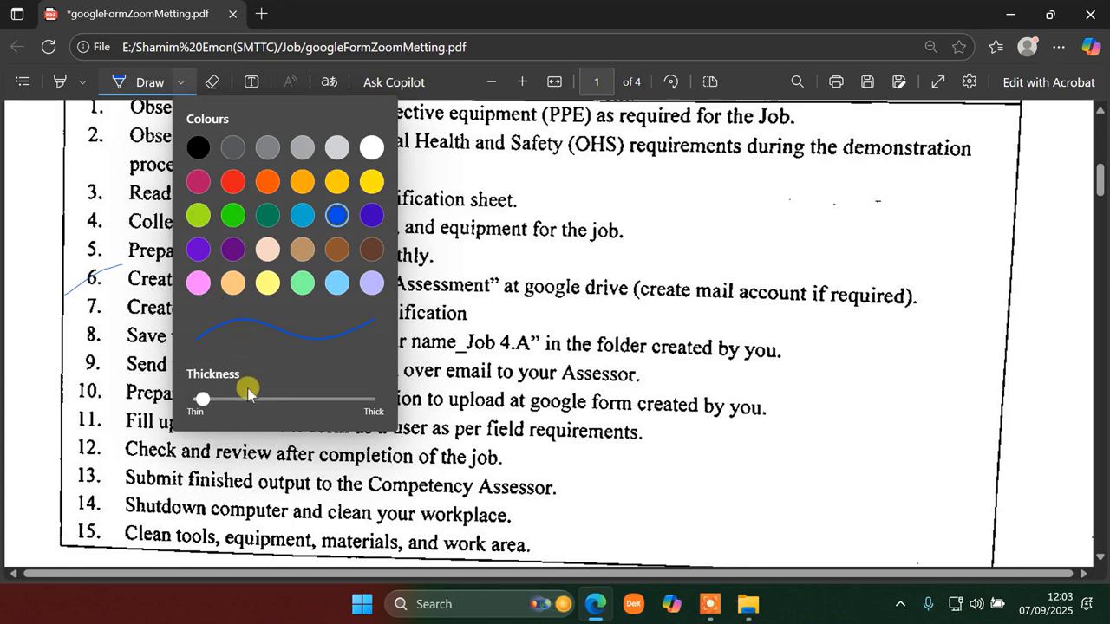
- Tick item 6 in red and strike through NSDA_Assessment in the PDF, then open Windows search
click(230, 183)
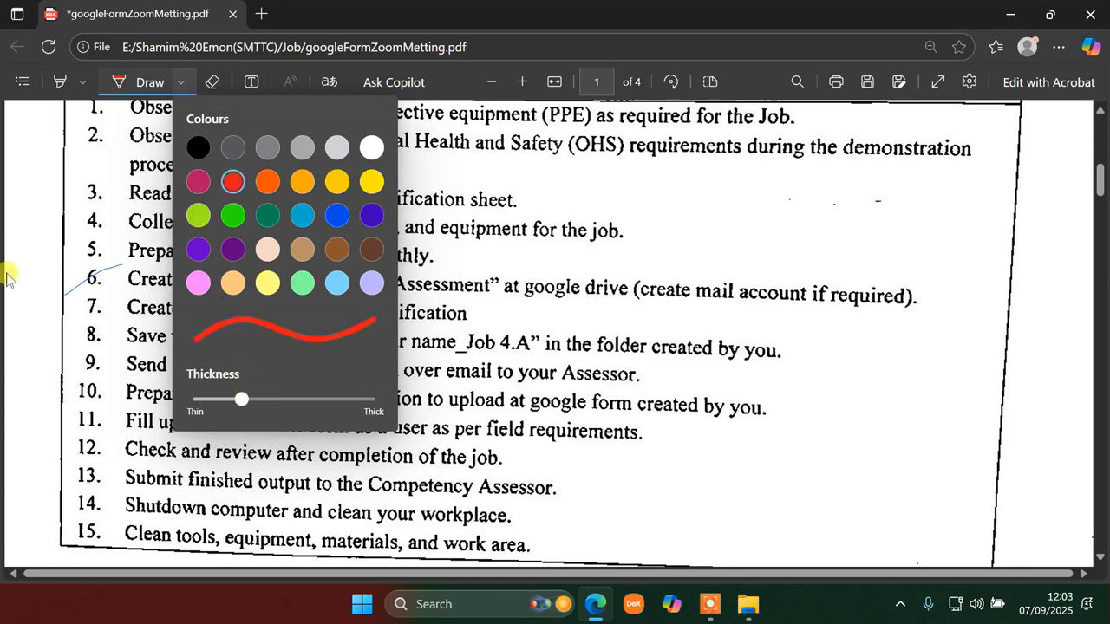
click(71, 283)
drag(79, 295, 102, 275)
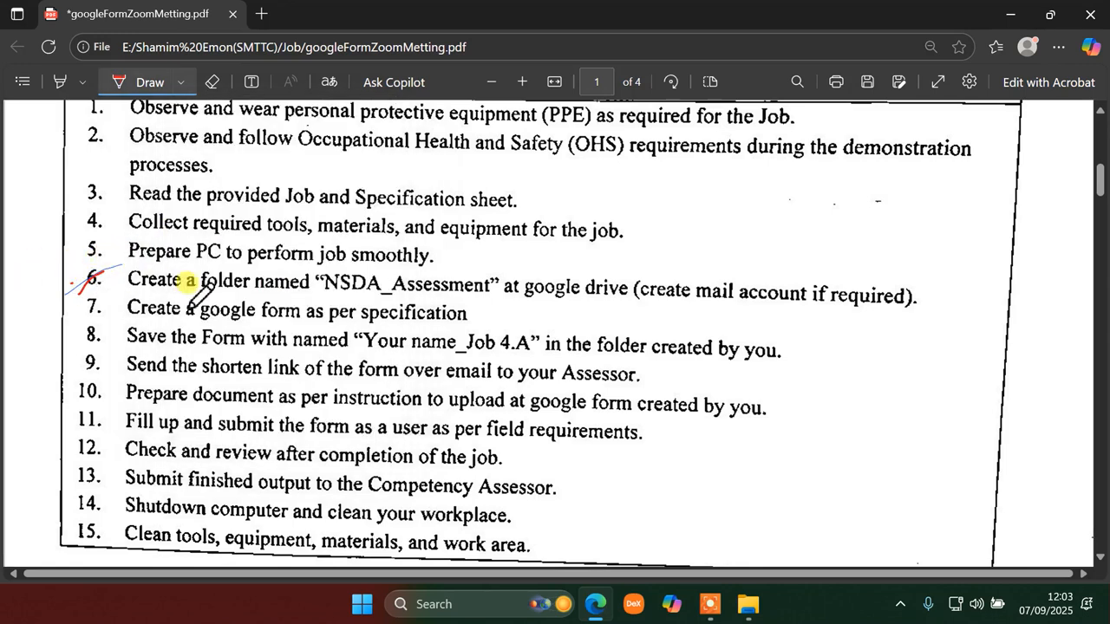
drag(324, 283, 456, 281)
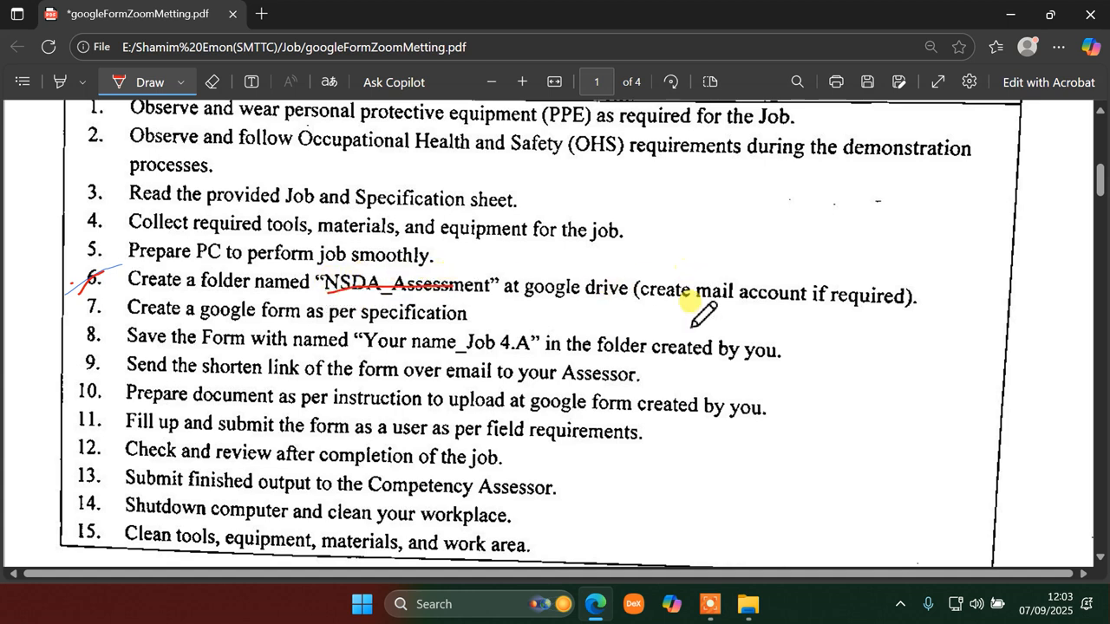
click(469, 607)
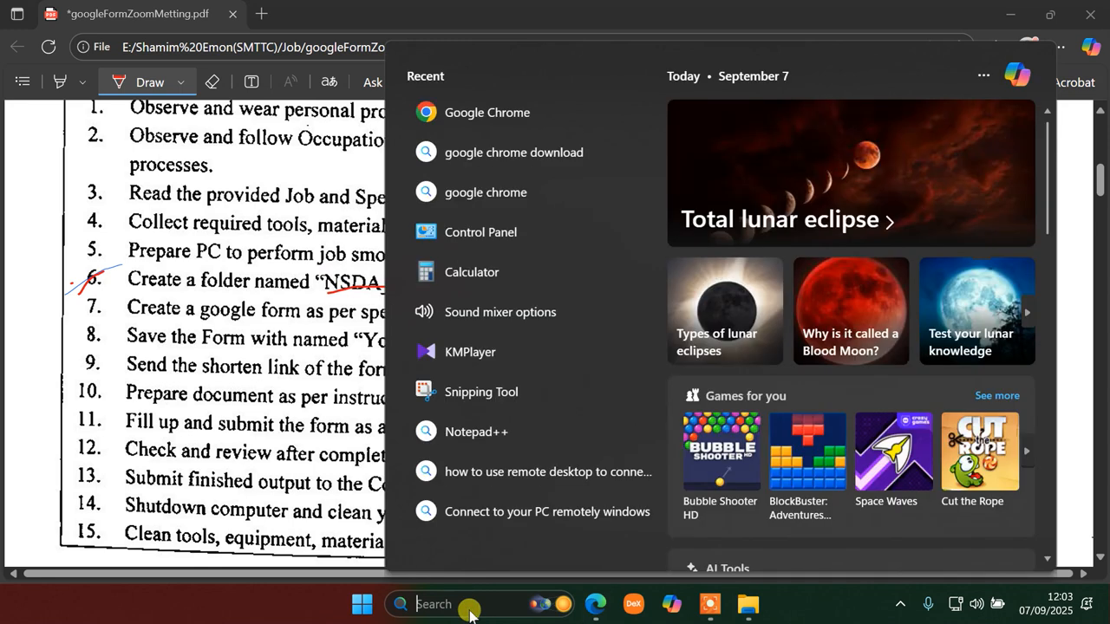
- Launch Chrome and reach the Sign in to Chrome page with the e-mail field ready
click(535, 122)
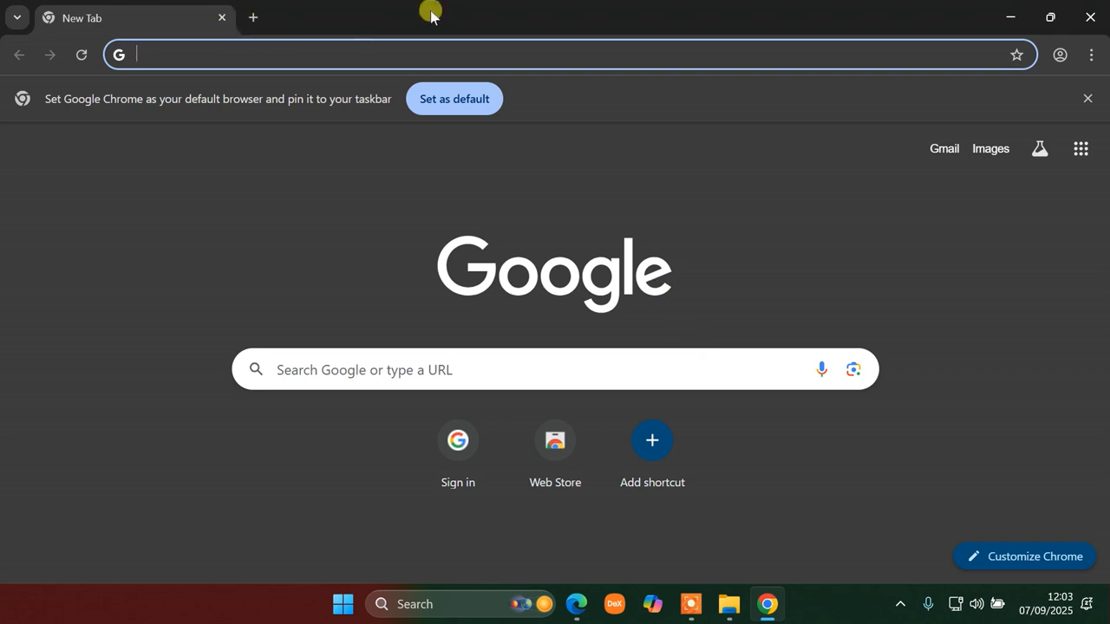
click(1090, 56)
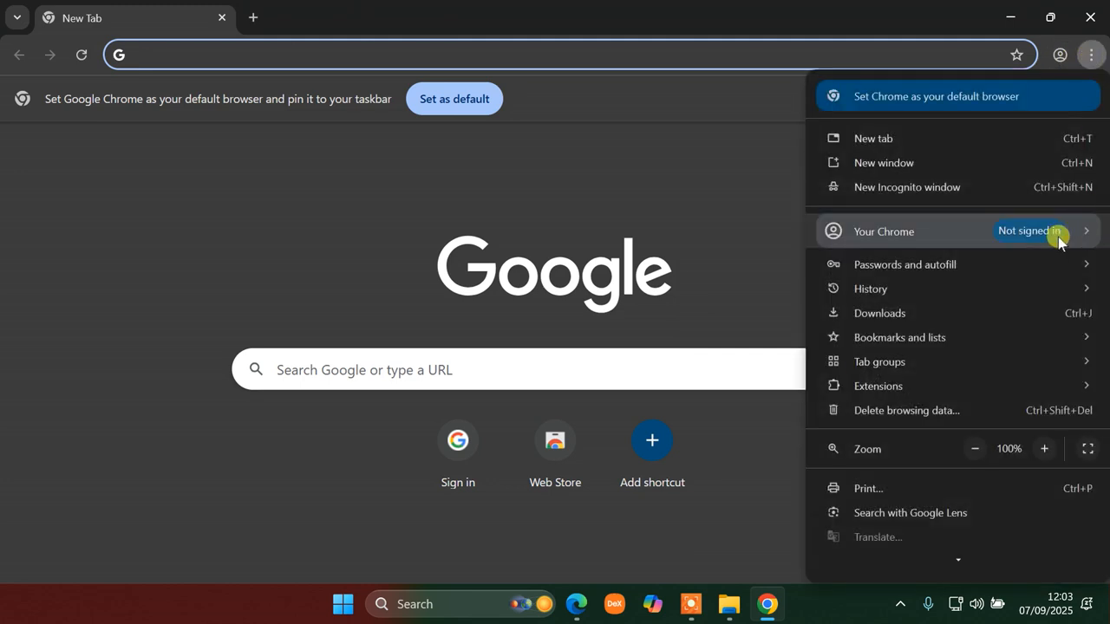
mouse_move(1053, 232)
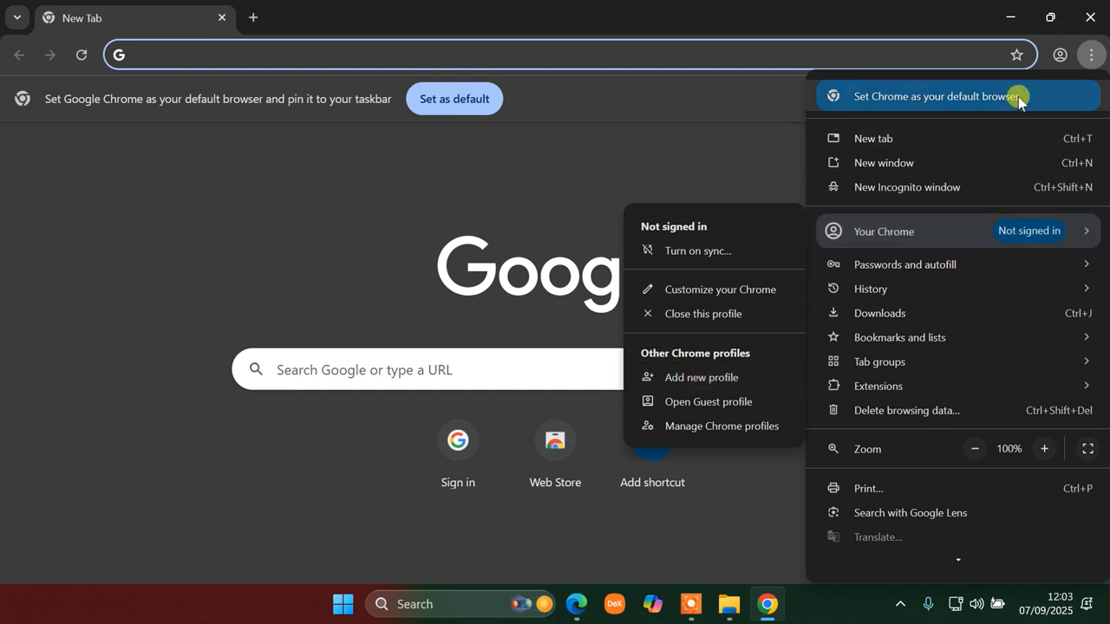
click(1058, 56)
click(1057, 56)
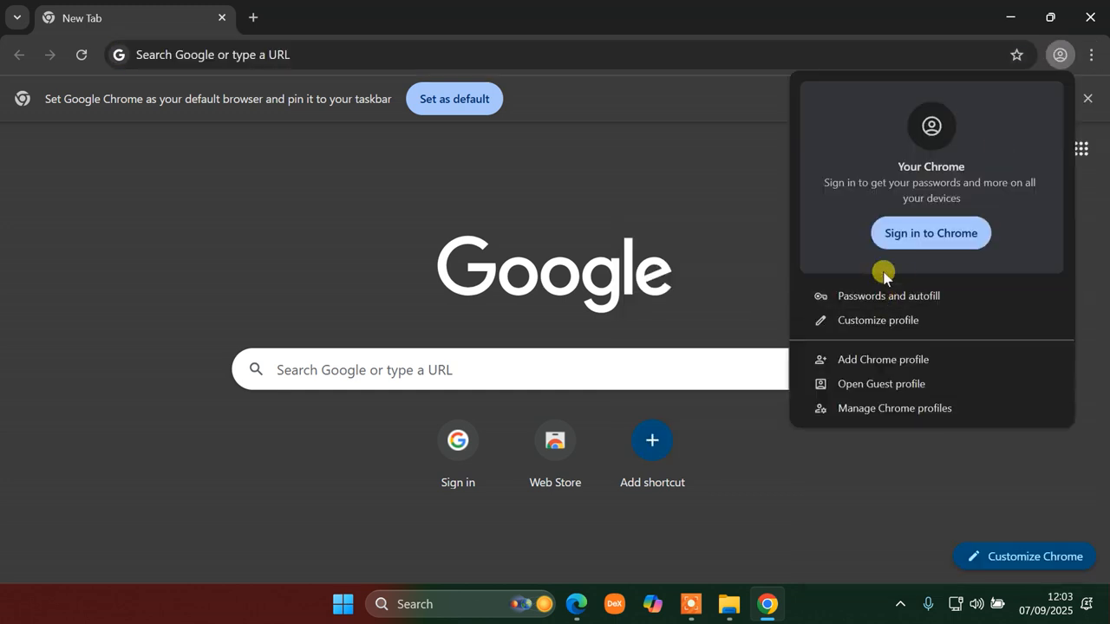
click(913, 234)
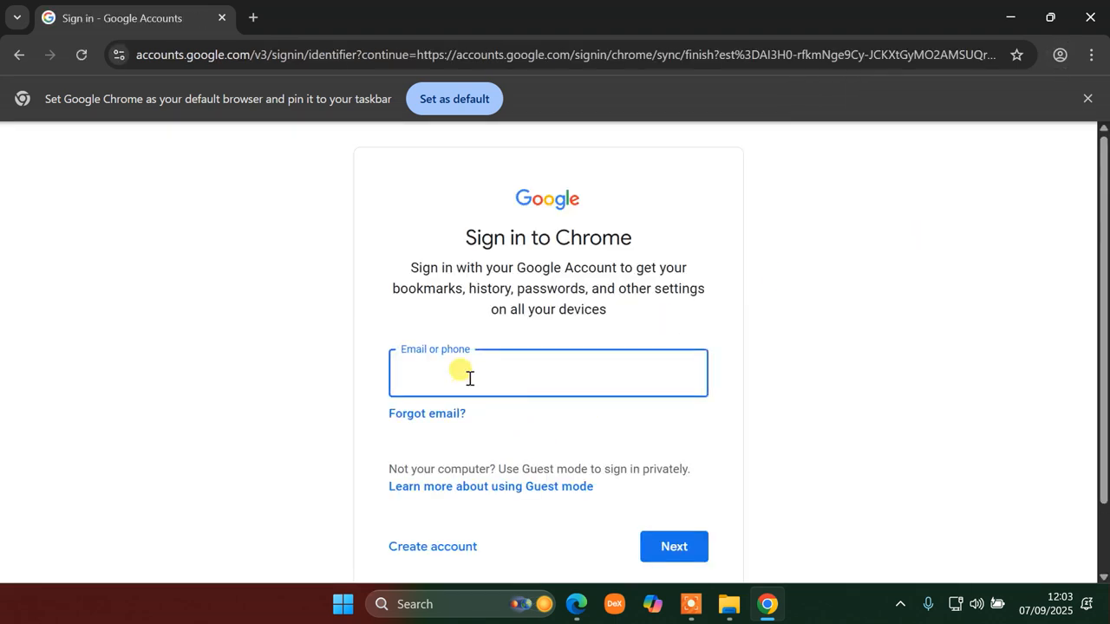
click(469, 378)
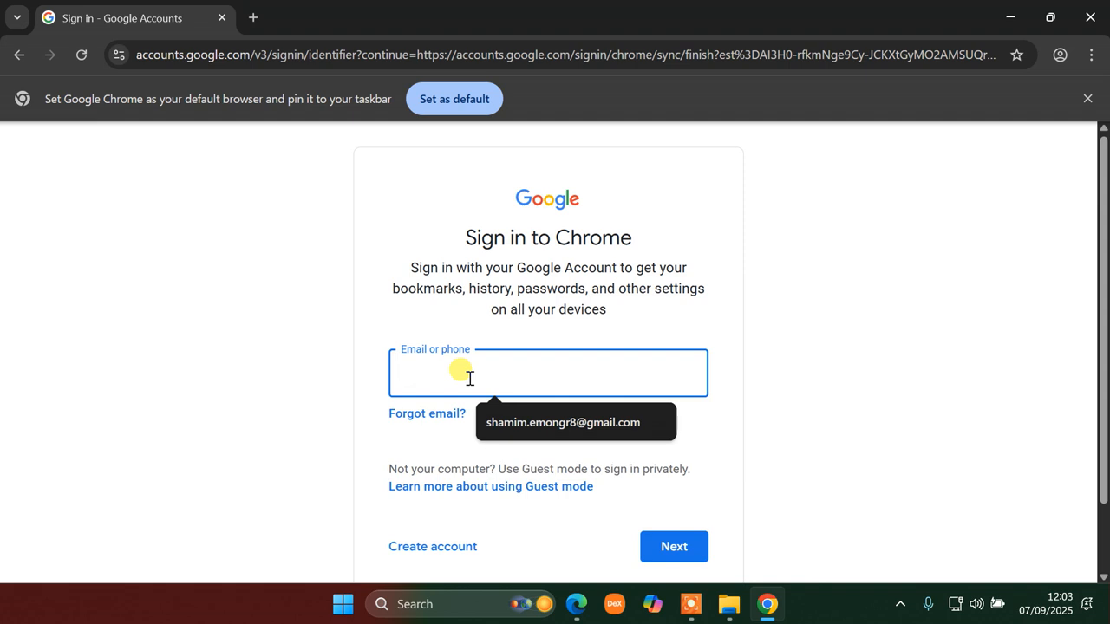
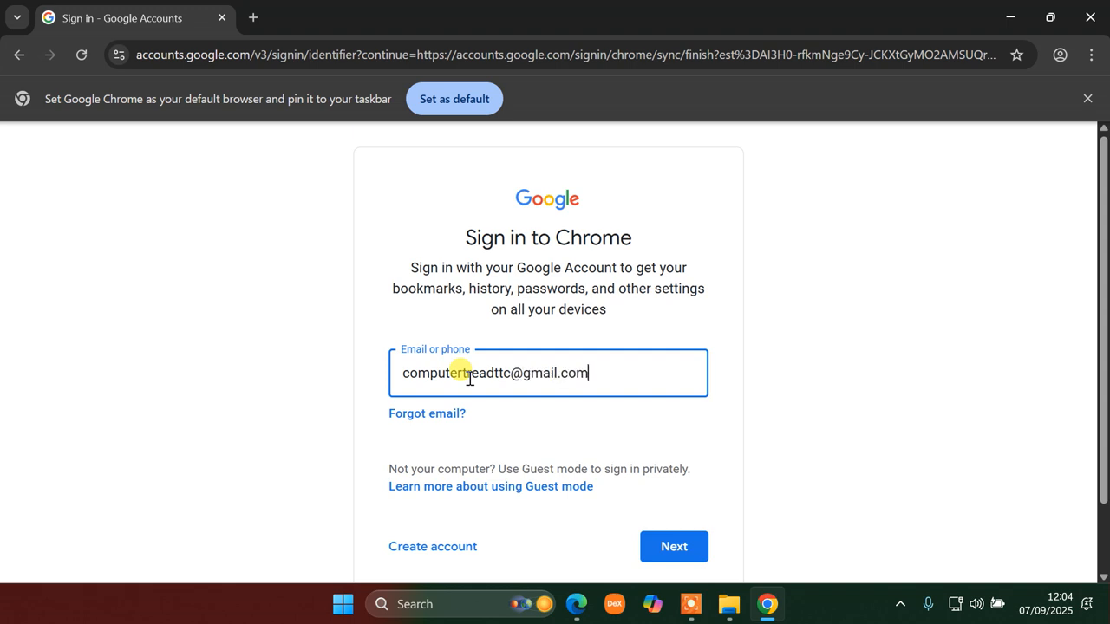
- Enter the account e-mail address and password to sign in to Chrome
click(674, 547)
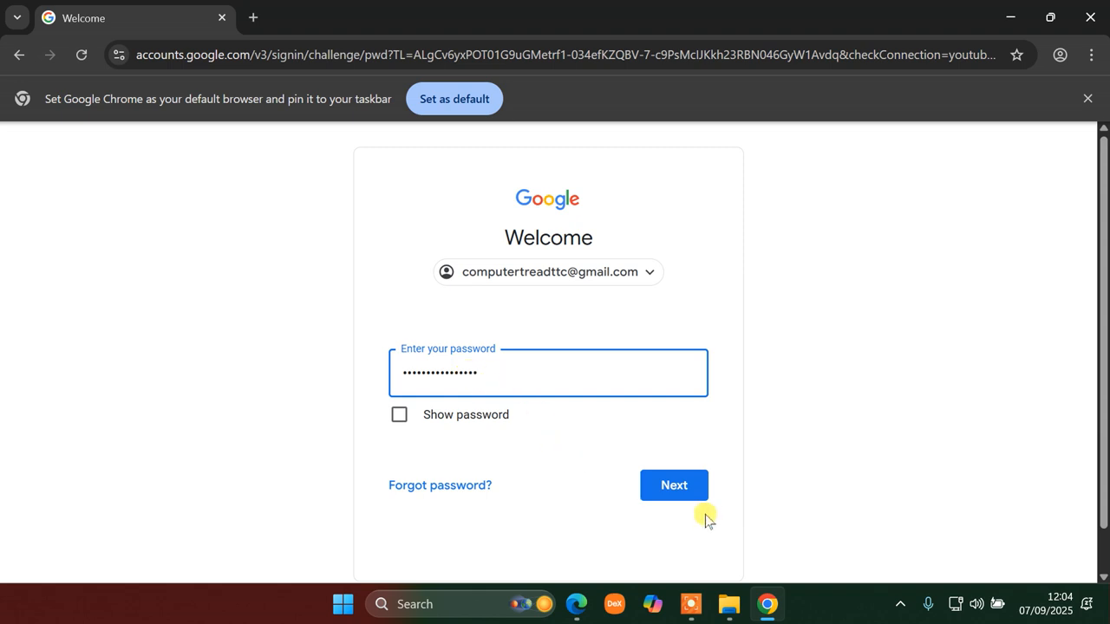
click(677, 485)
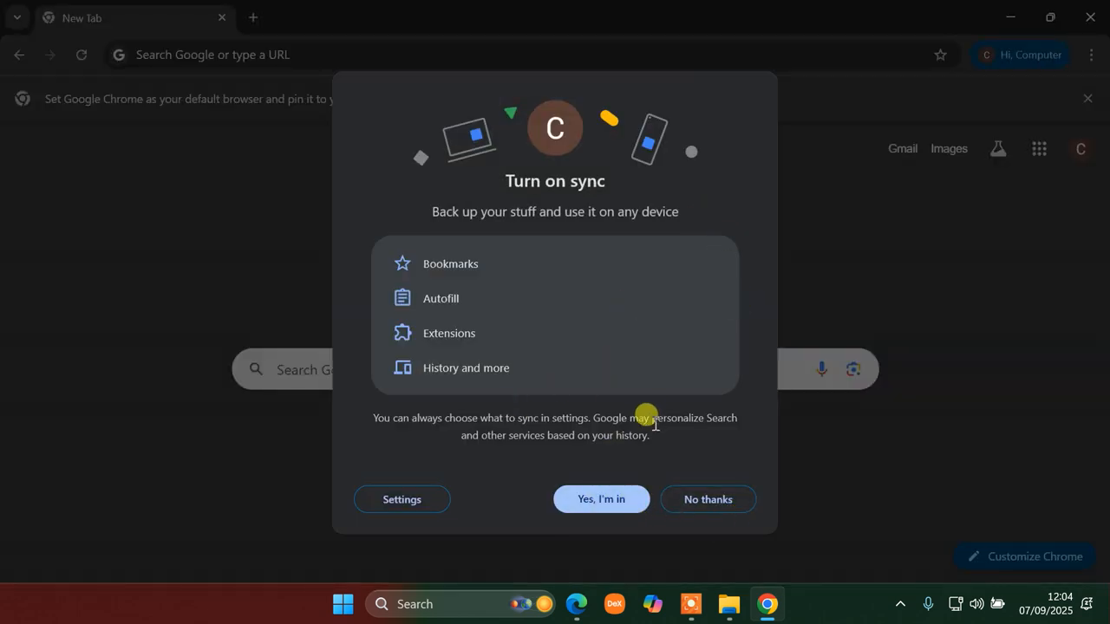
- Accept Turn on sync and confirm in the profile menu that sync is on
click(598, 503)
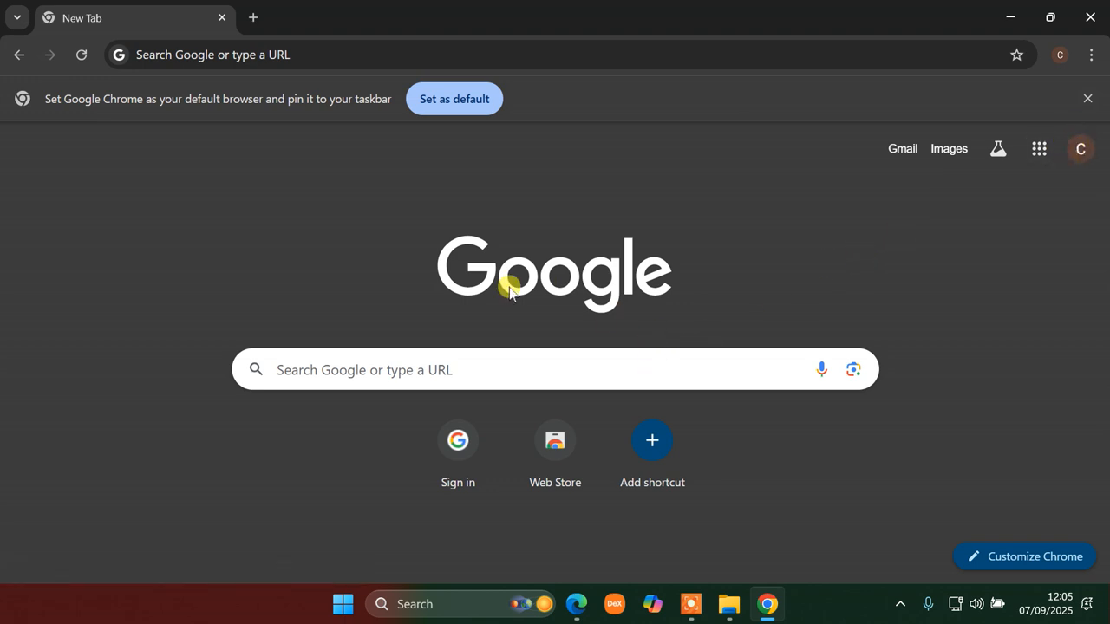
click(1060, 56)
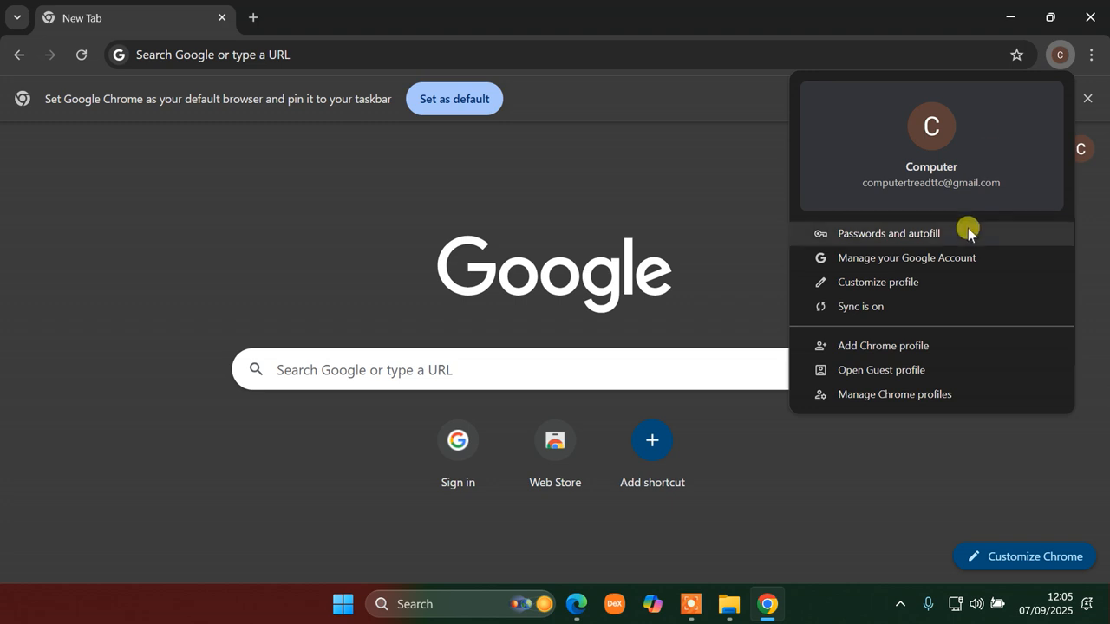
click(813, 23)
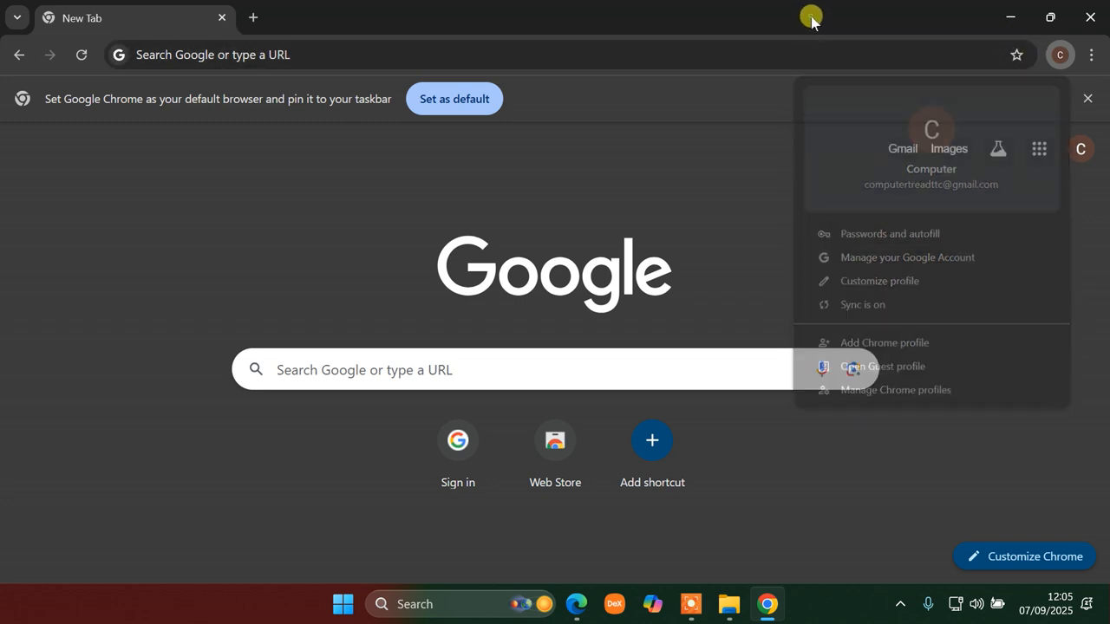
- Load google.com and open Google Drive from the Google apps grid
click(339, 54)
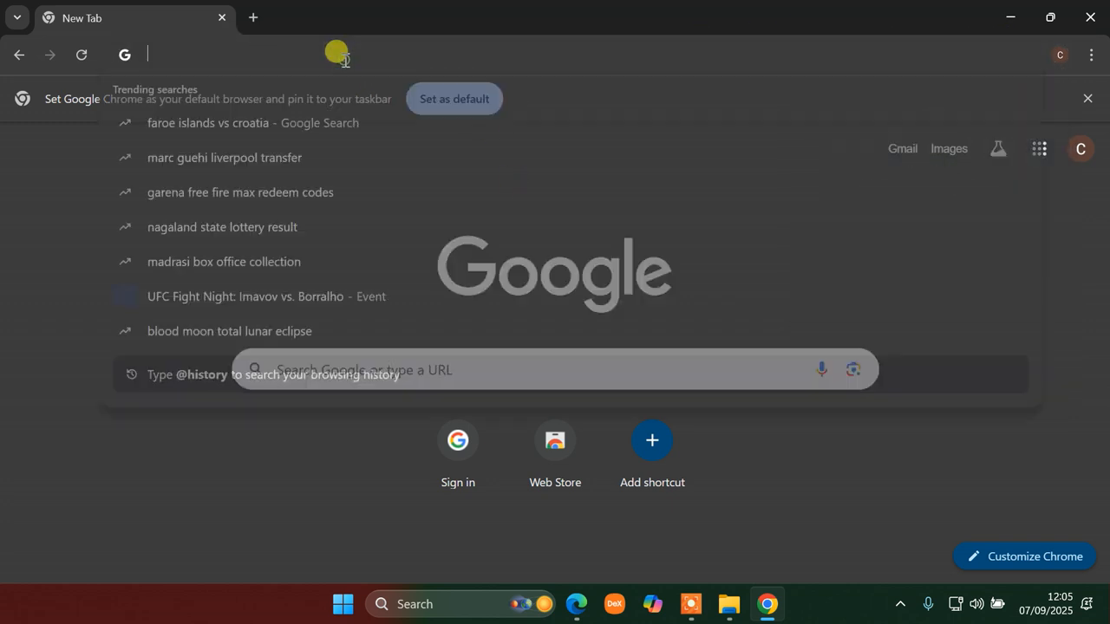
text(g)
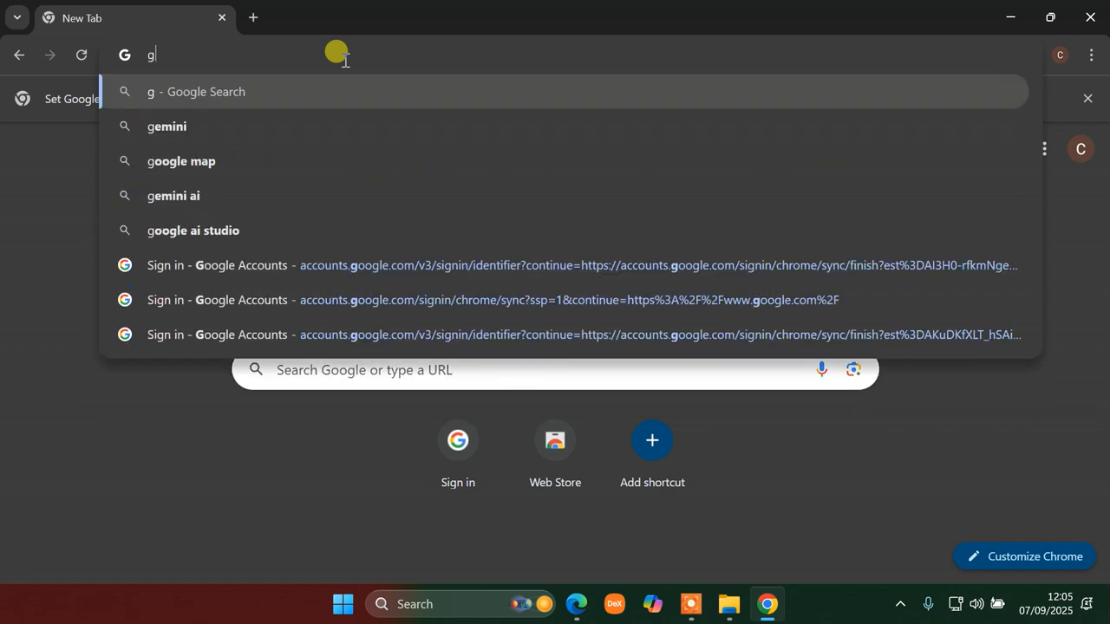
text(oogl)
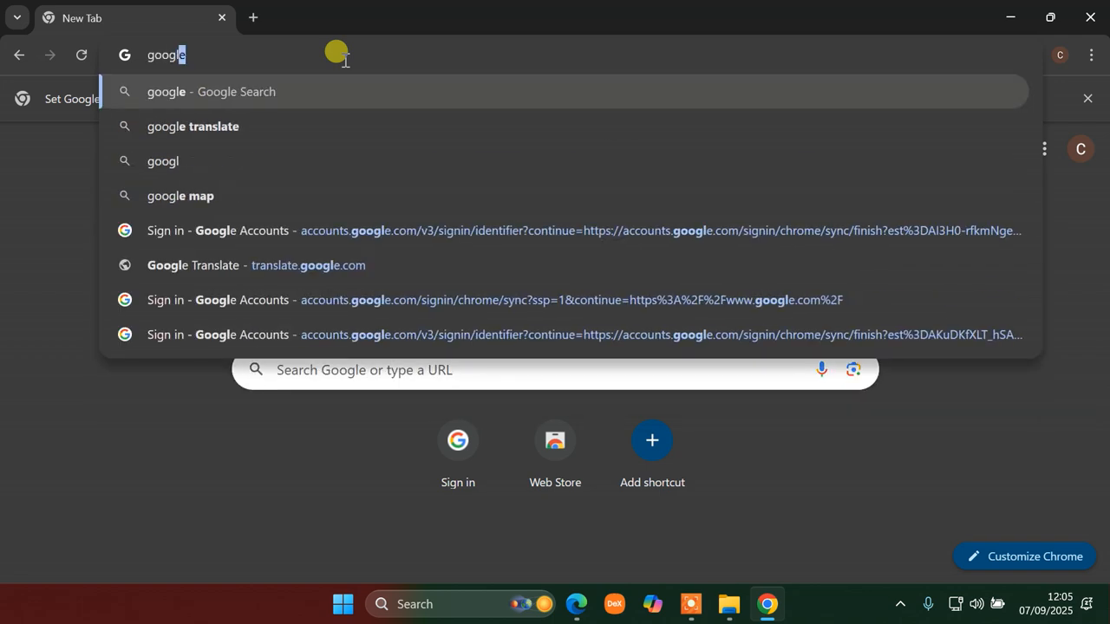
text(e.c)
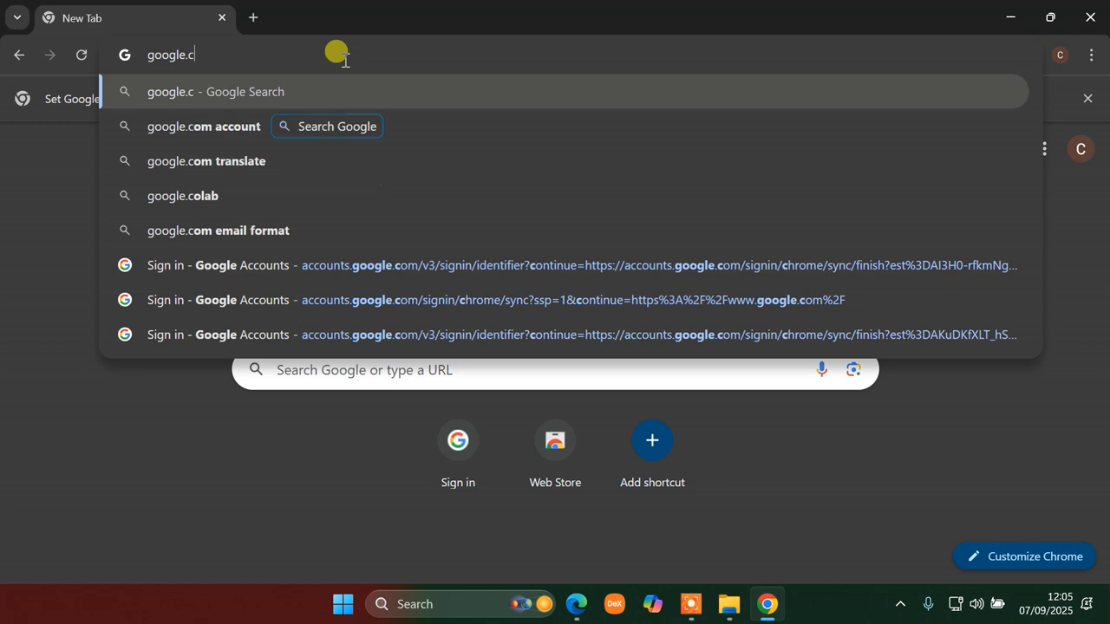
text(om)
key(Return)
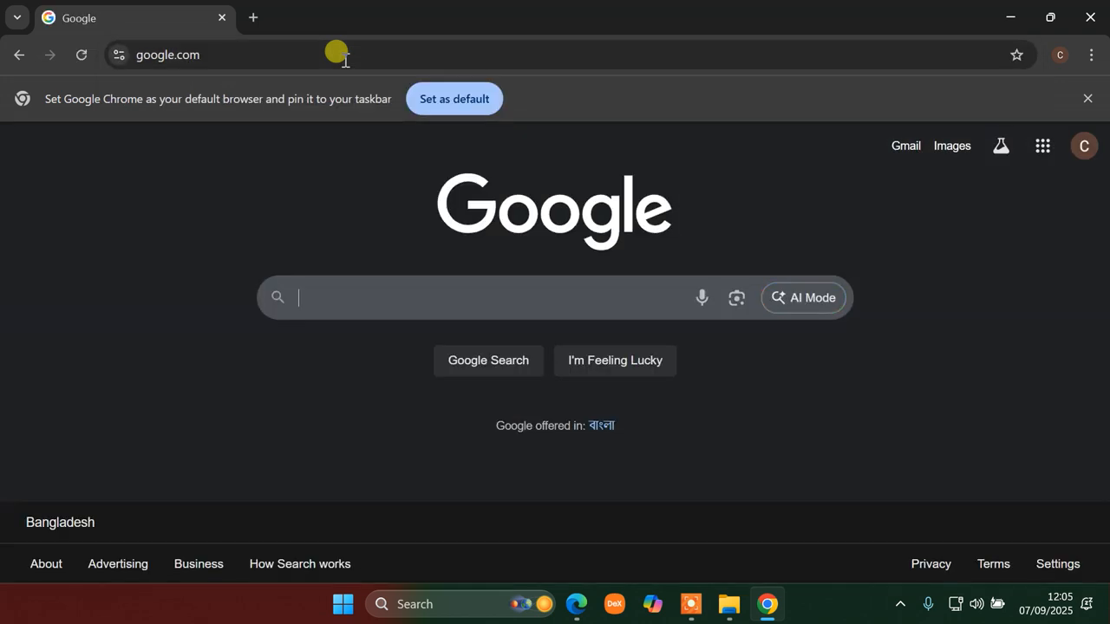
click(1041, 149)
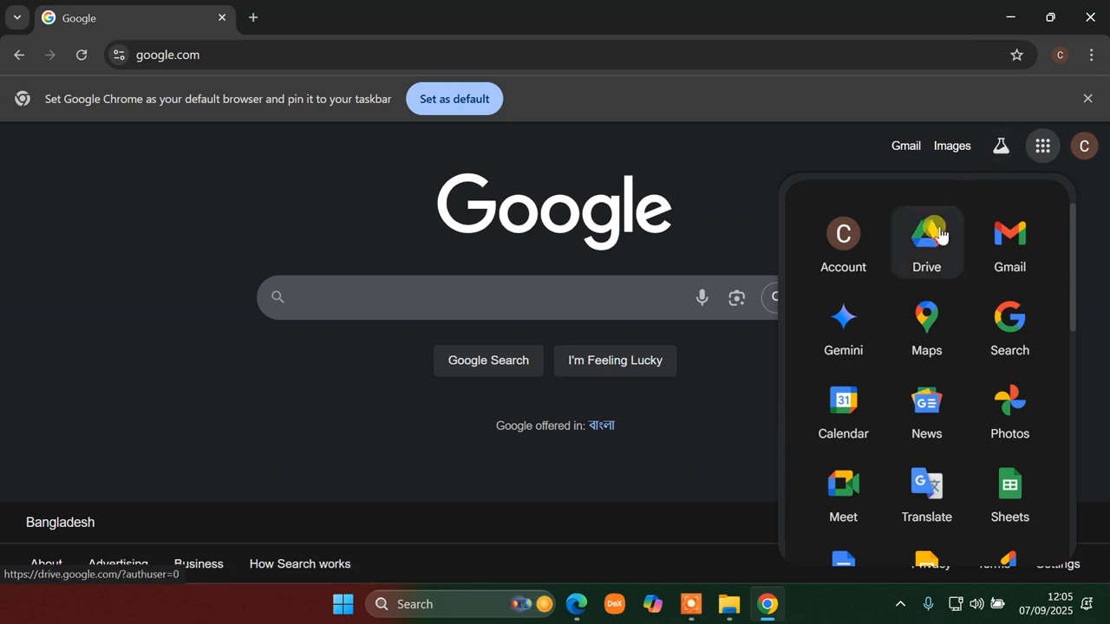
click(931, 254)
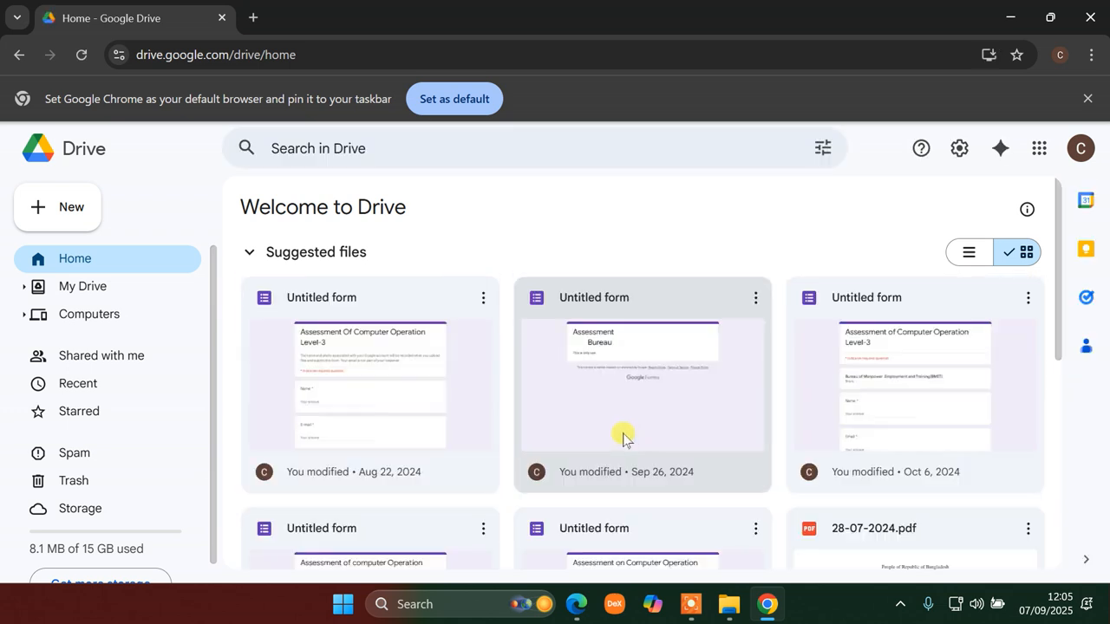
- Trash the Untitled forms (Oct 6, Aug 22, Sep 30 and others) from Suggested files
click(753, 300)
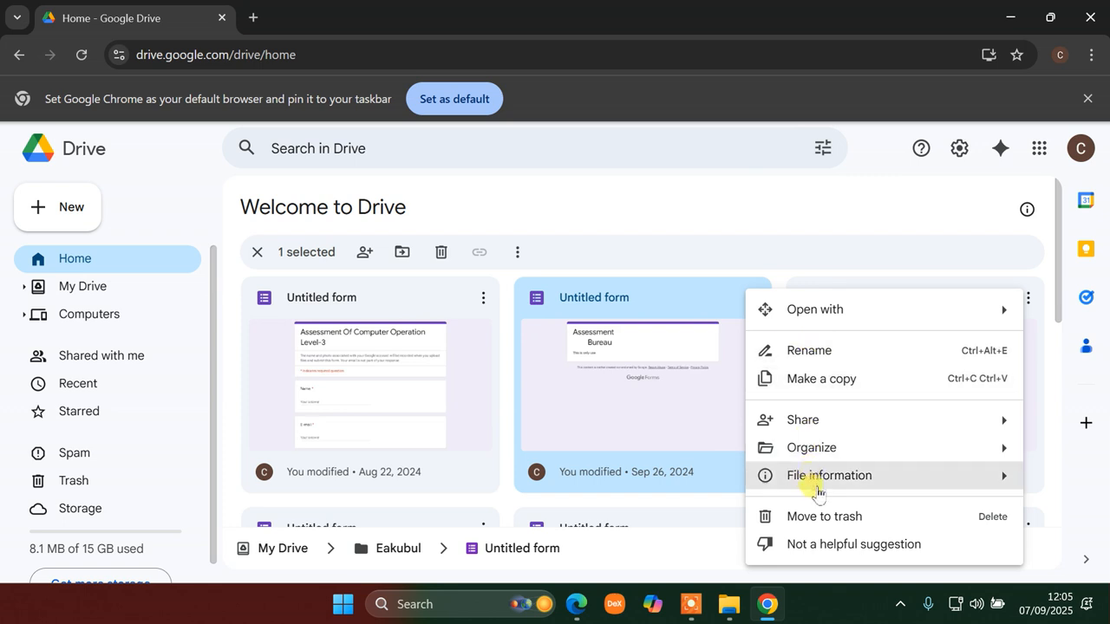
mouse_move(816, 469)
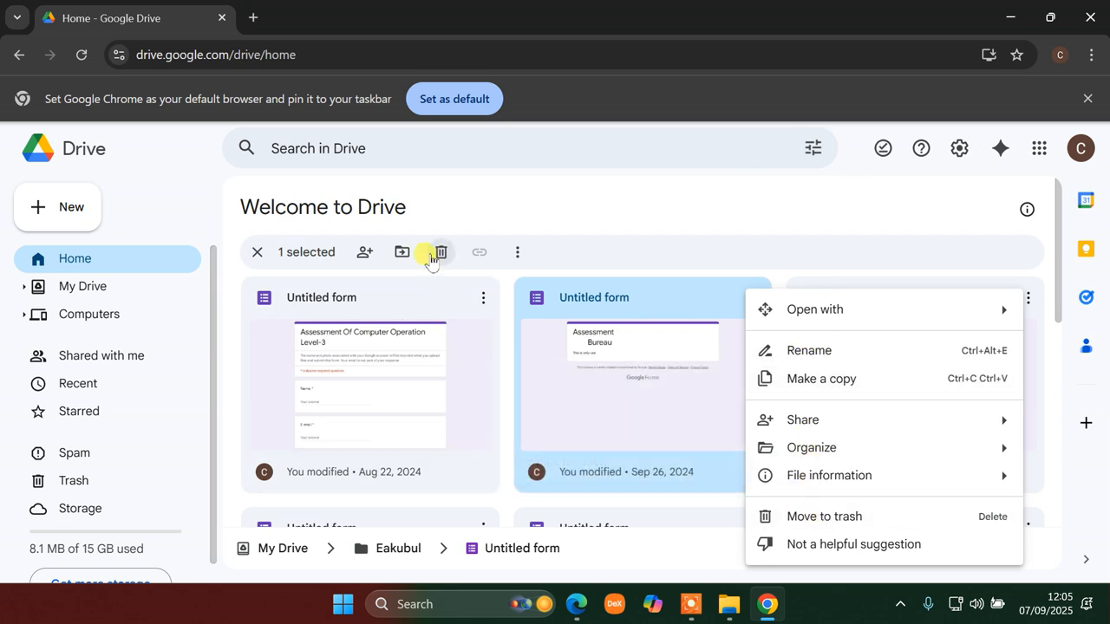
click(436, 252)
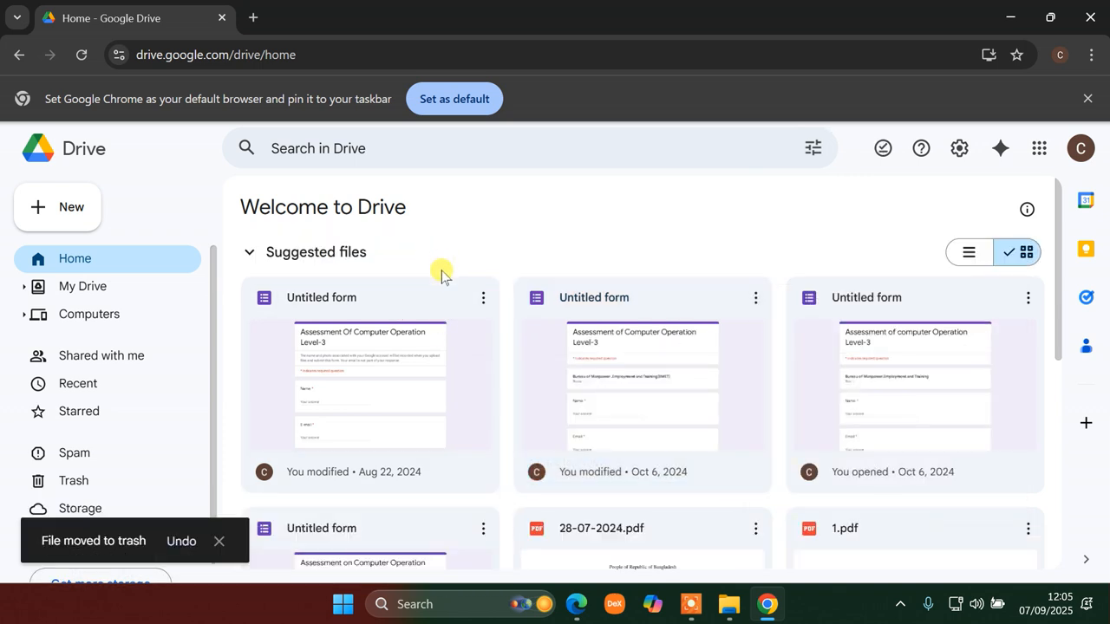
scroll(426, 324, down, 4)
scroll(421, 347, up, 4)
click(587, 387)
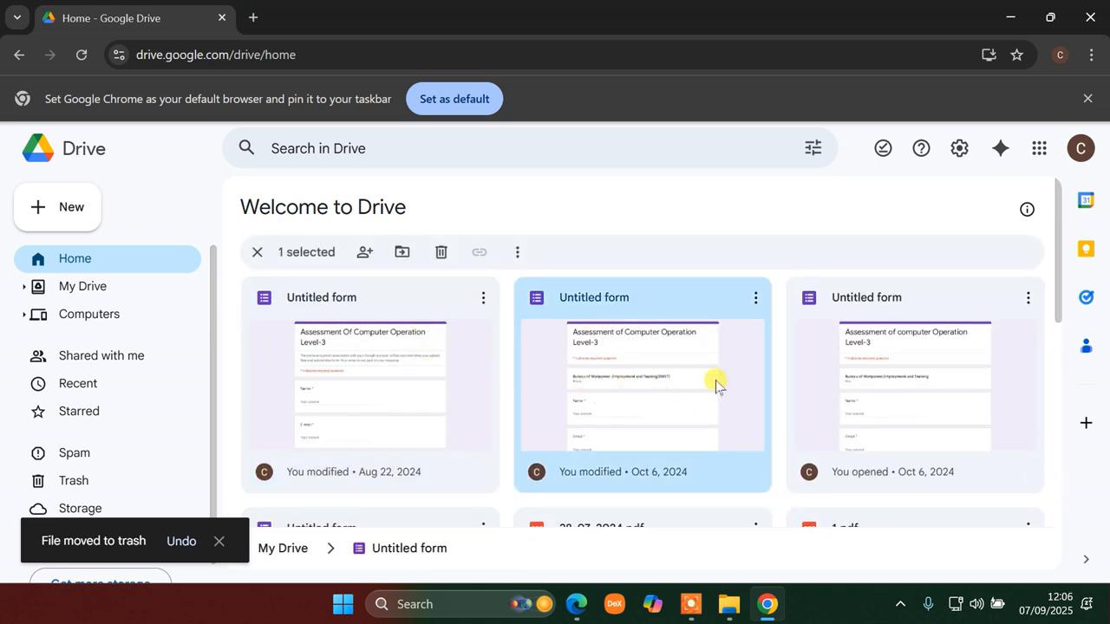
click(442, 253)
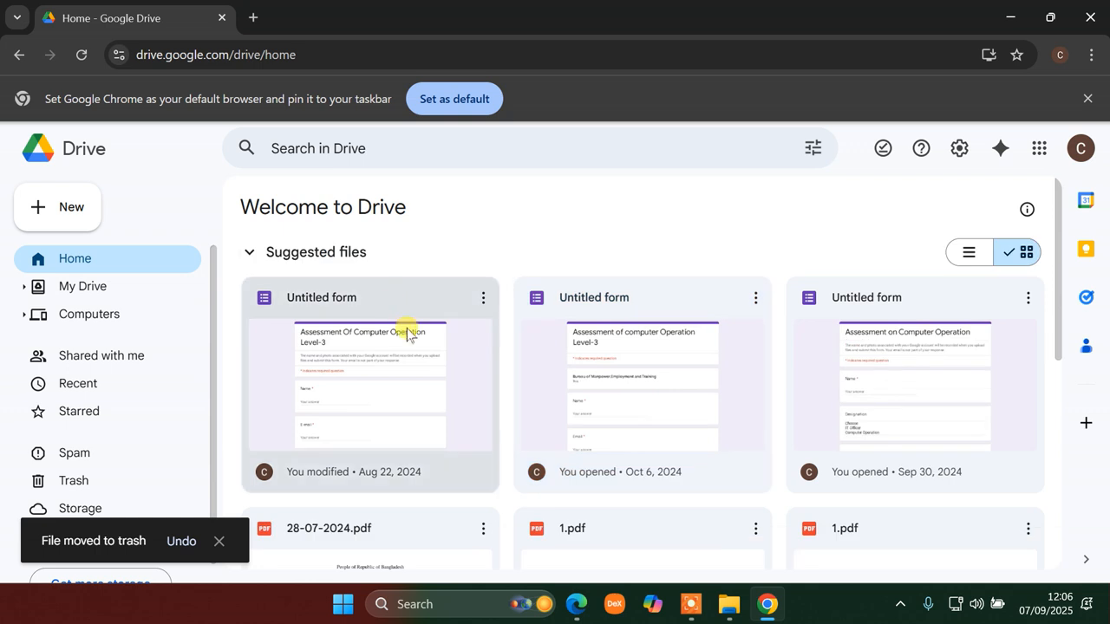
click(400, 322)
click(440, 252)
click(615, 330)
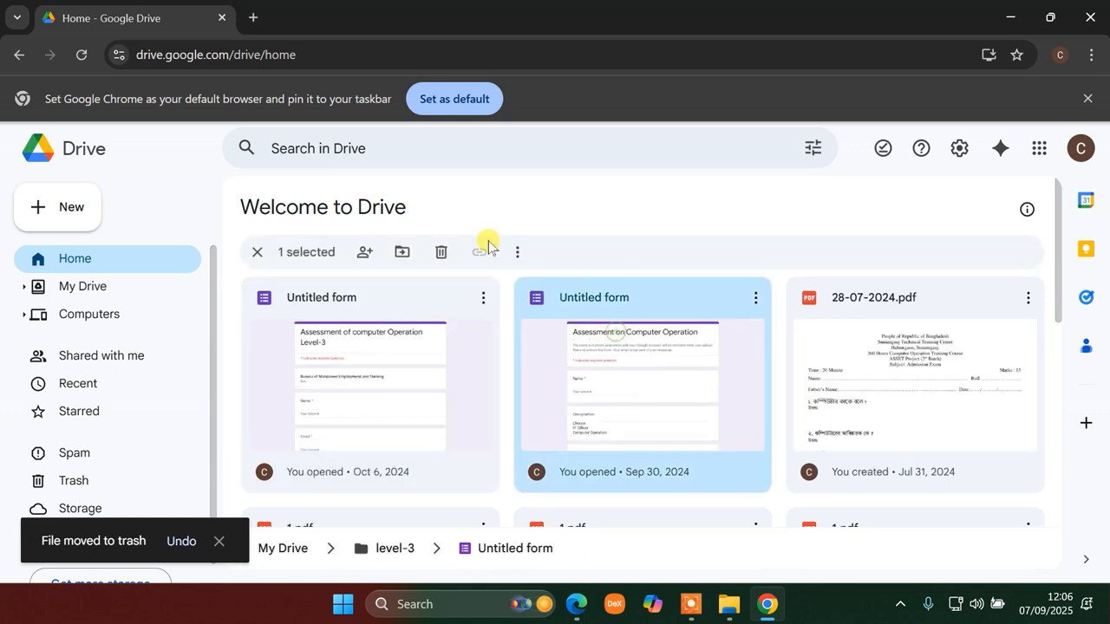
click(440, 253)
click(444, 288)
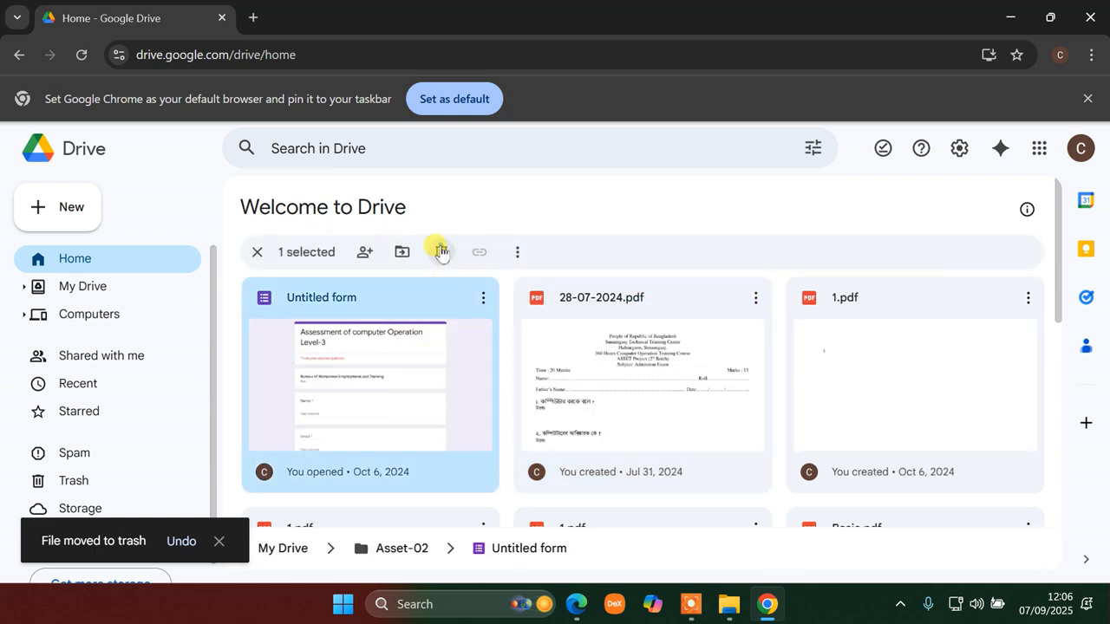
click(441, 253)
- Trash the 1.pdf copies, 28-07-2024.pdf and Basic.pdf from Suggested files
click(763, 364)
click(479, 252)
click(436, 318)
click(479, 251)
click(451, 379)
click(479, 252)
click(457, 366)
click(479, 251)
click(463, 362)
click(483, 253)
- Trash both Google from.pdf copies and the duplicate 6.pdf, then return to the job PDF
click(634, 383)
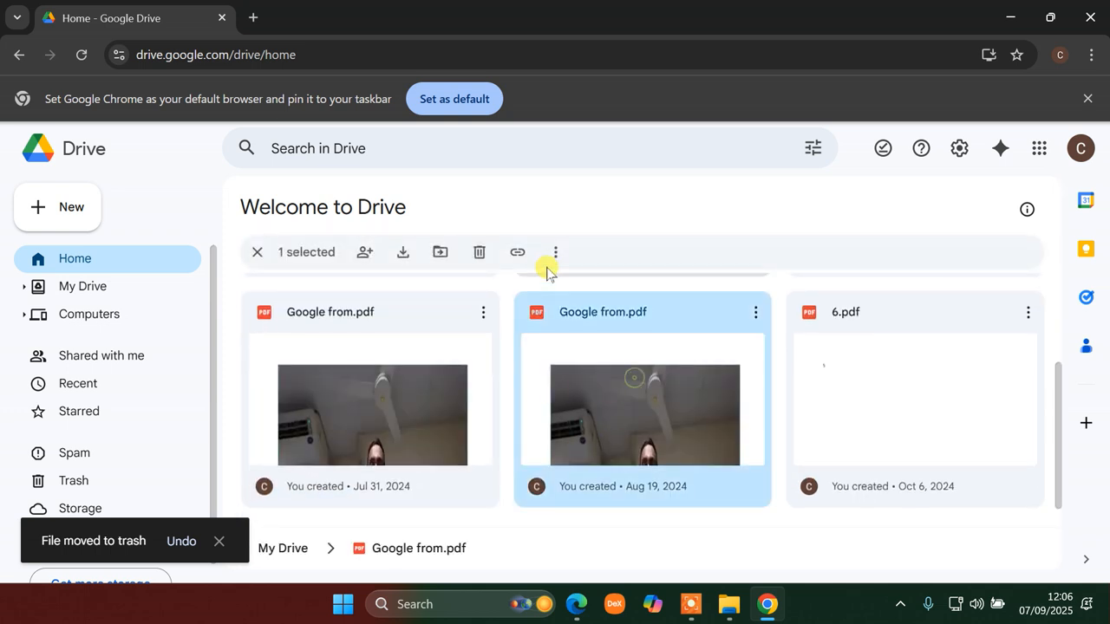
click(481, 253)
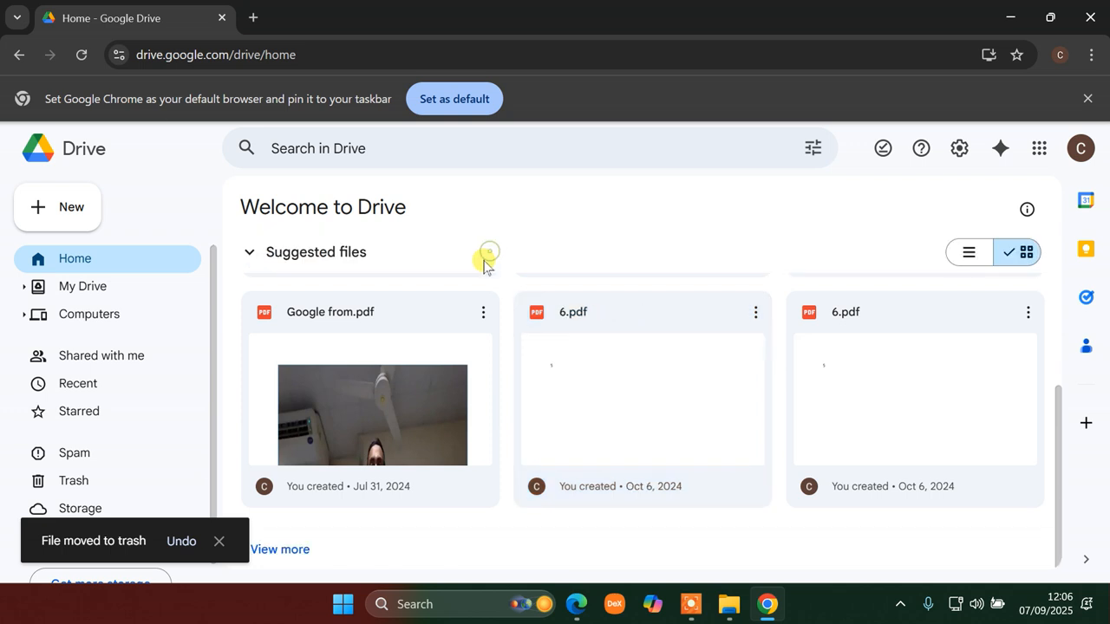
click(484, 389)
click(478, 253)
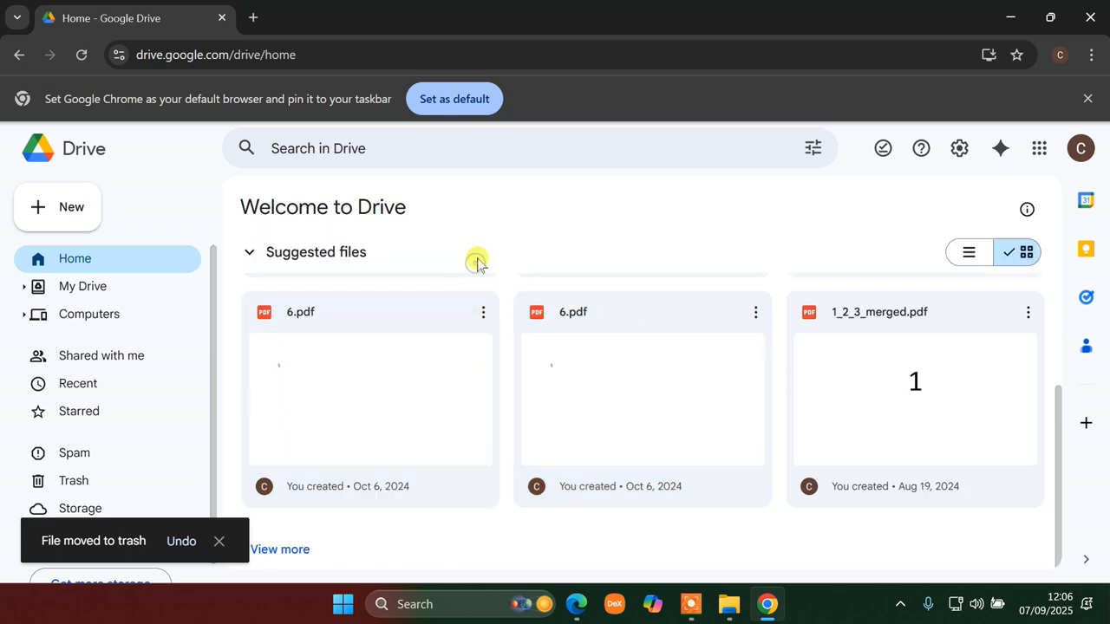
click(467, 399)
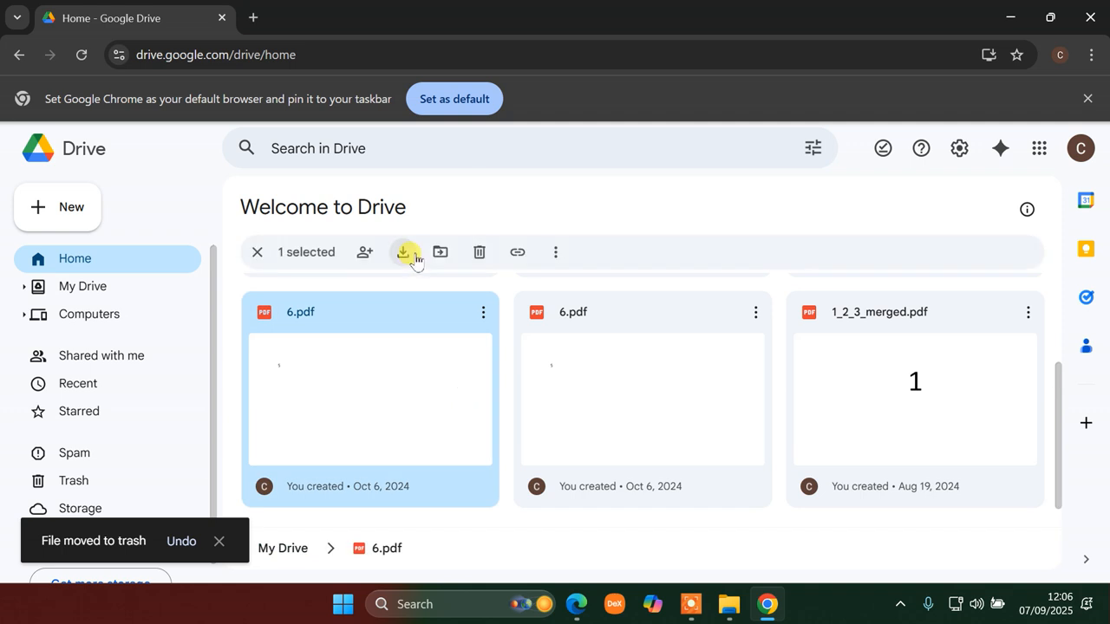
click(476, 252)
click(149, 271)
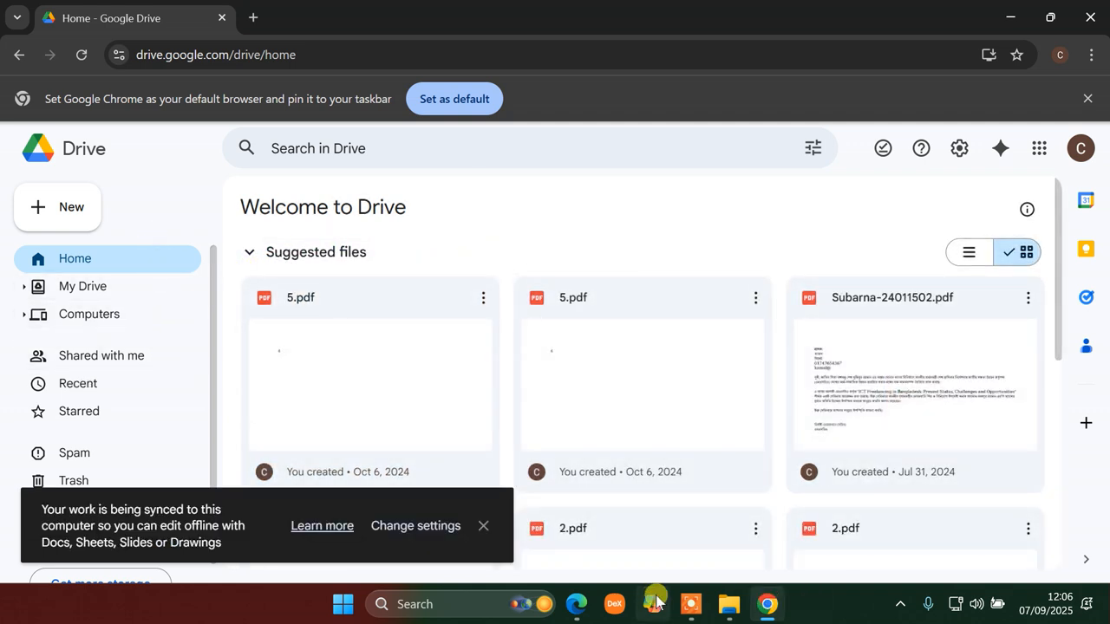
click(576, 605)
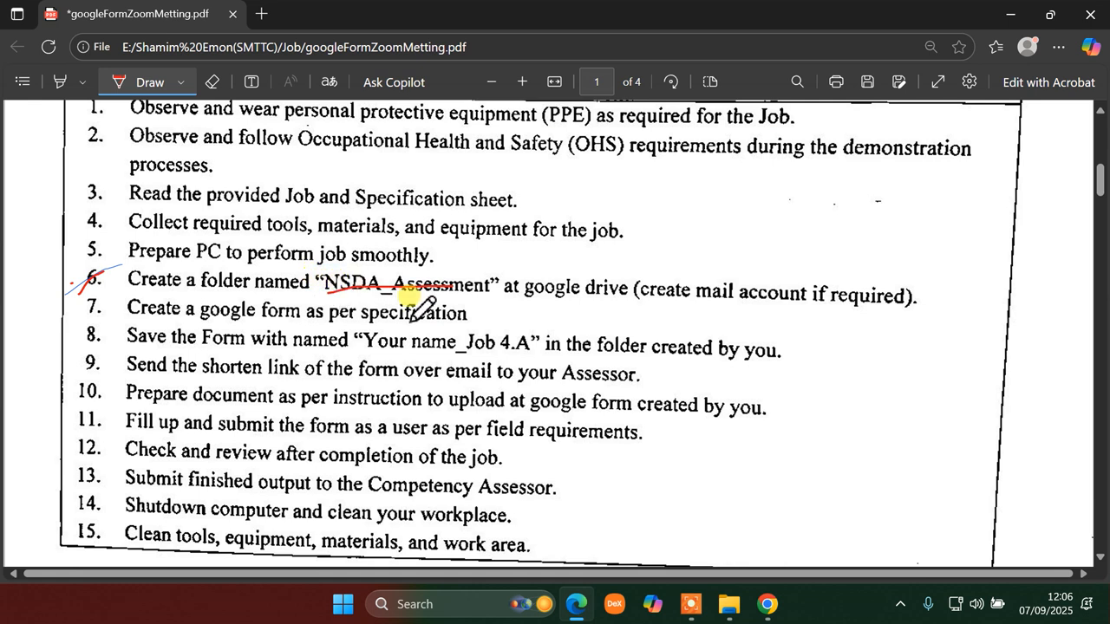
click(767, 605)
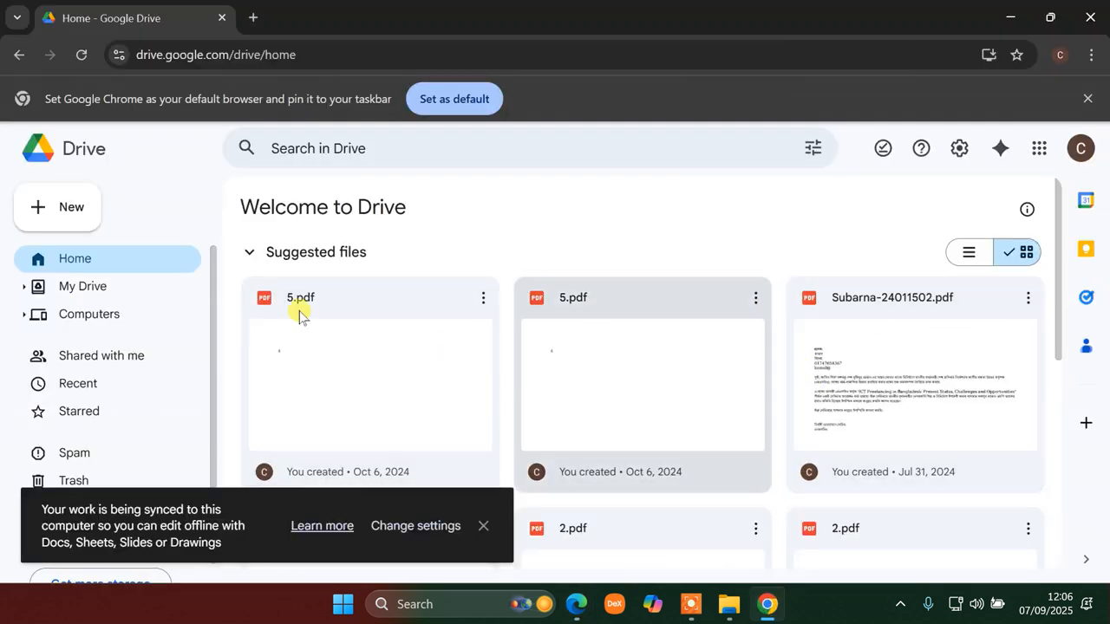
- Dismiss the offline sync notice and list My Drive folders like NSDA Level-3 and Asset-02
scroll(329, 330, down, 5)
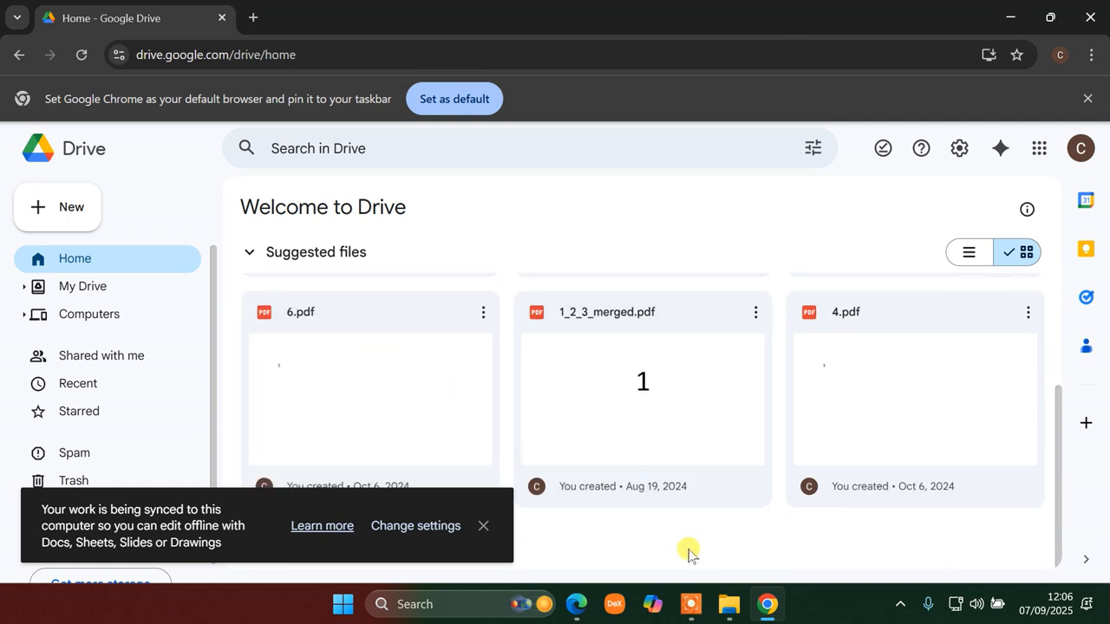
click(483, 526)
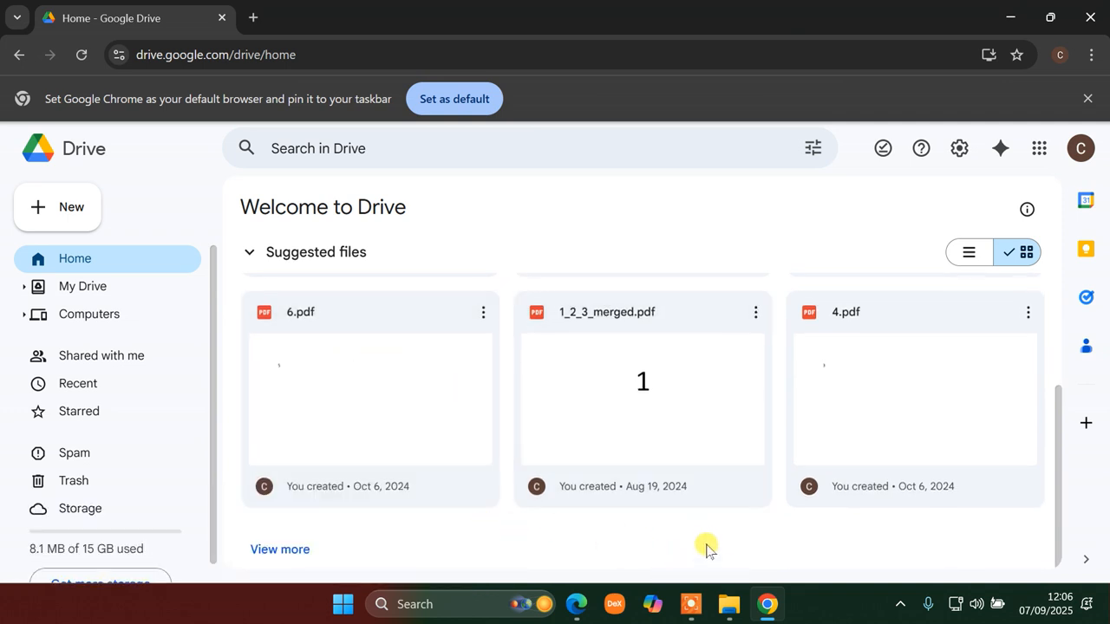
click(755, 535)
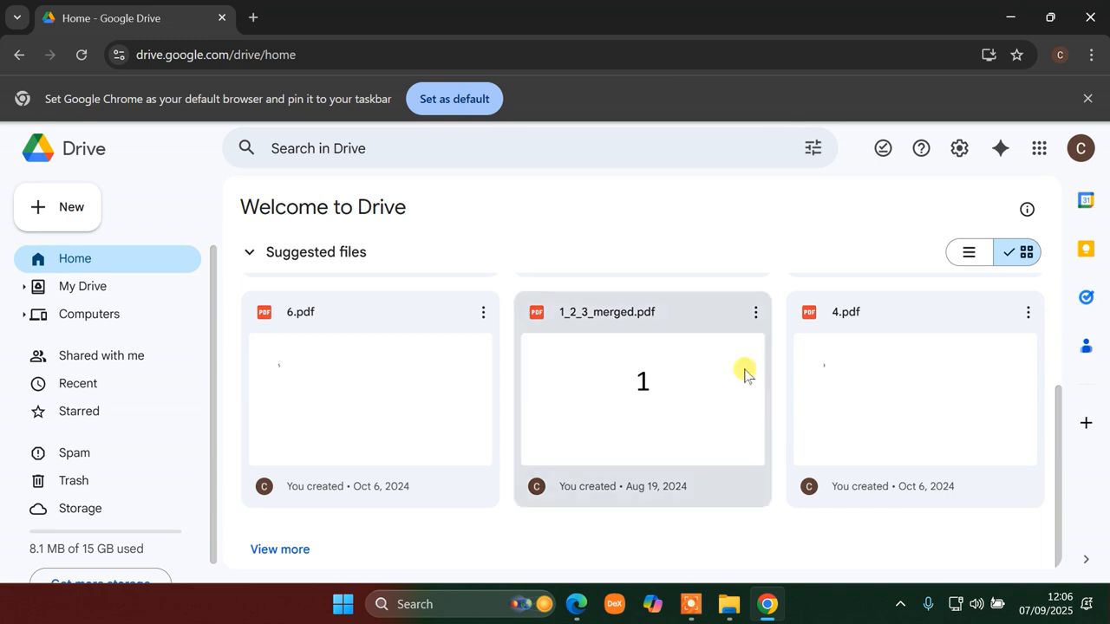
scroll(694, 381, up, 5)
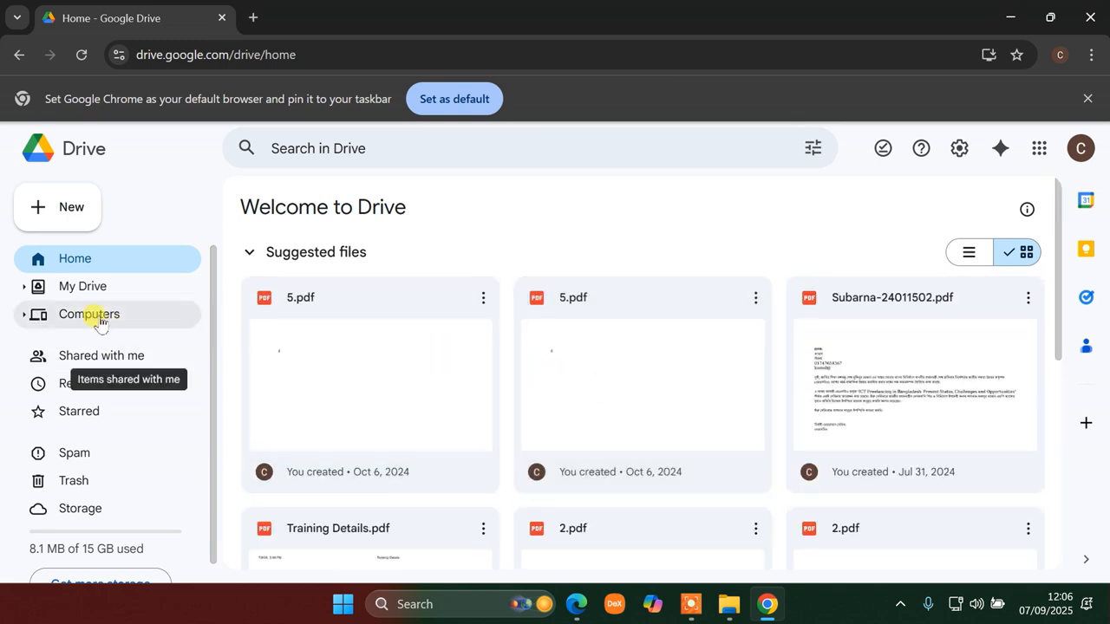
click(96, 289)
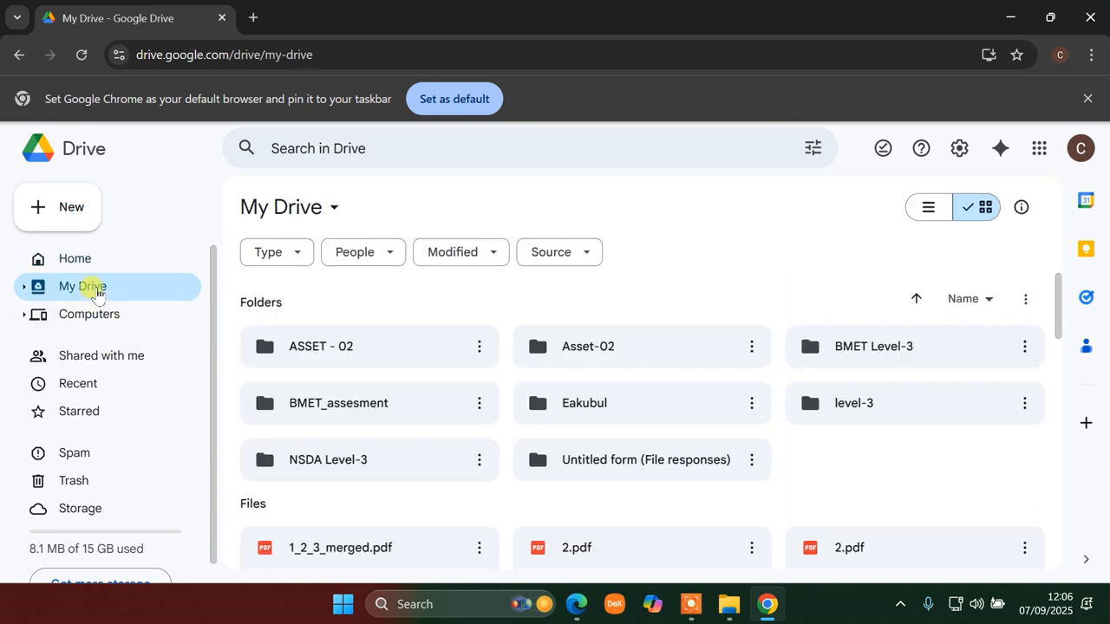
scroll(673, 404, down, 3)
scroll(694, 402, up, 3)
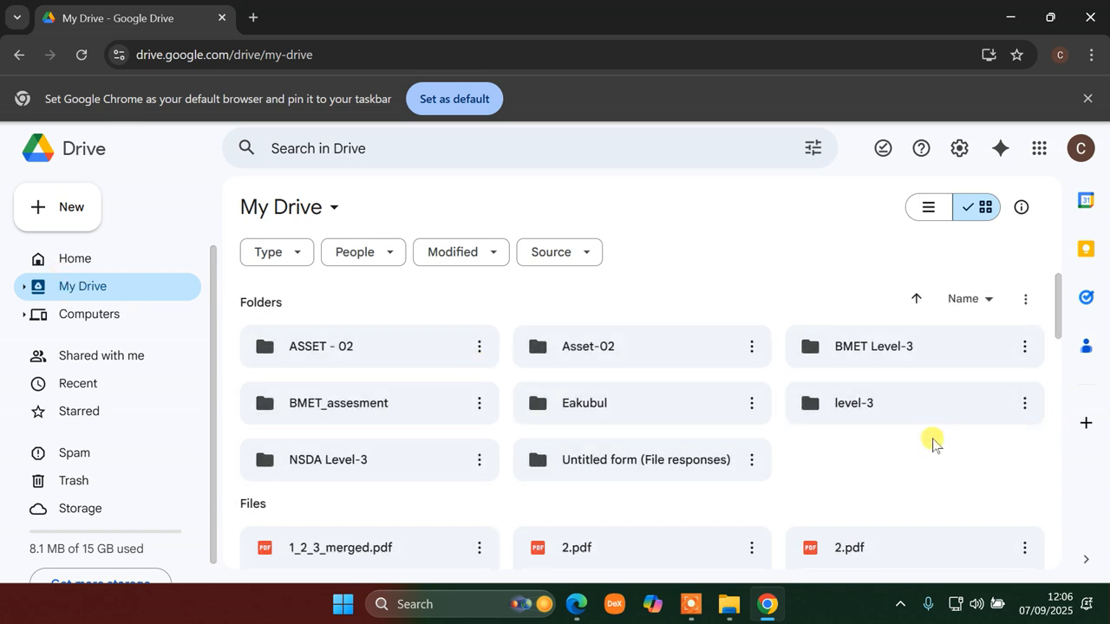
- Add a new folder named NSDA_ASSESMENT to My Drive from the right-click menu
right_click(902, 459)
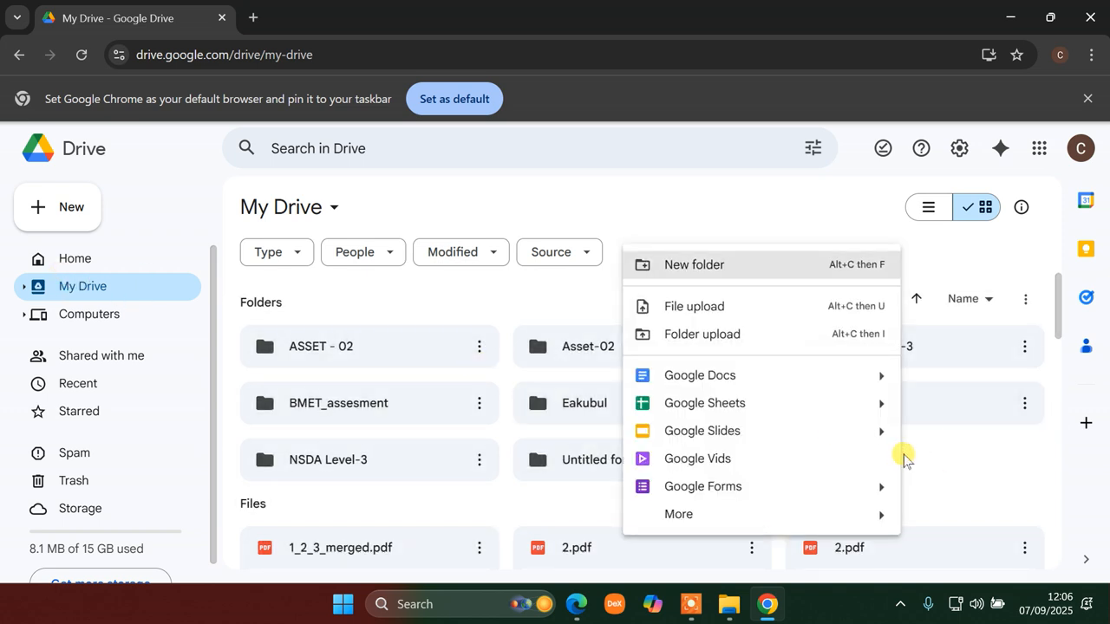
click(717, 266)
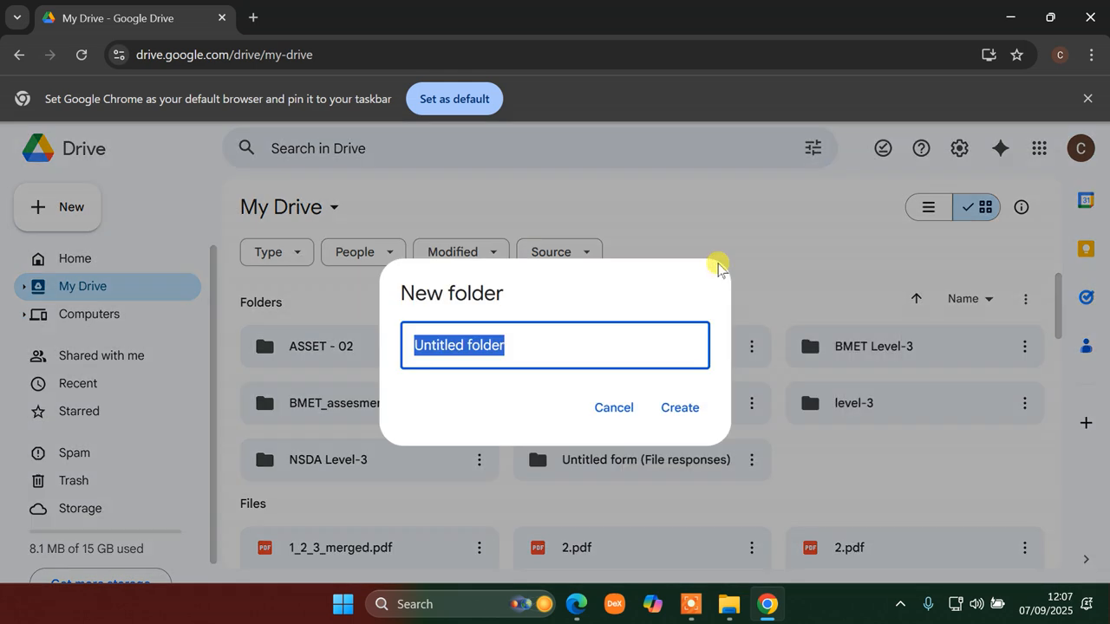
text(NSDA_ASSESMENT)
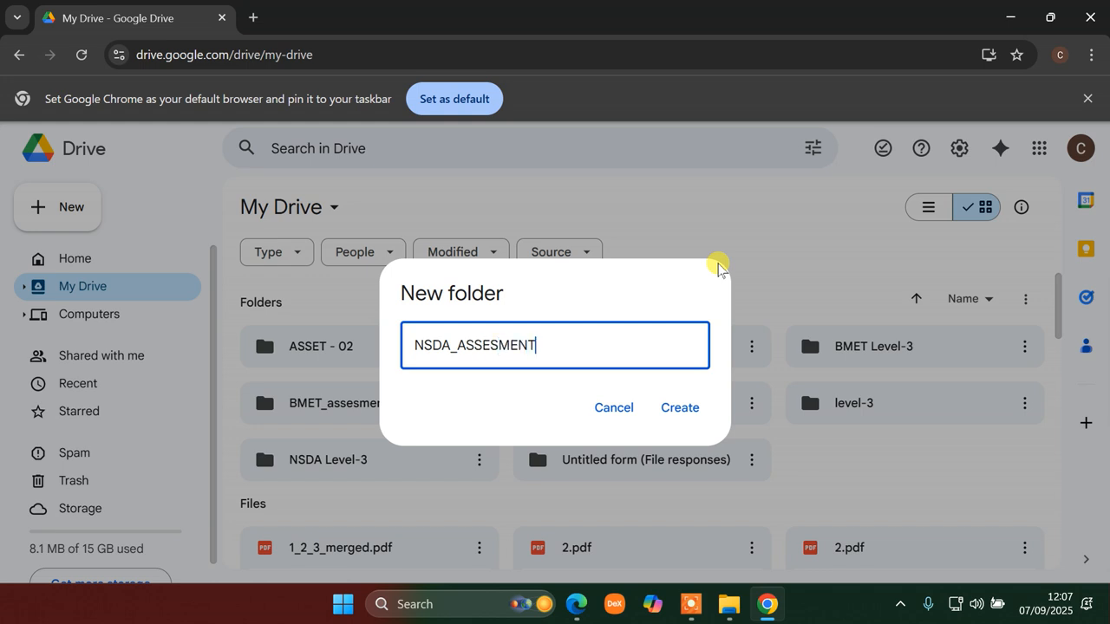
click(673, 407)
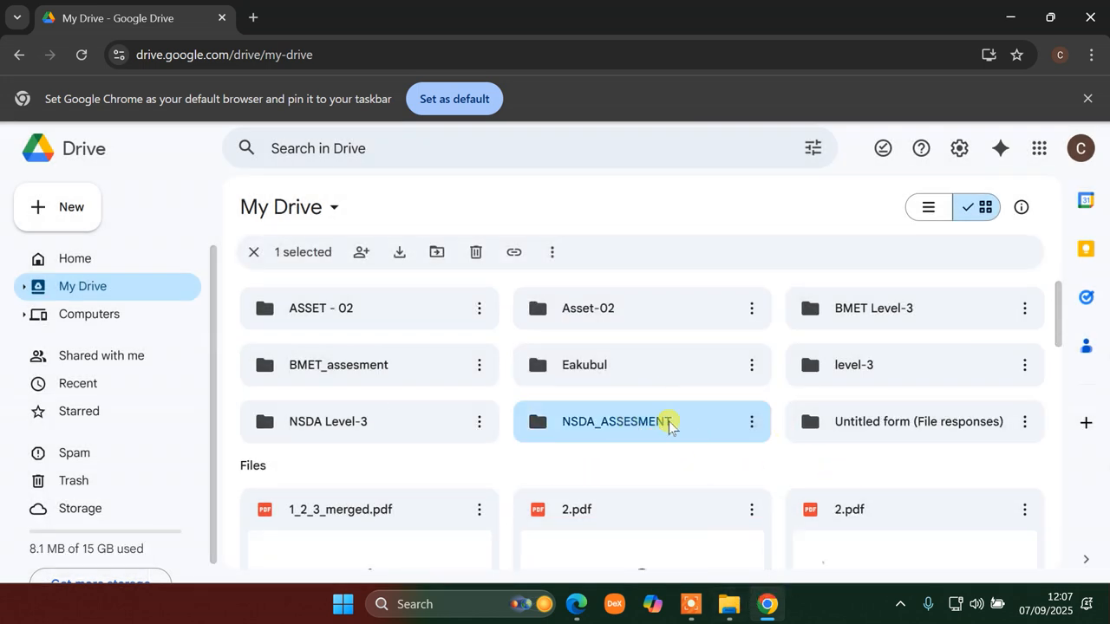
- Underline the task 7 specification text in red in the job instruction PDF
click(765, 609)
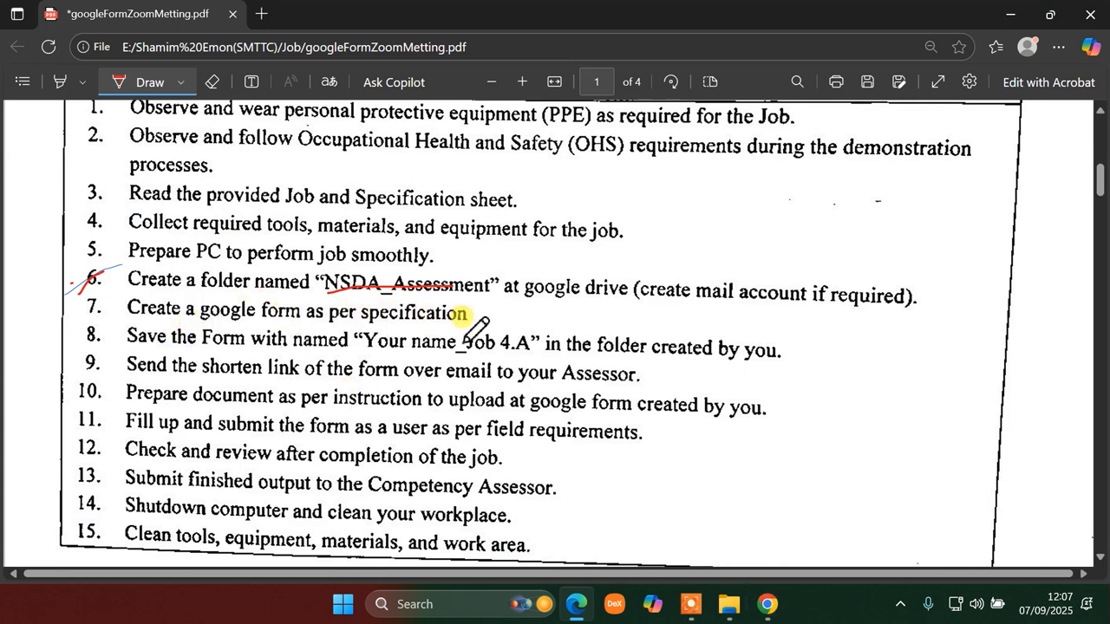
drag(306, 322, 468, 321)
click(759, 602)
- Open NSDA_ASSESMENT and create a blank Google Form inside it
double_click(628, 421)
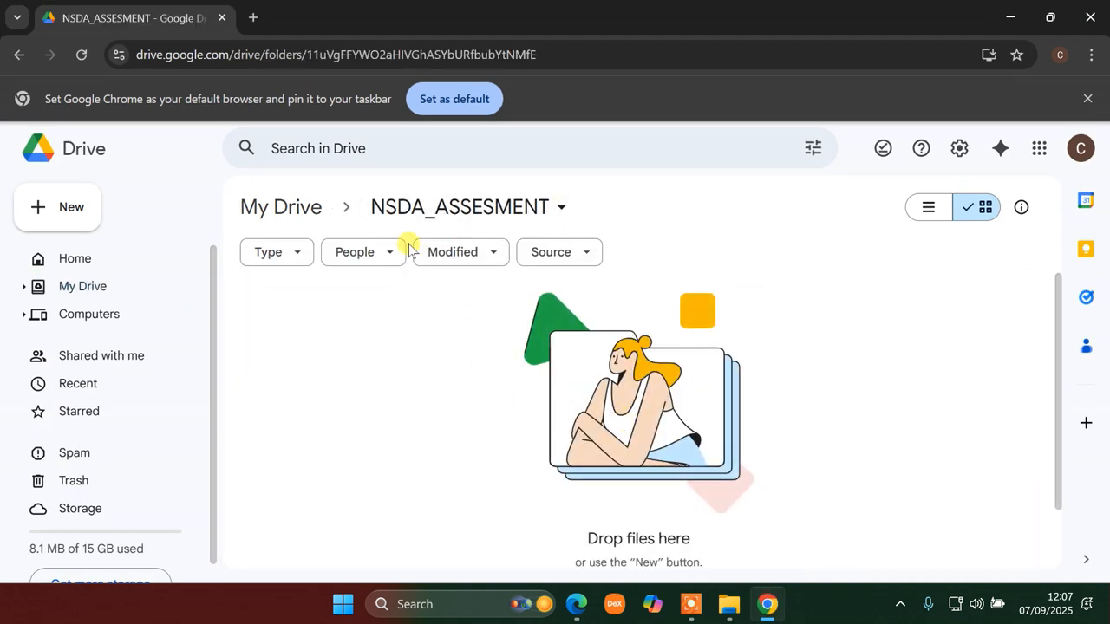
right_click(359, 373)
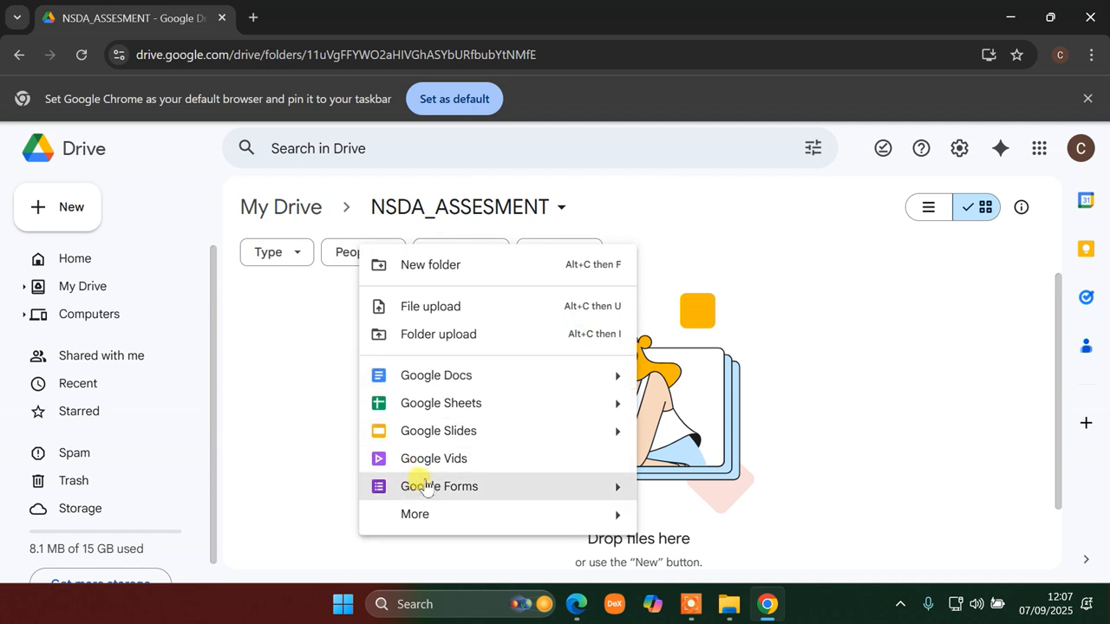
click(613, 488)
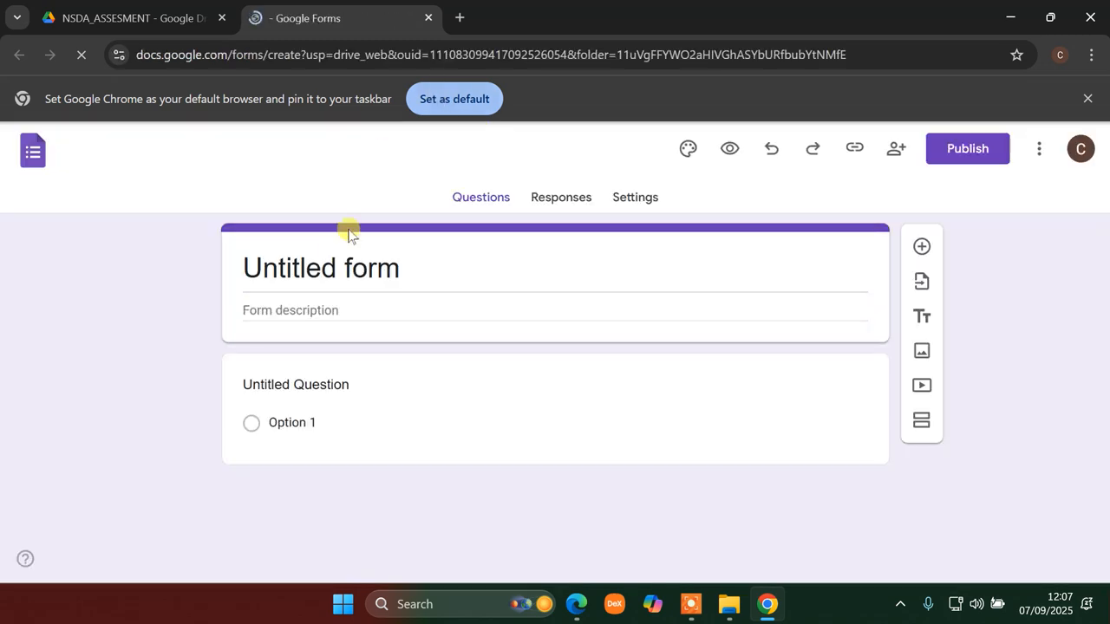
click(428, 17)
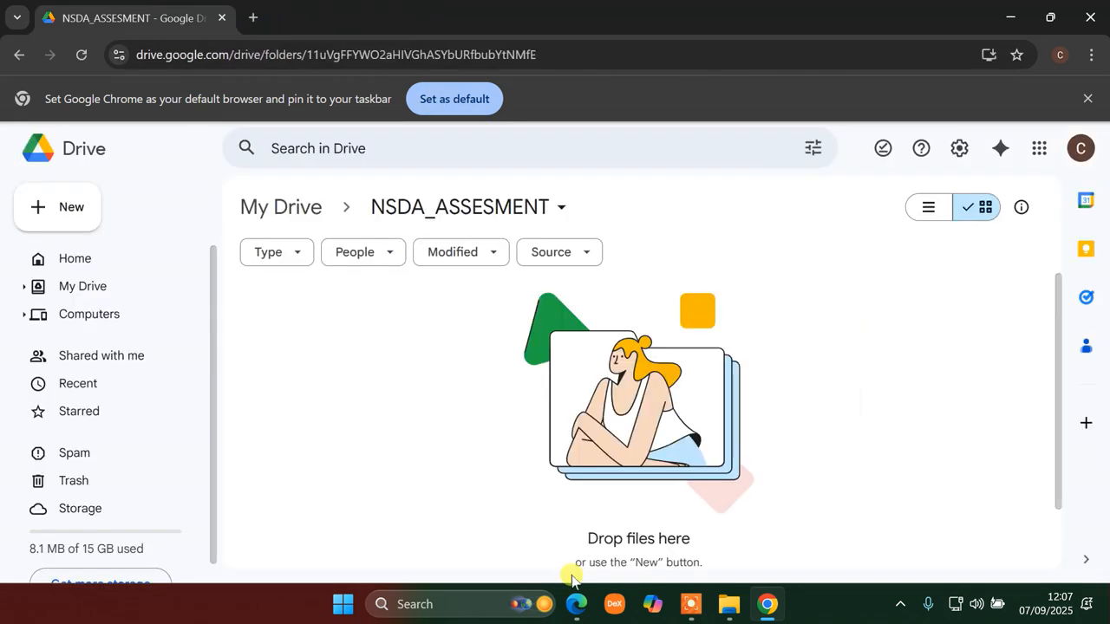
right_click(340, 357)
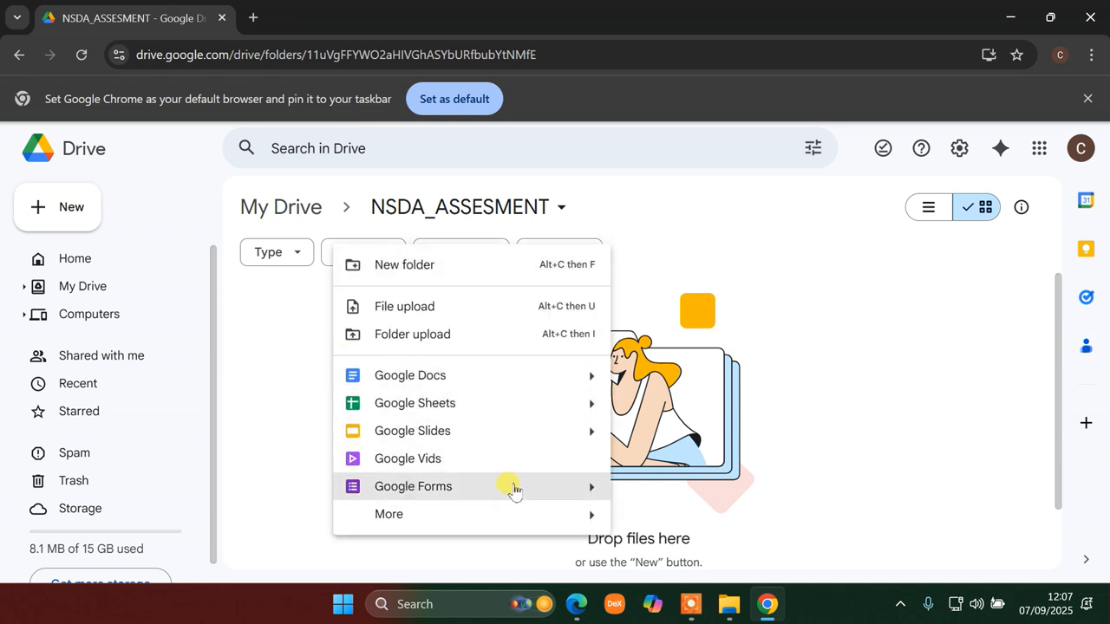
mouse_move(589, 489)
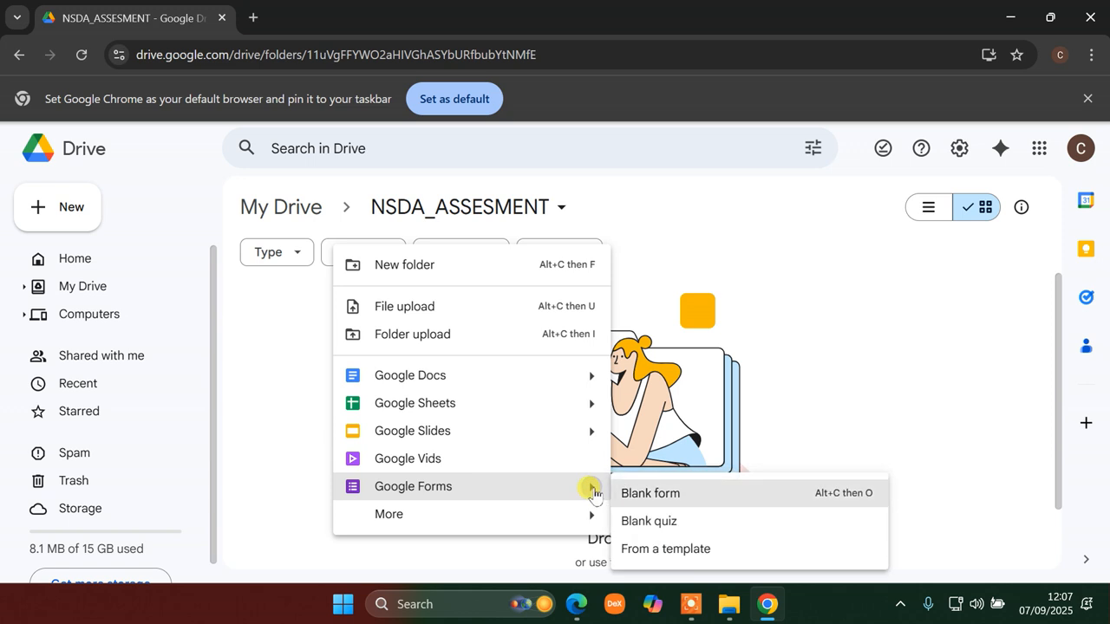
click(659, 493)
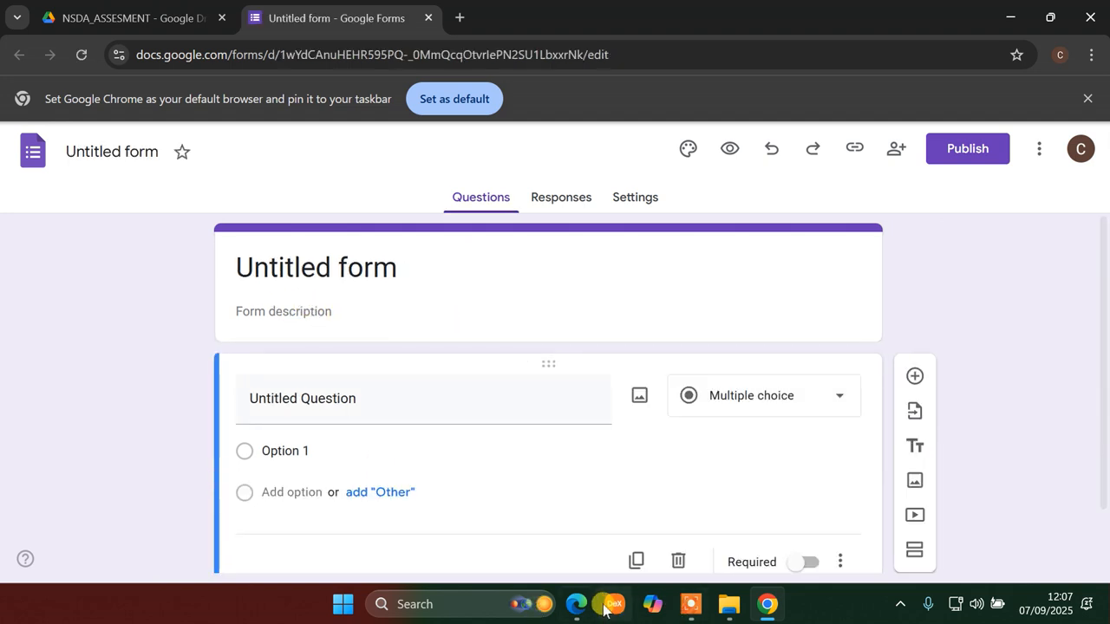
- Check the job PDF and title the new form Reza_Job4
click(578, 606)
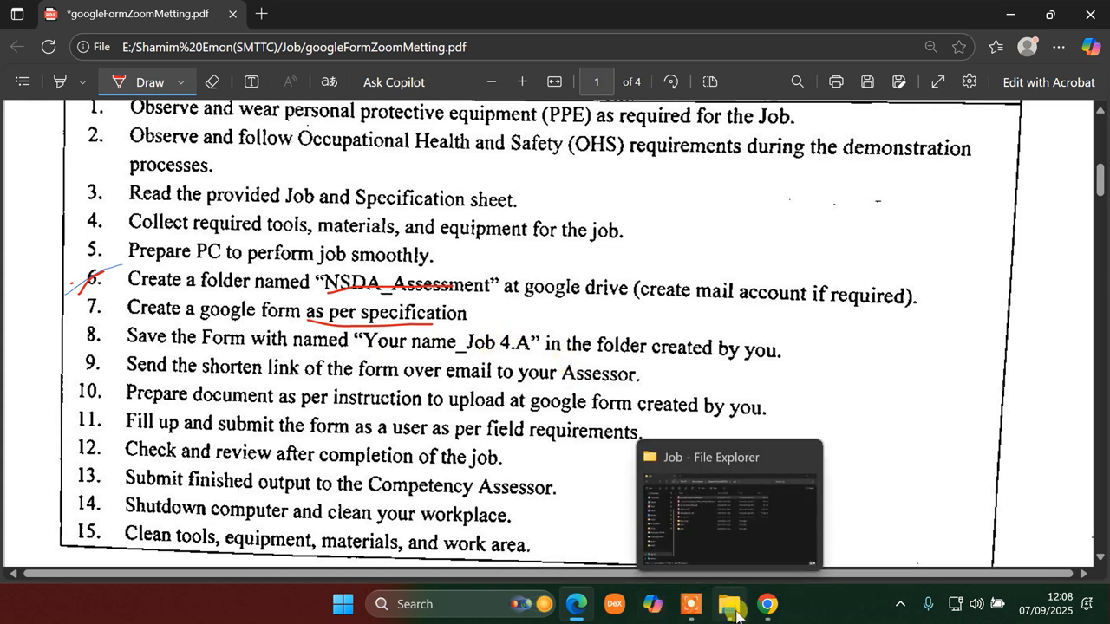
click(758, 604)
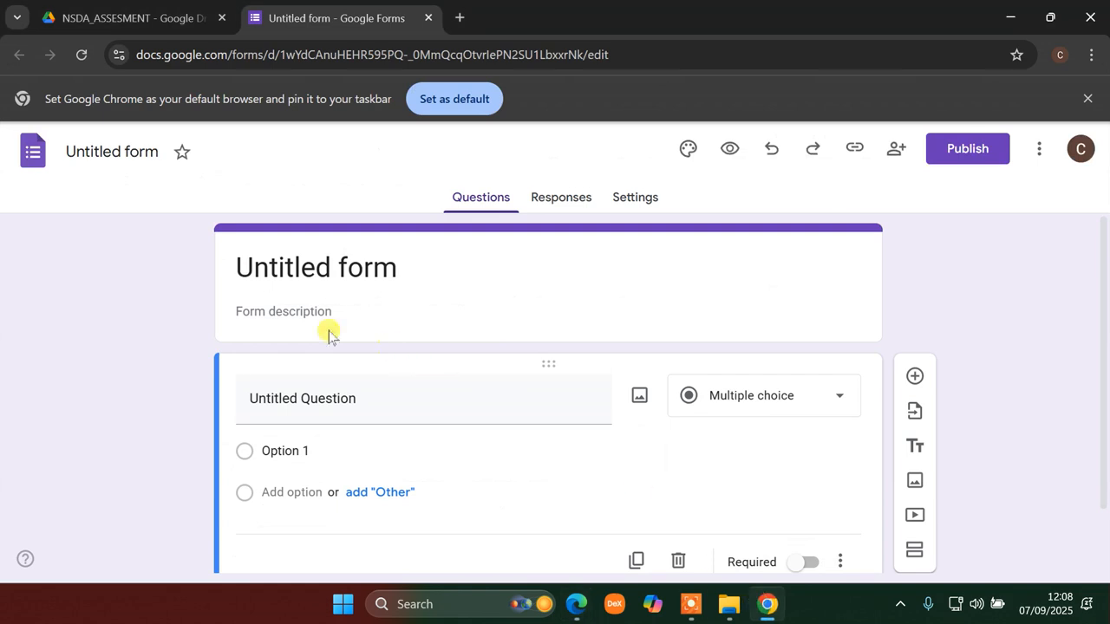
click(130, 151)
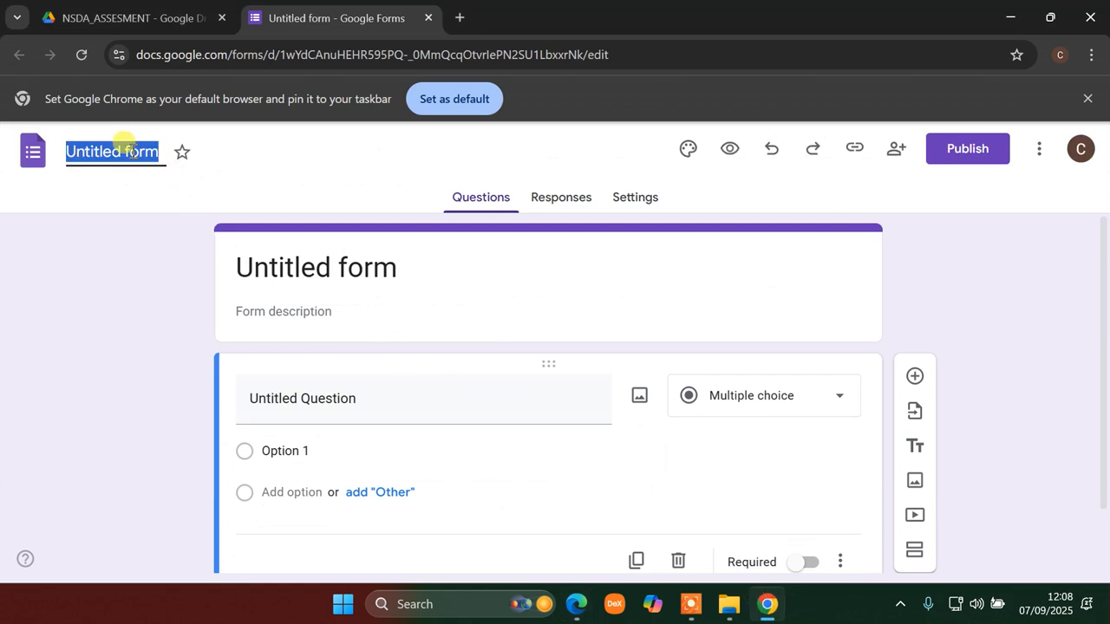
text(Reza_)
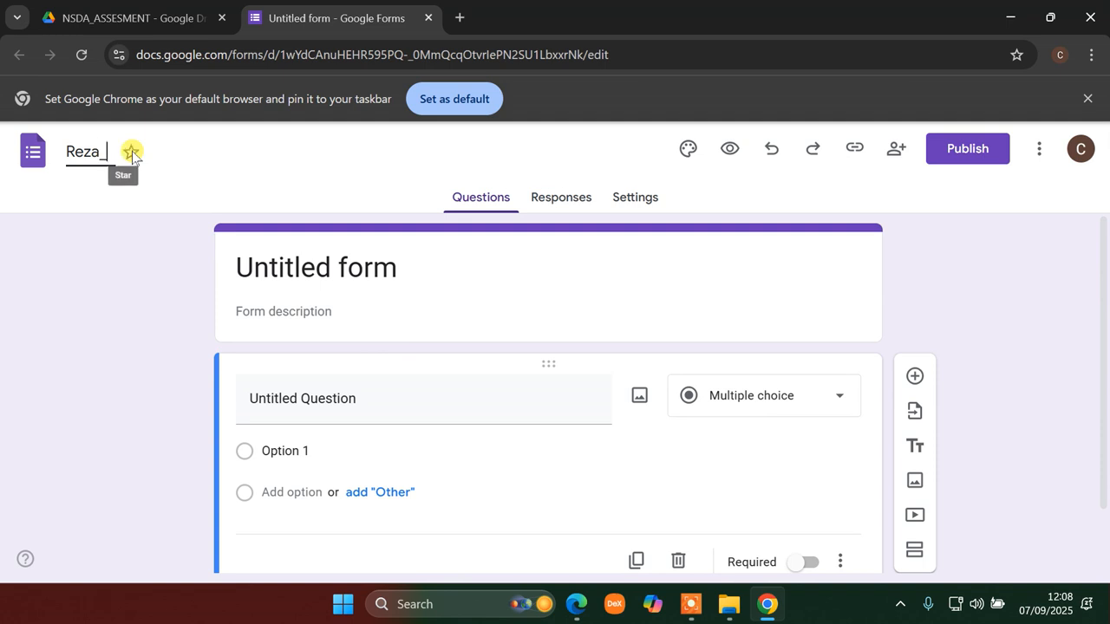
text(Job4)
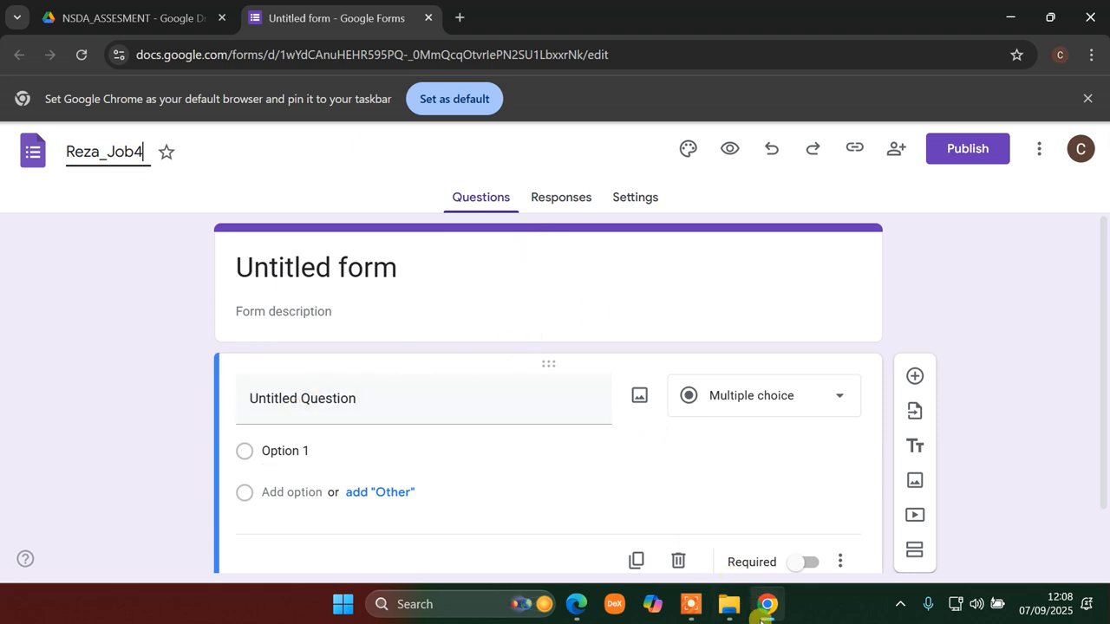
- Review Specification Sheet 4.A, then go back to the Reza_Job4 form editor
click(579, 612)
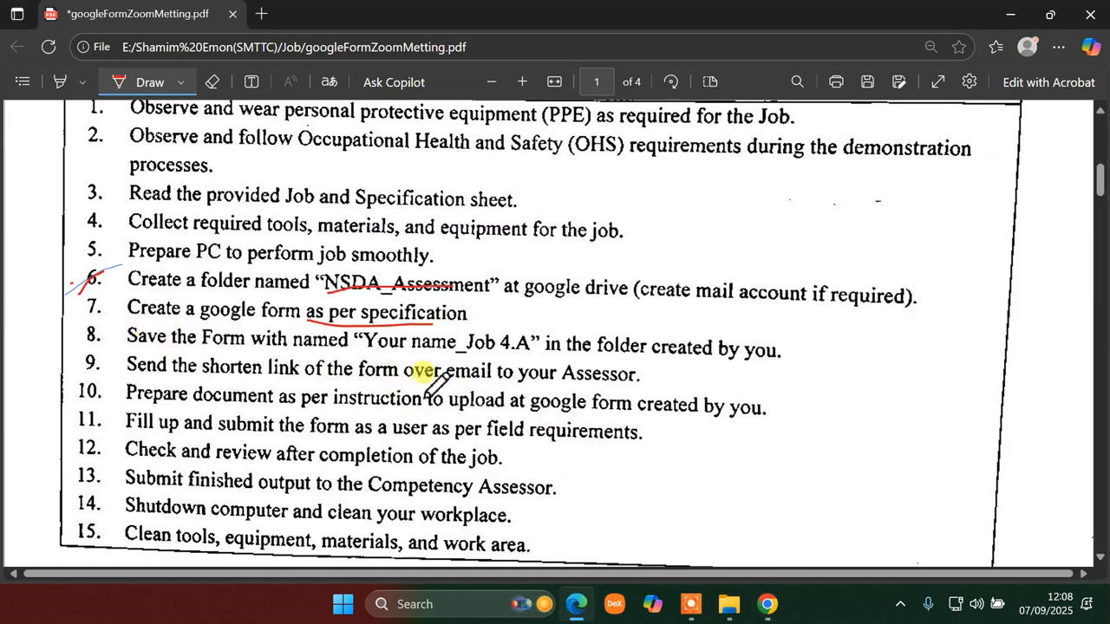
scroll(337, 357, down, 8)
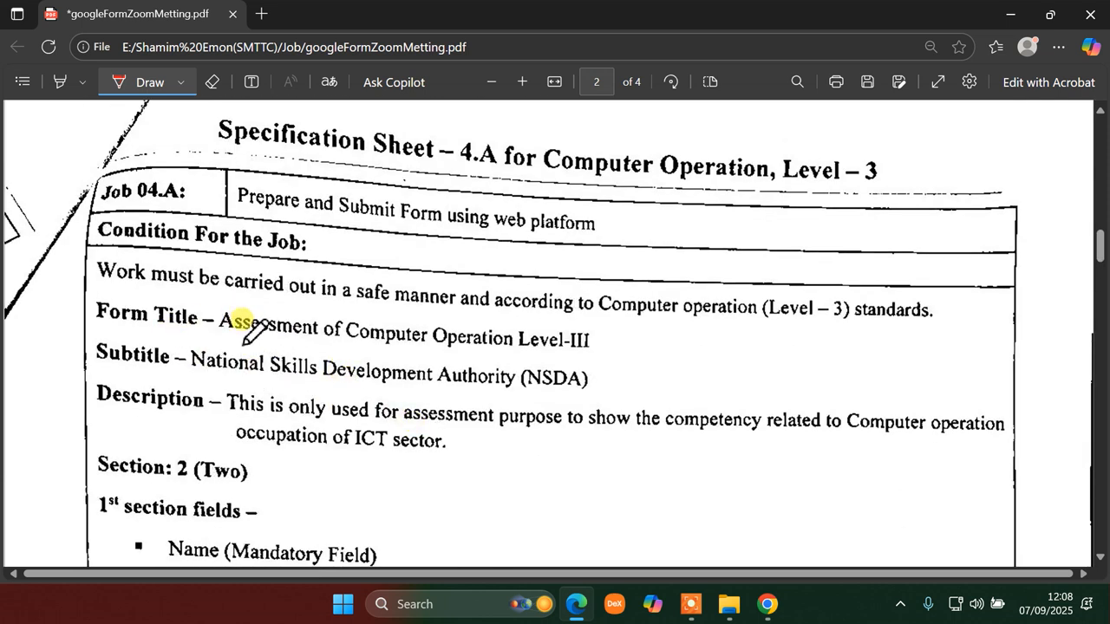
click(766, 604)
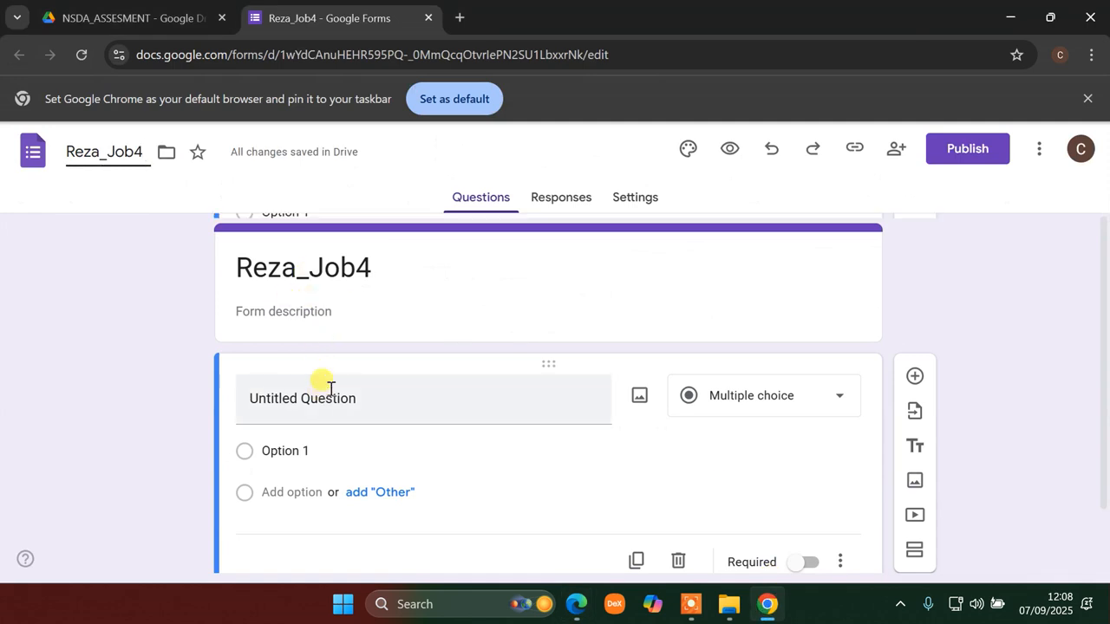
- Append 'Assesmen of compuert operation level-3' to the Reza_Job4 form title
click(421, 270)
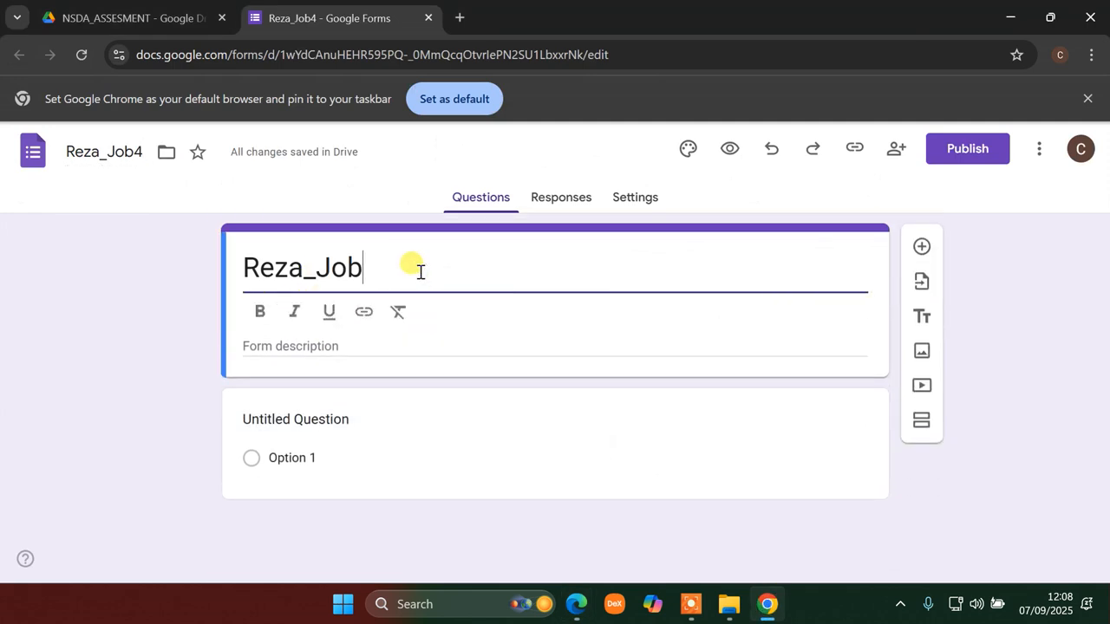
key(BackSpace)
key(BackSpace)
key(BackSpace)
key(BackSpace)
key(BackSpace)
key(BackSpace)
key(BackSpace)
key(BackSpace)
key(ctrl+z)
text(As)
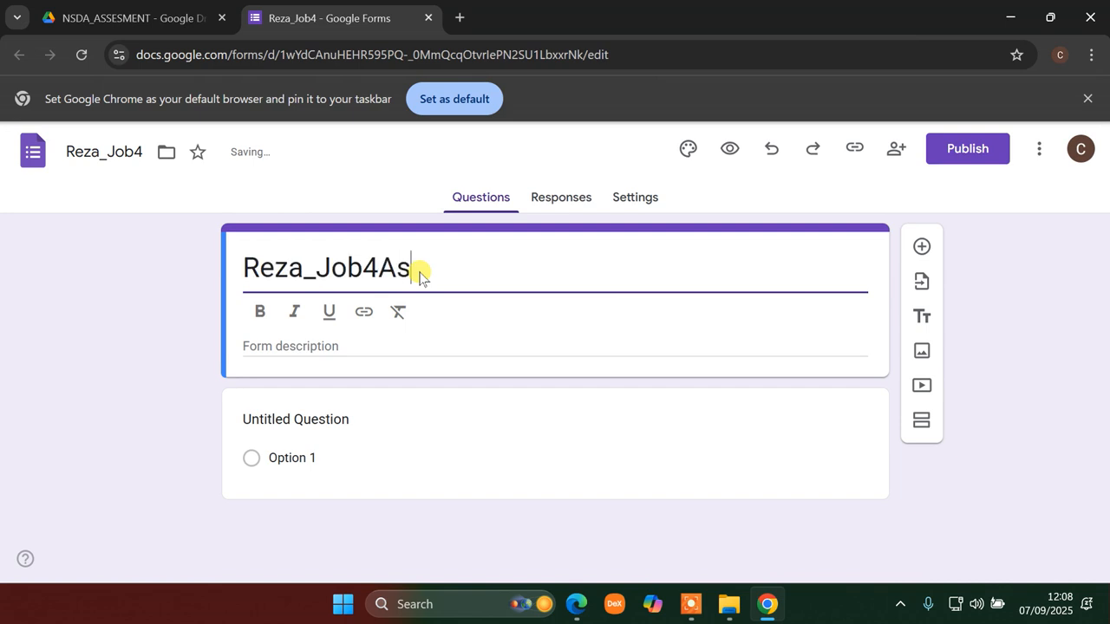
text(sesmen of compu)
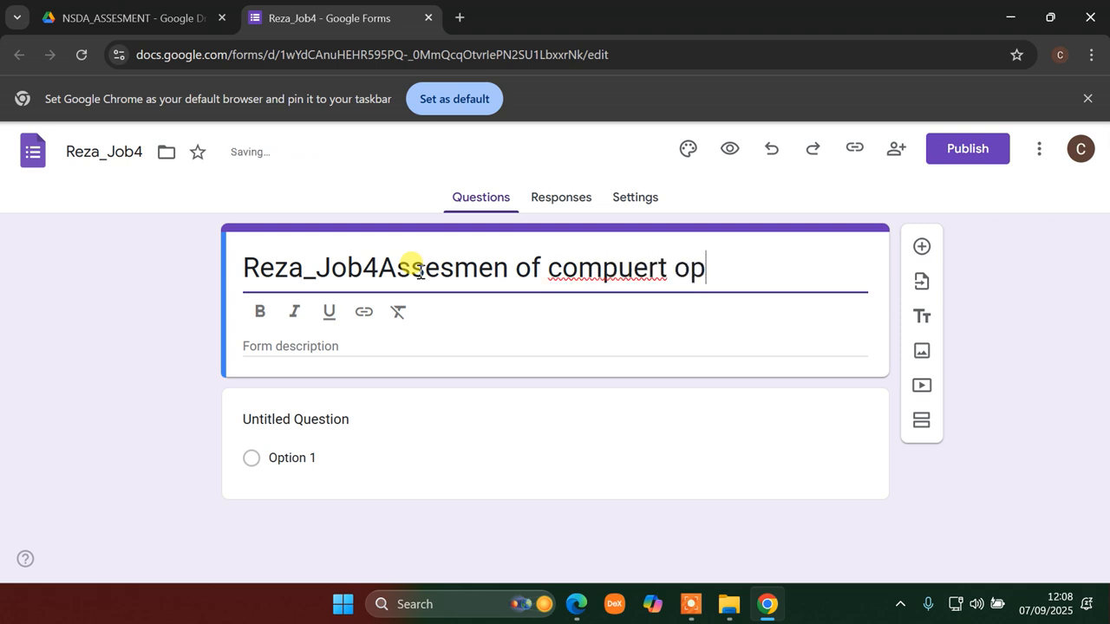
text(eratio)
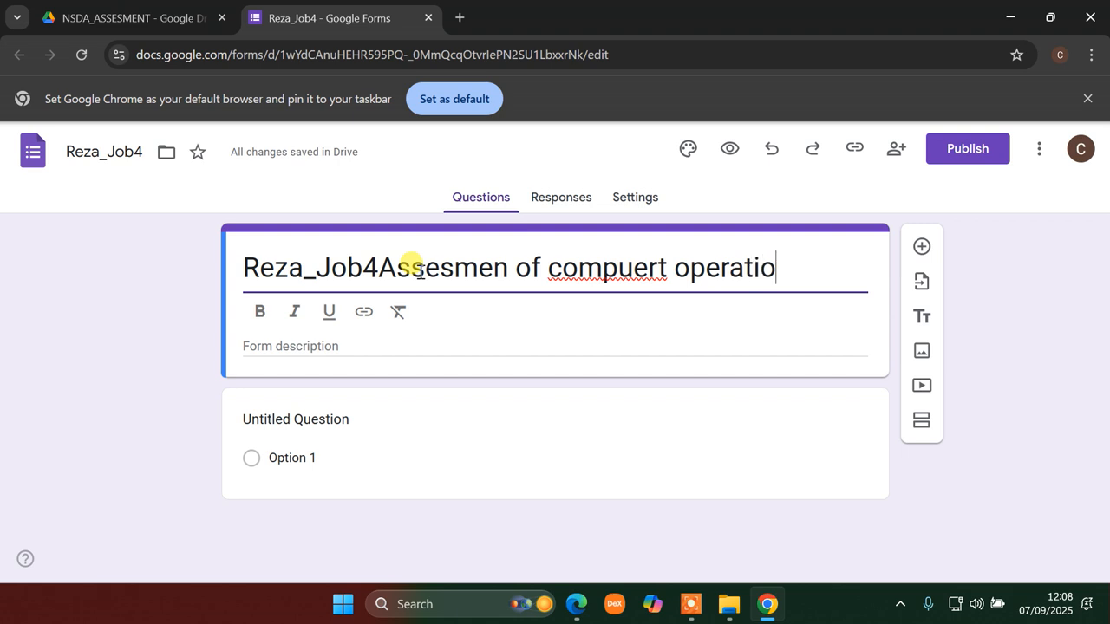
text(rt operation level-)
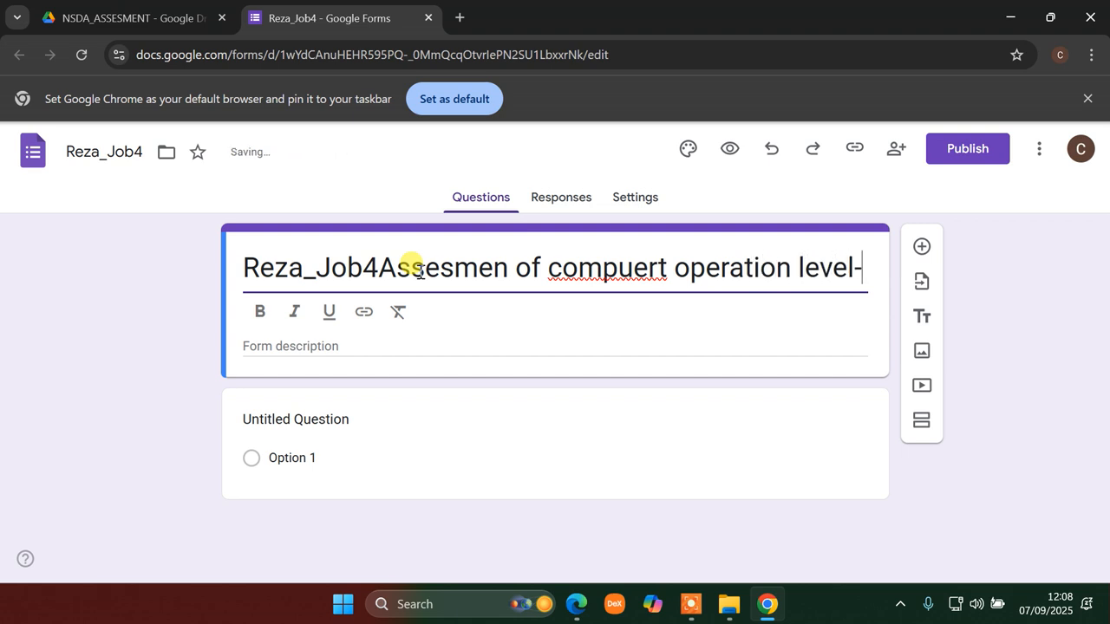
text(3)
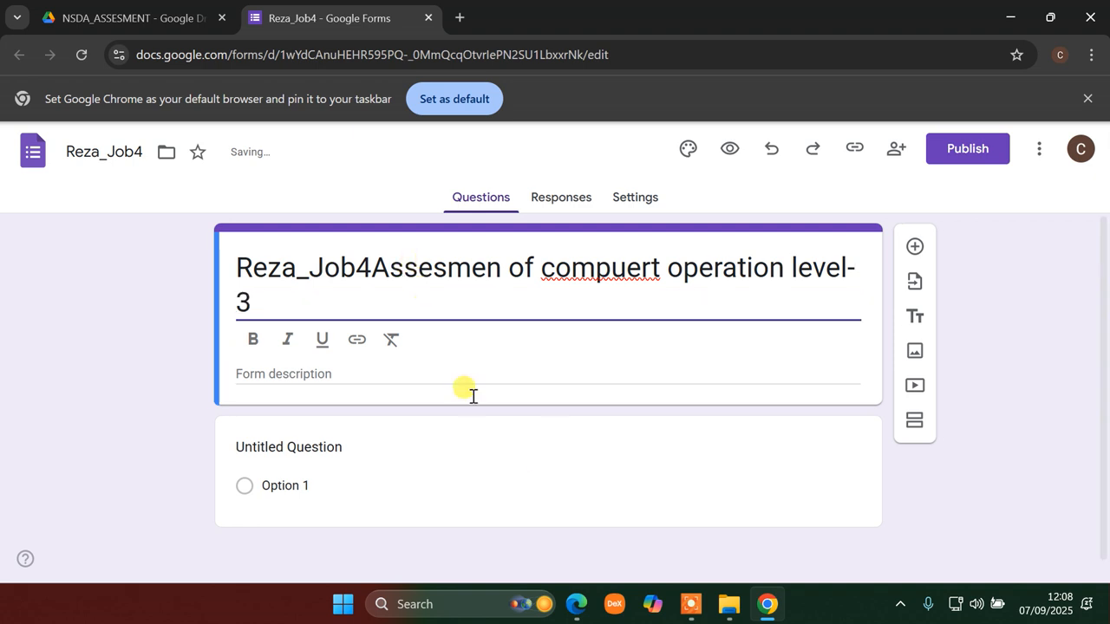
click(576, 604)
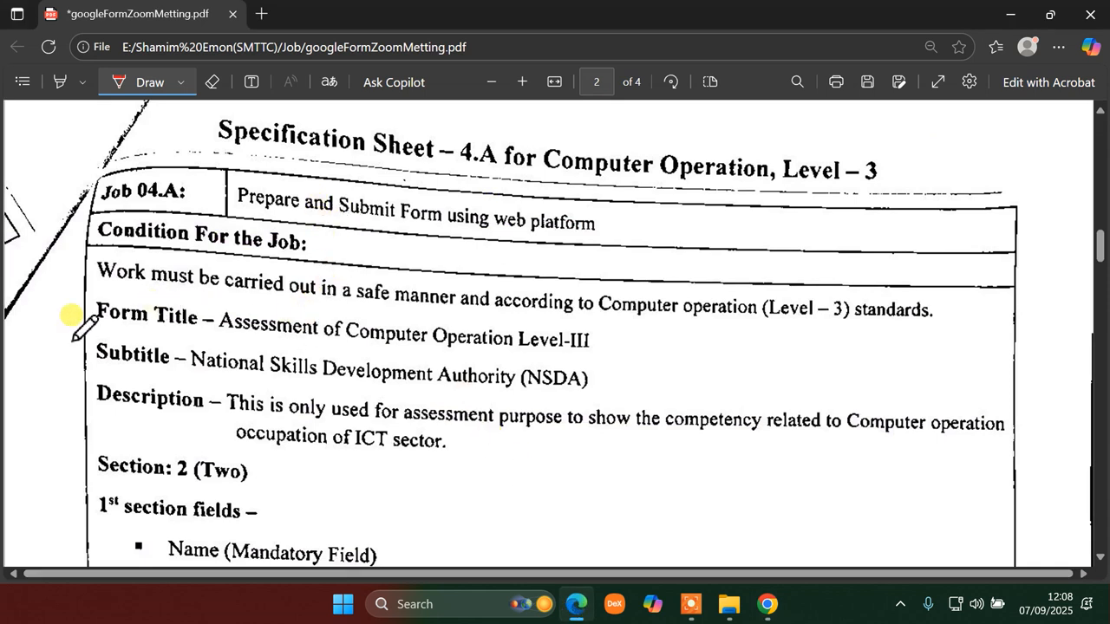
- Draw a short red ink stroke over 'Form' on the sheet's Form Title line
drag(96, 324, 123, 314)
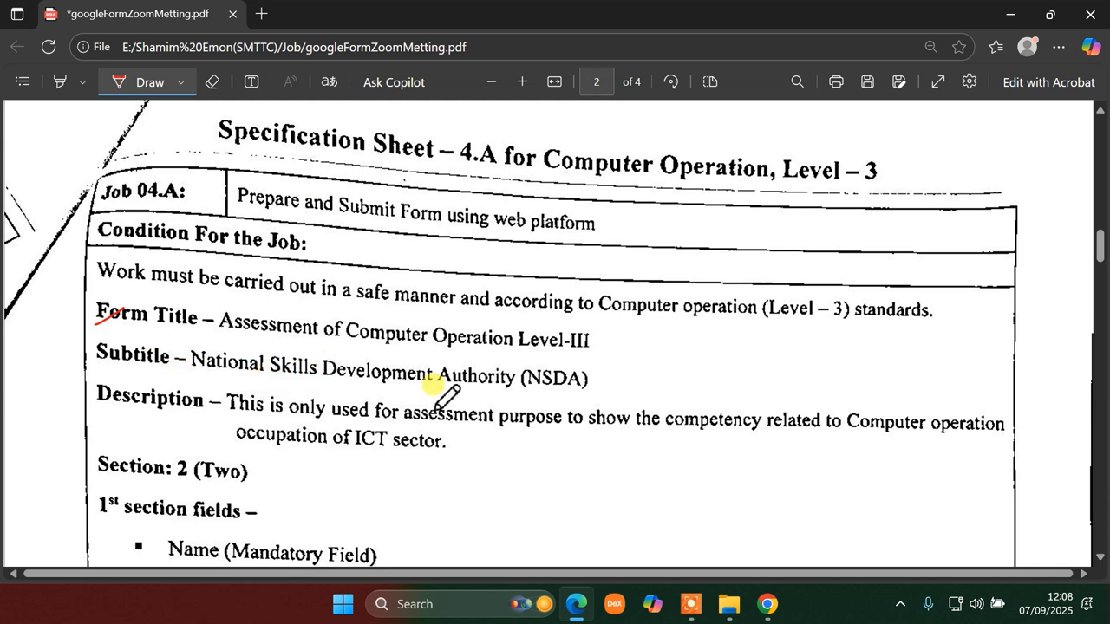
click(768, 605)
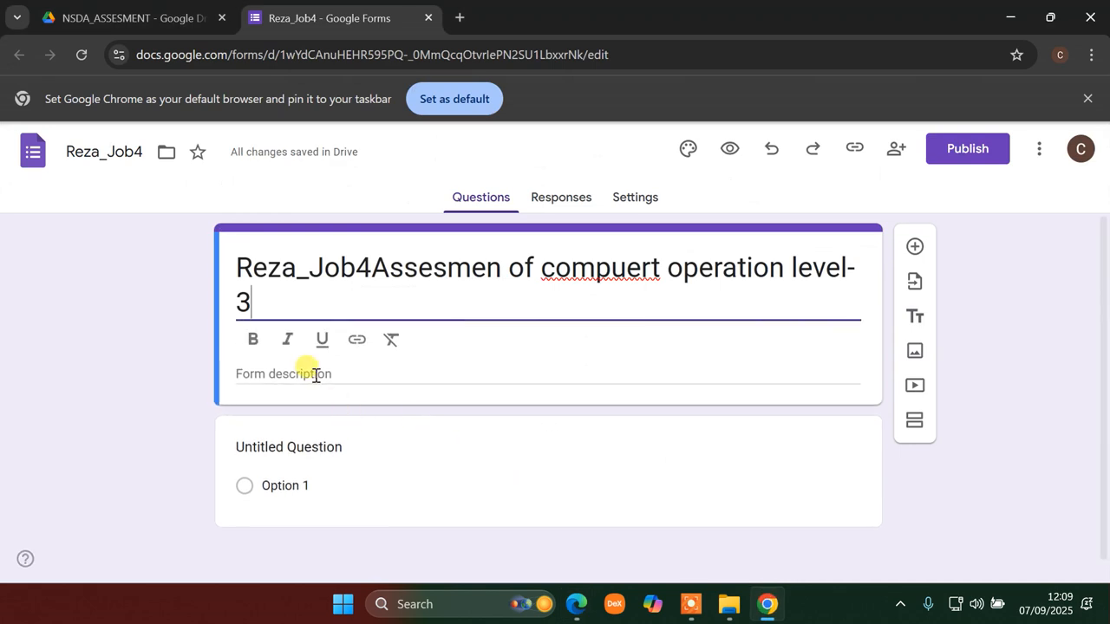
click(575, 604)
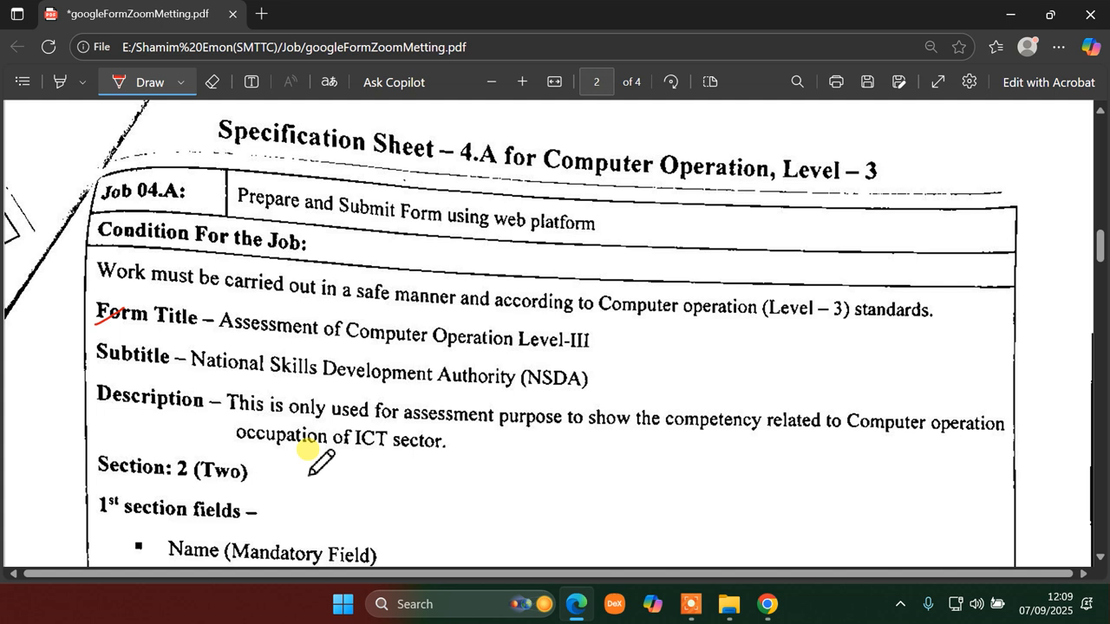
- Place the cursor in the form description field, checking the specification sheet alongside
mouse_move(735, 605)
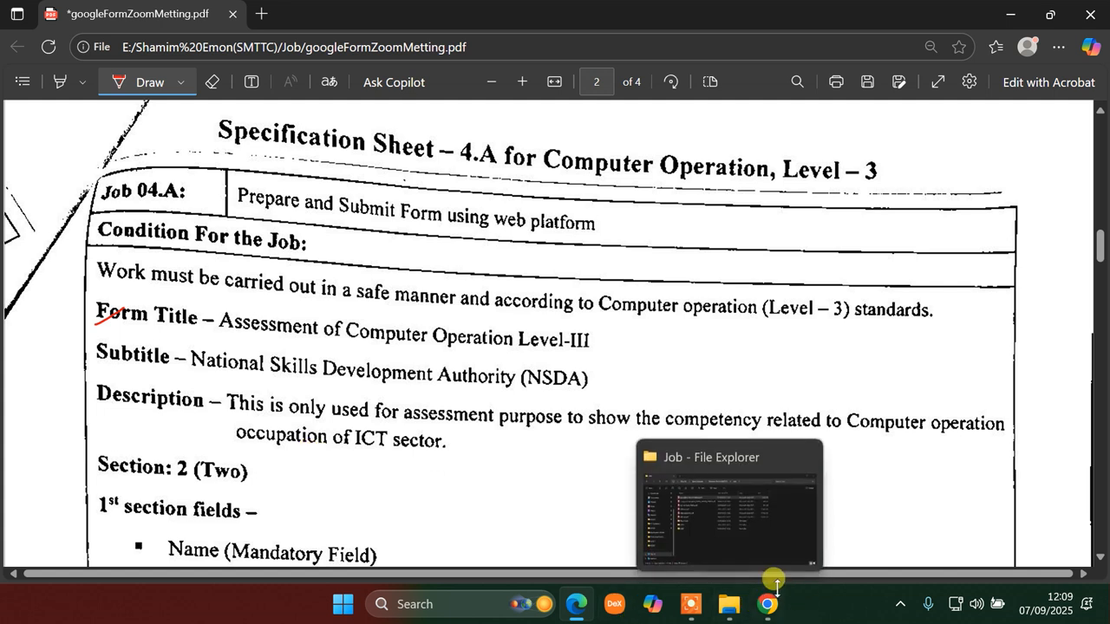
click(772, 598)
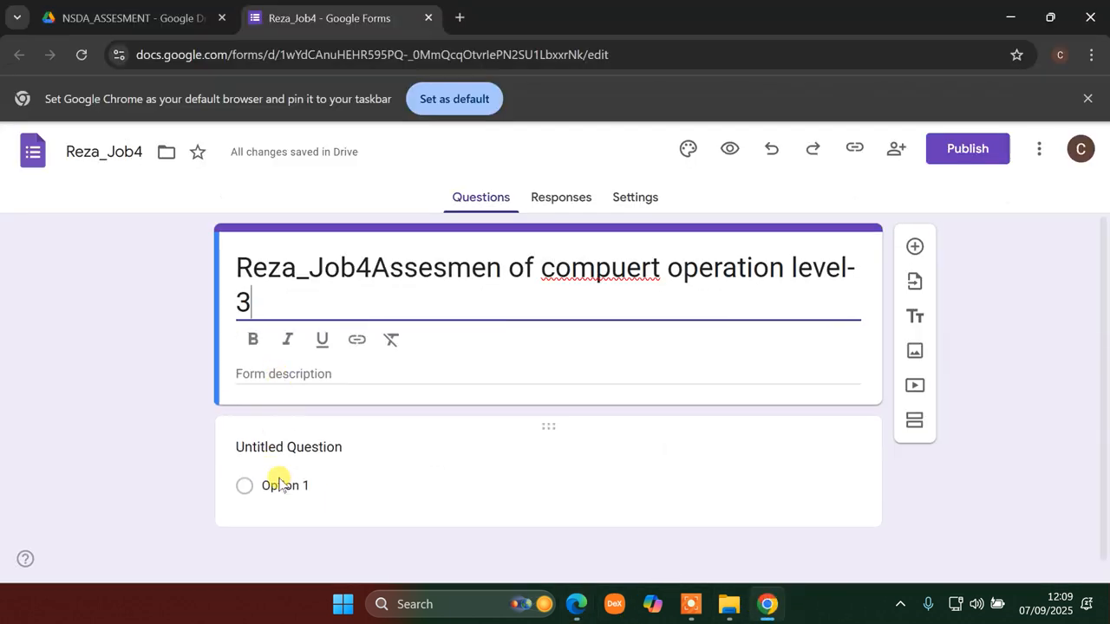
click(284, 369)
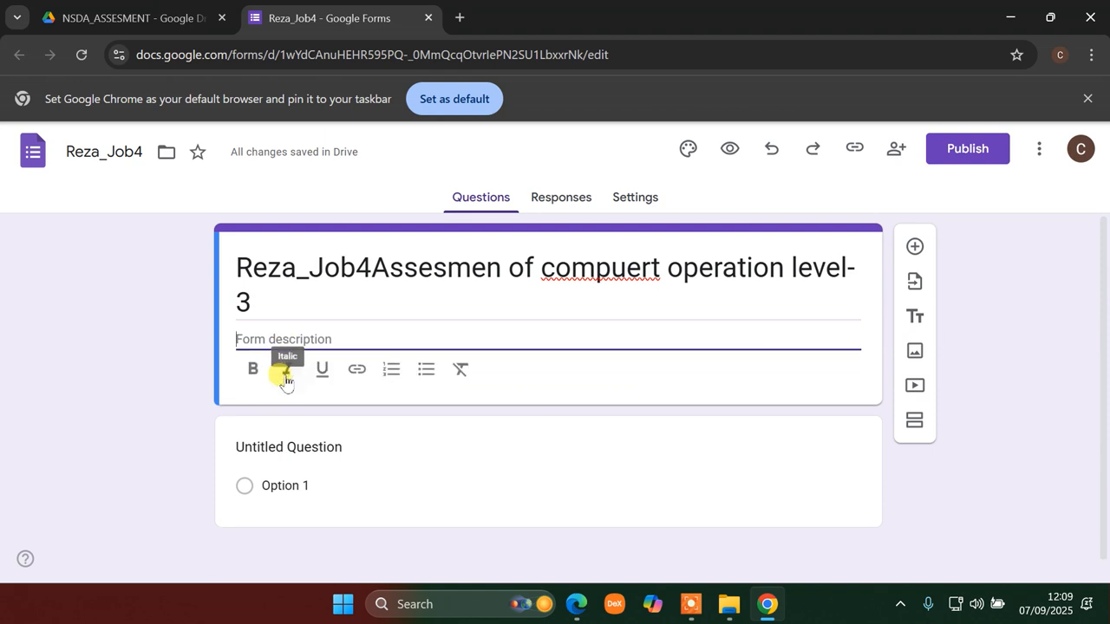
click(768, 607)
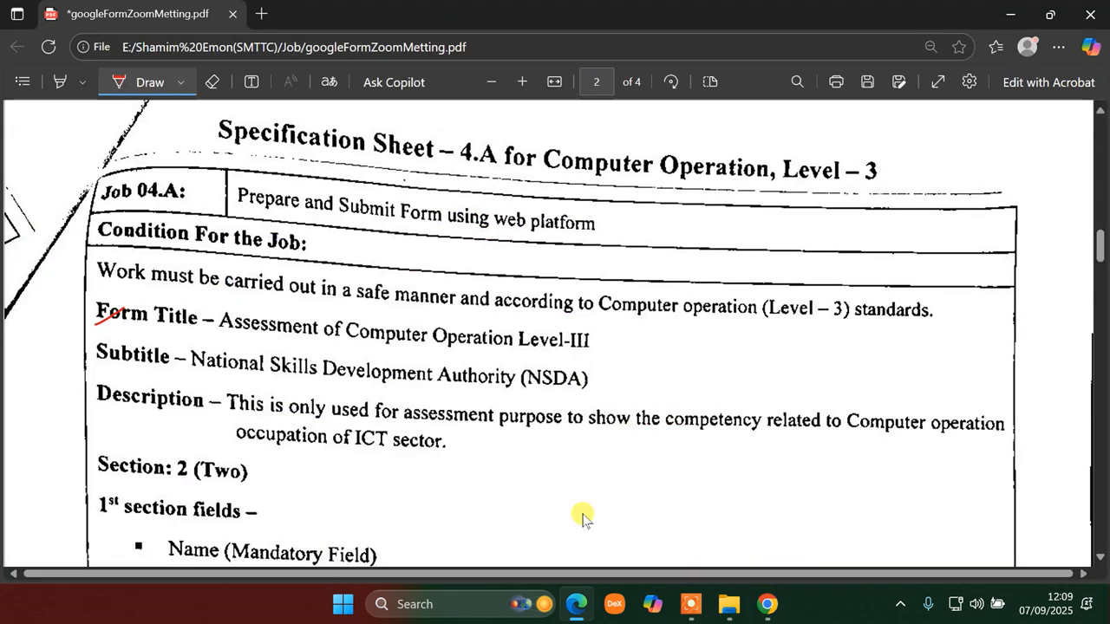
click(767, 604)
- Type the description 'This is only assesment pur…', cancelling the accidental Open dialog
text(Tis)
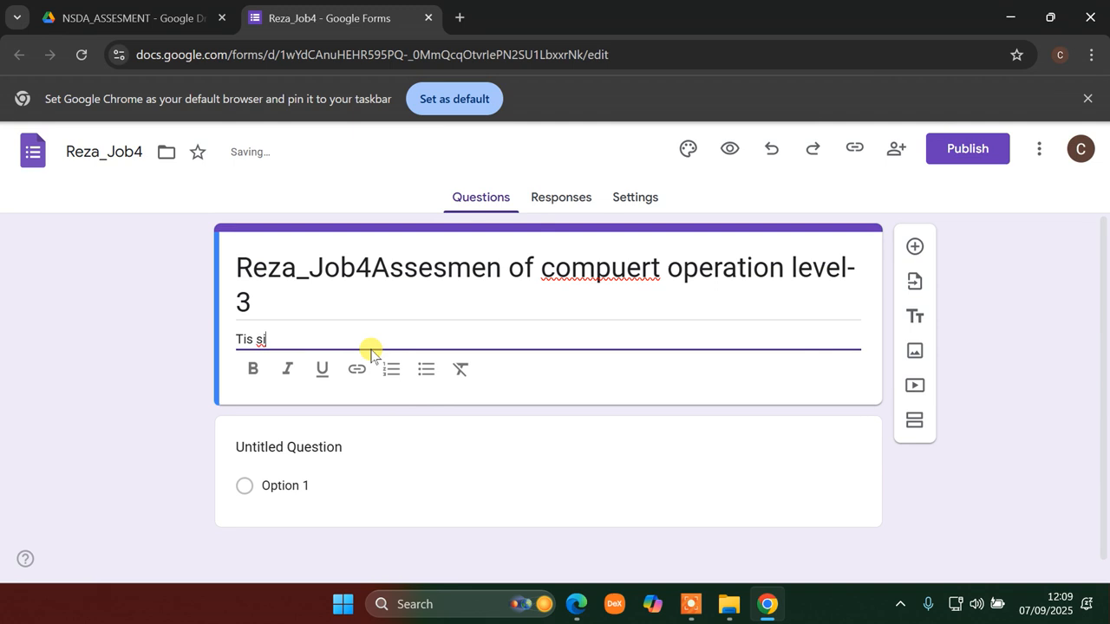
key(BackSpace)
text(h)
key(ctrl+o)
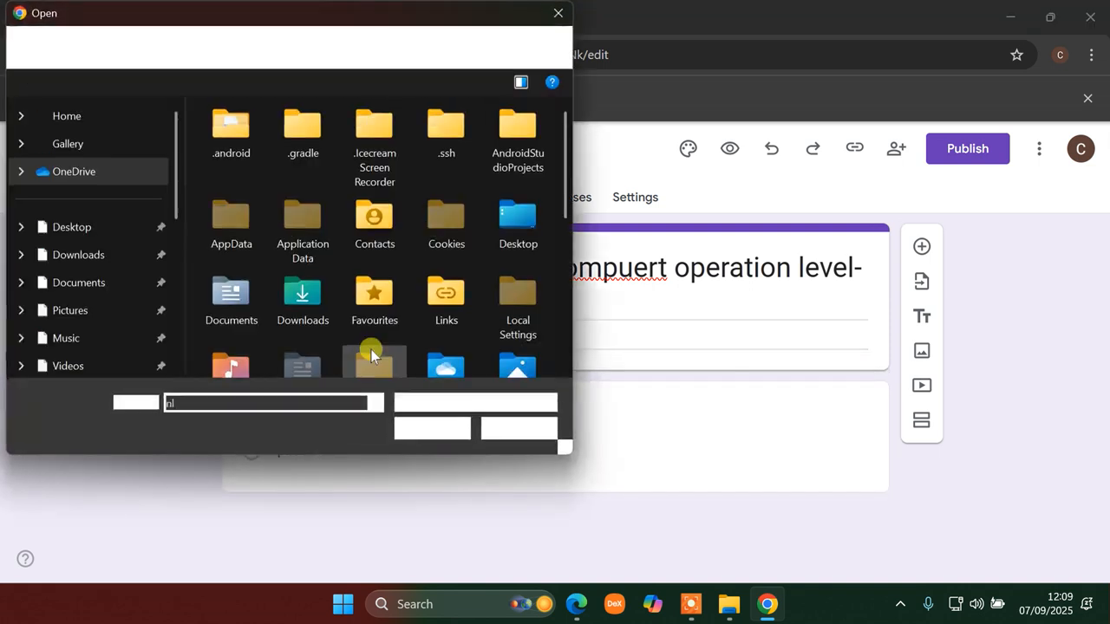
text(nly)
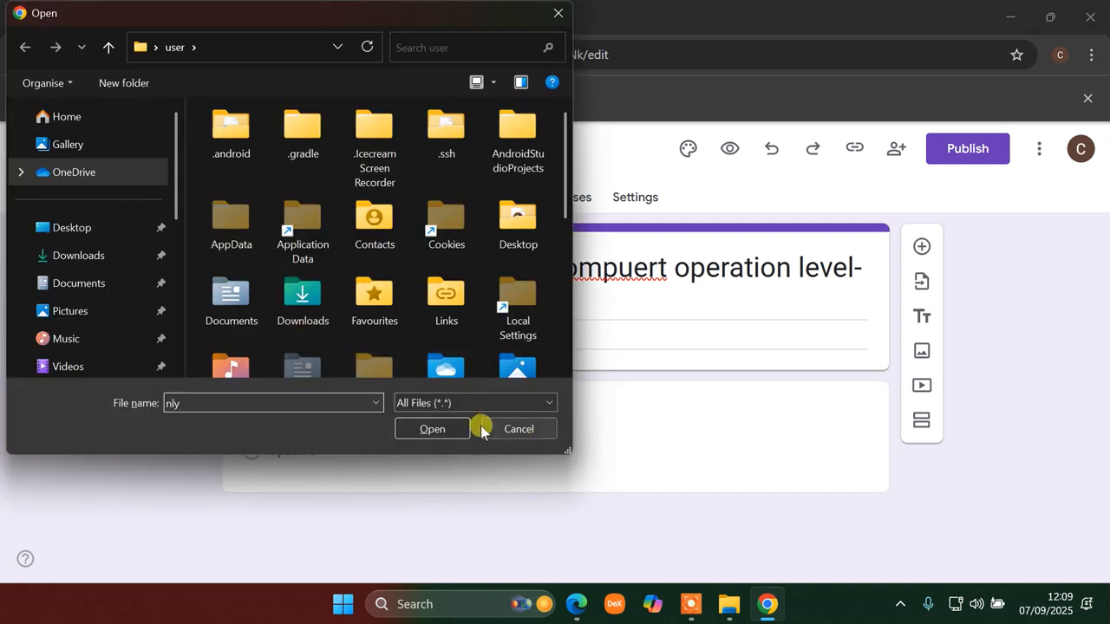
click(512, 429)
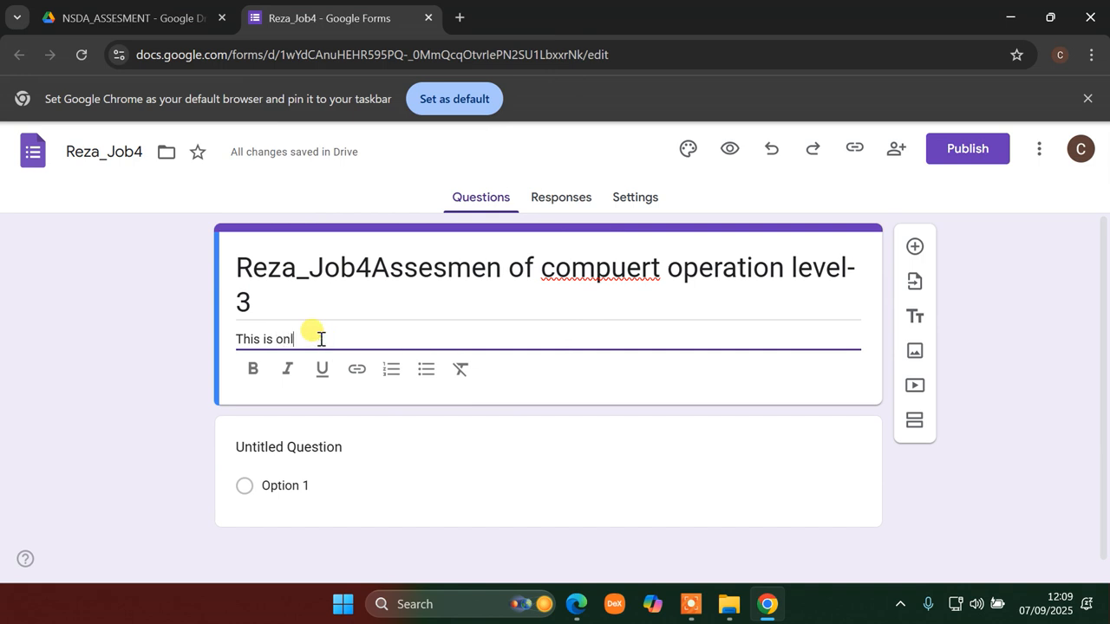
text(only assesment p)
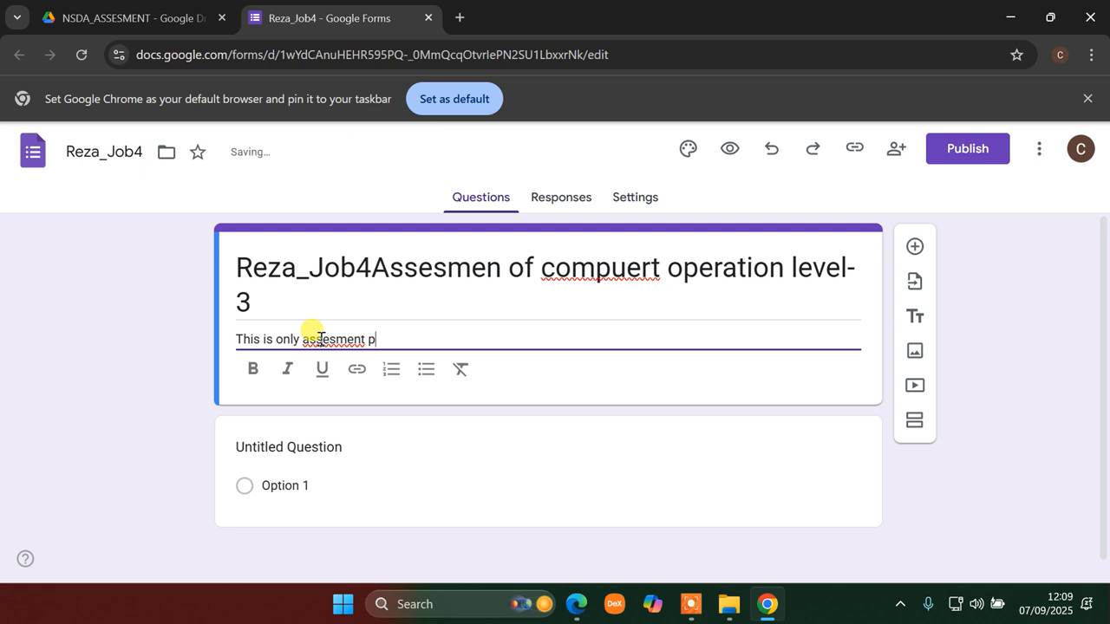
text(urpose..........)
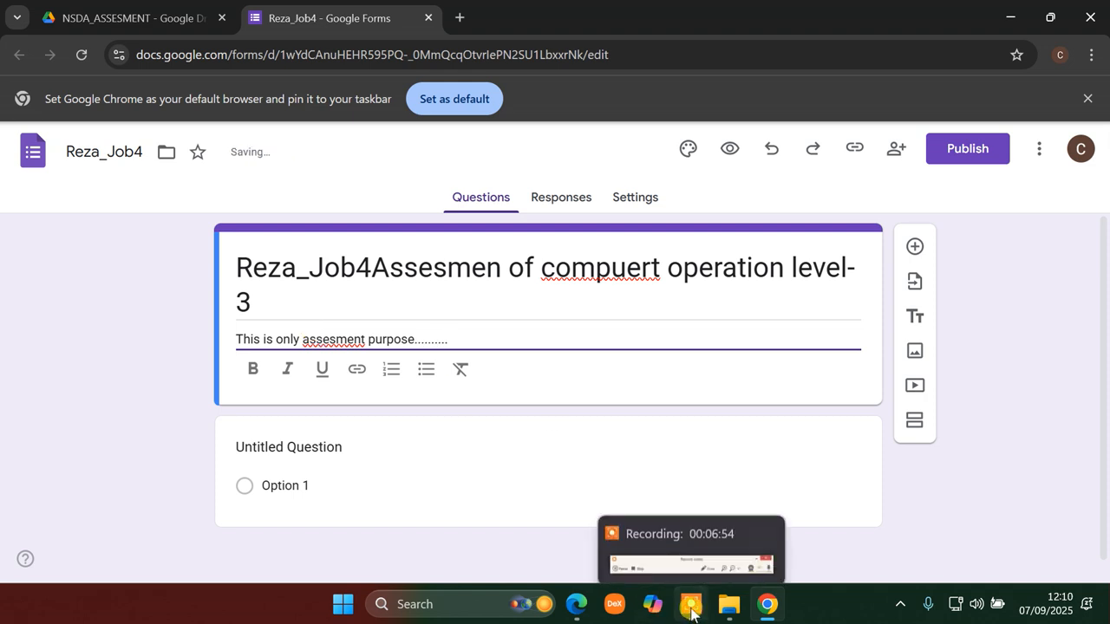
- Compare the form with the specification sheet, then return to the editor
click(766, 609)
click(766, 609)
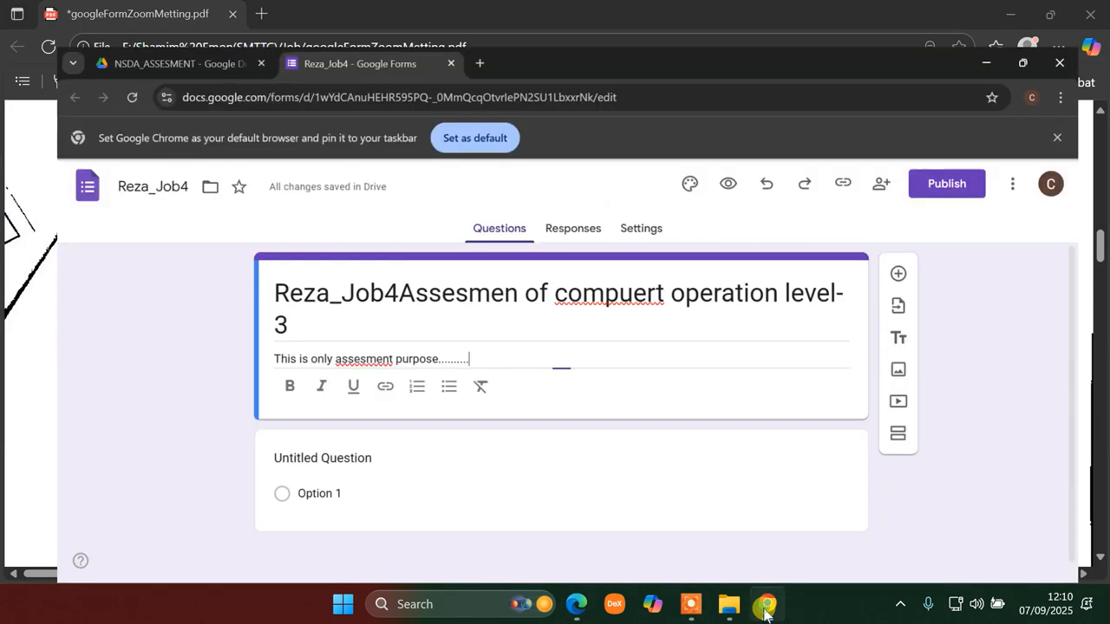
click(765, 609)
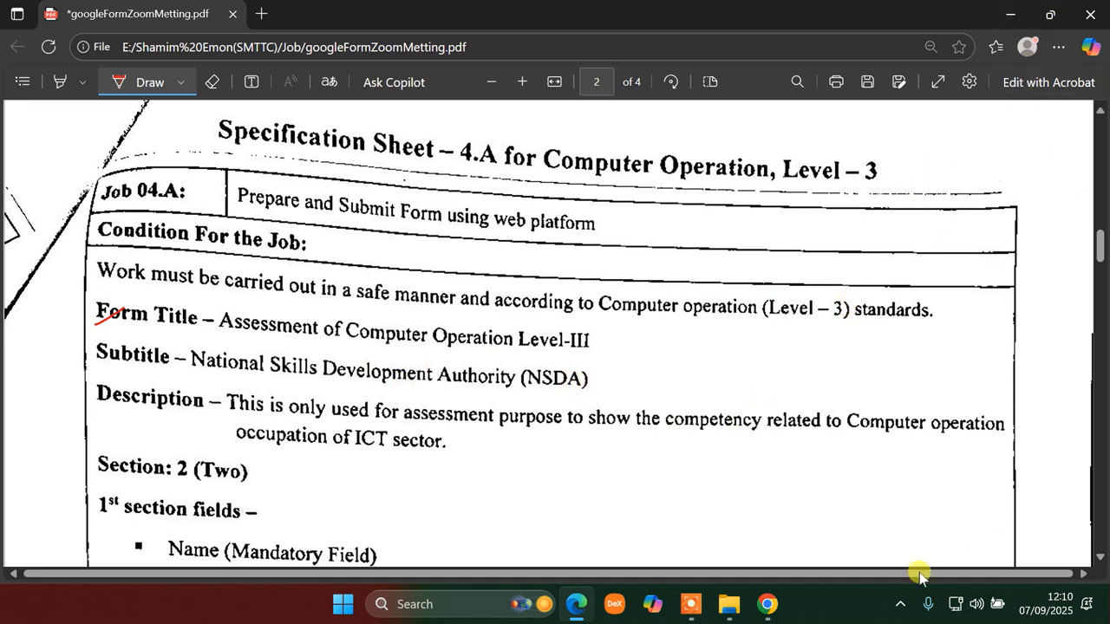
click(767, 605)
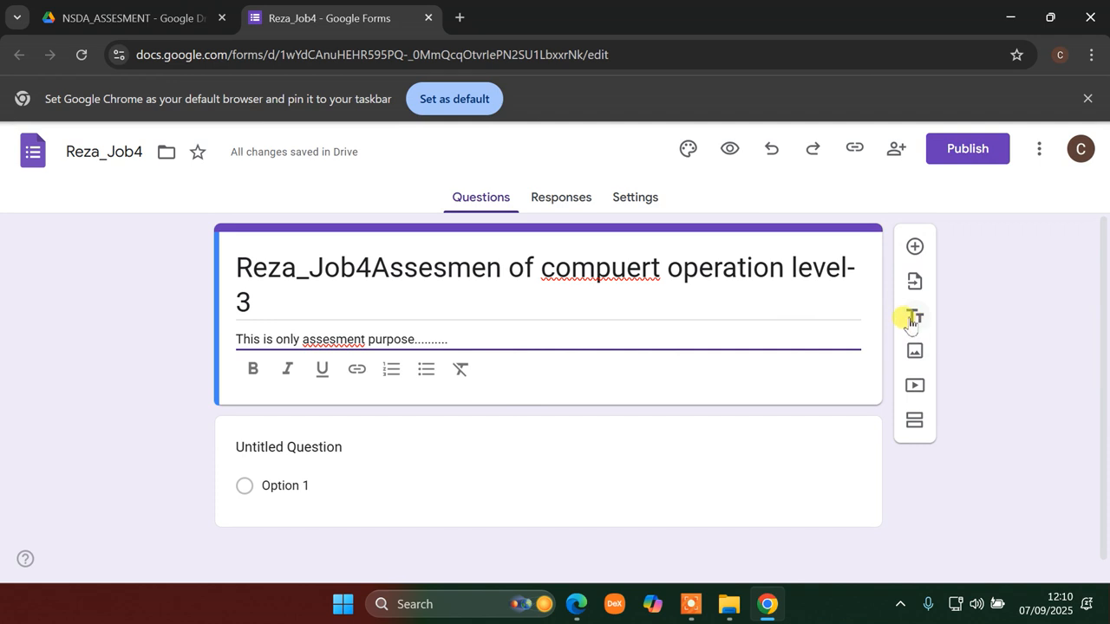
- Add a title-and-description block and move the form description into it
click(912, 320)
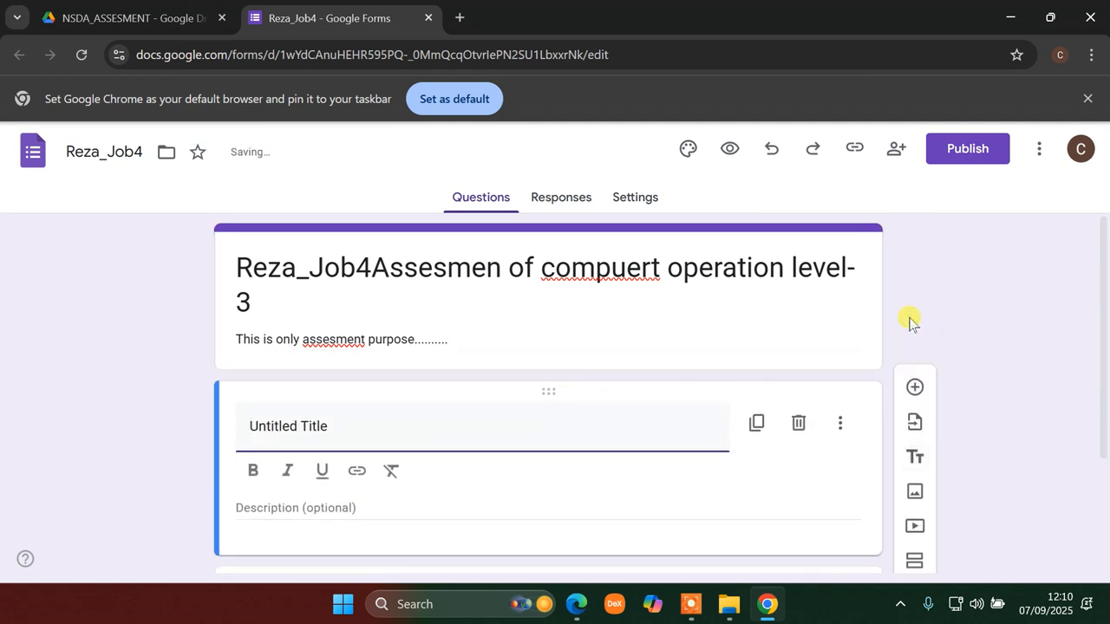
drag(363, 438, 230, 425)
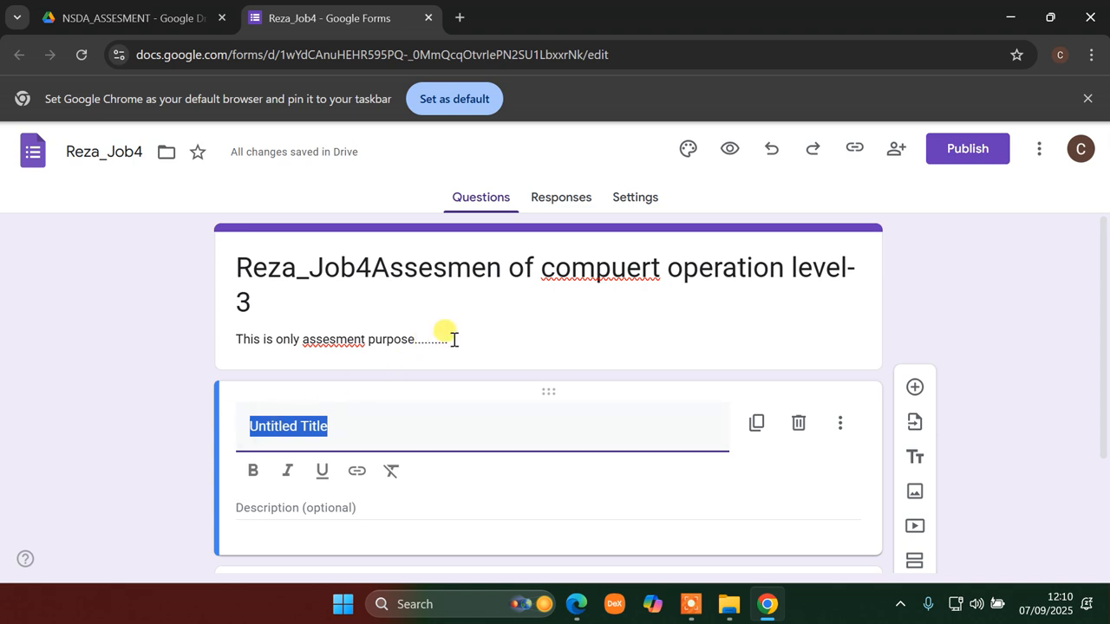
triple_click(453, 339)
right_click(290, 338)
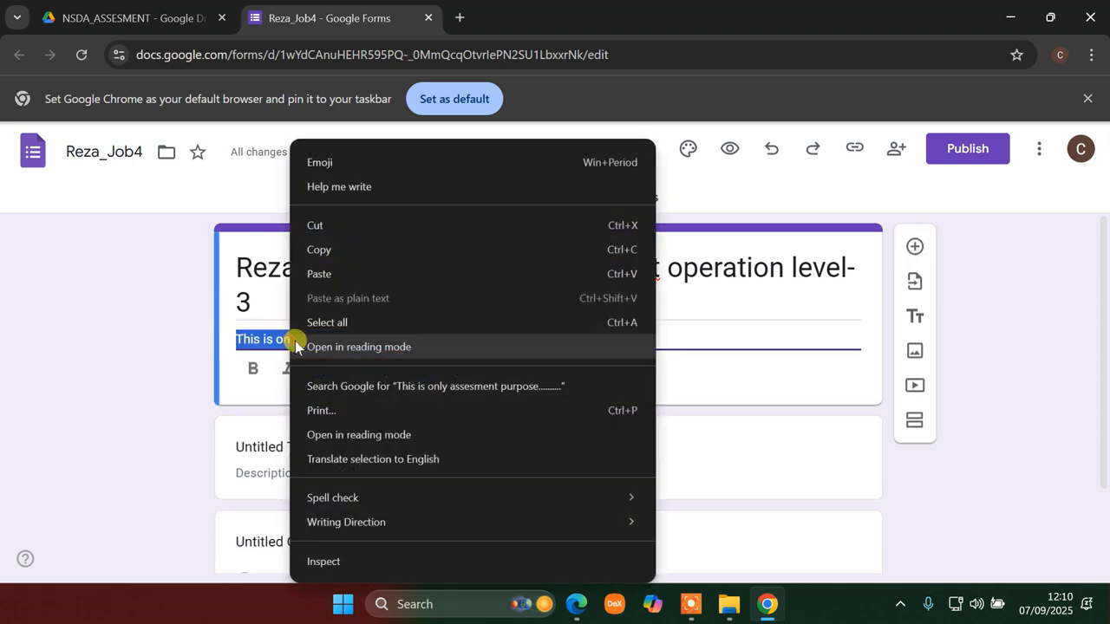
click(347, 228)
click(292, 476)
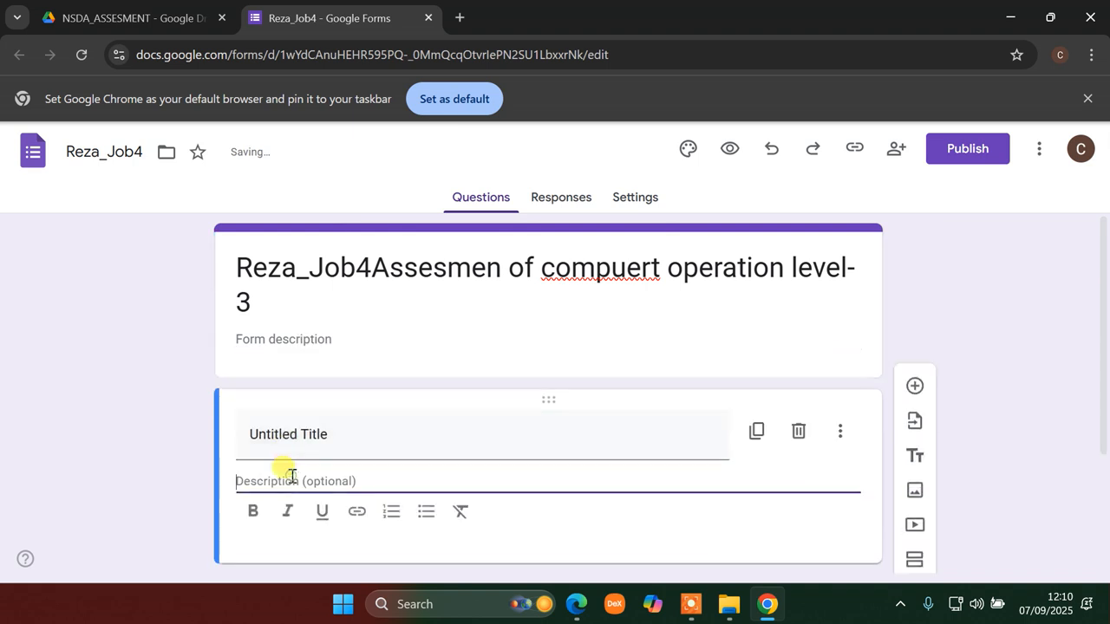
key(ctrl+v)
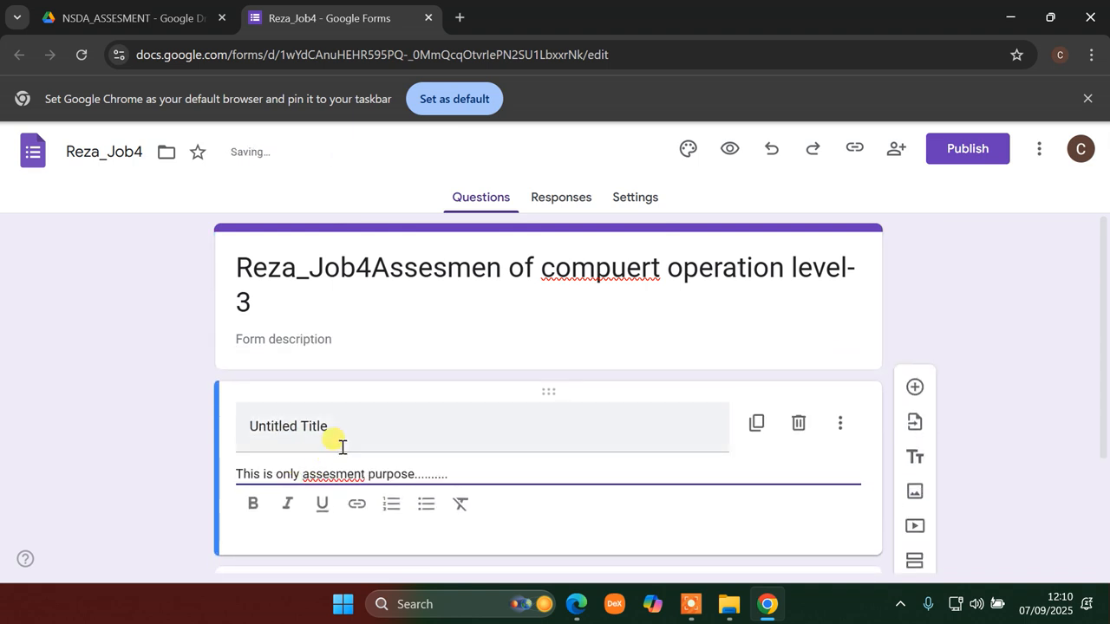
triple_click(339, 425)
- Title the new block 'Natonal skill development authory'
click(763, 604)
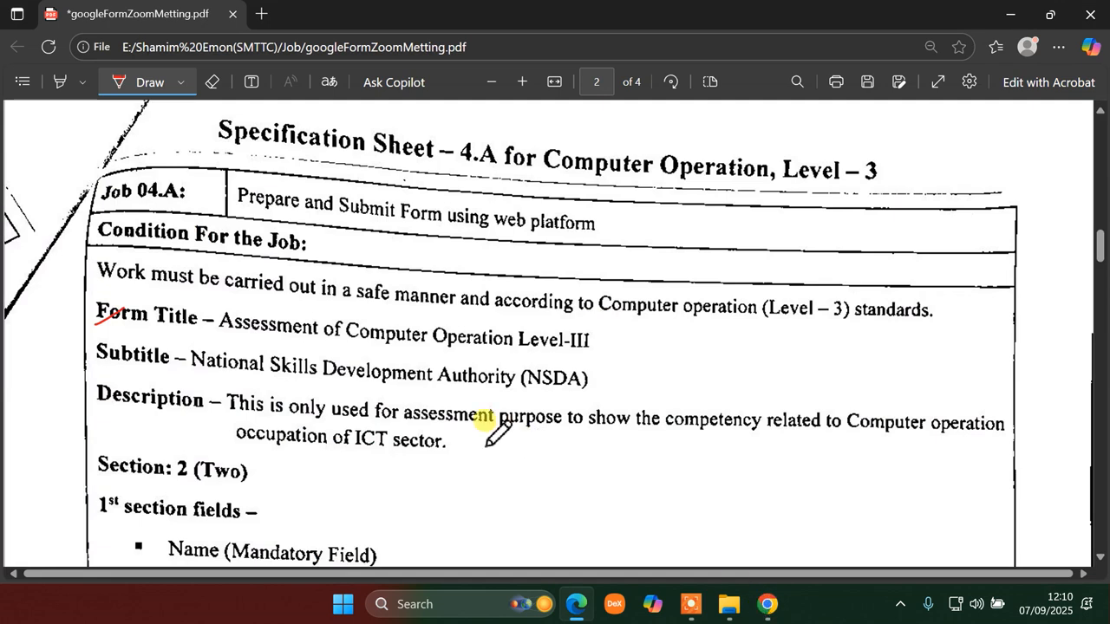
click(767, 604)
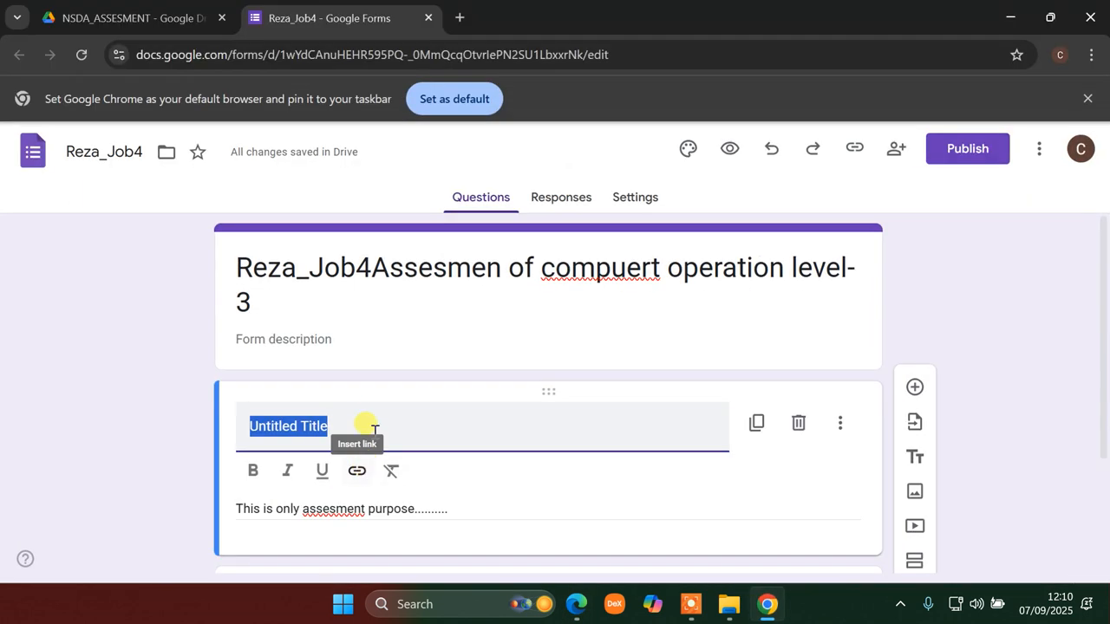
text(B)
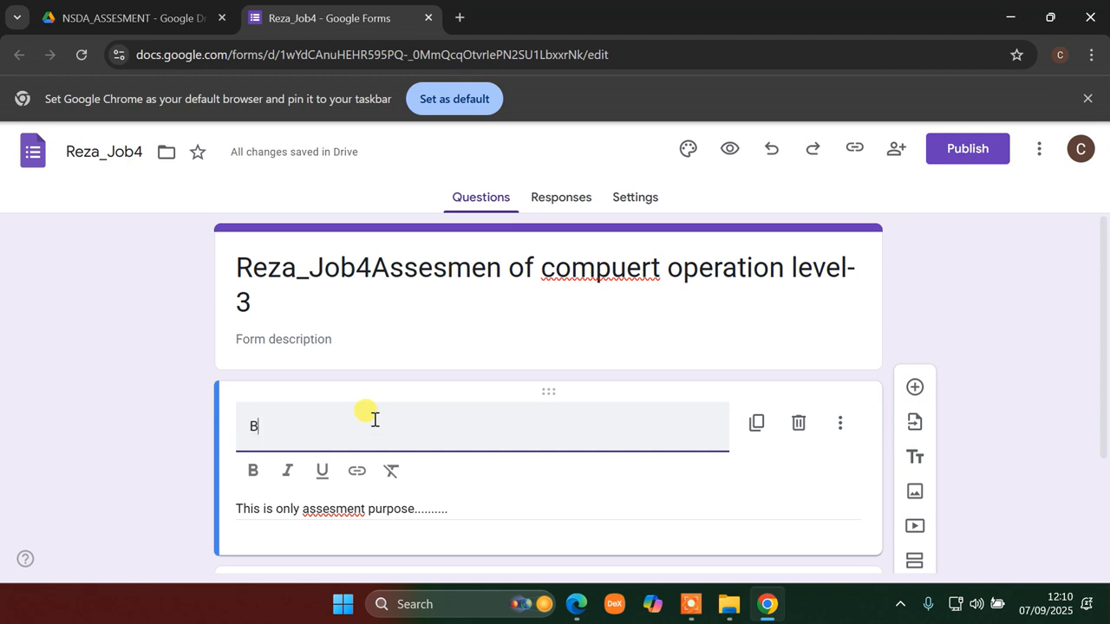
text(Natonal skill development authory)
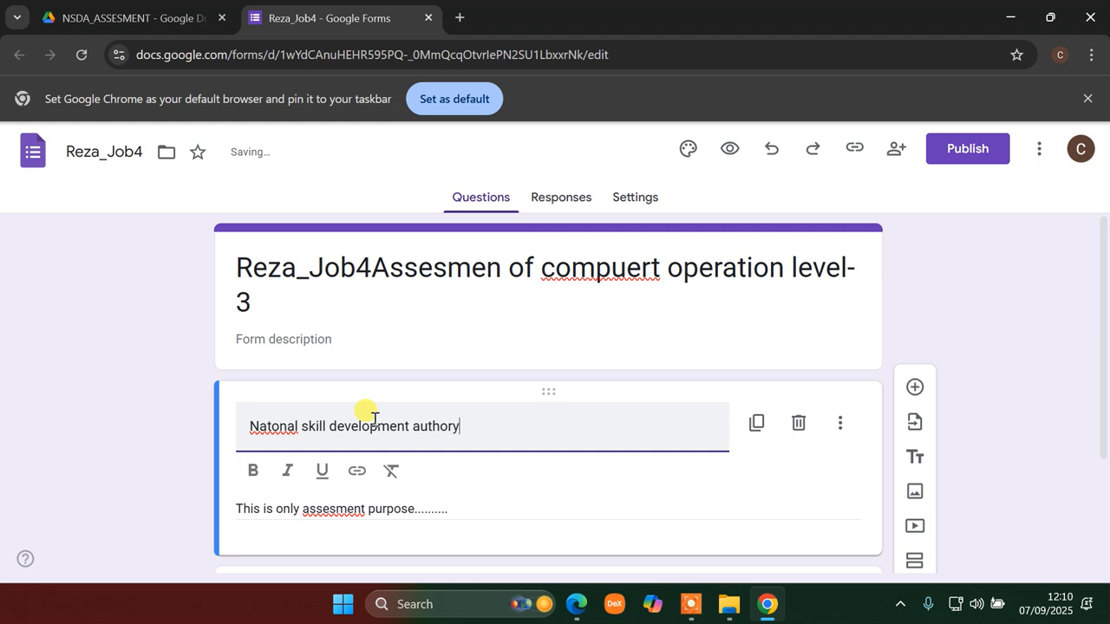
scroll(476, 448, down, 2)
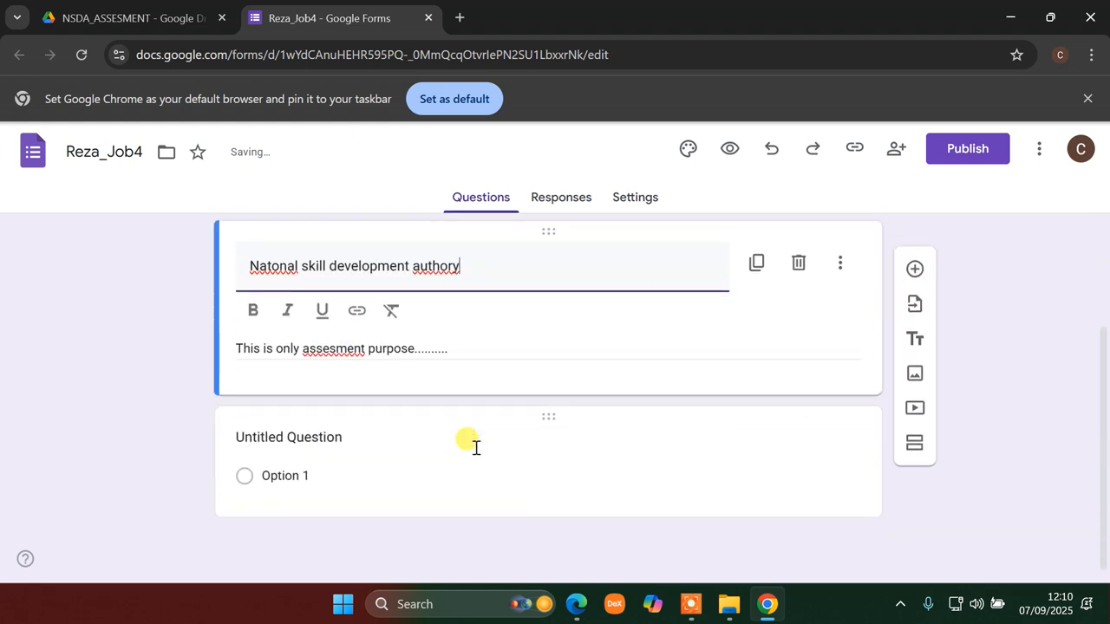
click(587, 610)
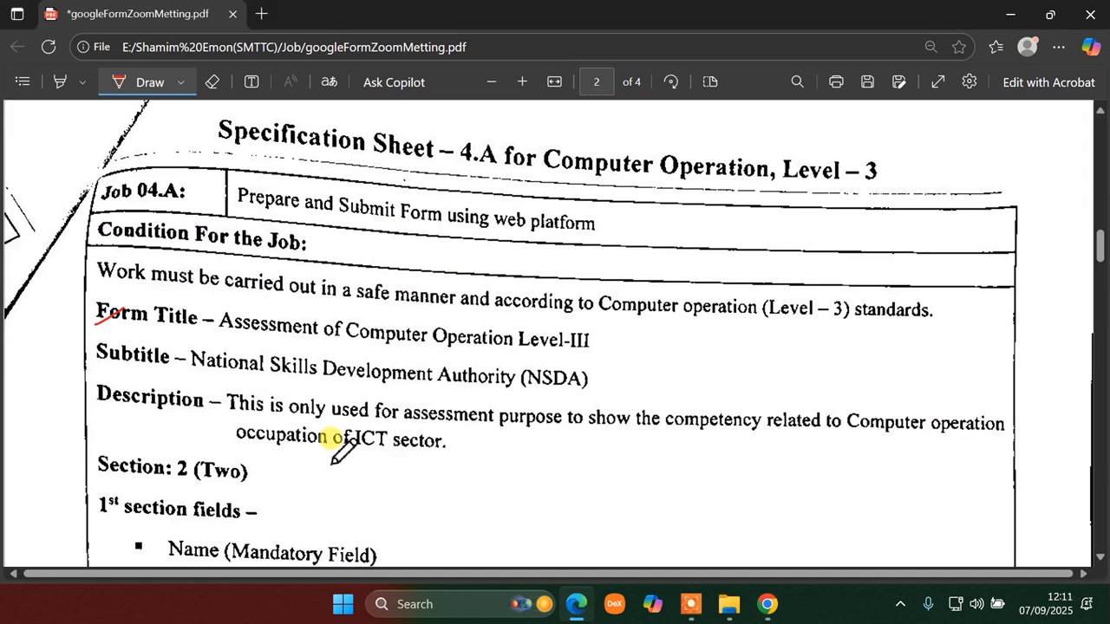
- Tick the form title requirement and circle the 'Section: 2 (Two)' heading in red
drag(265, 334, 319, 297)
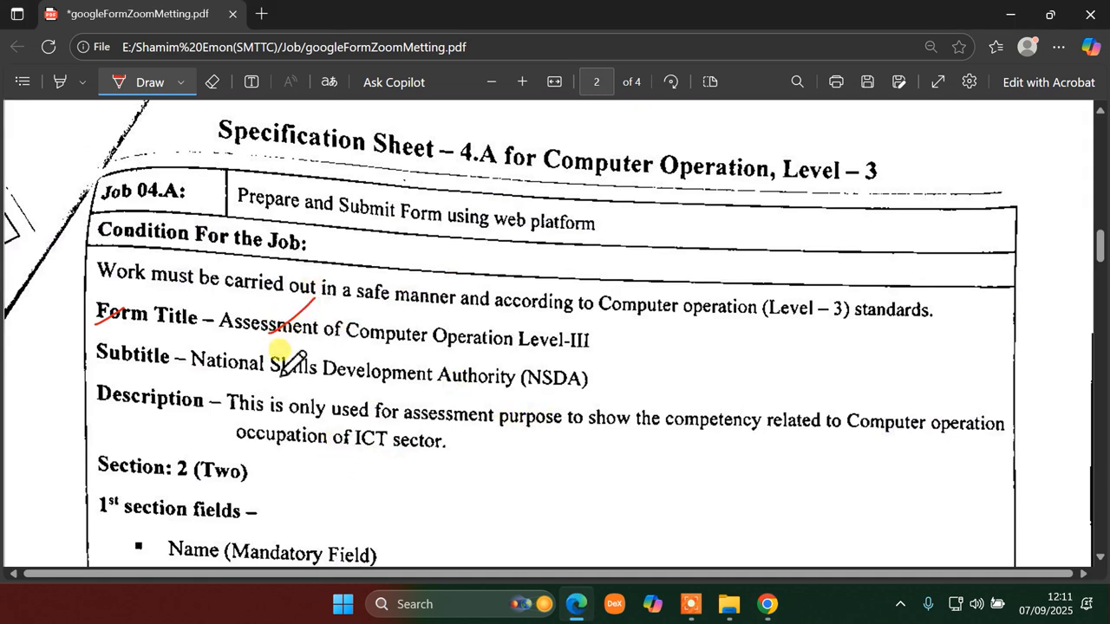
drag(271, 433, 281, 426)
scroll(236, 451, down, 4)
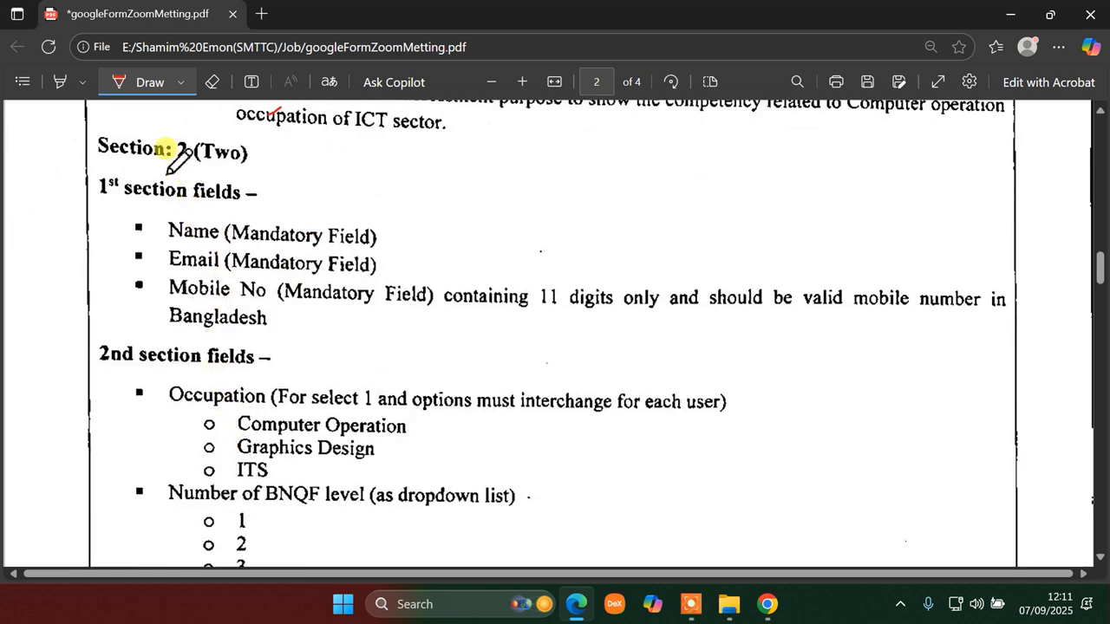
drag(69, 158, 119, 133)
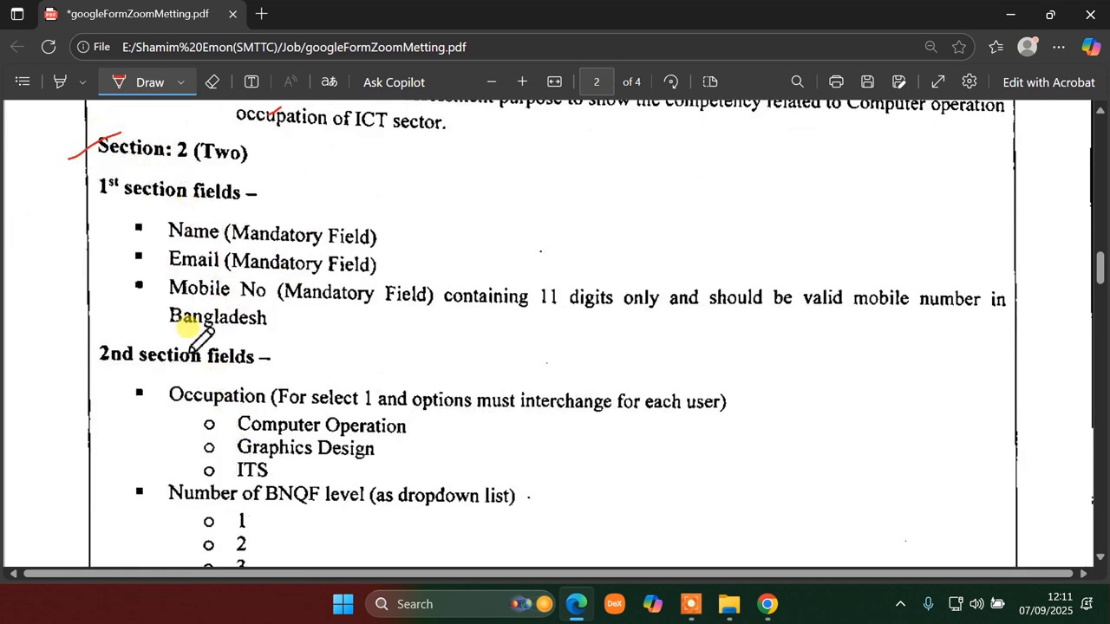
drag(69, 377, 147, 327)
mouse_move(69, 160)
mouse_down()
mouse_move(208, 162)
mouse_move(272, 142)
mouse_move(186, 104)
mouse_move(94, 109)
mouse_move(87, 156)
mouse_up()
drag(69, 219, 120, 184)
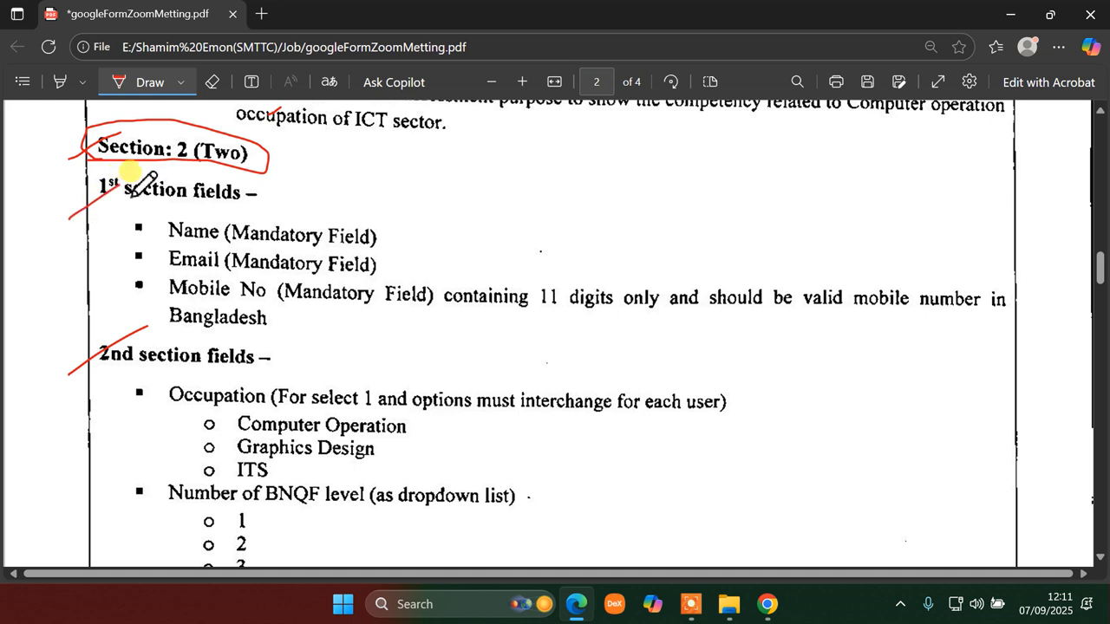
- Tick and underline the Name, Email and Mobile No lines in red
drag(149, 244, 204, 209)
drag(170, 270, 198, 250)
drag(160, 306, 205, 279)
drag(269, 231, 375, 243)
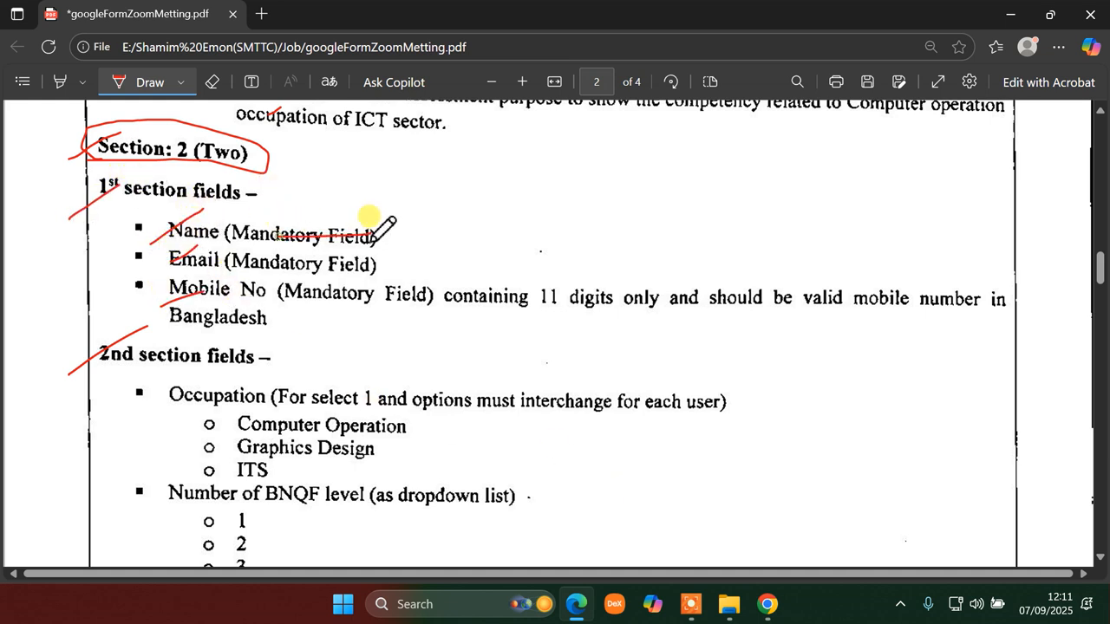
drag(269, 271, 347, 270)
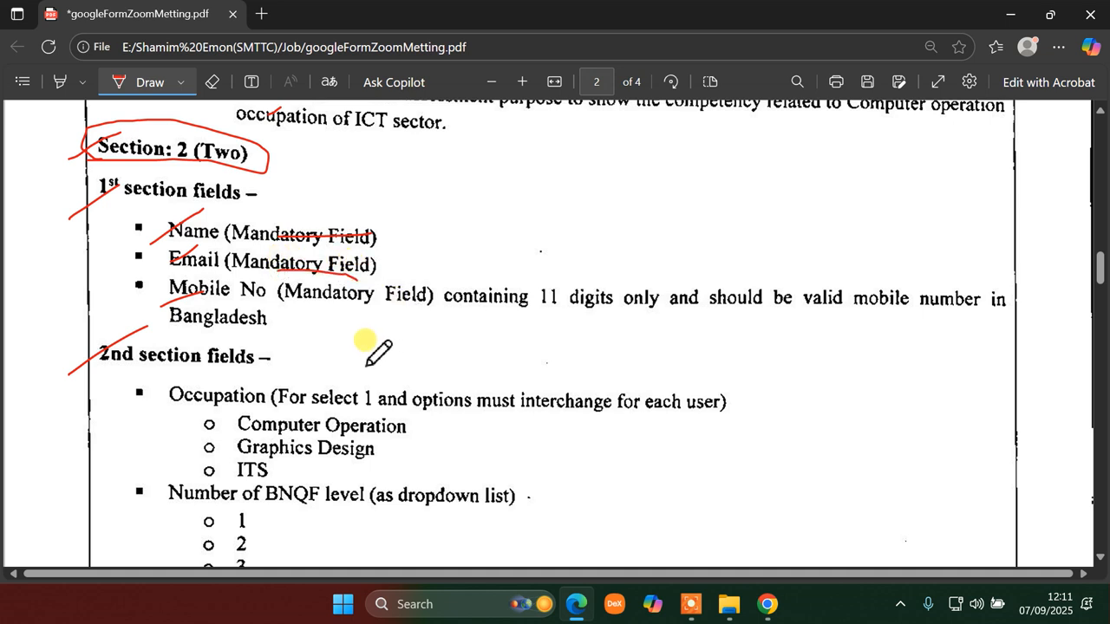
drag(262, 304, 985, 305)
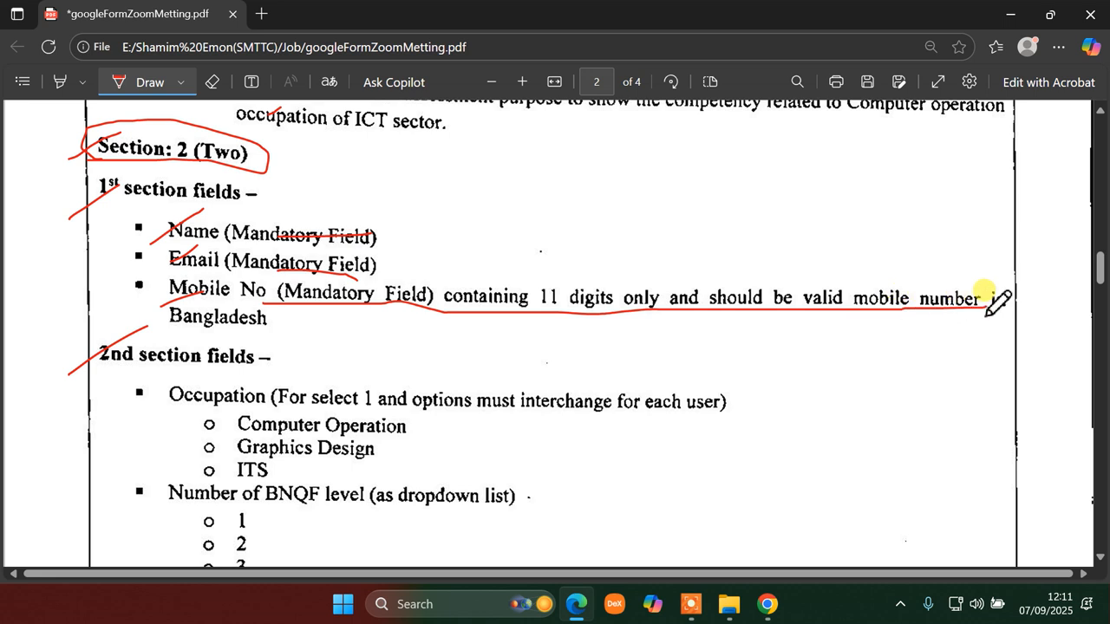
click(767, 611)
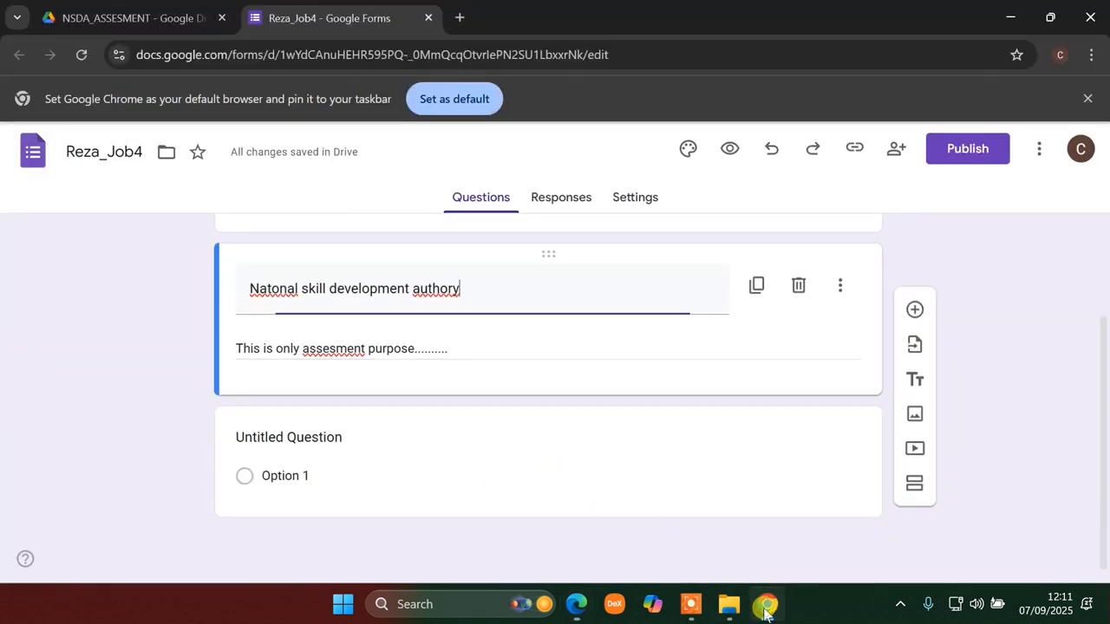
- Make the first question a required Short answer question
scroll(364, 445, up, 2)
scroll(364, 449, down, 1)
scroll(364, 451, down, 1)
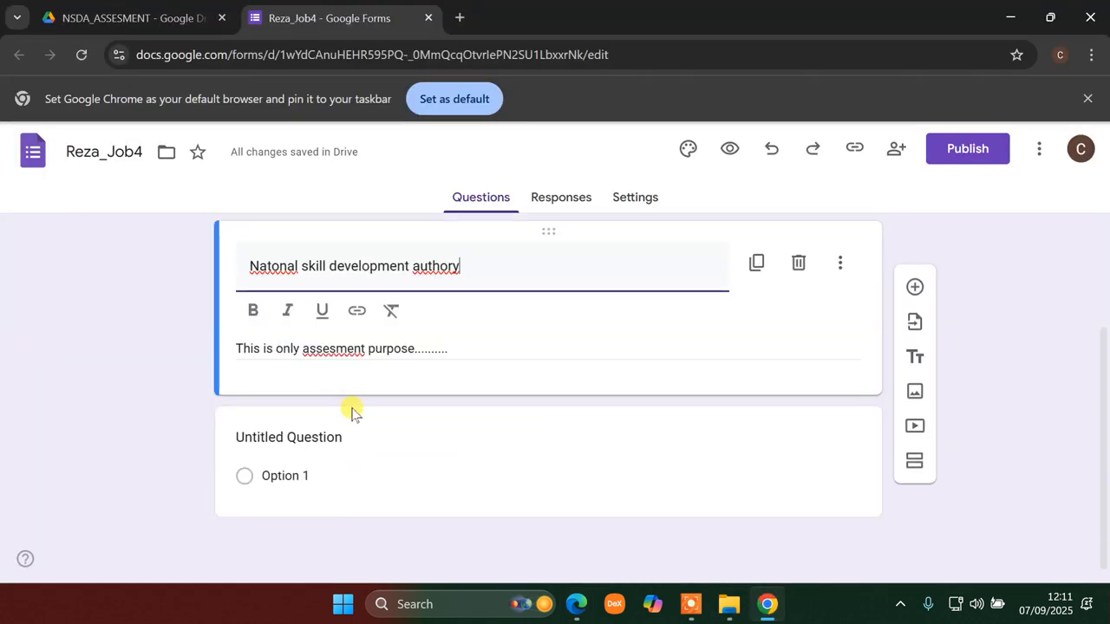
scroll(630, 402, up, 2)
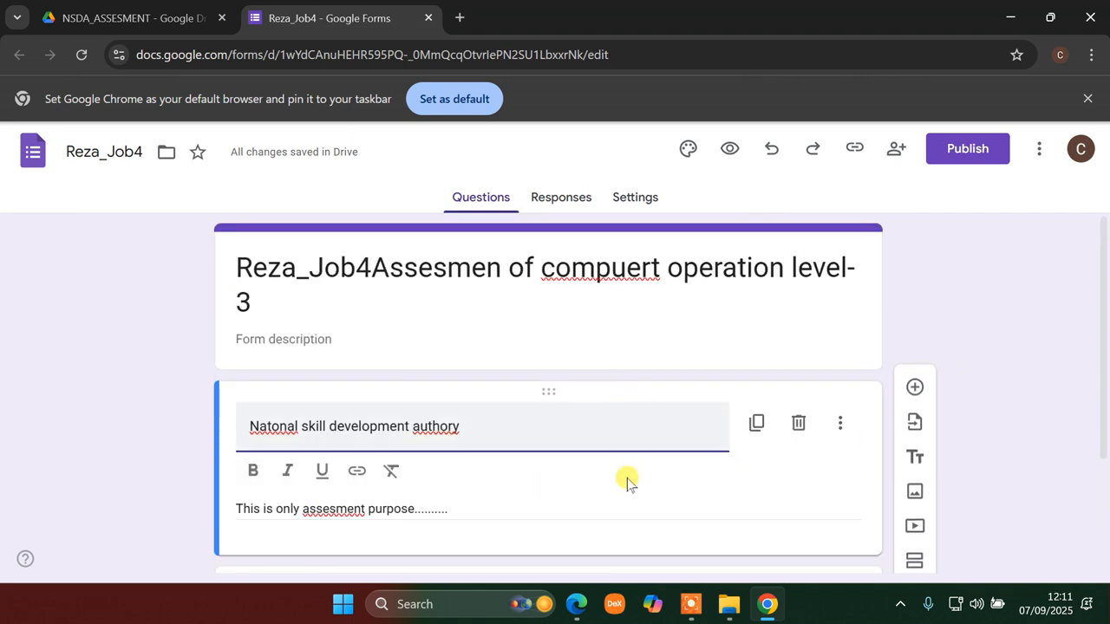
scroll(627, 482, down, 2)
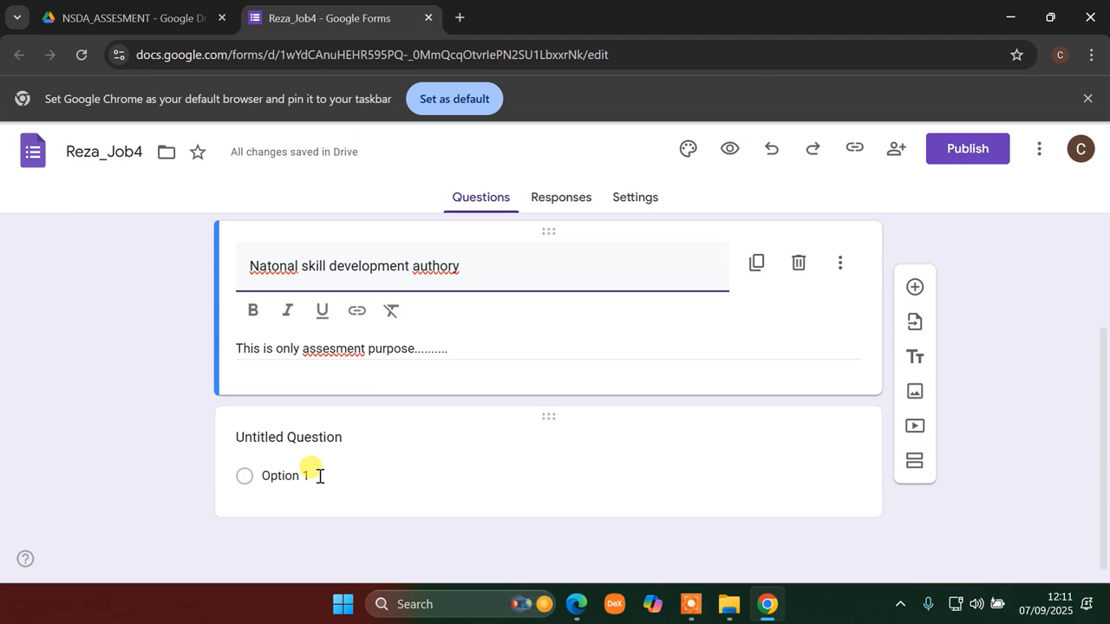
click(319, 476)
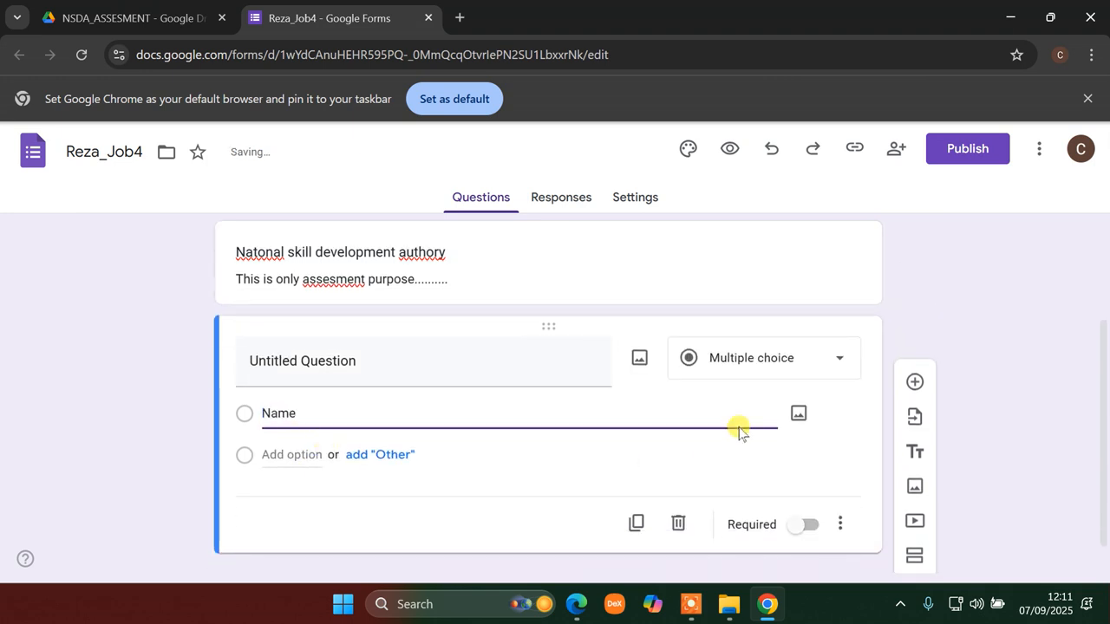
click(793, 365)
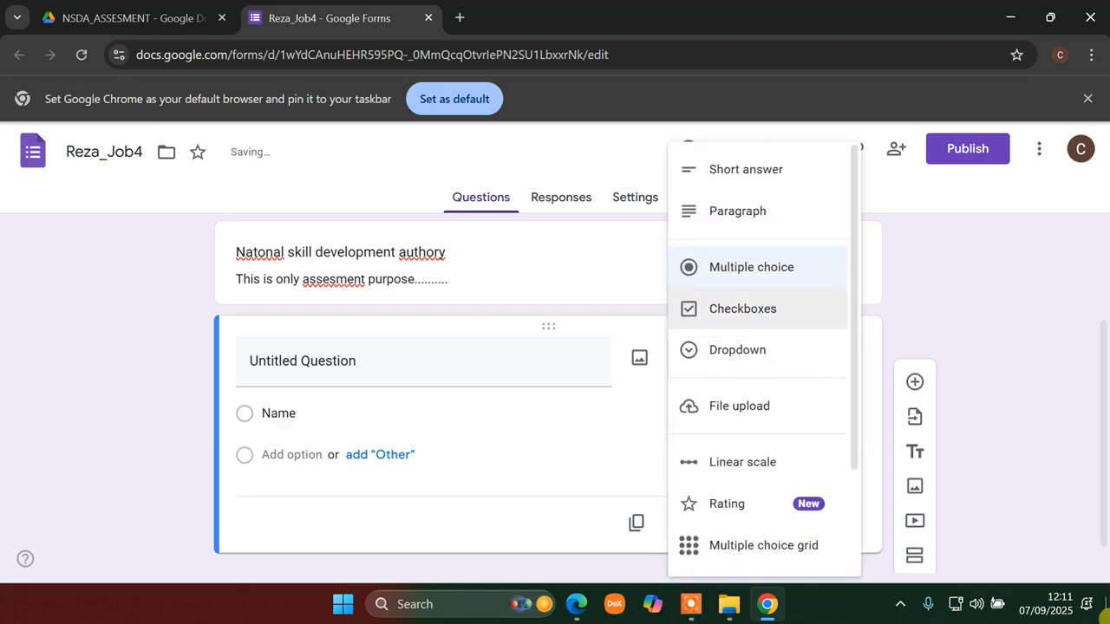
click(731, 171)
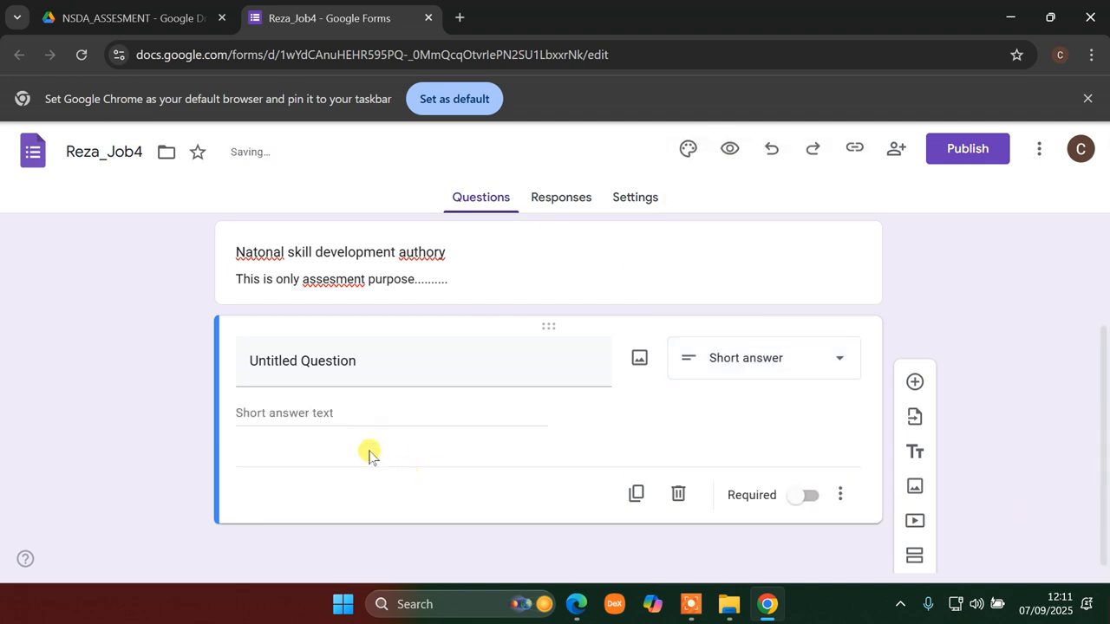
click(826, 497)
click(805, 495)
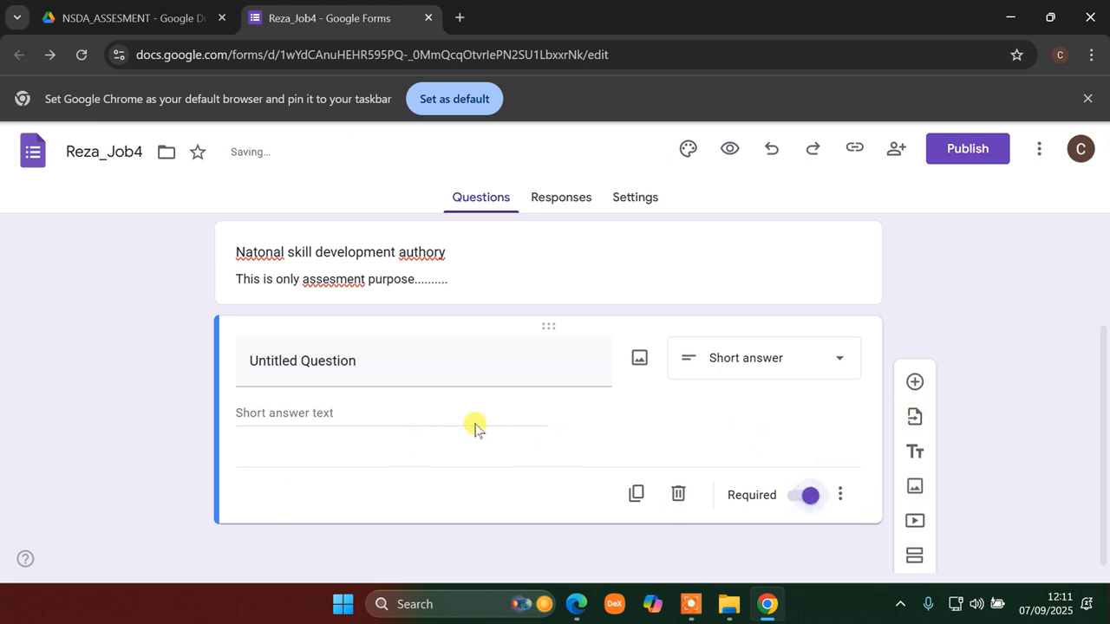
- Title the question 'Name' and add a new question below it
click(370, 366)
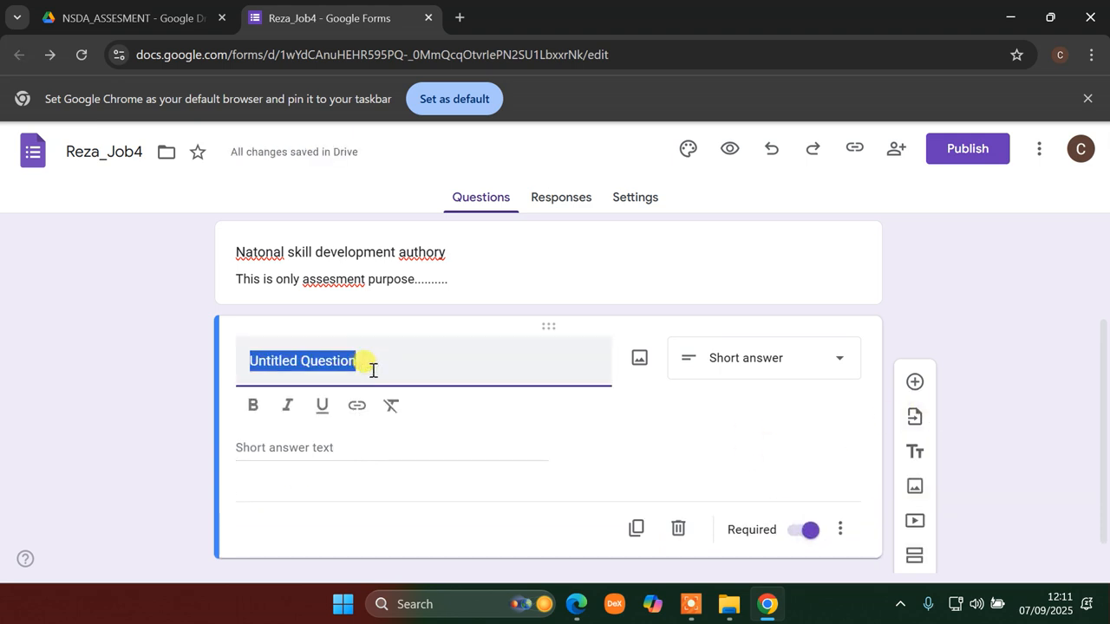
text(N)
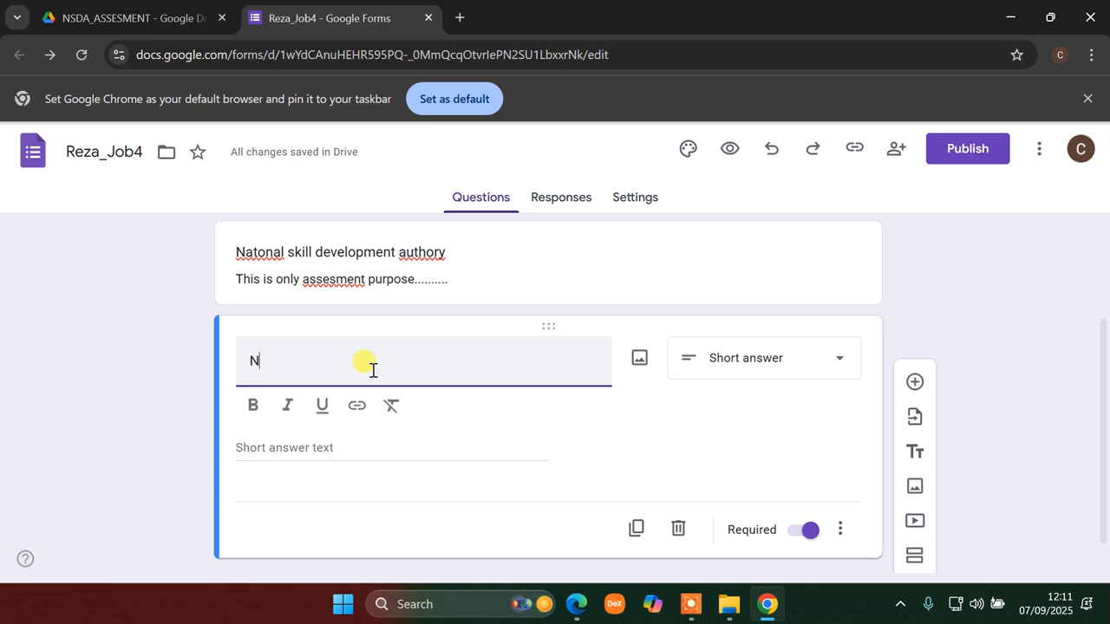
click(915, 382)
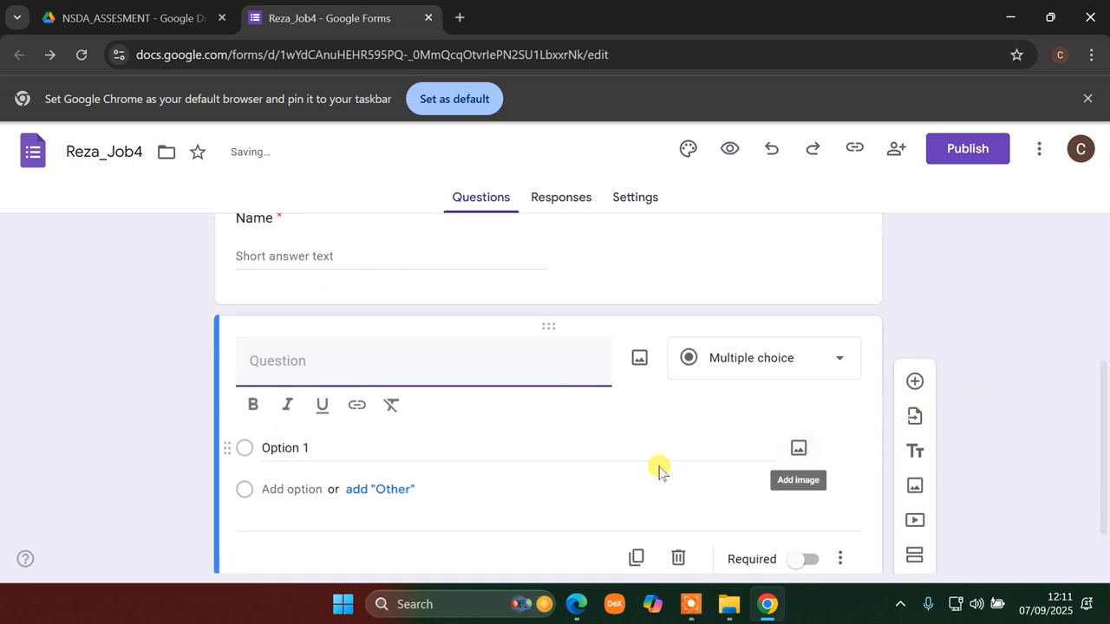
scroll(389, 438, up, 5)
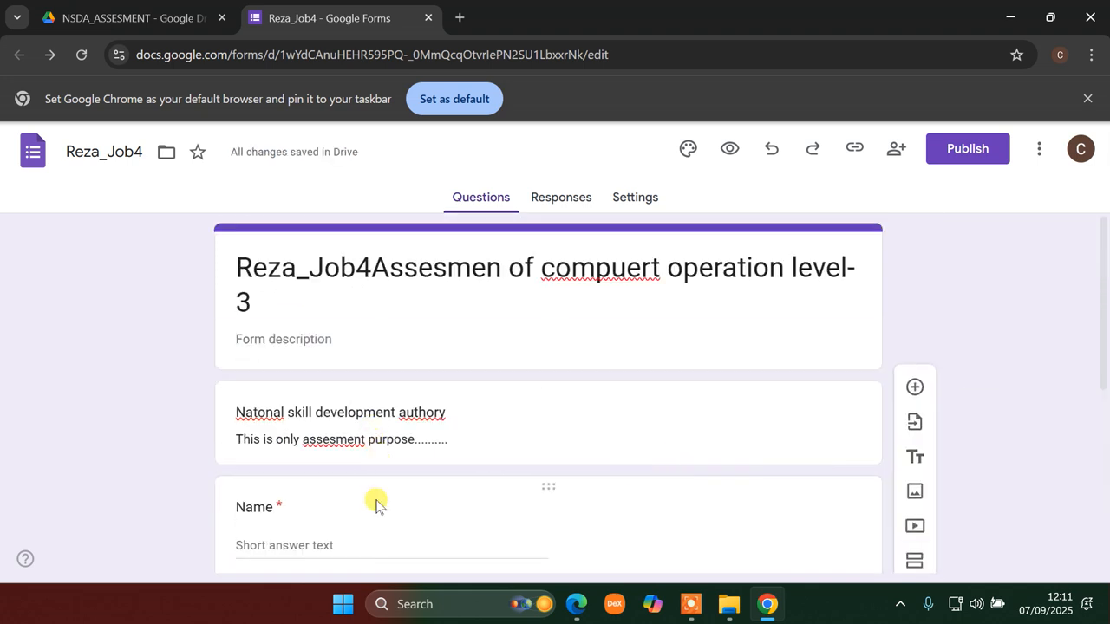
scroll(380, 482, down, 4)
scroll(298, 371, up, 4)
scroll(324, 488, down, 2)
scroll(323, 487, down, 2)
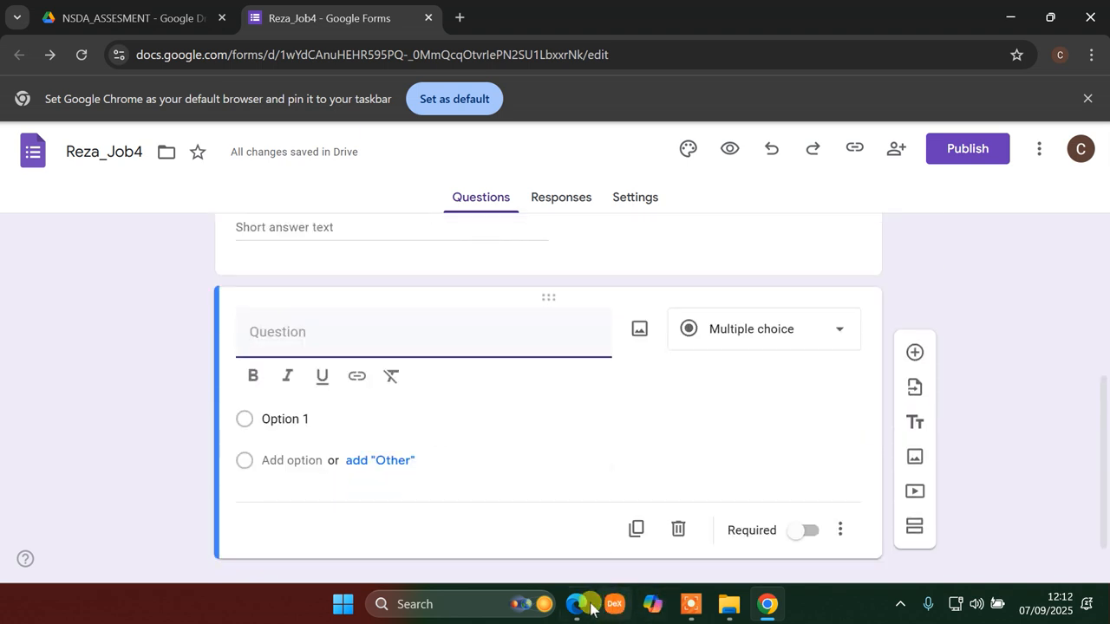
- Mark the Email question required and switch on its response validation
click(578, 604)
click(579, 607)
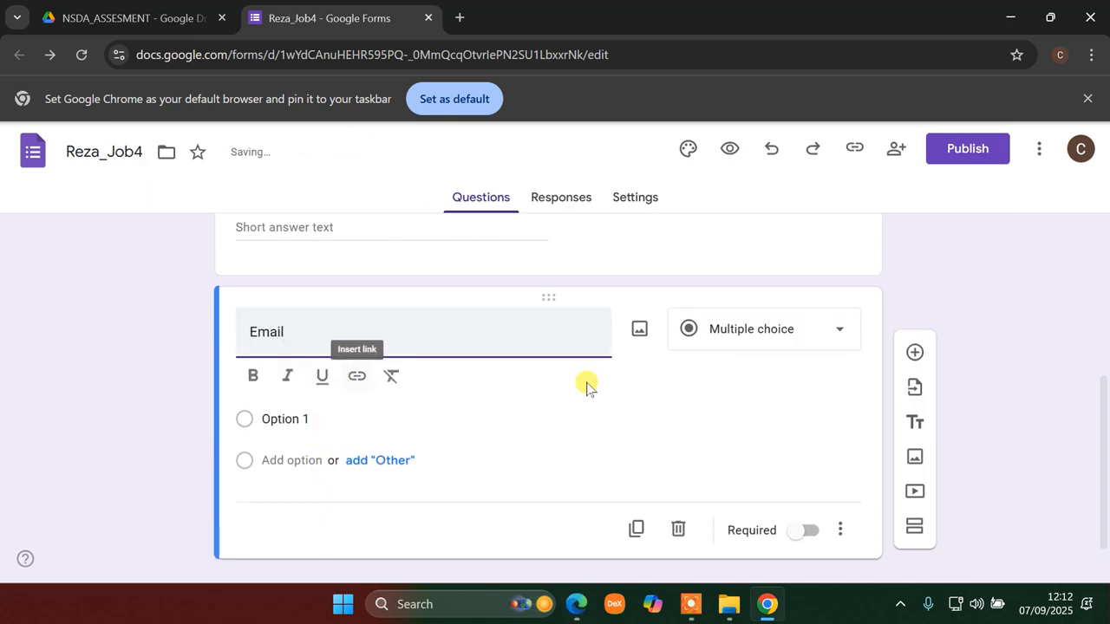
click(808, 505)
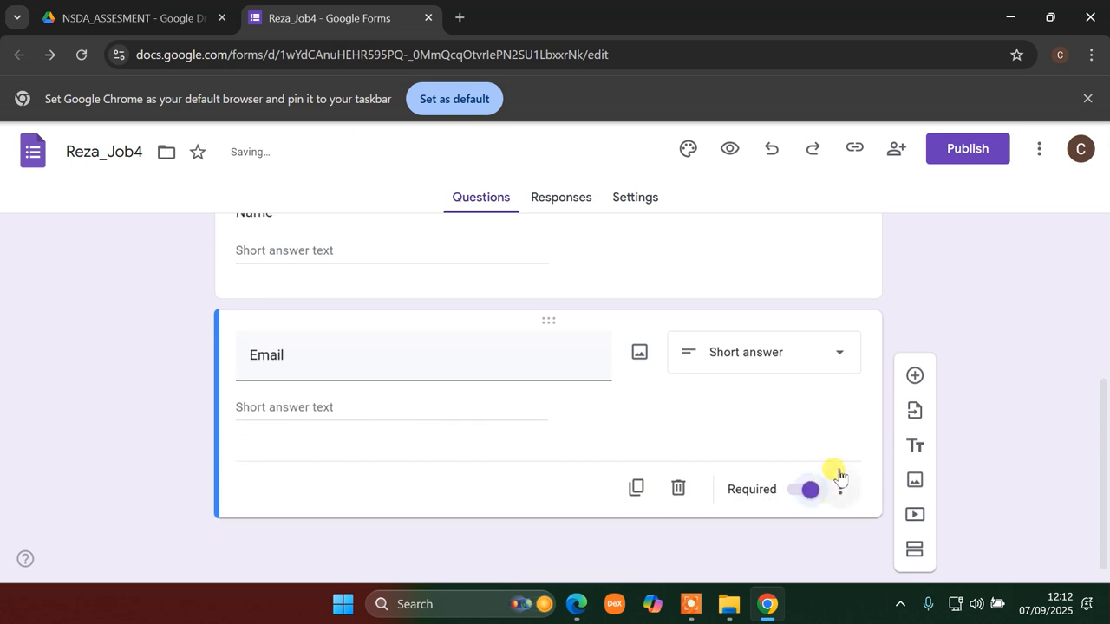
click(838, 491)
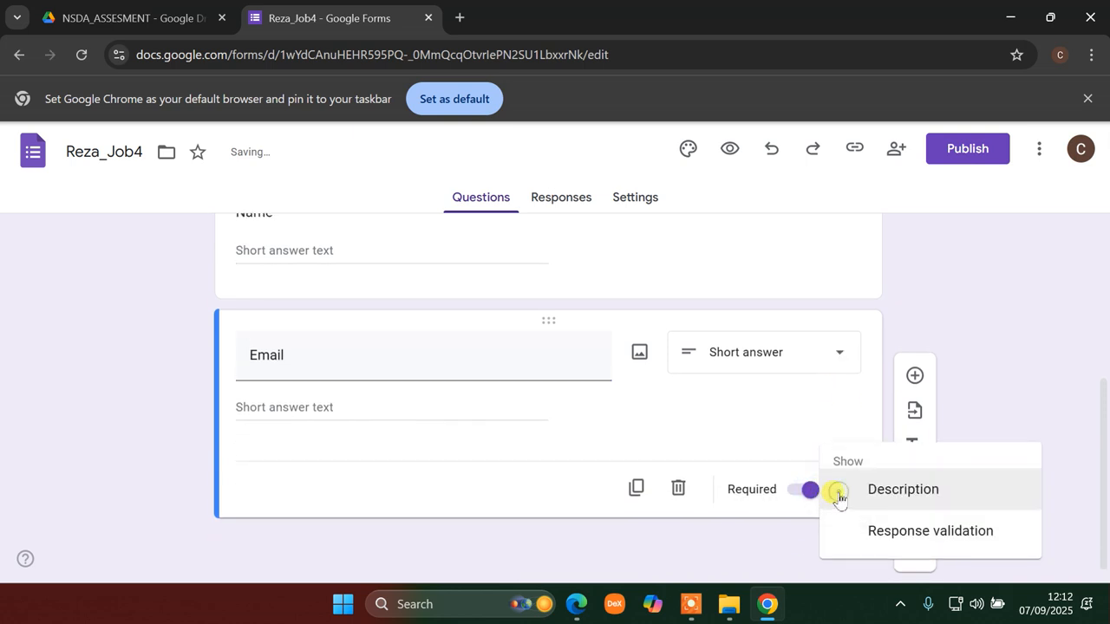
click(893, 533)
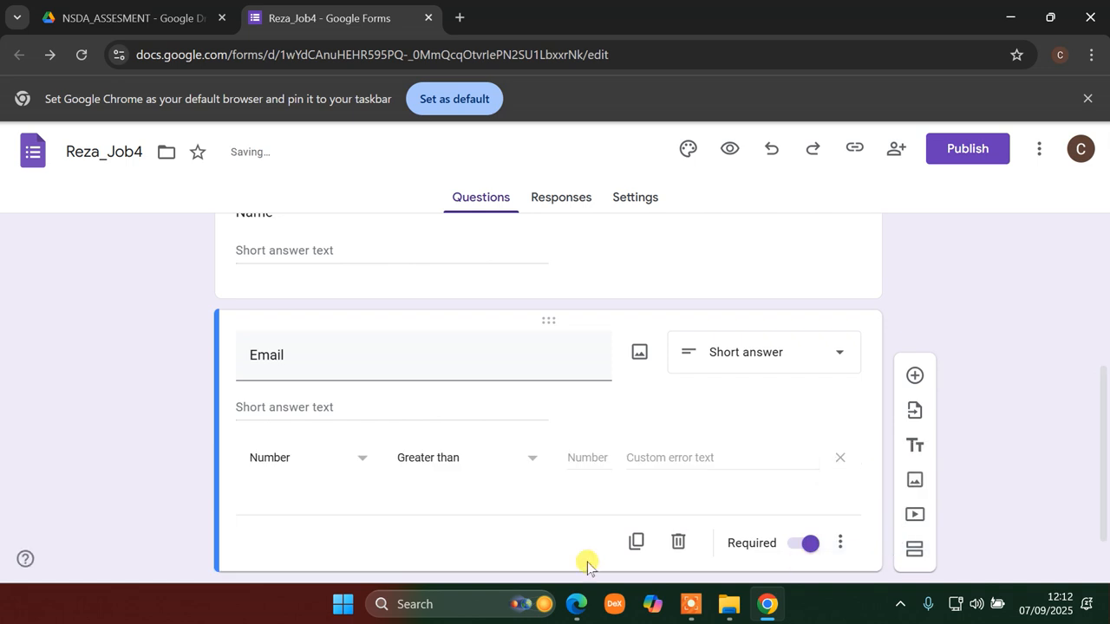
click(763, 605)
click(763, 607)
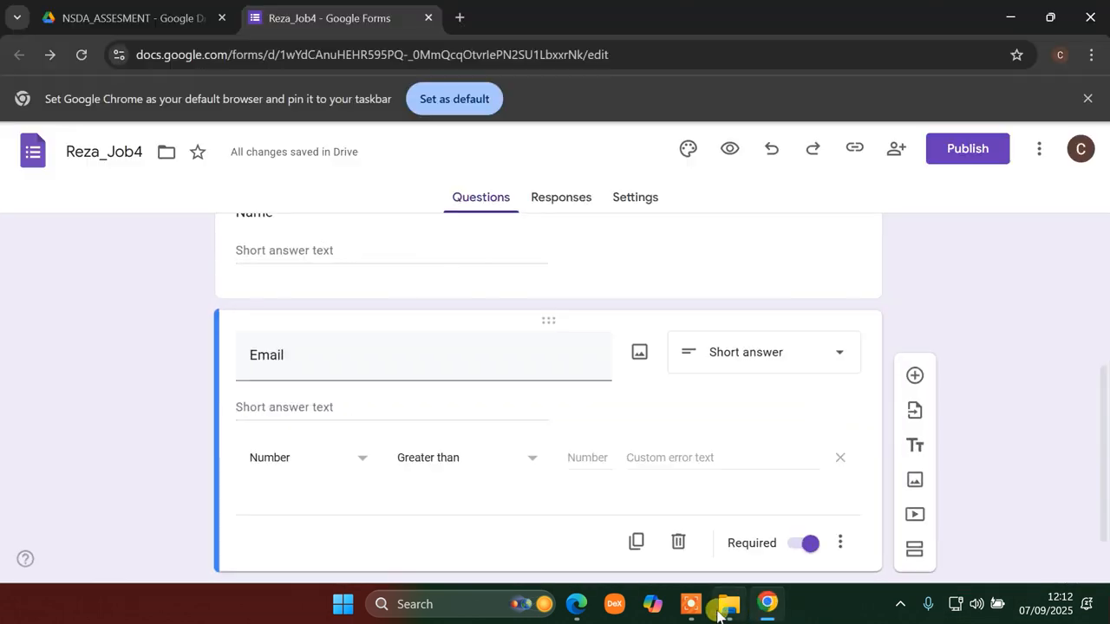
click(575, 604)
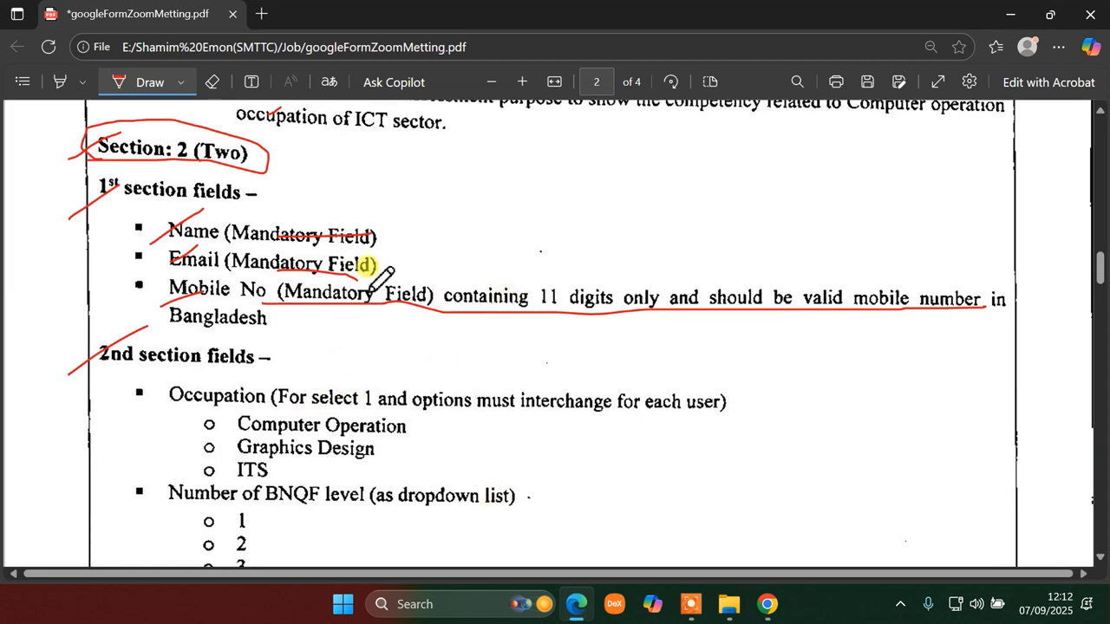
- Strike through the Email (Mandatory Field) line in red and add an arrow check mark
mouse_move(397, 266)
mouse_down()
mouse_move(525, 254)
mouse_move(534, 270)
mouse_up()
mouse_move(595, 240)
mouse_down()
mouse_move(622, 247)
mouse_move(582, 246)
mouse_move(680, 238)
mouse_up()
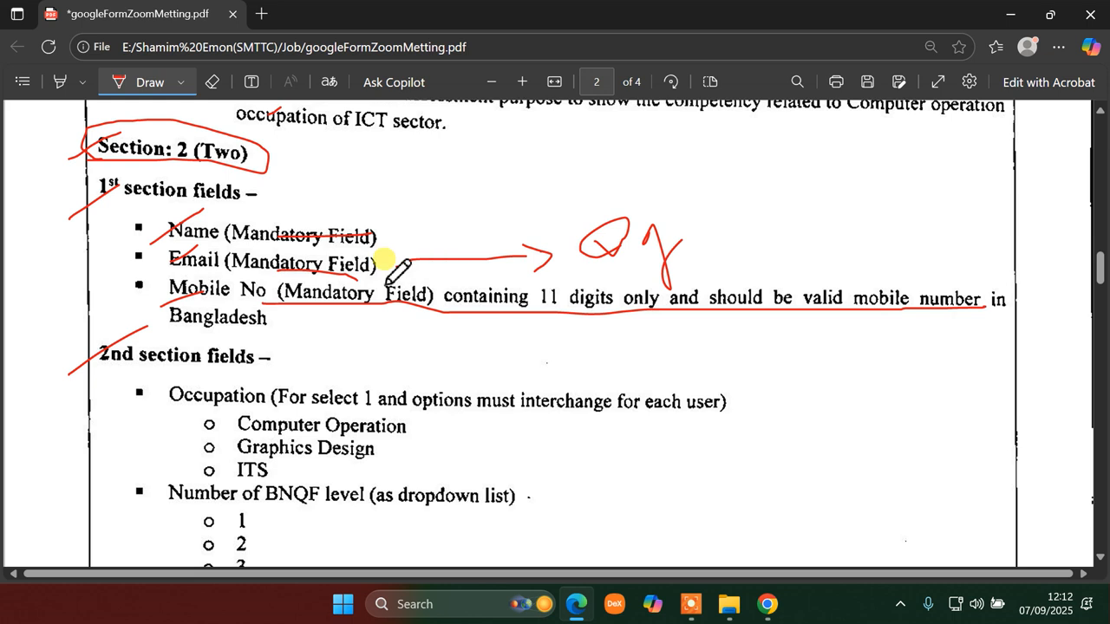
drag(179, 266, 392, 262)
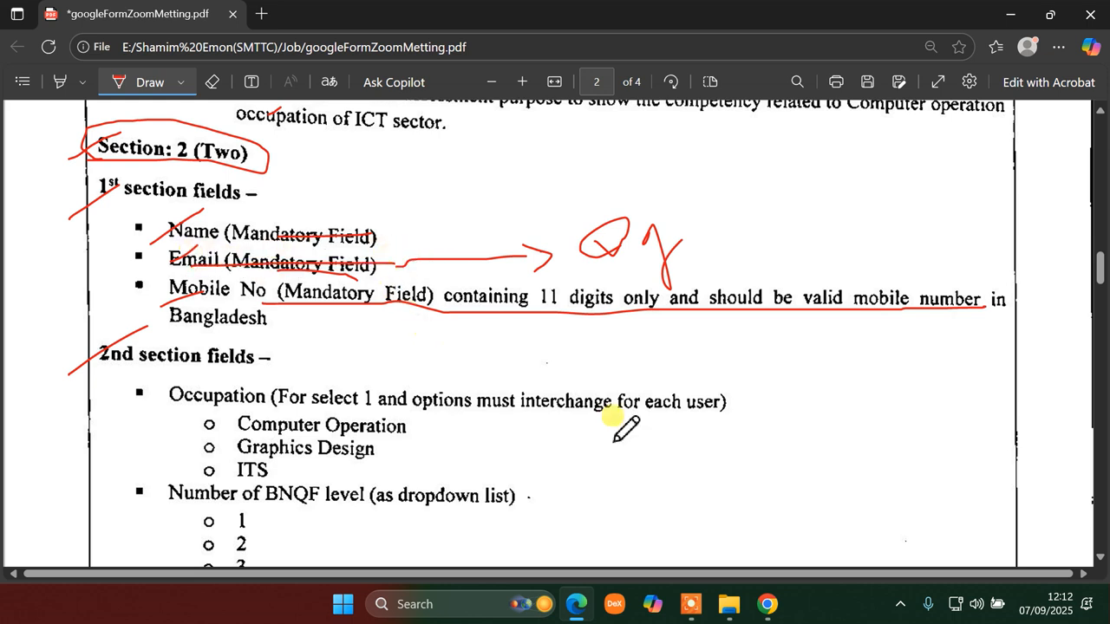
click(768, 607)
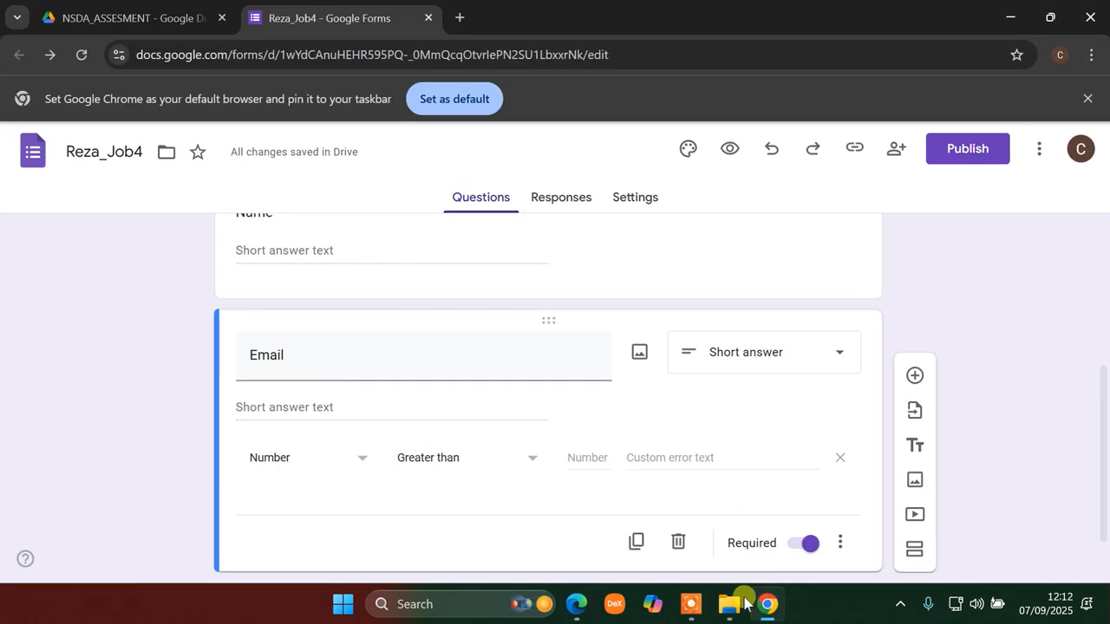
- Set the Email validation to Text with the Email condition, after briefly trying Regular expression
click(324, 457)
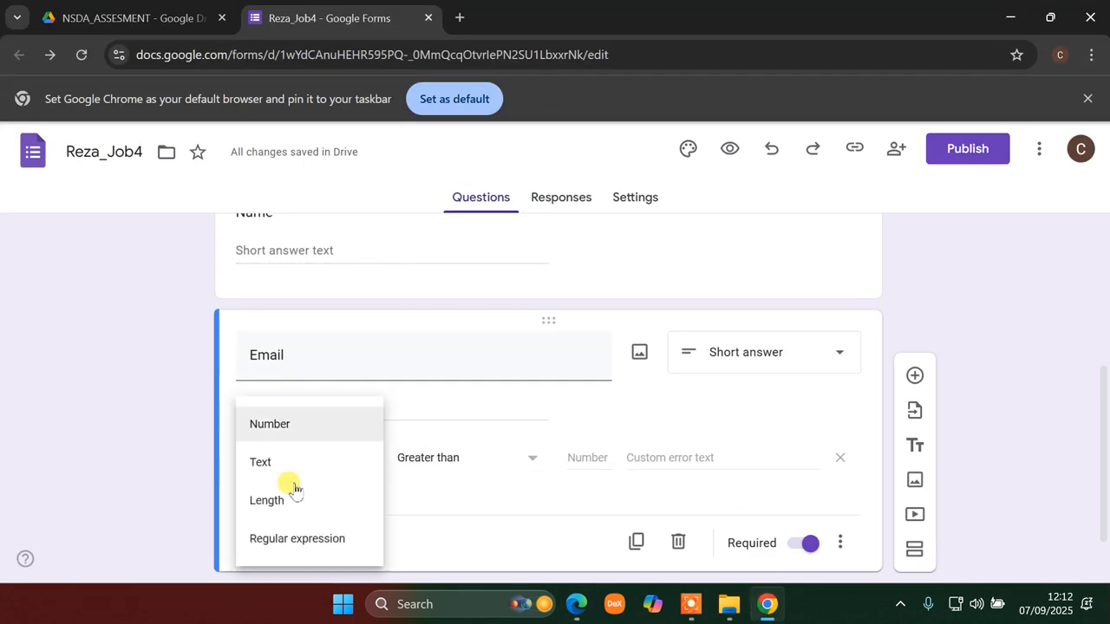
click(442, 515)
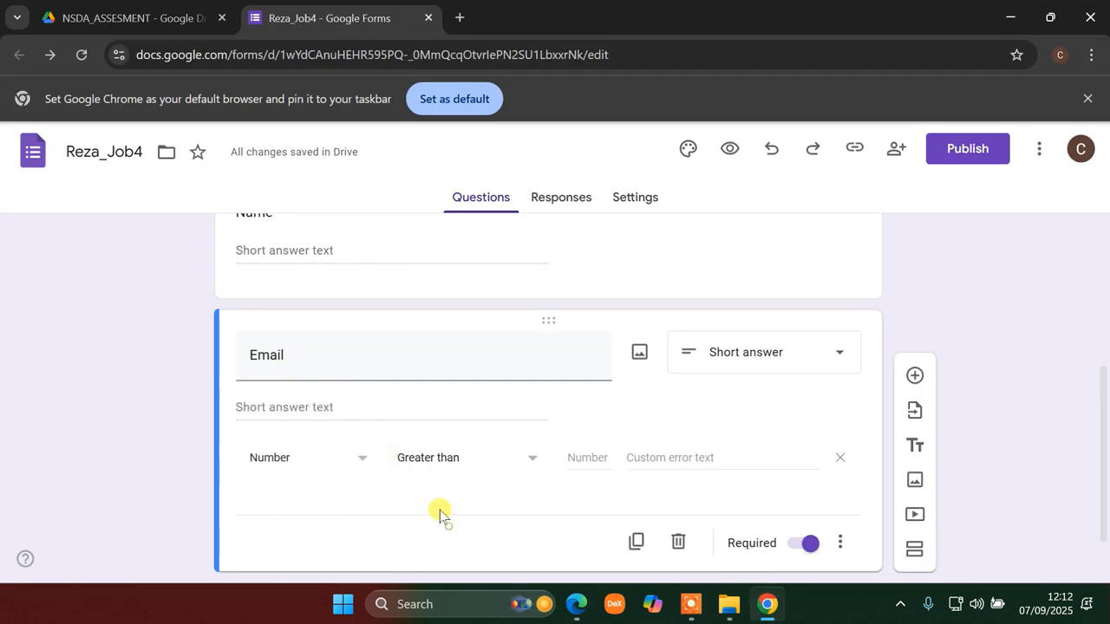
click(334, 468)
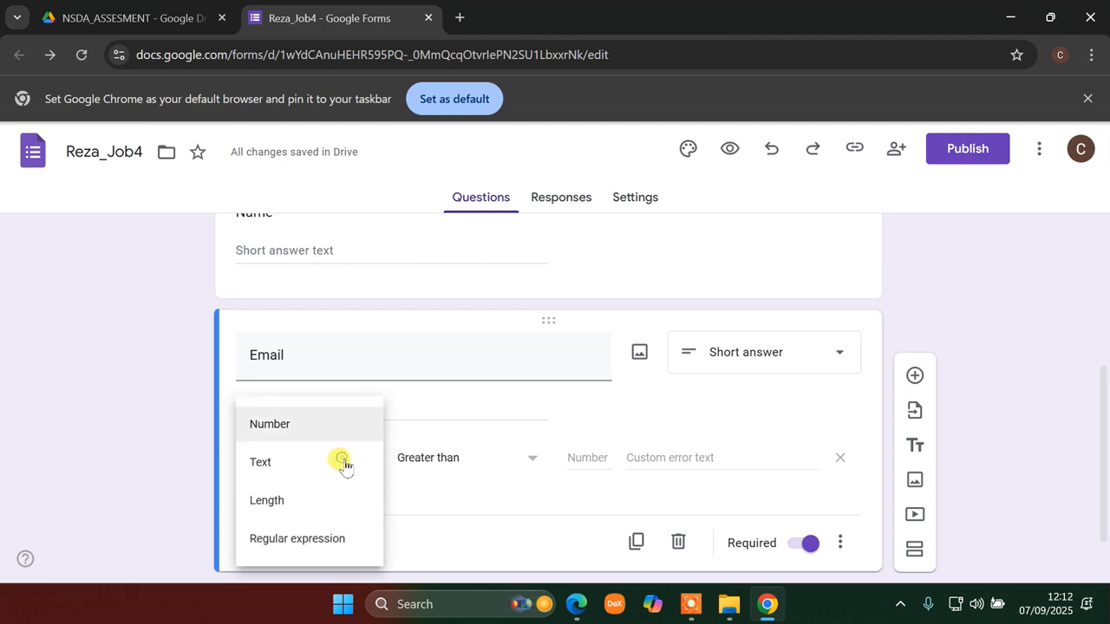
click(312, 541)
click(491, 467)
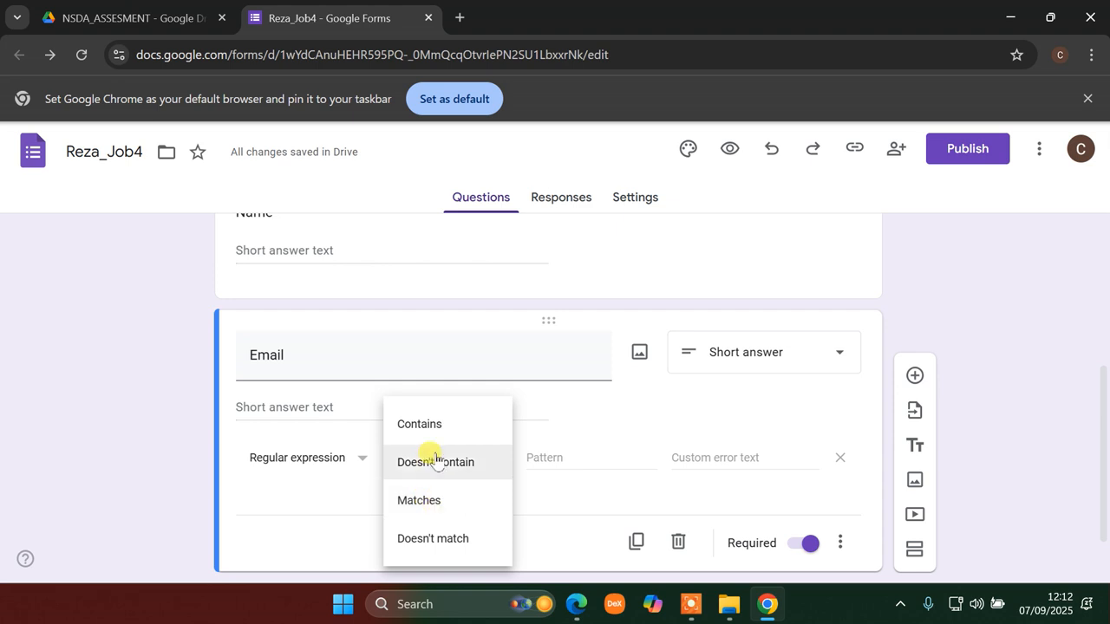
click(533, 469)
click(365, 458)
click(303, 386)
click(479, 457)
click(442, 510)
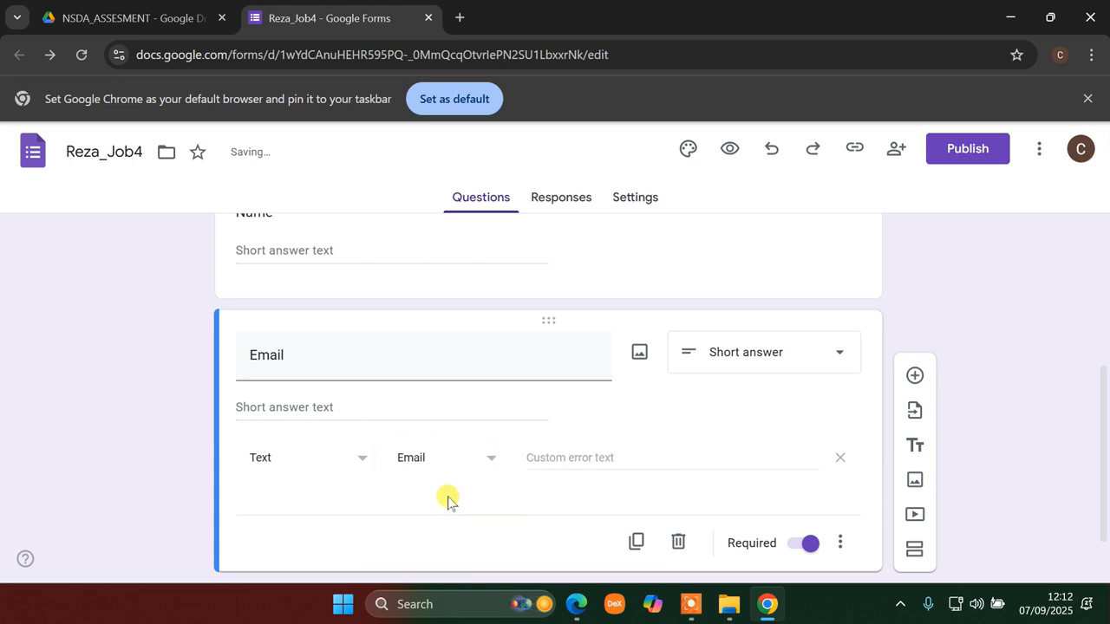
- Reconfirm Text, Email validation after trying a Contains rule
click(842, 541)
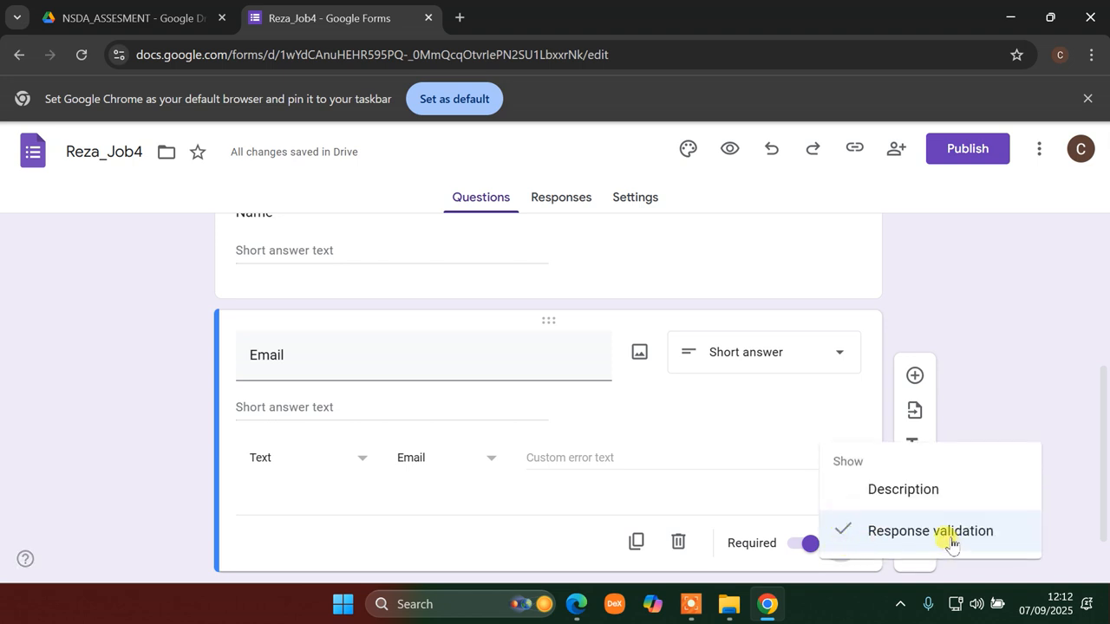
click(299, 493)
click(354, 463)
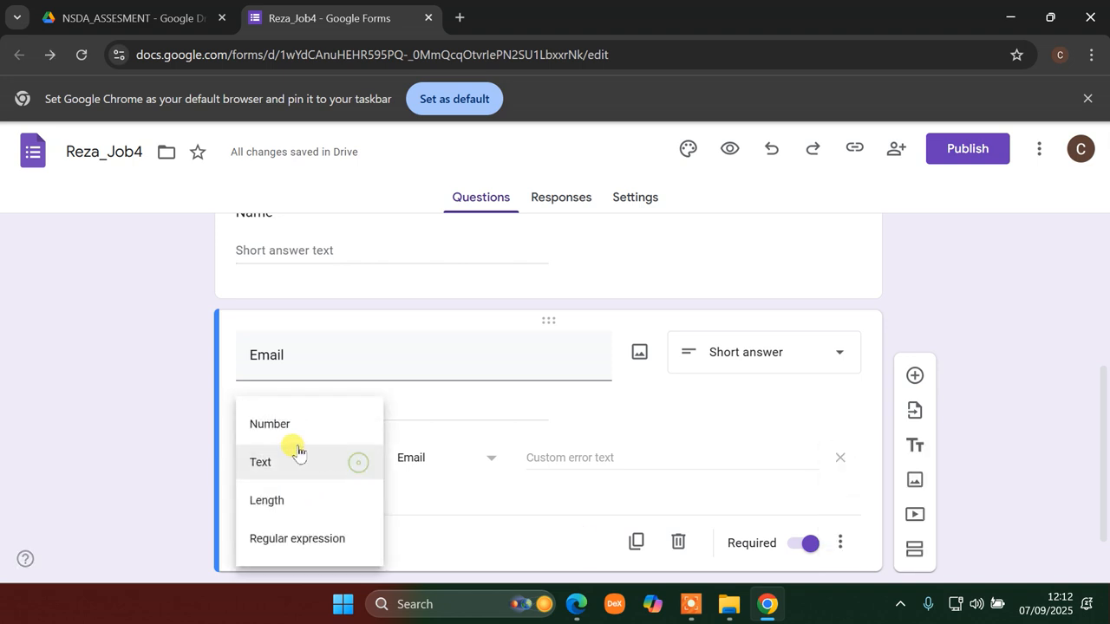
click(261, 471)
click(456, 473)
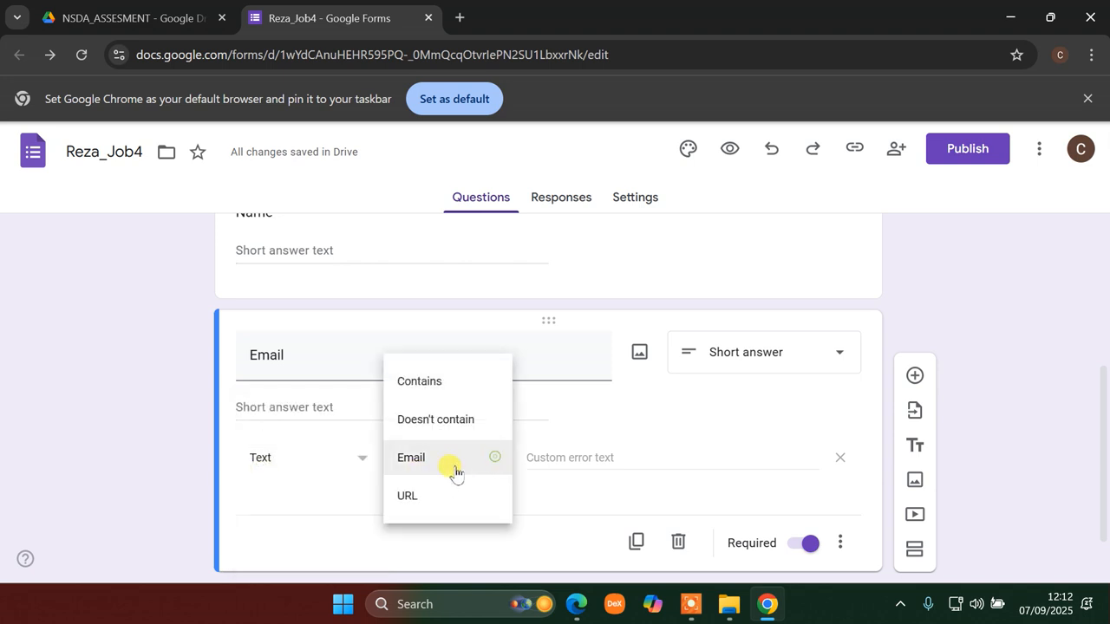
click(443, 471)
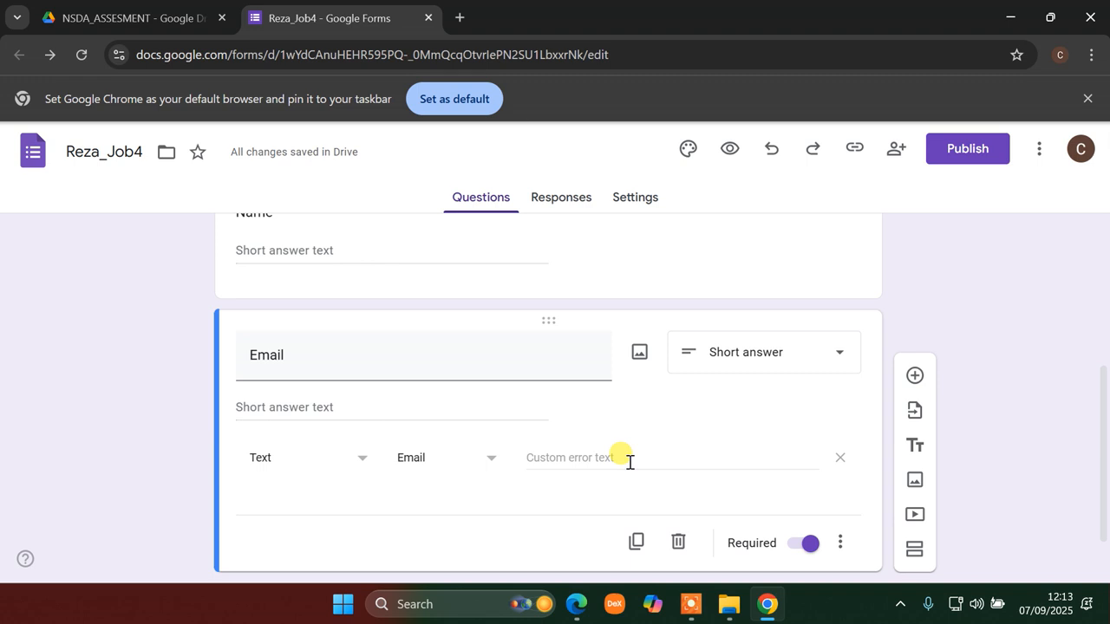
click(624, 466)
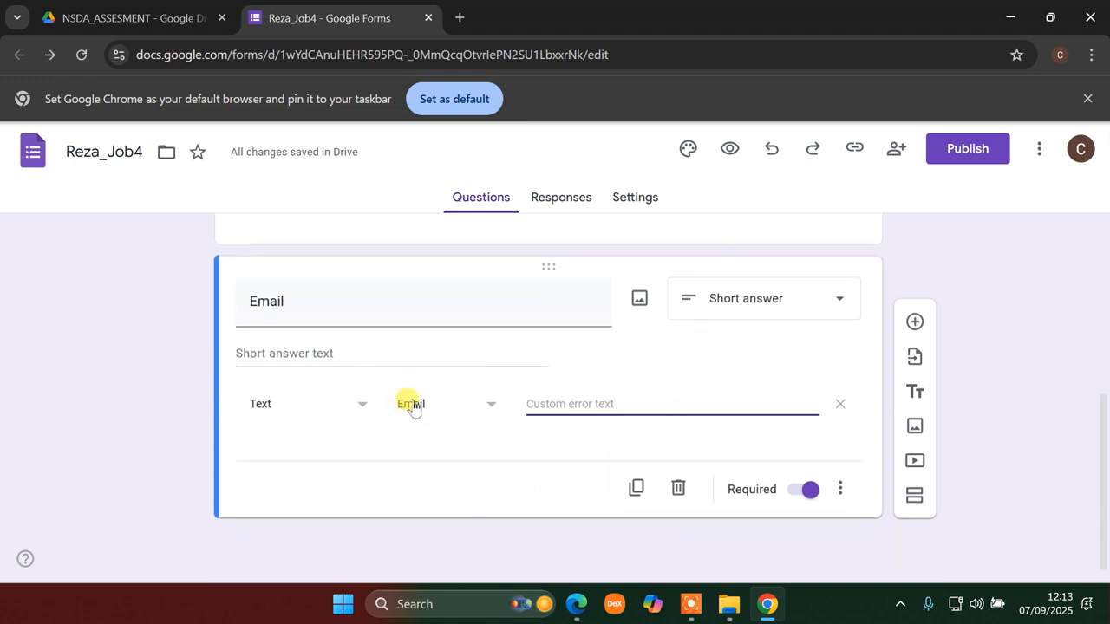
click(483, 406)
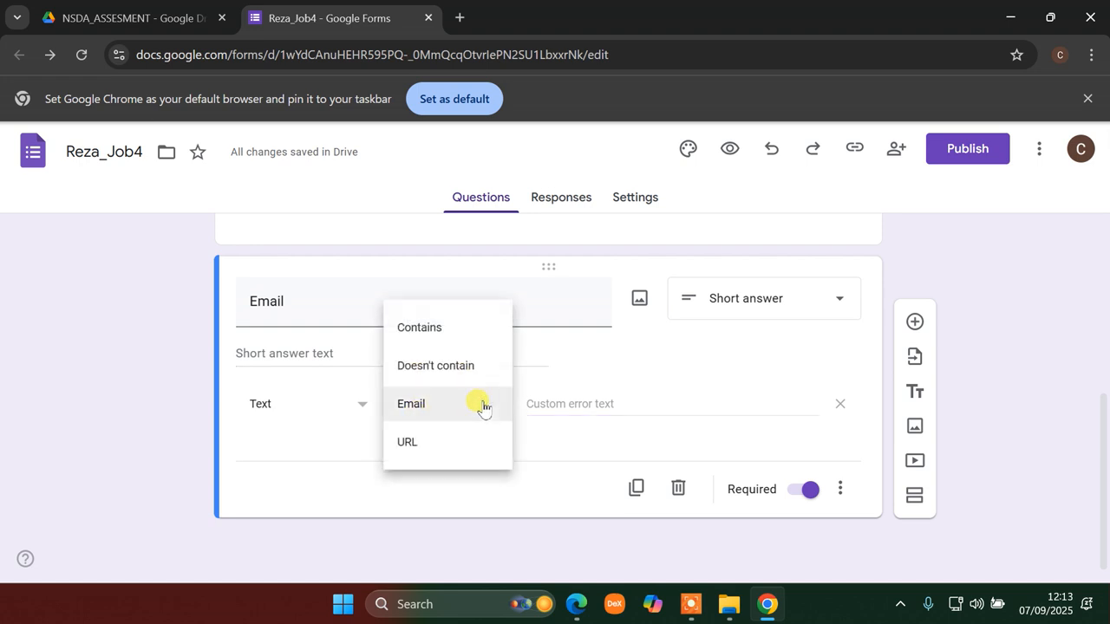
click(460, 329)
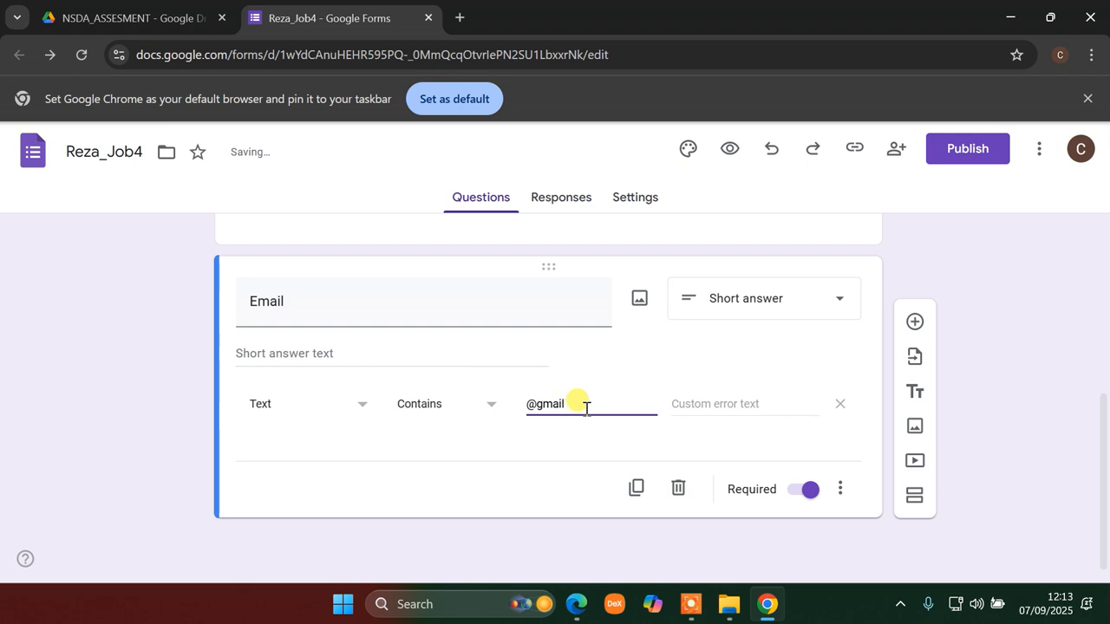
text(.com)
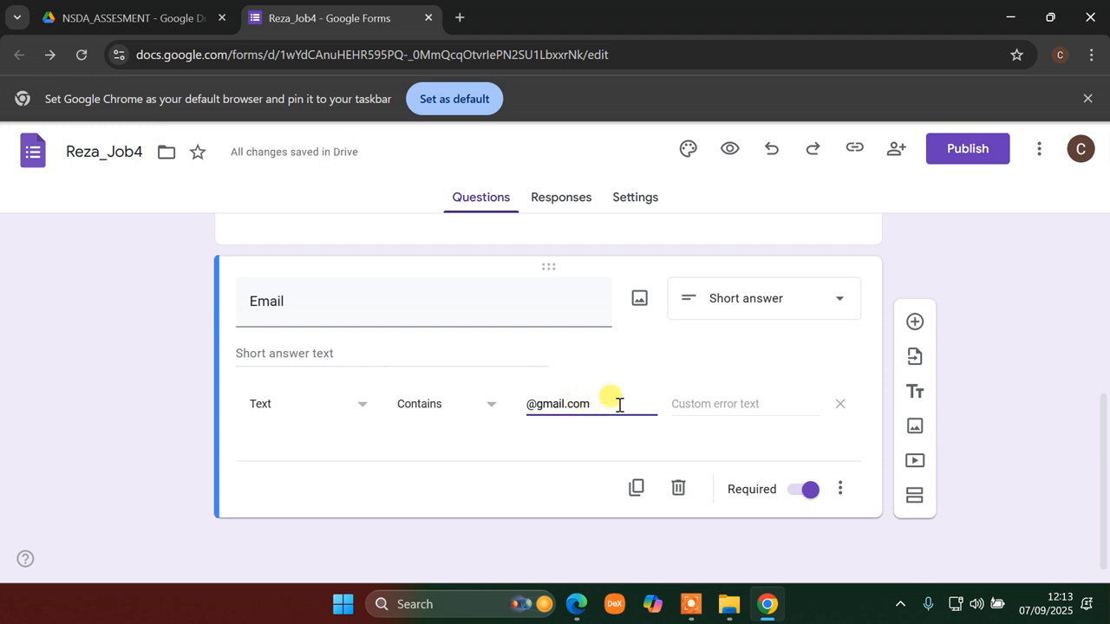
key(BackSpace)
key(BackSpace)
key(BackSpace)
key(BackSpace)
key(BackSpace)
key(BackSpace)
key(BackSpace)
key(BackSpace)
key(BackSpace)
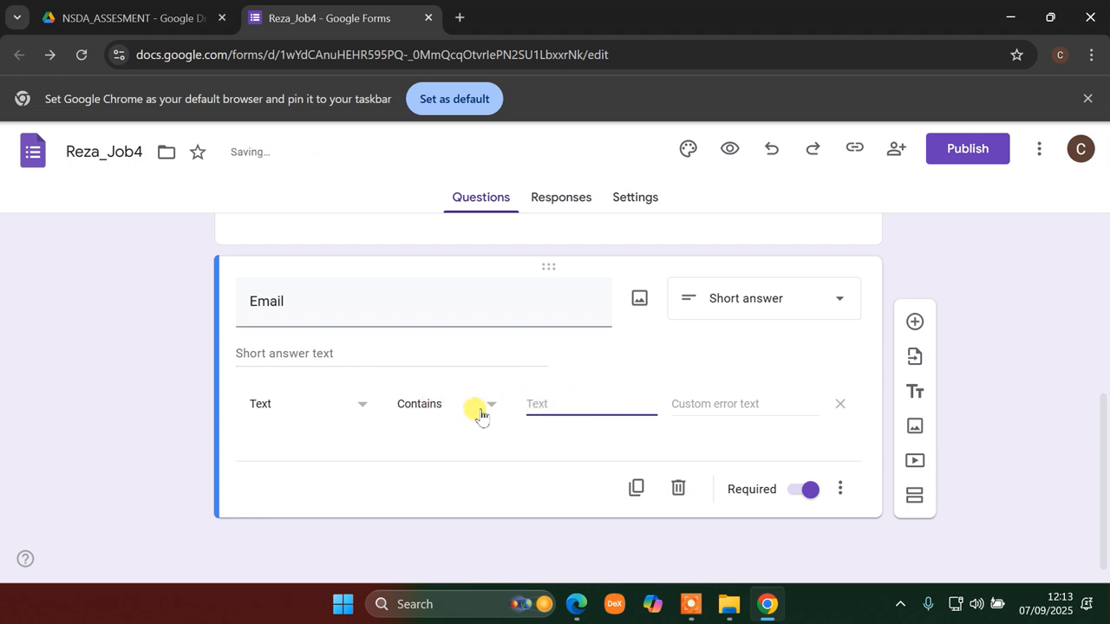
click(480, 408)
click(423, 480)
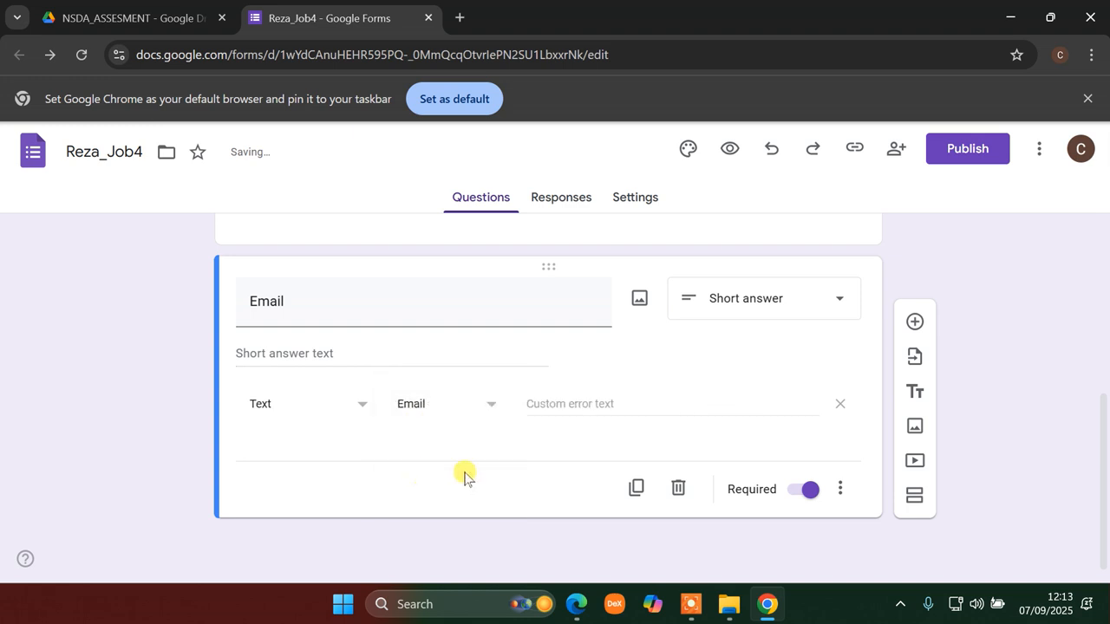
- Add a required question titled 'mobile no' with response validation turned on
click(916, 322)
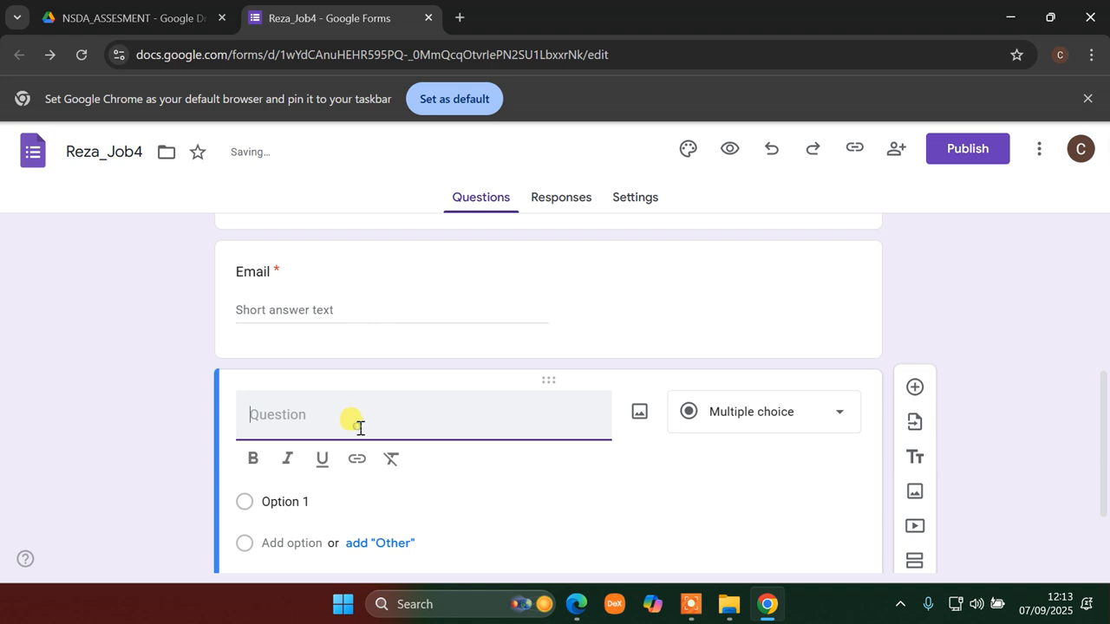
text(mobi)
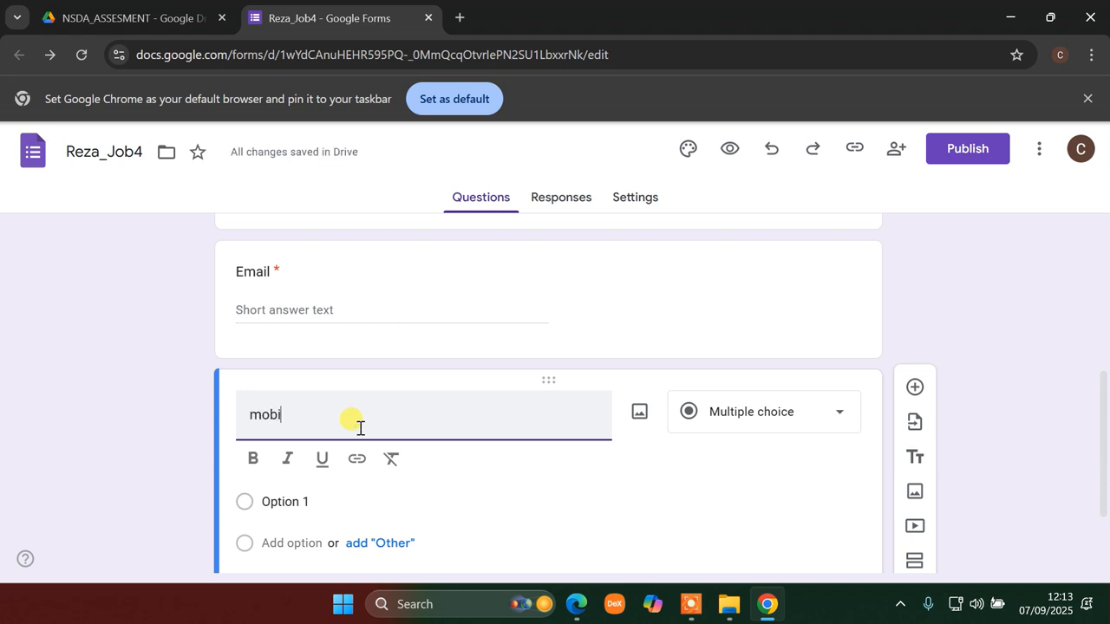
text(leo)
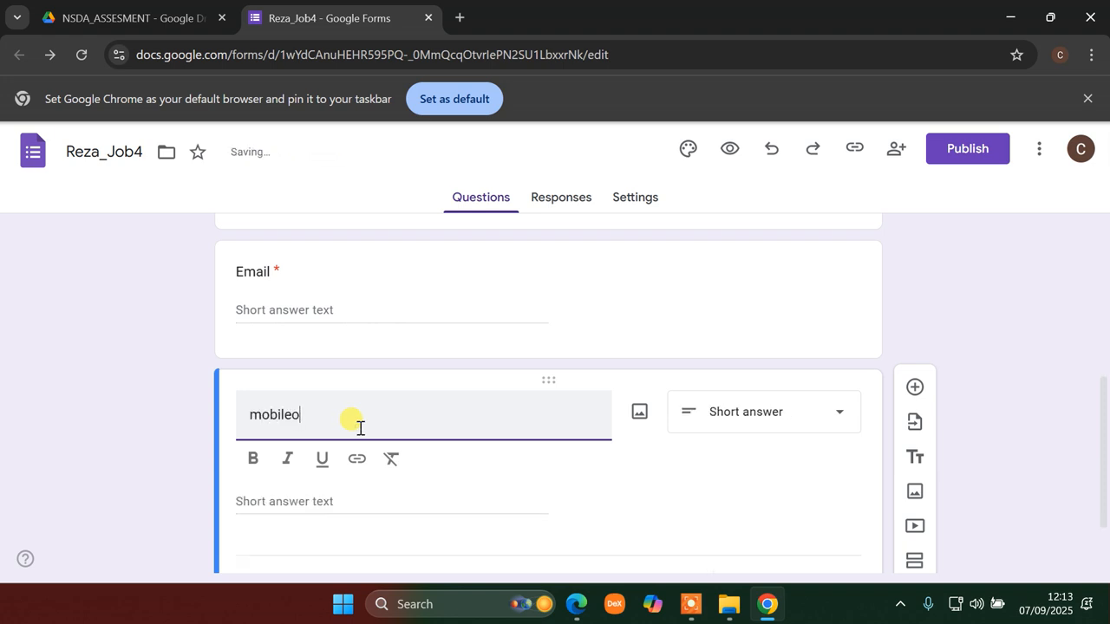
scroll(733, 487, down, 1)
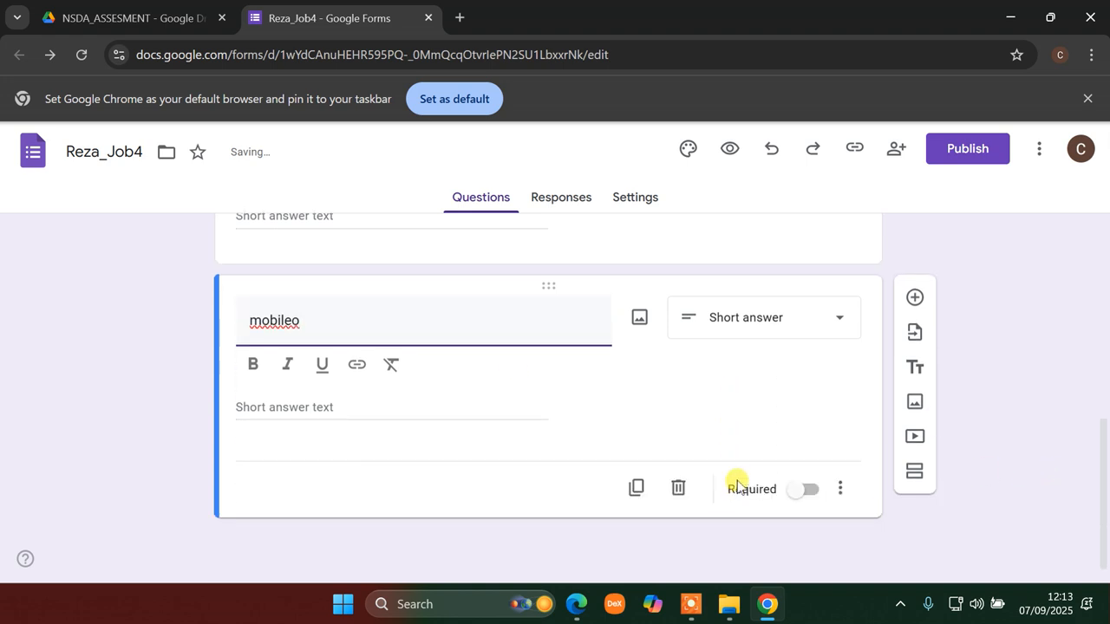
click(808, 488)
click(814, 491)
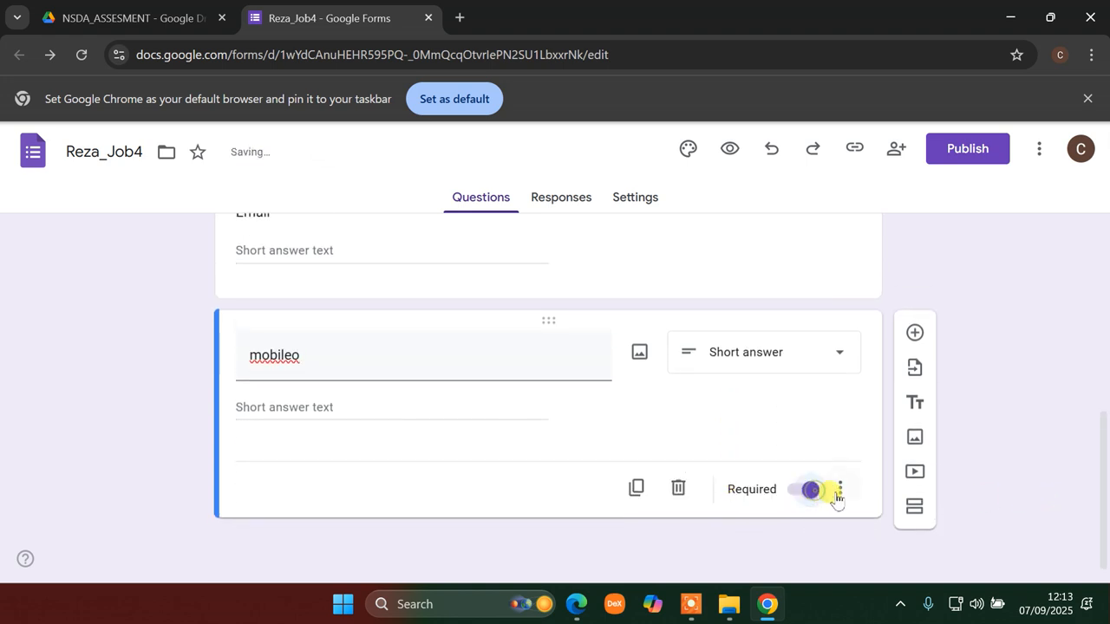
click(840, 489)
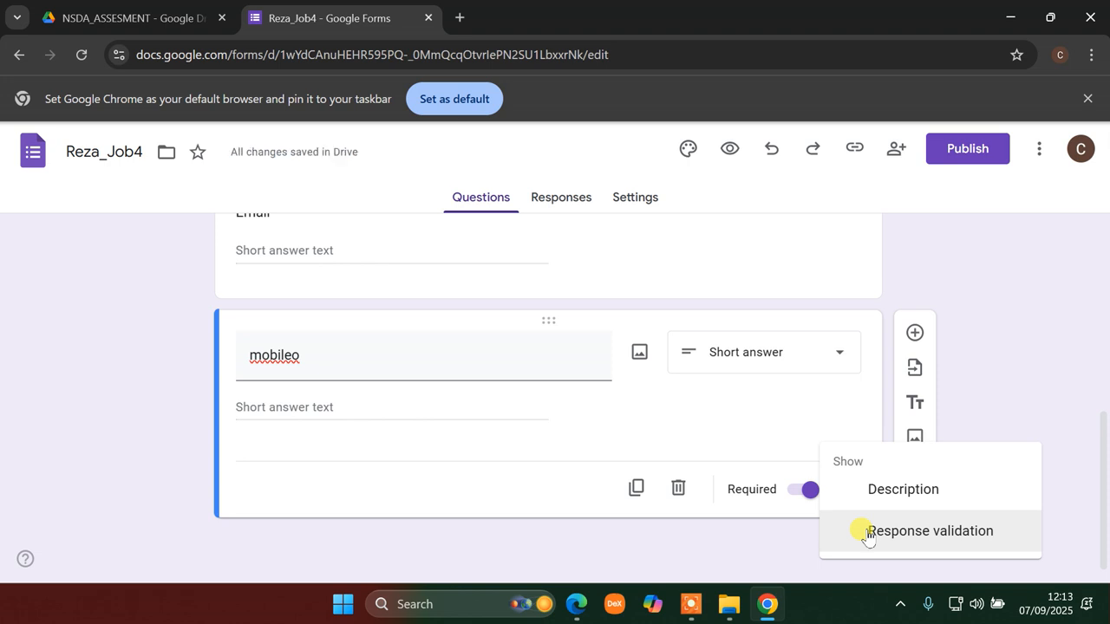
click(867, 530)
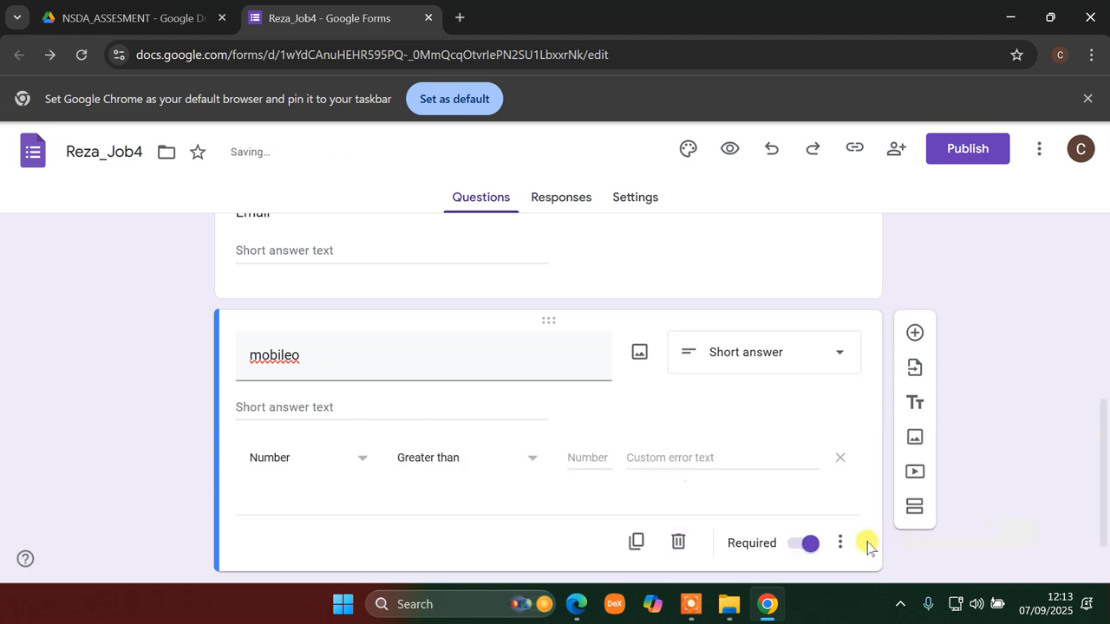
click(299, 358)
click(301, 358)
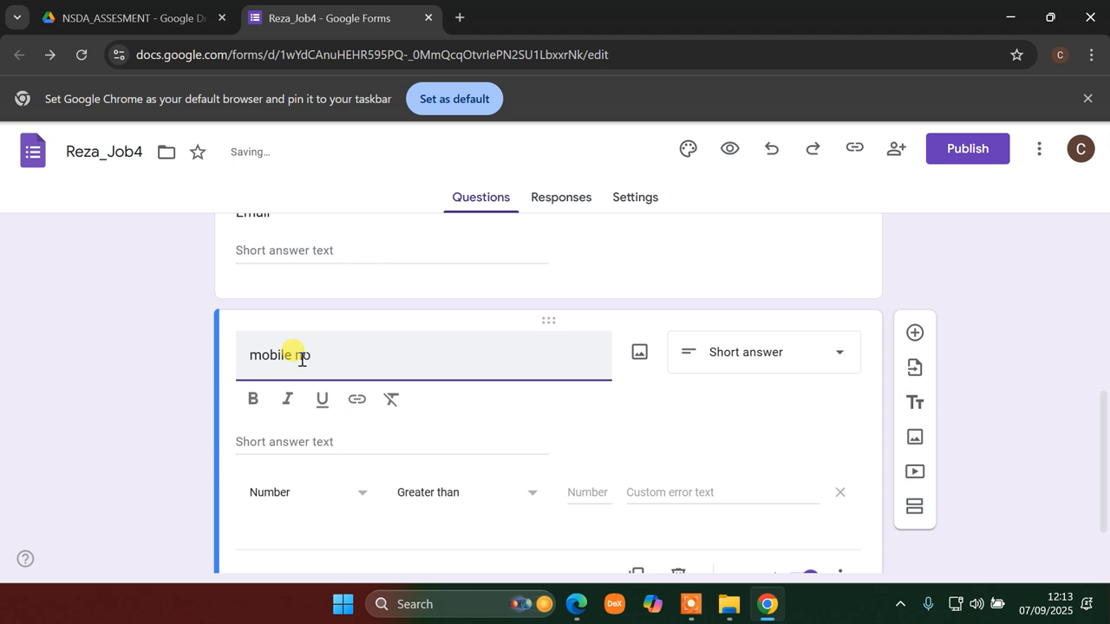
- Set its validation to Regular expression with the Contains condition
click(358, 500)
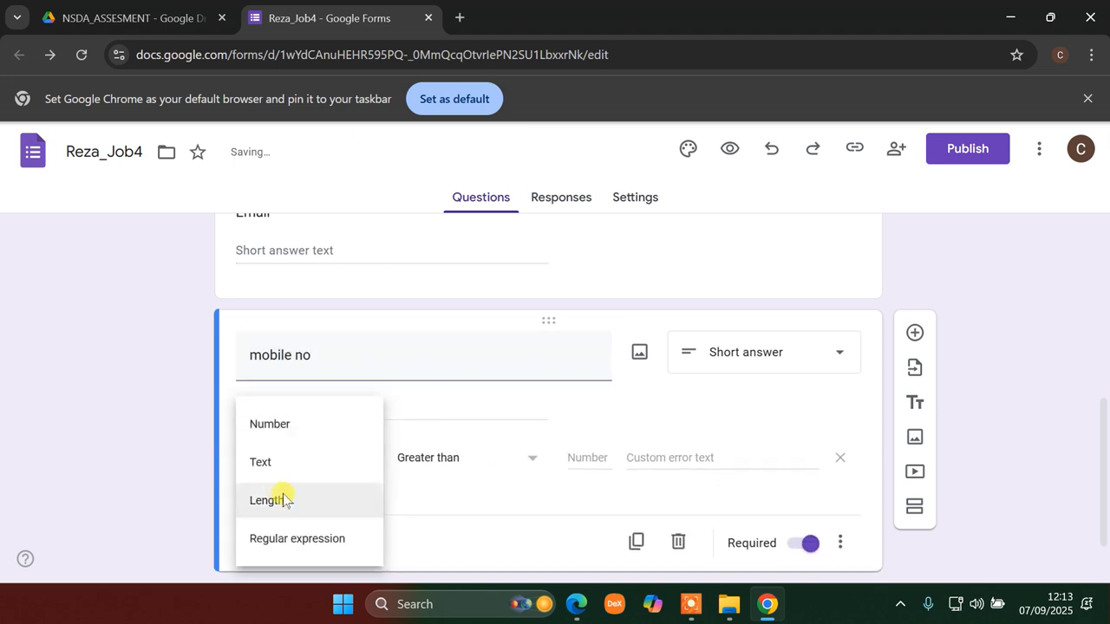
click(296, 541)
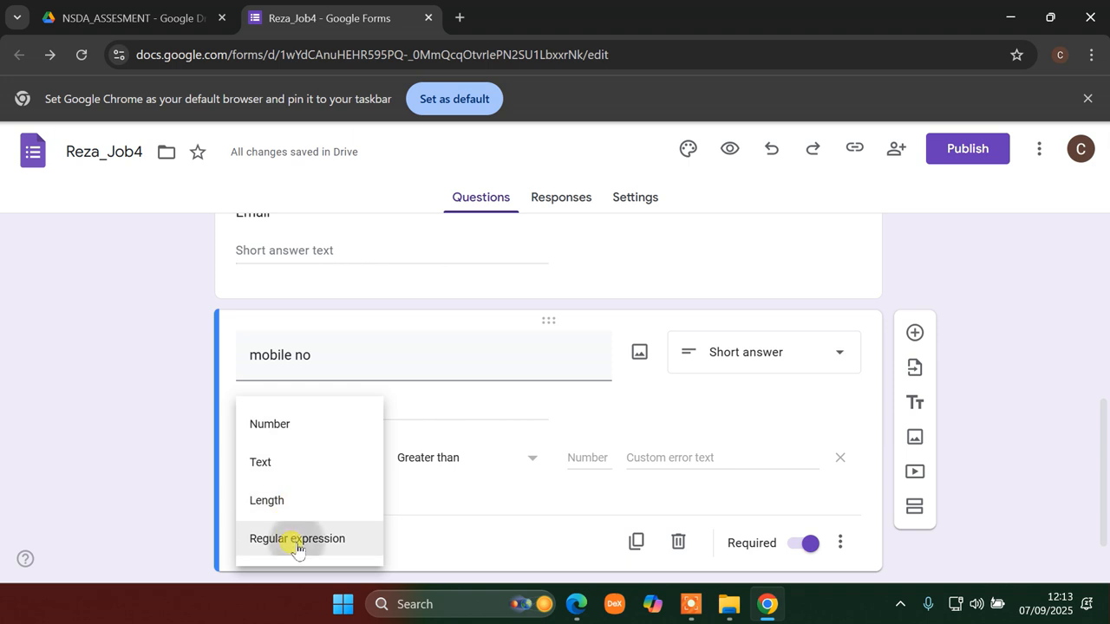
click(462, 468)
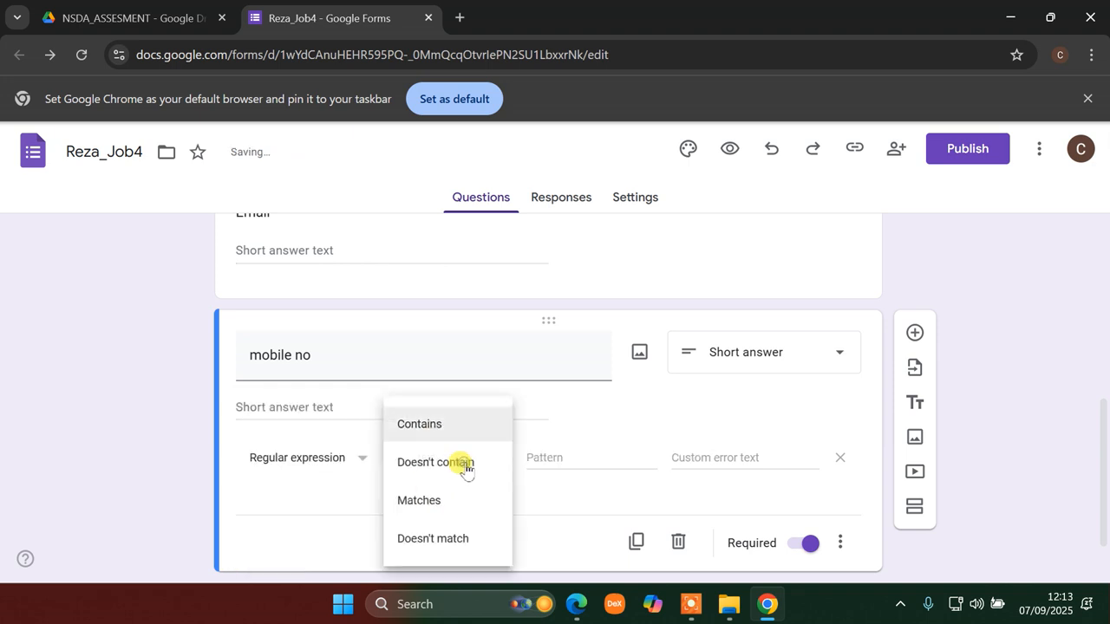
click(442, 423)
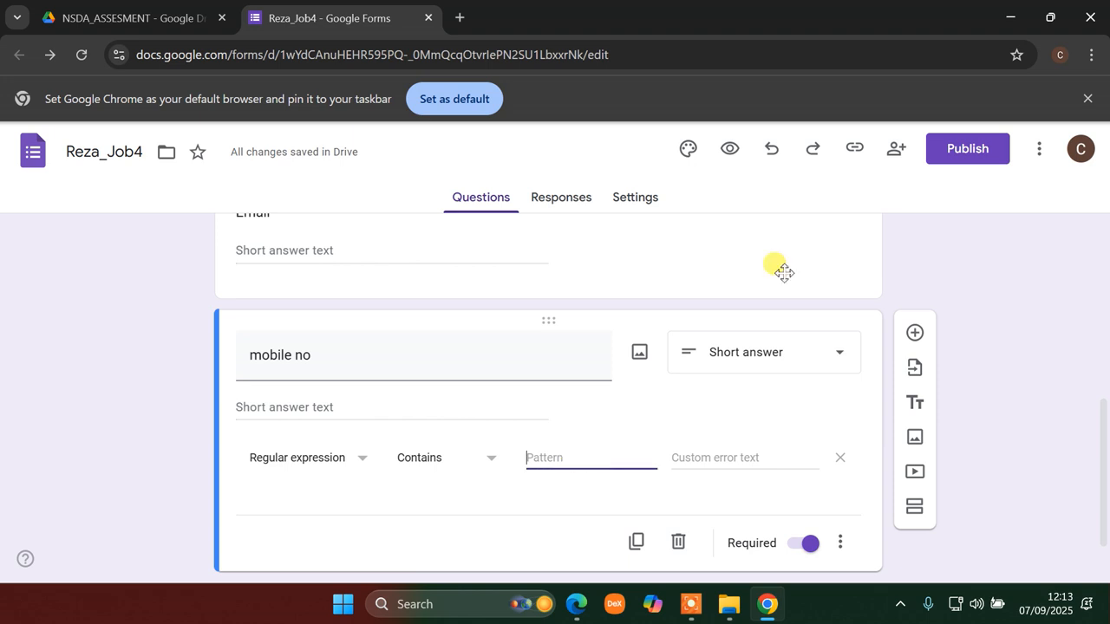
click(1010, 17)
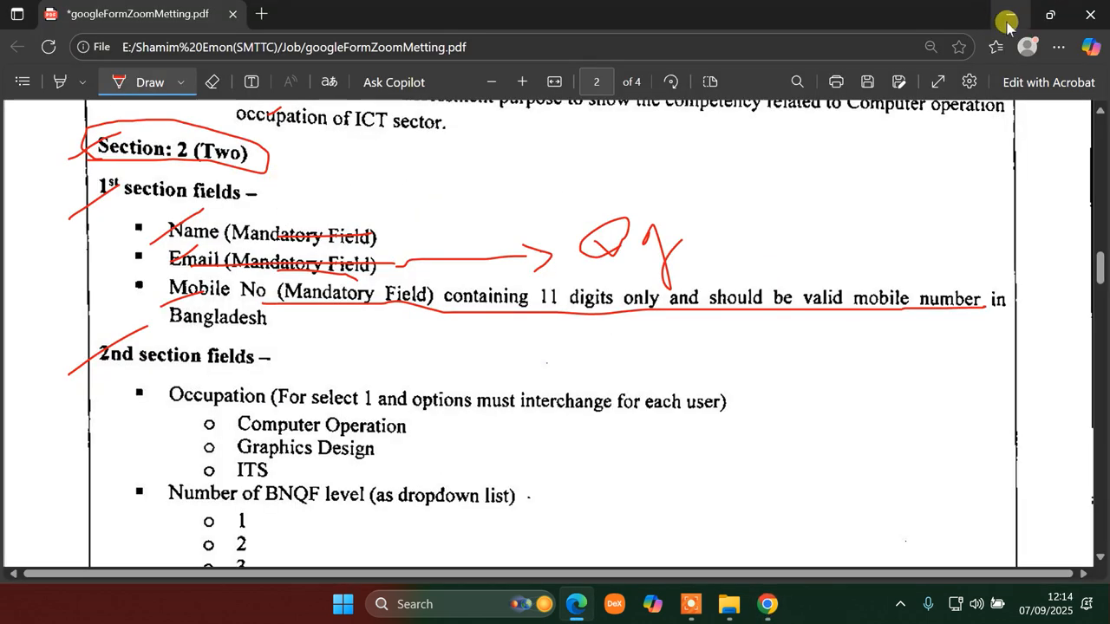
- Minimize the PDF and File Explorer, then open Excel-code.txt from the desktop in a maximized Notepad
click(1010, 15)
click(1008, 14)
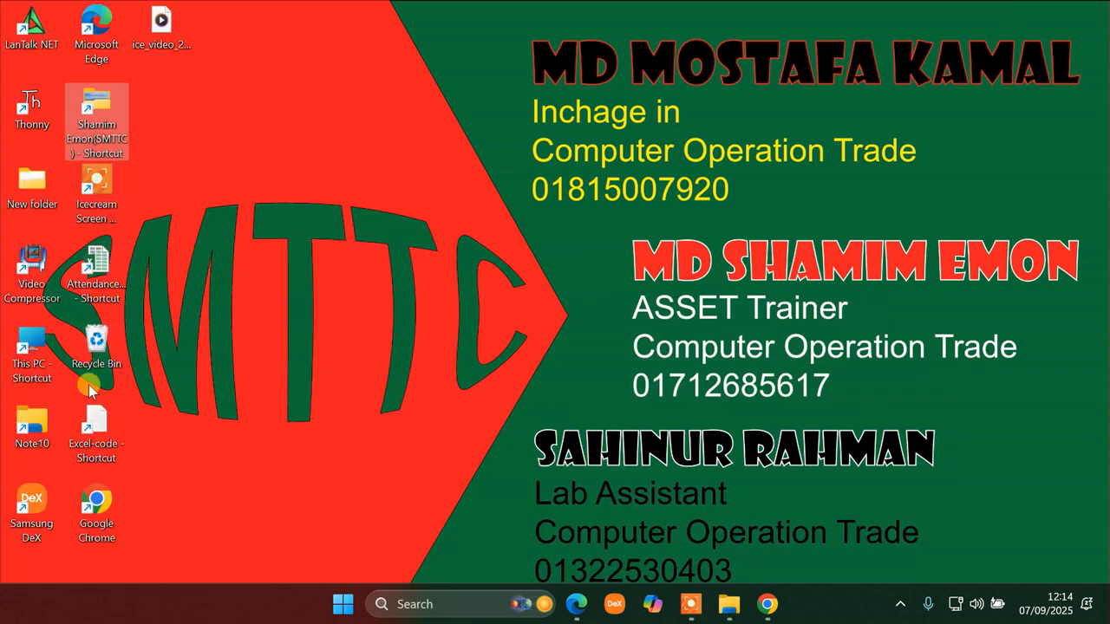
click(92, 433)
key(Return)
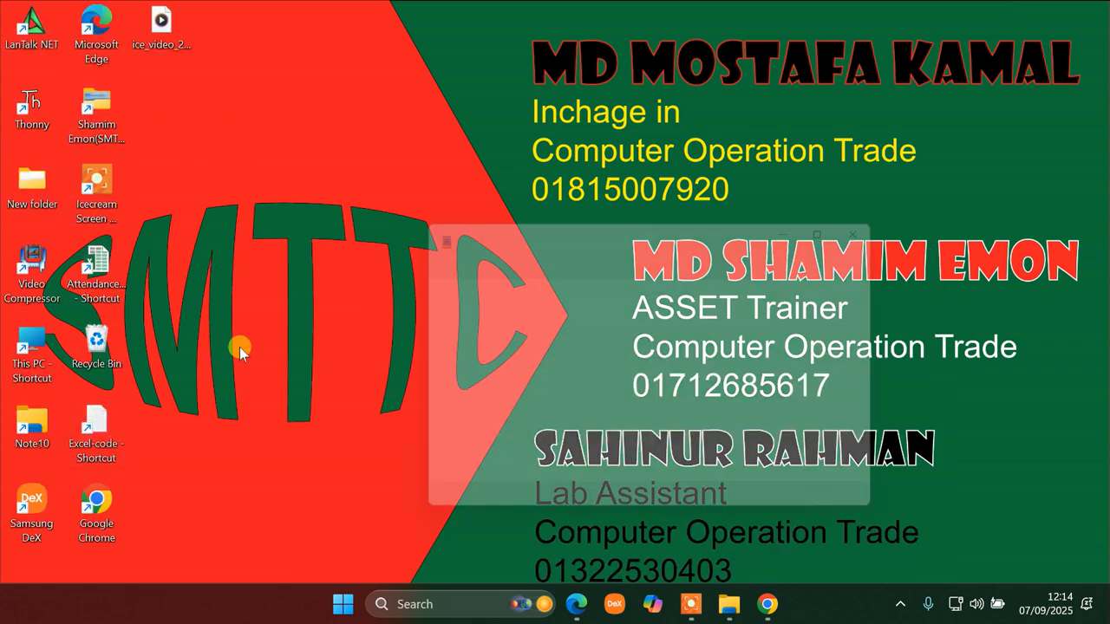
click(851, 220)
- Select the Mobile No regex ^(01[3-9]\d{8})$ in Excel-code.txt and return to the form editor
scroll(529, 330, down, 9)
scroll(315, 438, down, 3)
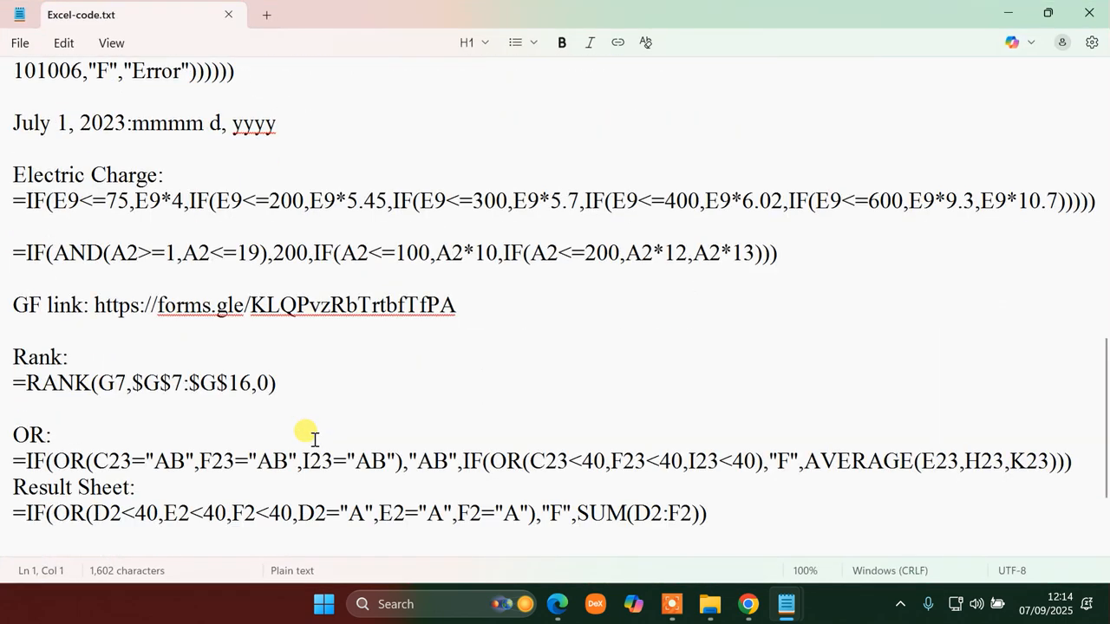
scroll(258, 379, up, 12)
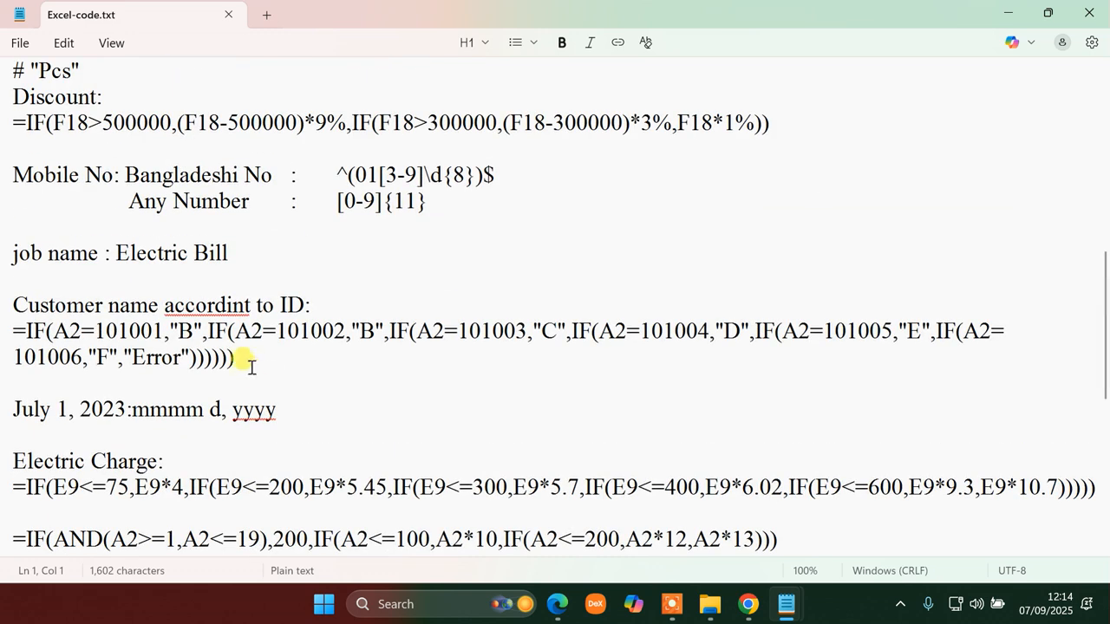
scroll(245, 357, up, 1)
drag(338, 459, 496, 462)
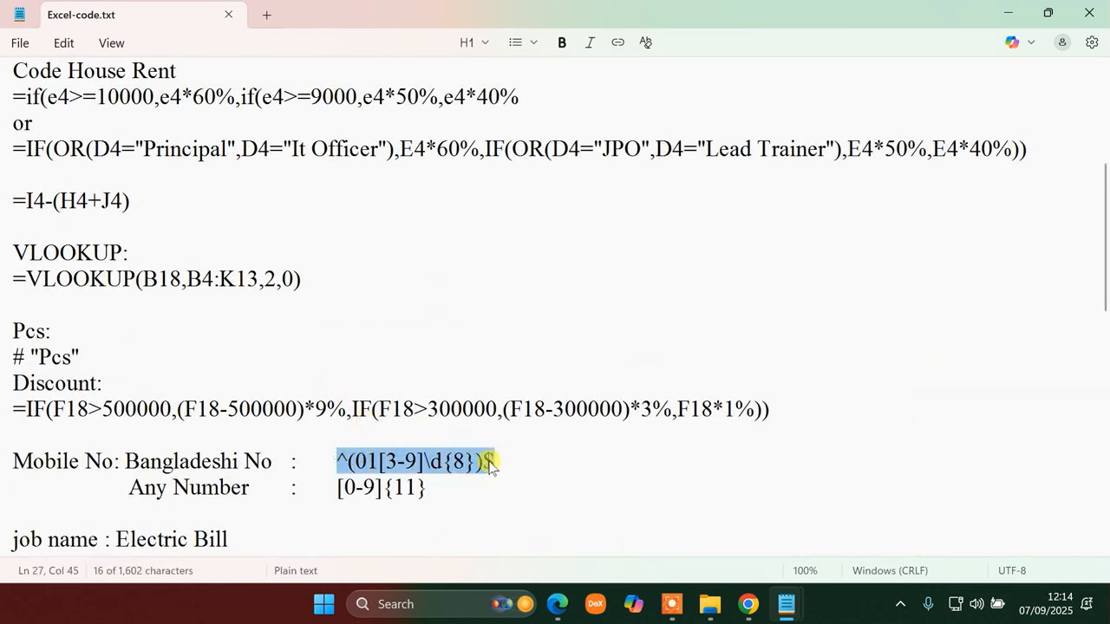
click(749, 604)
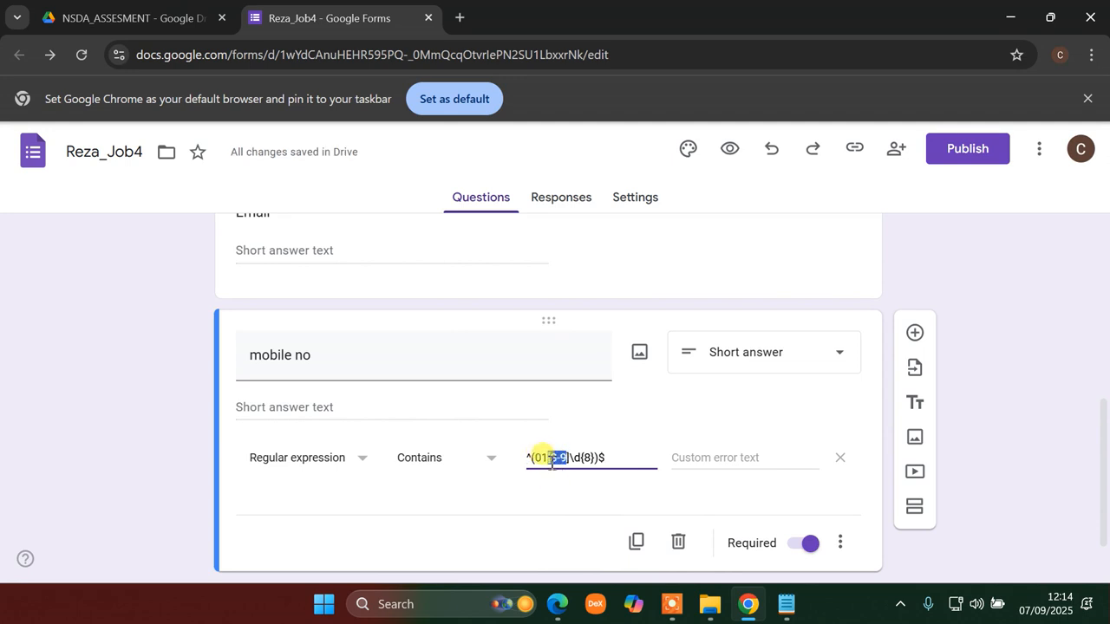
double_click(538, 459)
drag(610, 456, 527, 450)
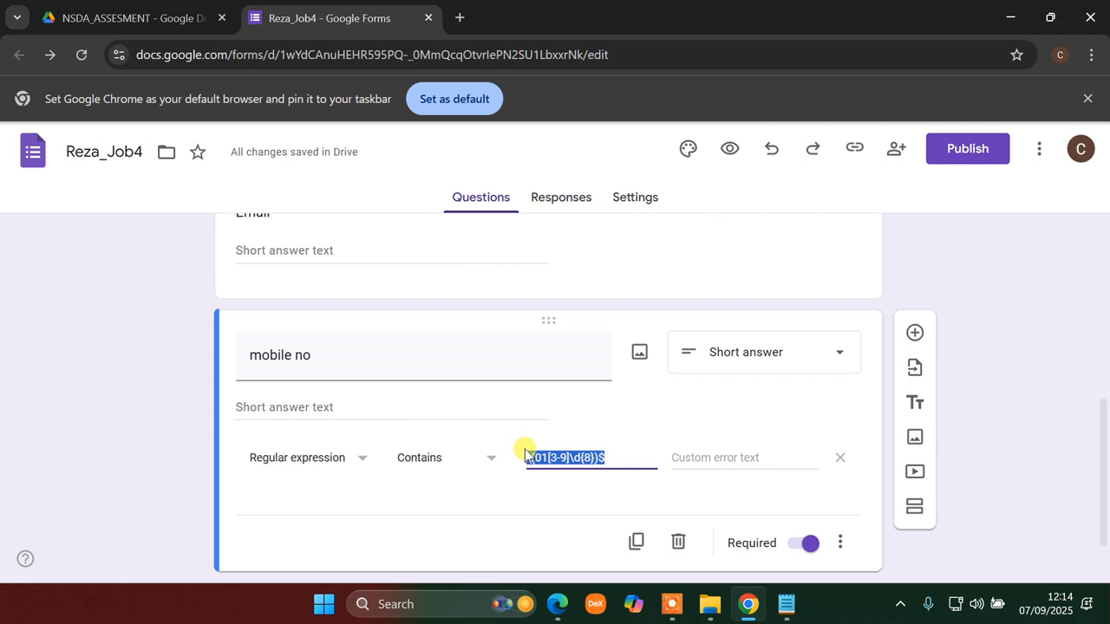
scroll(714, 453, down, 1)
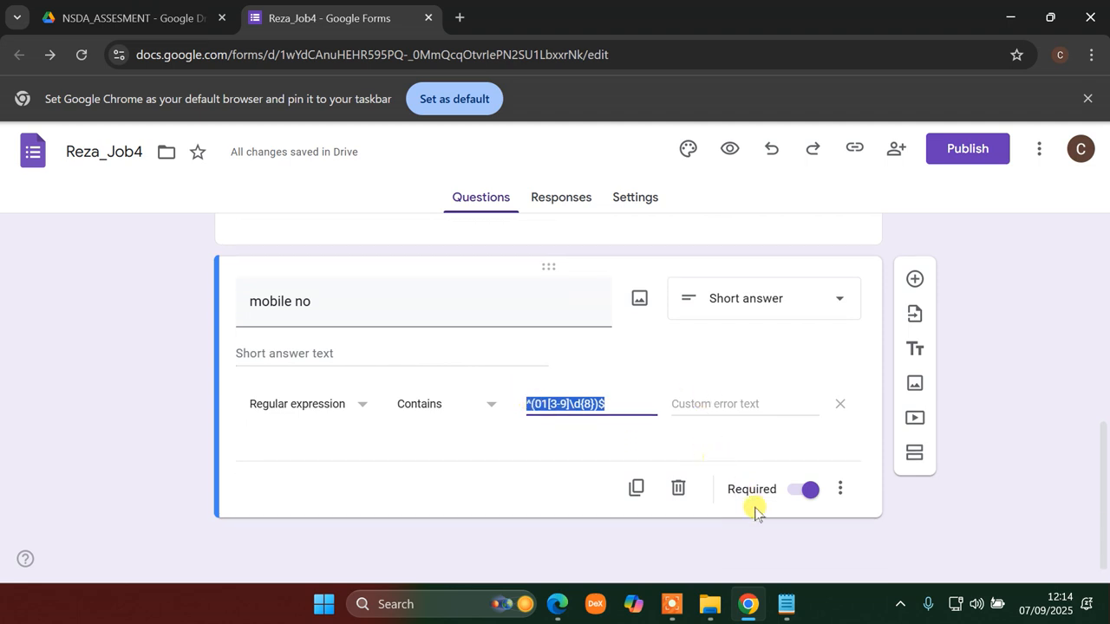
click(556, 605)
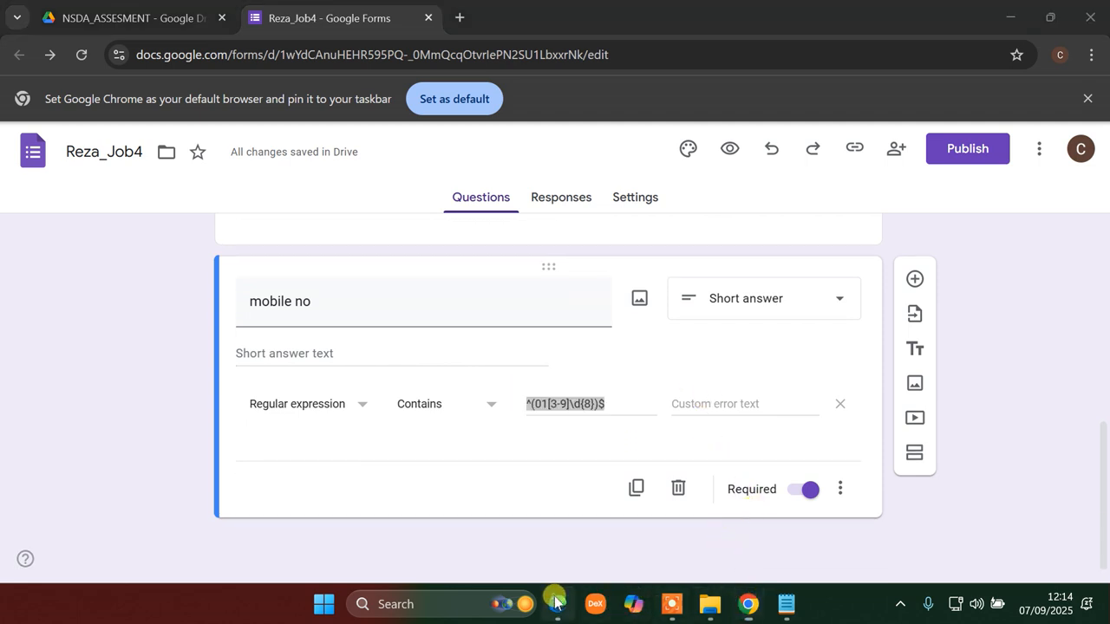
- Strike through '2nd section fields' and '1st section fields' in red, and draw an arrow from 'Section: 2 (Two)'
drag(100, 389, 160, 329)
drag(123, 384, 165, 354)
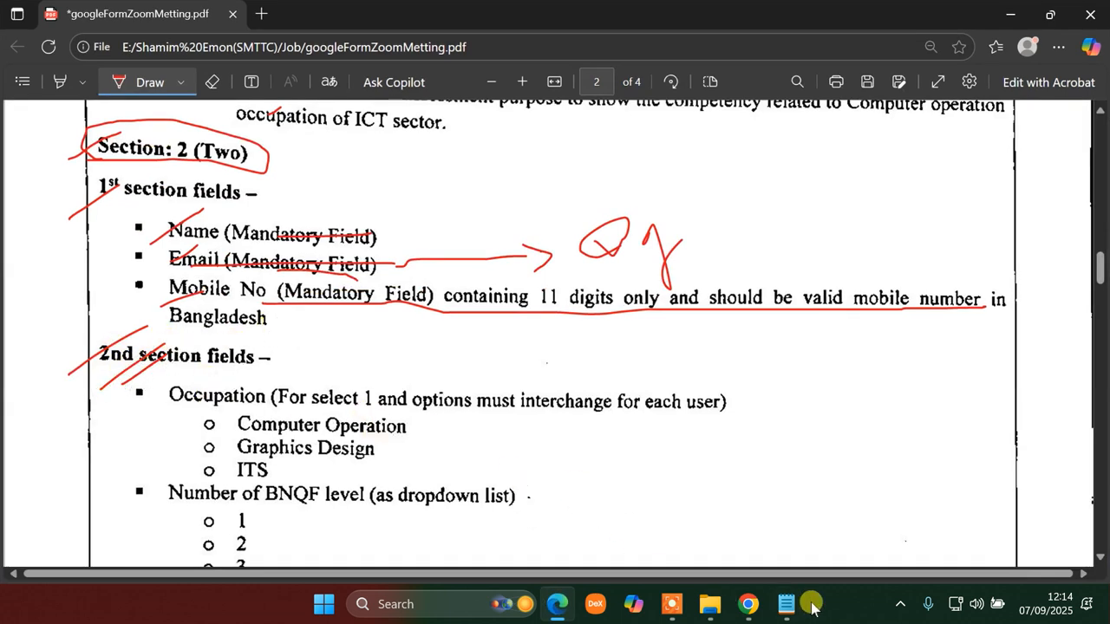
click(748, 604)
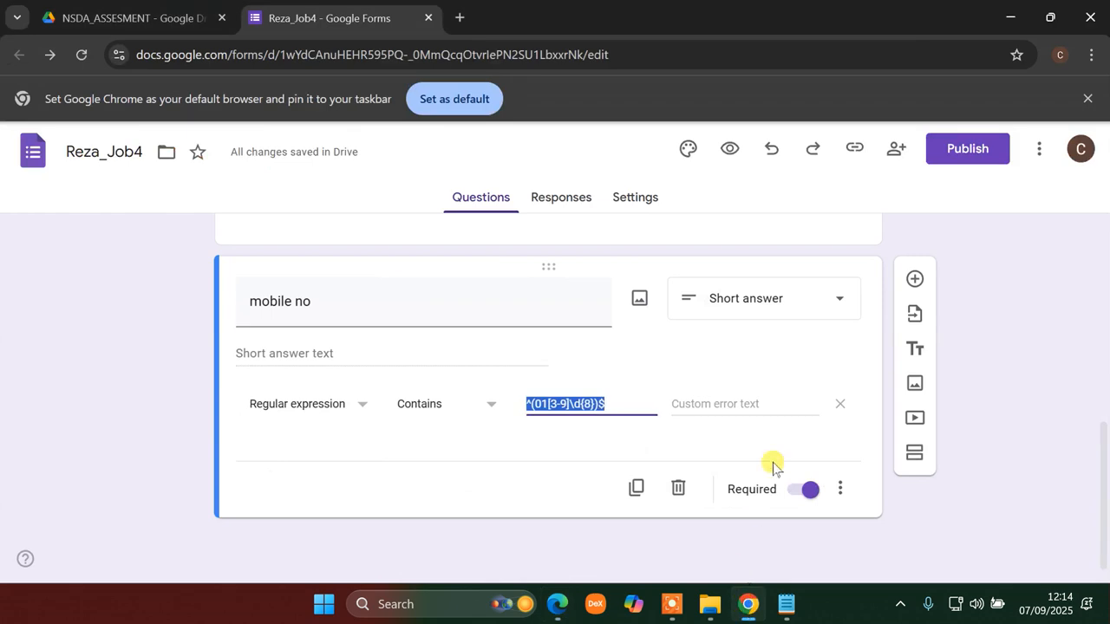
click(748, 608)
mouse_move(108, 163)
mouse_down()
mouse_move(271, 142)
mouse_move(95, 125)
mouse_move(259, 162)
mouse_move(303, 144)
mouse_move(444, 153)
mouse_move(462, 168)
mouse_move(452, 184)
mouse_up()
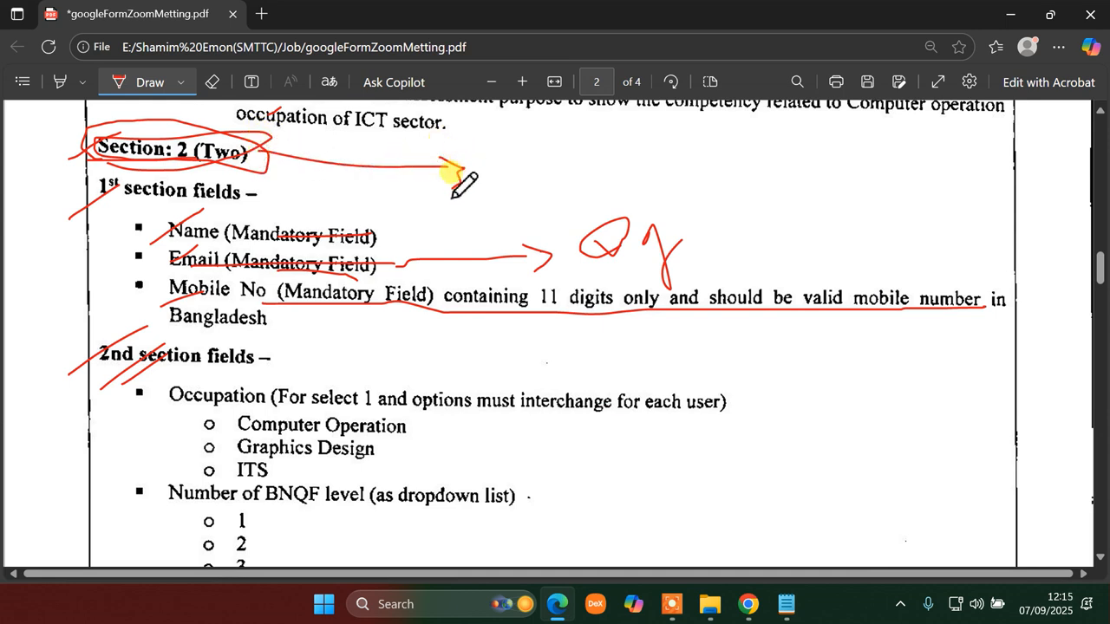
drag(58, 218, 122, 180)
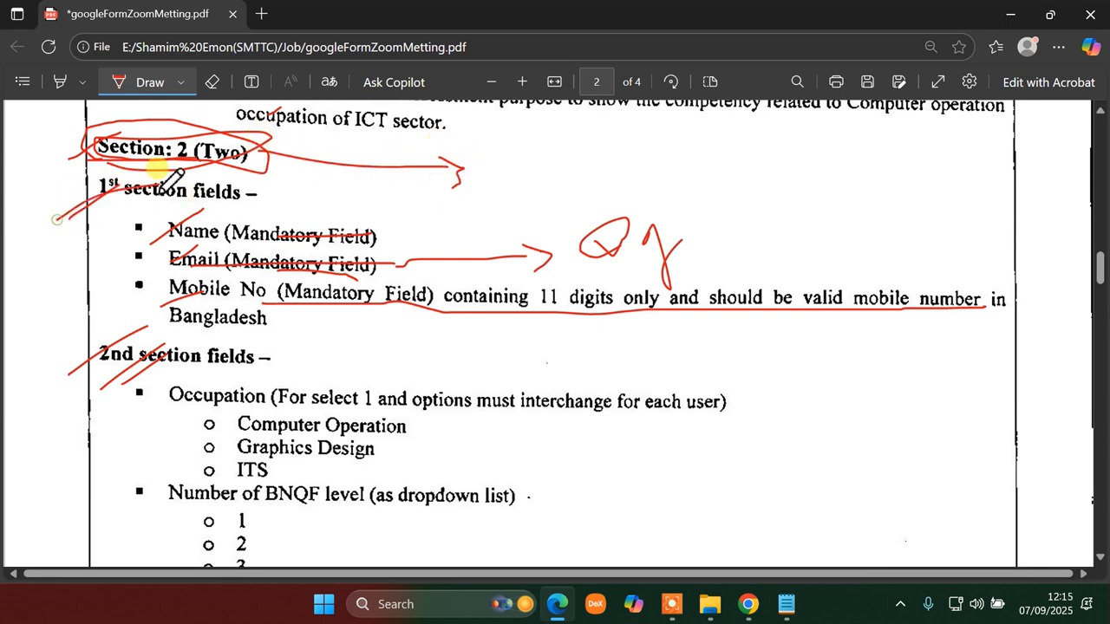
click(748, 605)
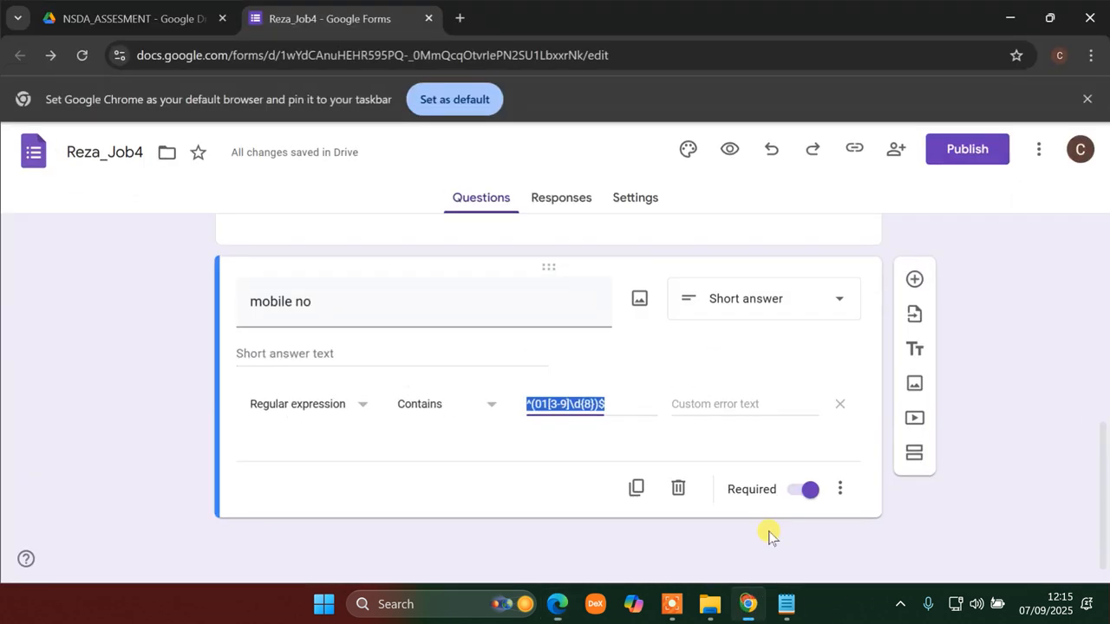
- Insert a new section, Untitled Section, after the mobile no question
click(916, 456)
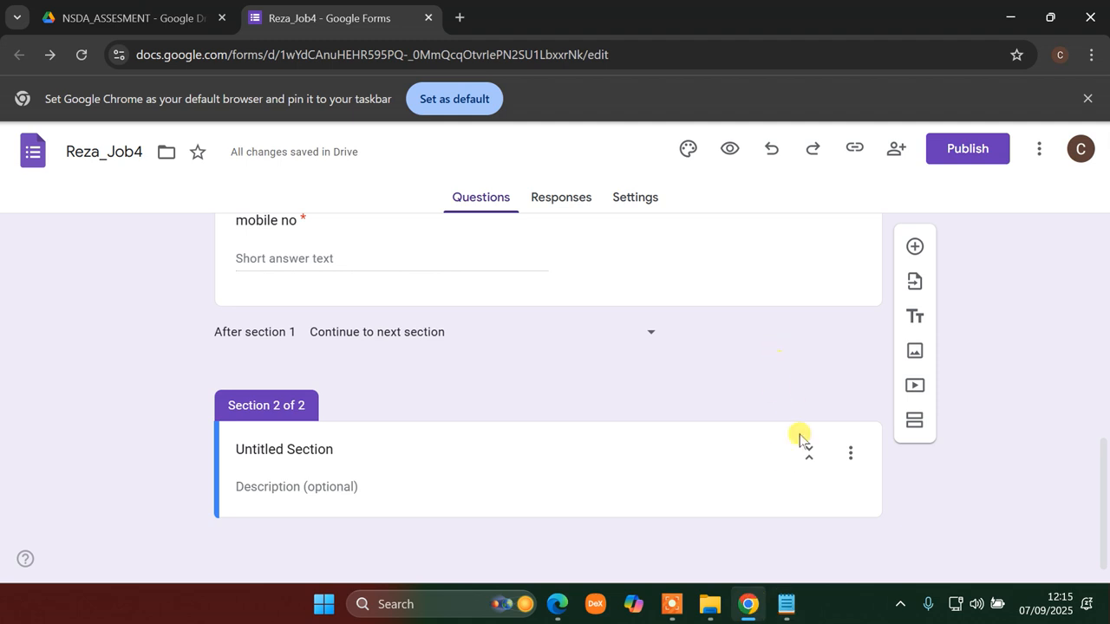
click(750, 610)
click(750, 610)
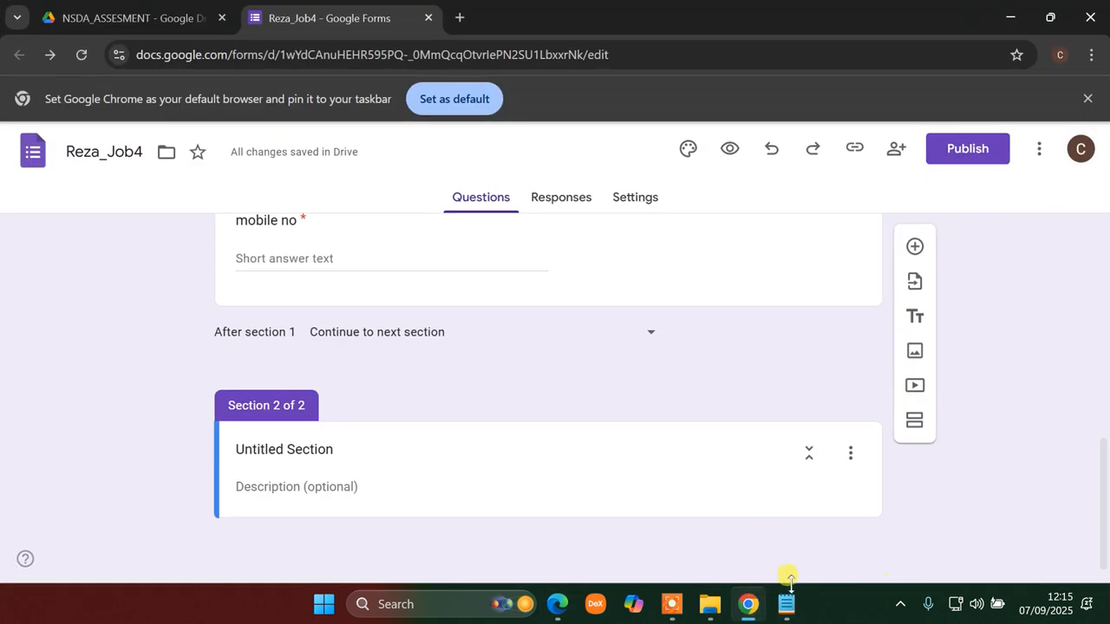
click(902, 605)
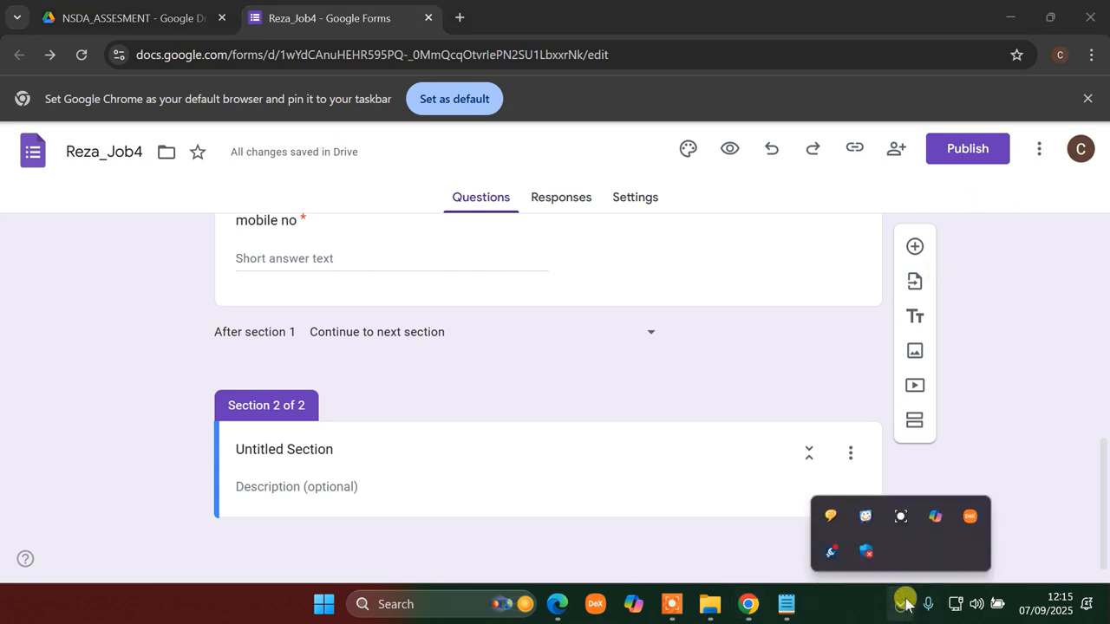
click(902, 518)
click(749, 596)
click(746, 599)
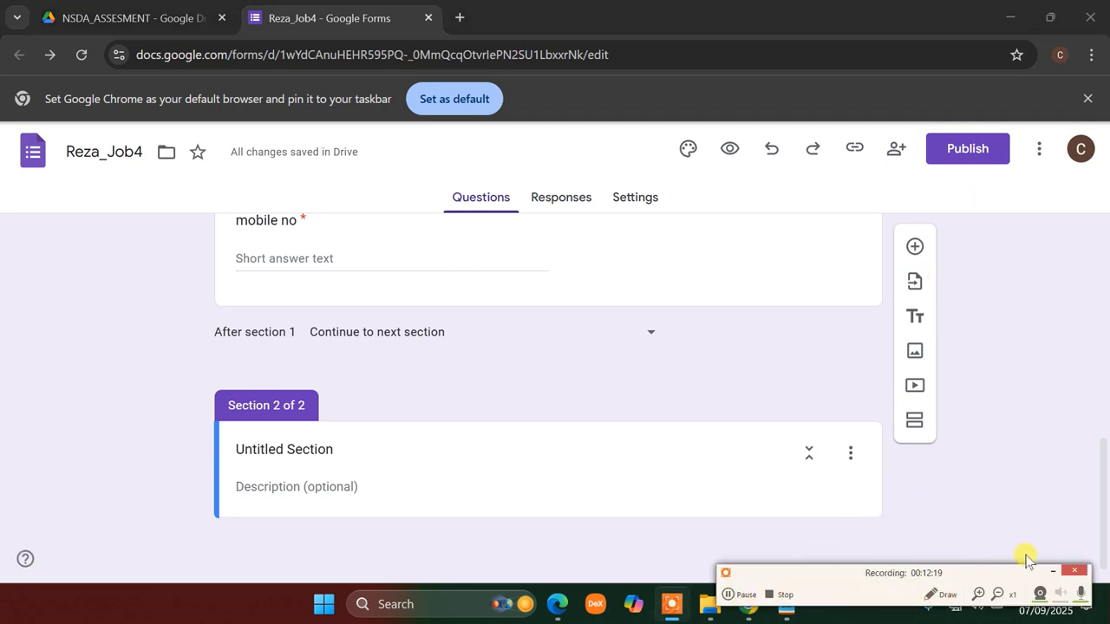
click(1049, 573)
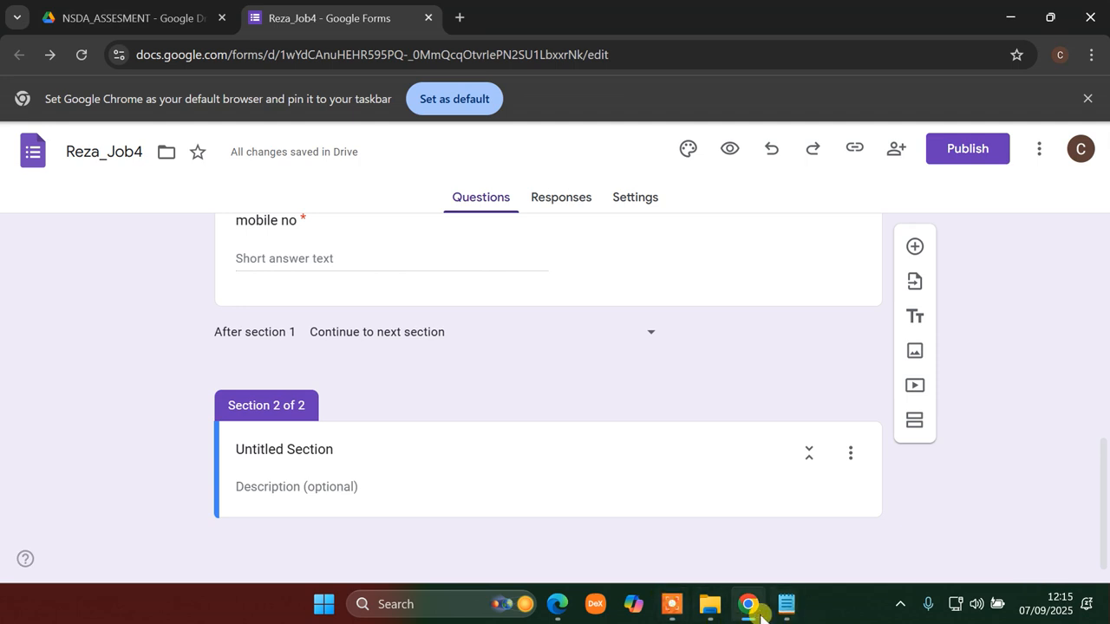
- Review the requirements PDF and return to the form editor
click(557, 606)
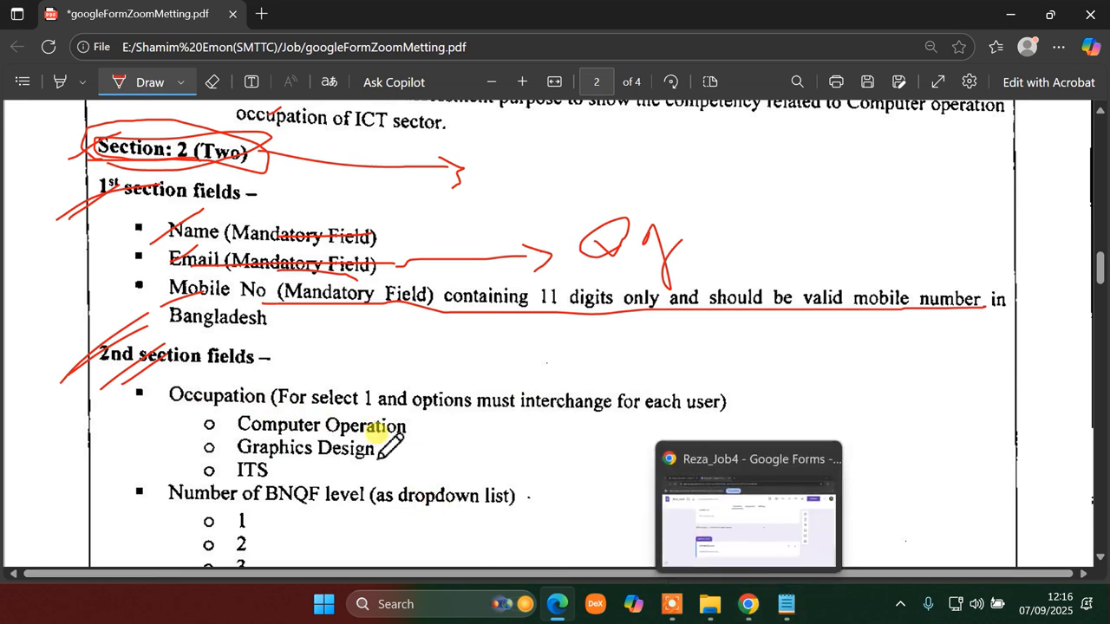
click(748, 605)
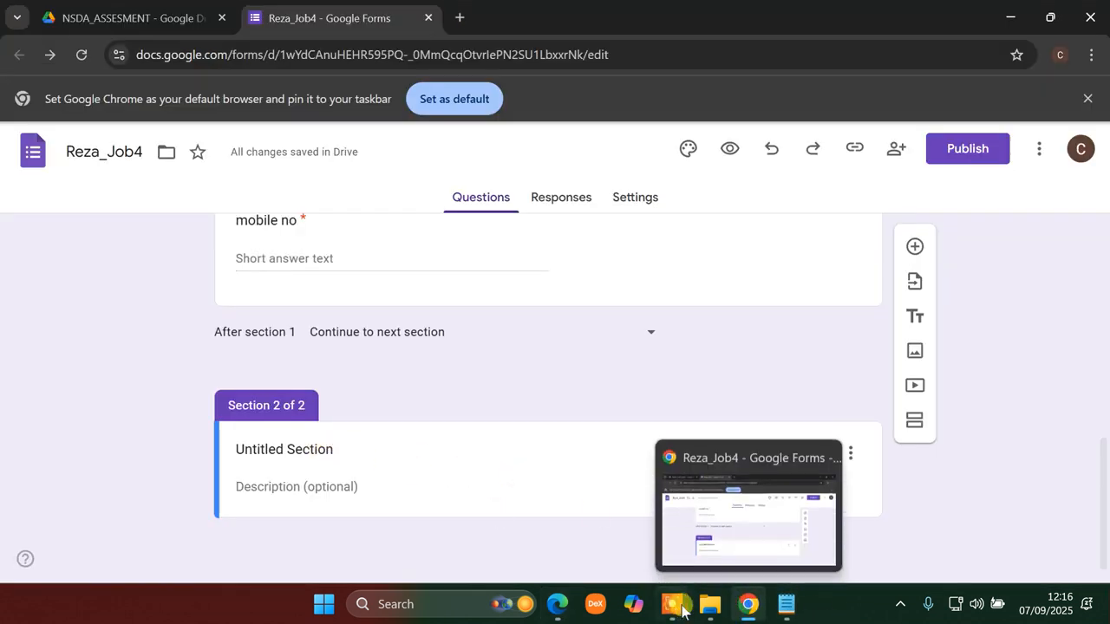
click(556, 604)
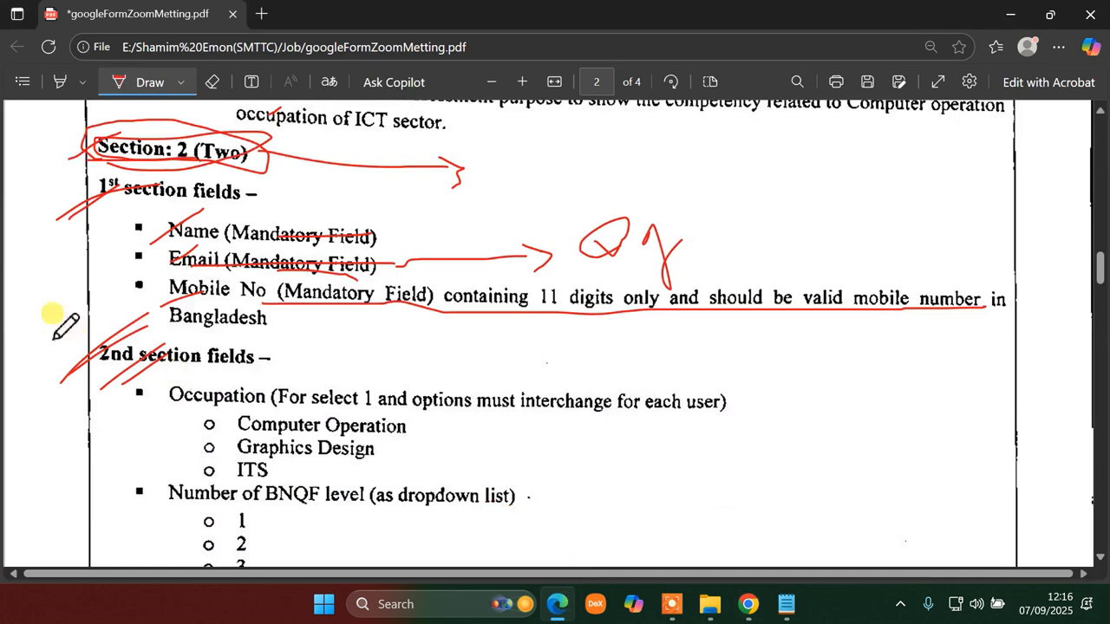
click(749, 608)
- Title section 2 '2nd Sec…' and clear the leftover title and description text
click(294, 445)
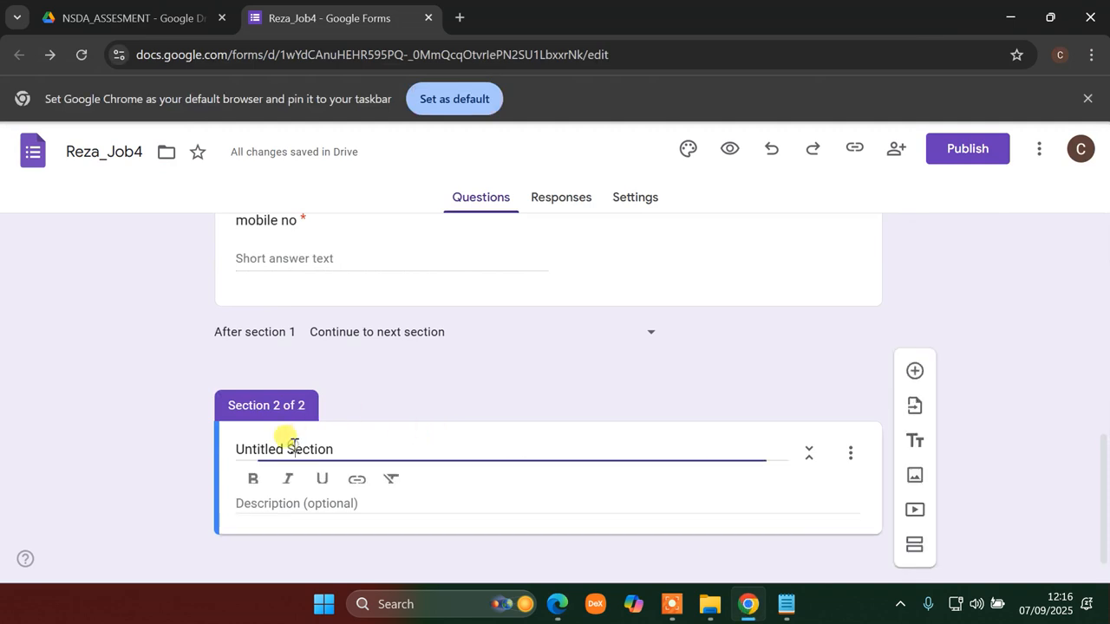
text(2nd)
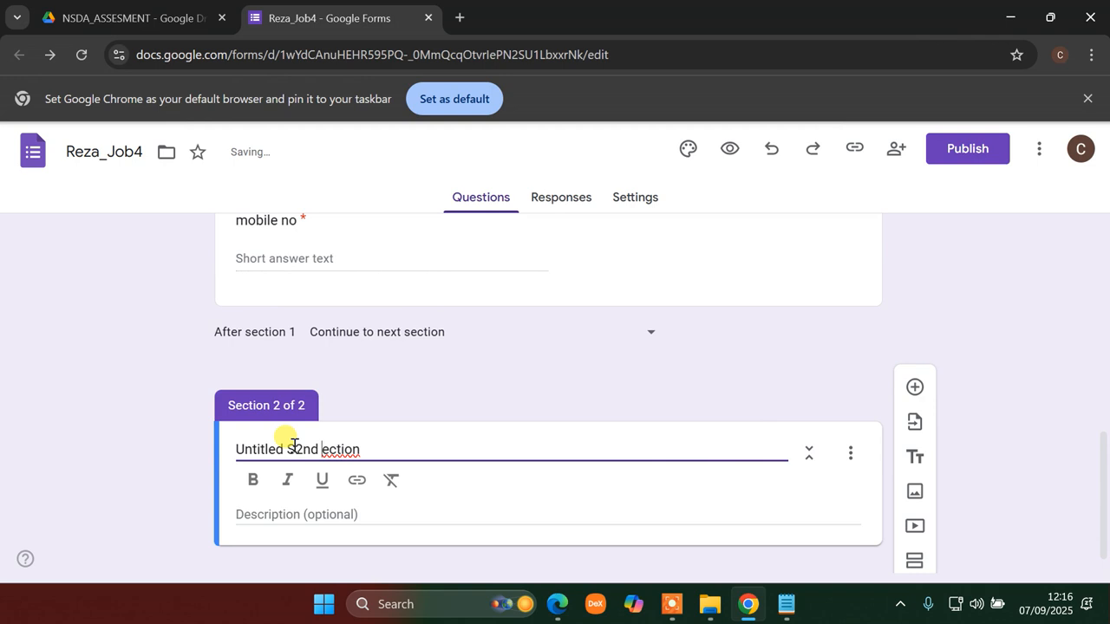
text( Sec)
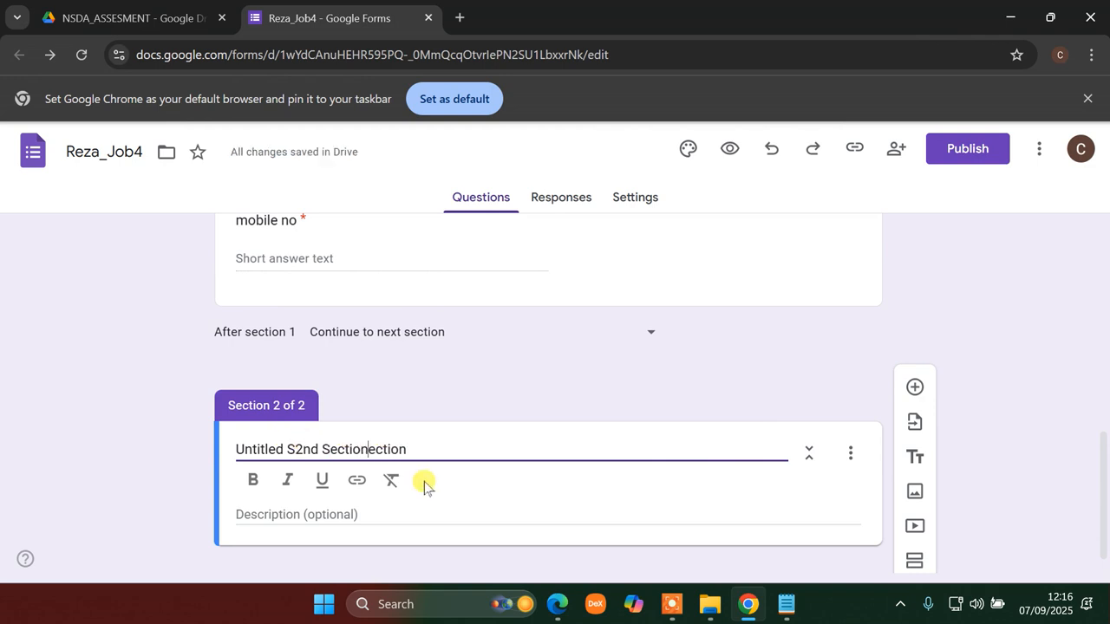
click(294, 448)
key(BackSpace)
key(BackSpace)
key(BackSpace)
key(BackSpace)
key(BackSpace)
key(BackSpace)
key(BackSpace)
key(BackSpace)
key(BackSpace)
key(BackSpace)
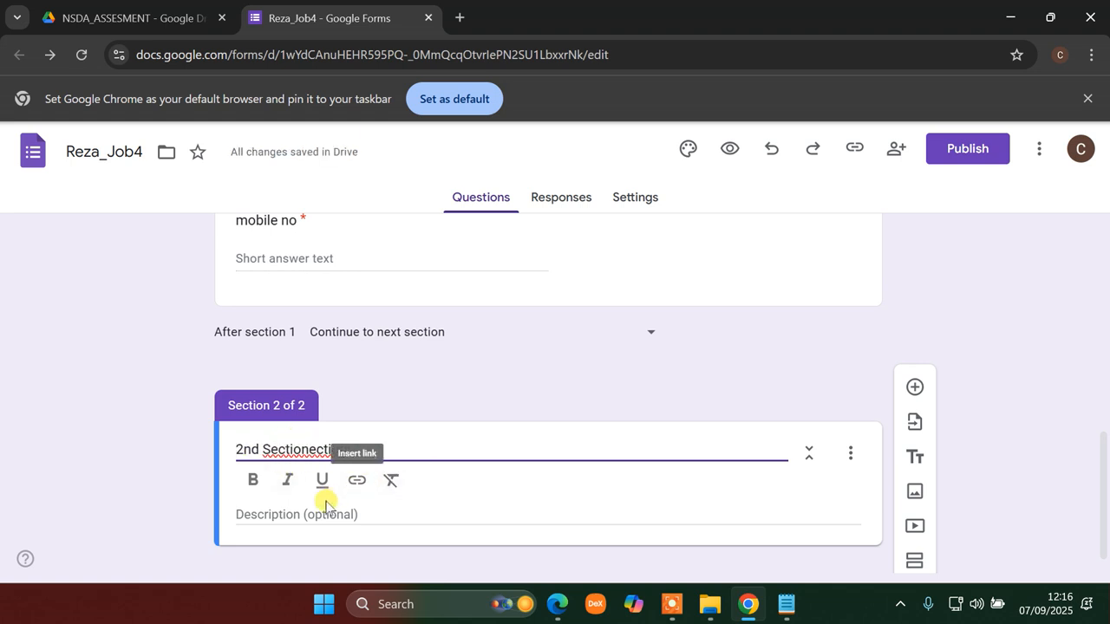
click(327, 507)
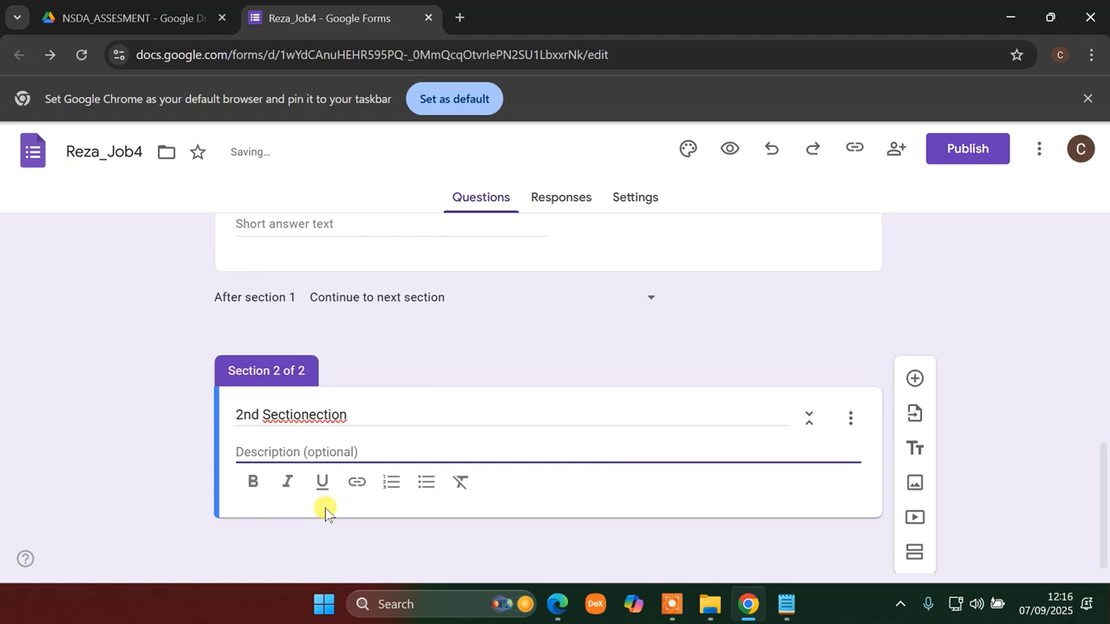
text(0)
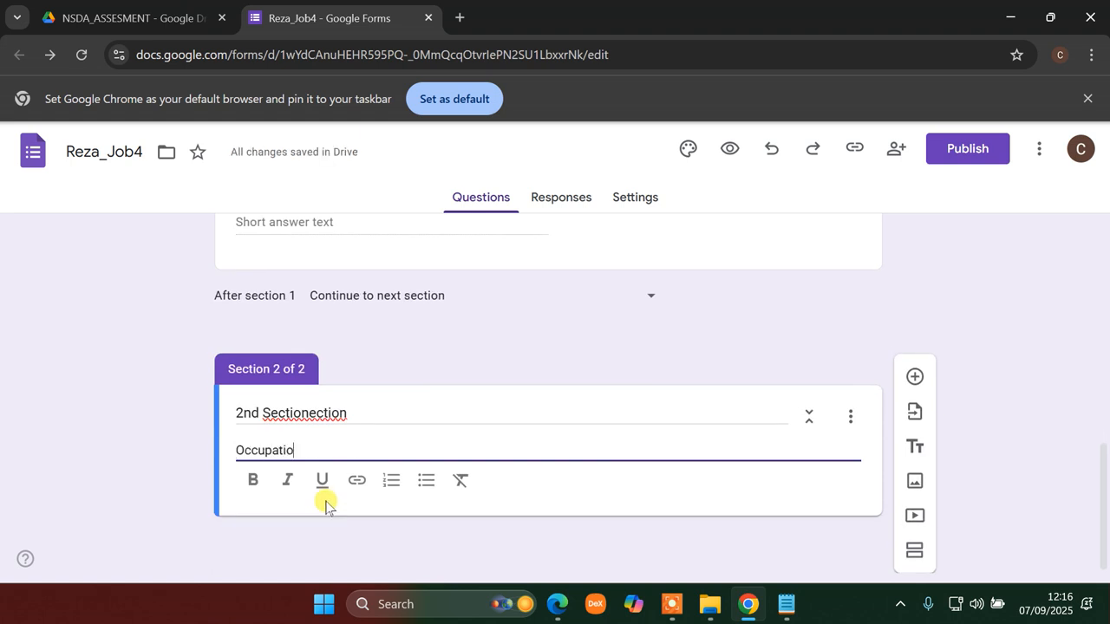
click(851, 416)
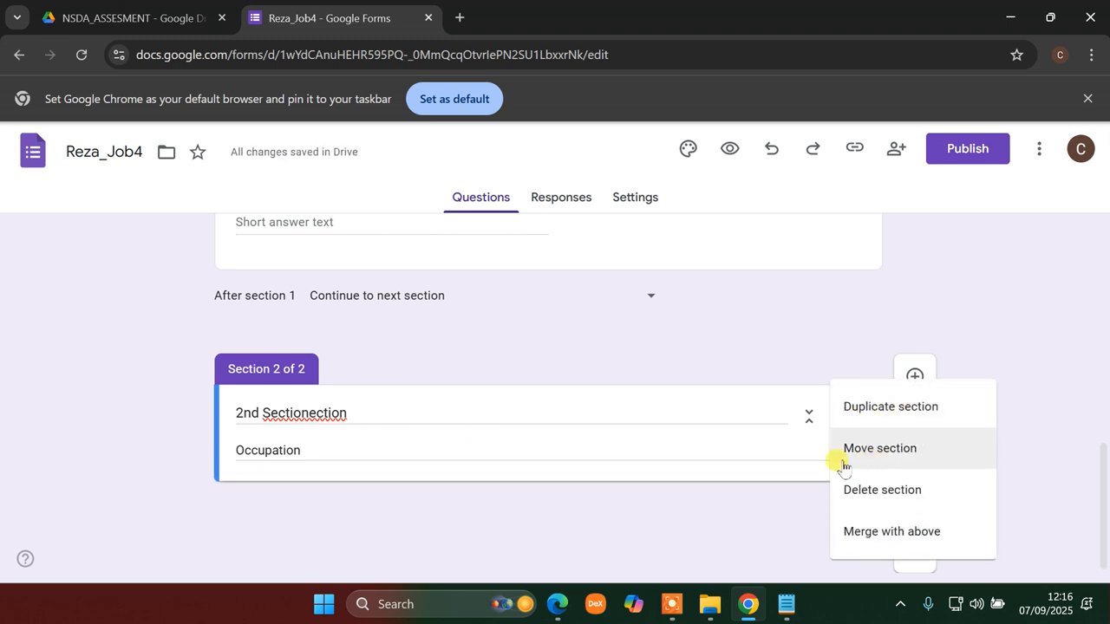
click(739, 444)
double_click(377, 450)
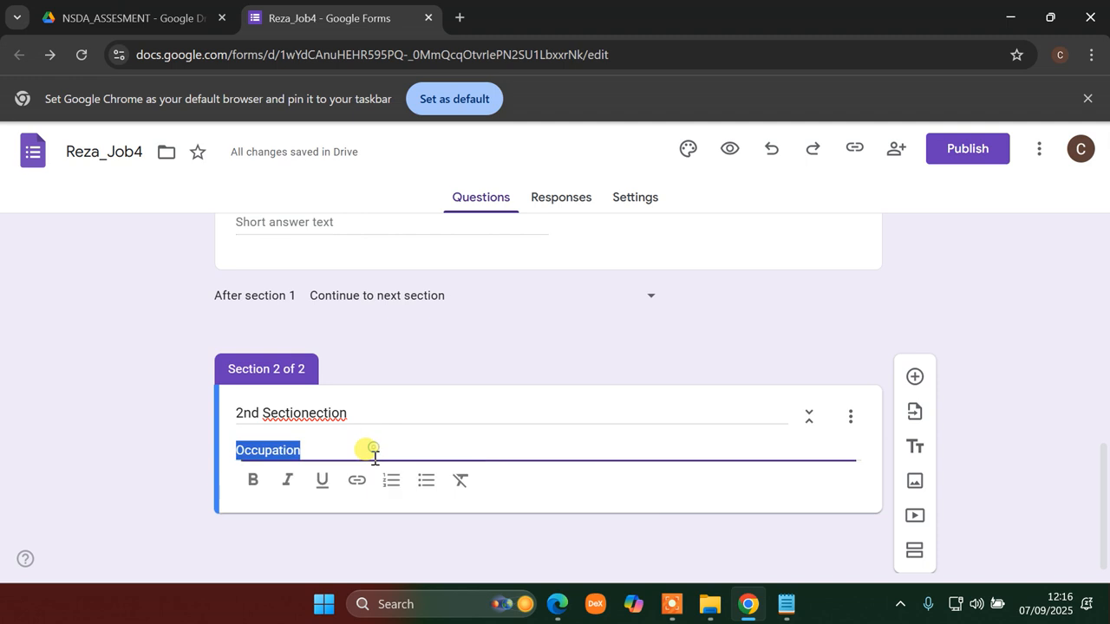
key(BackSpace)
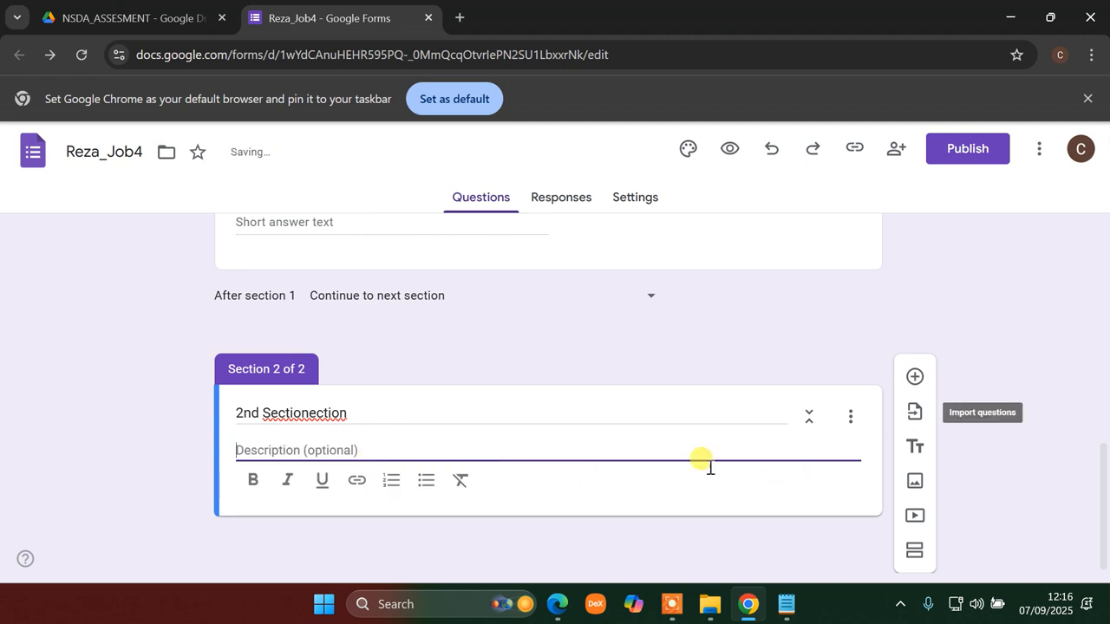
- Add a multiple-choice question titled Occupation to section 2
click(913, 377)
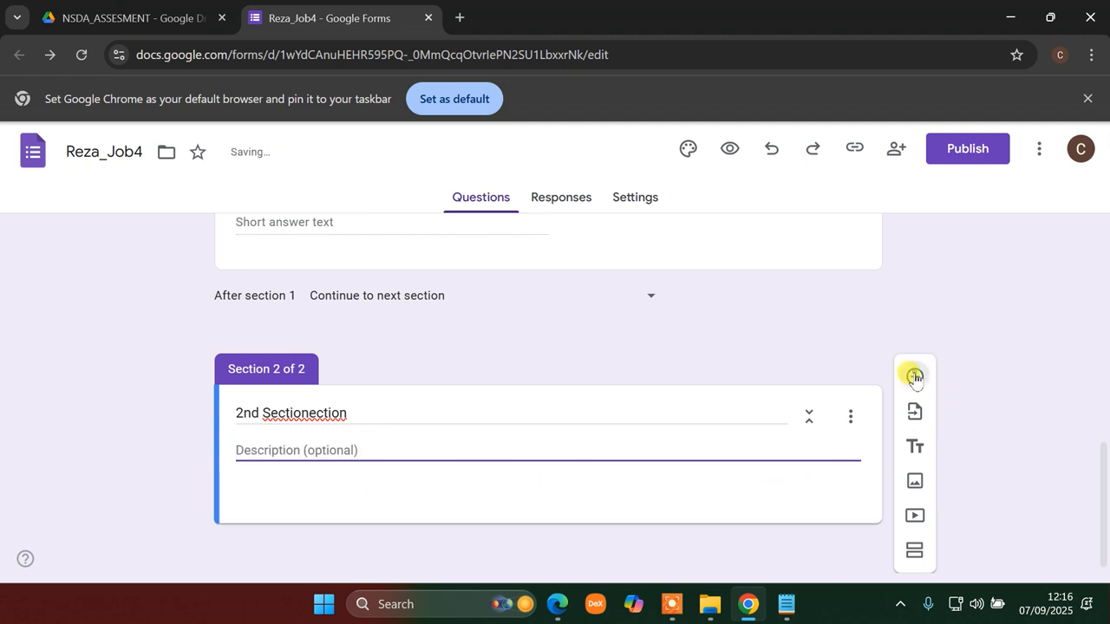
text(Occupation)
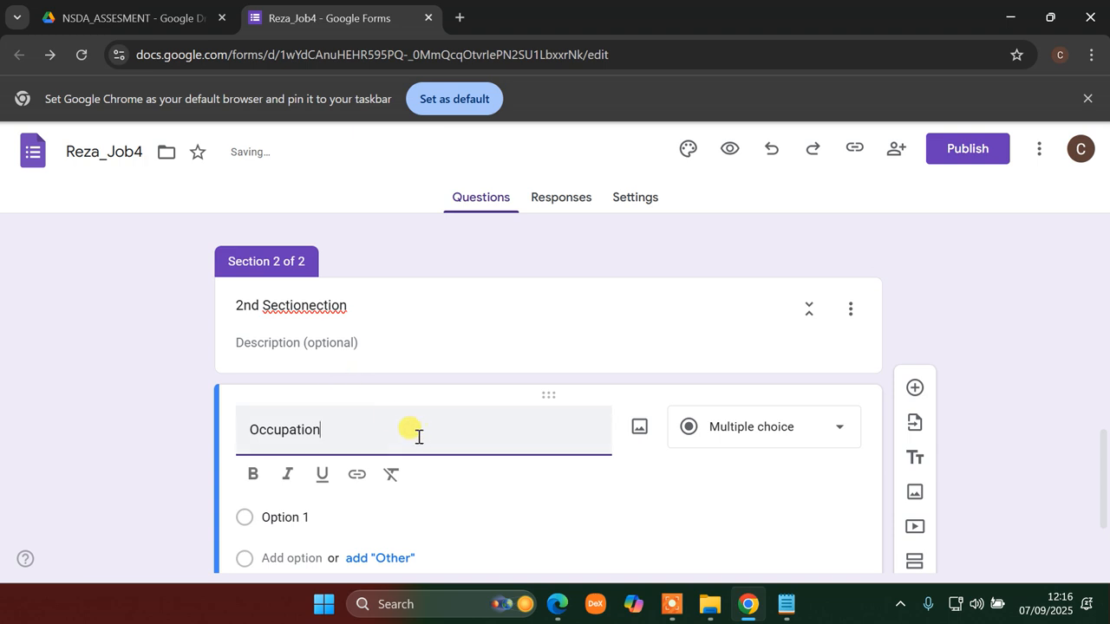
click(774, 425)
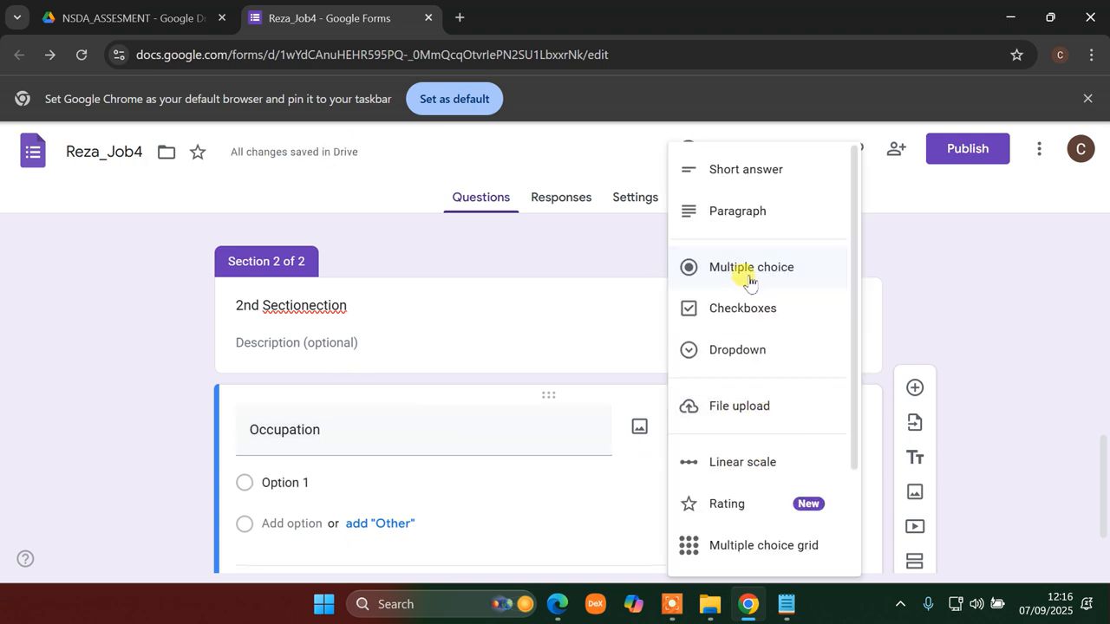
click(778, 291)
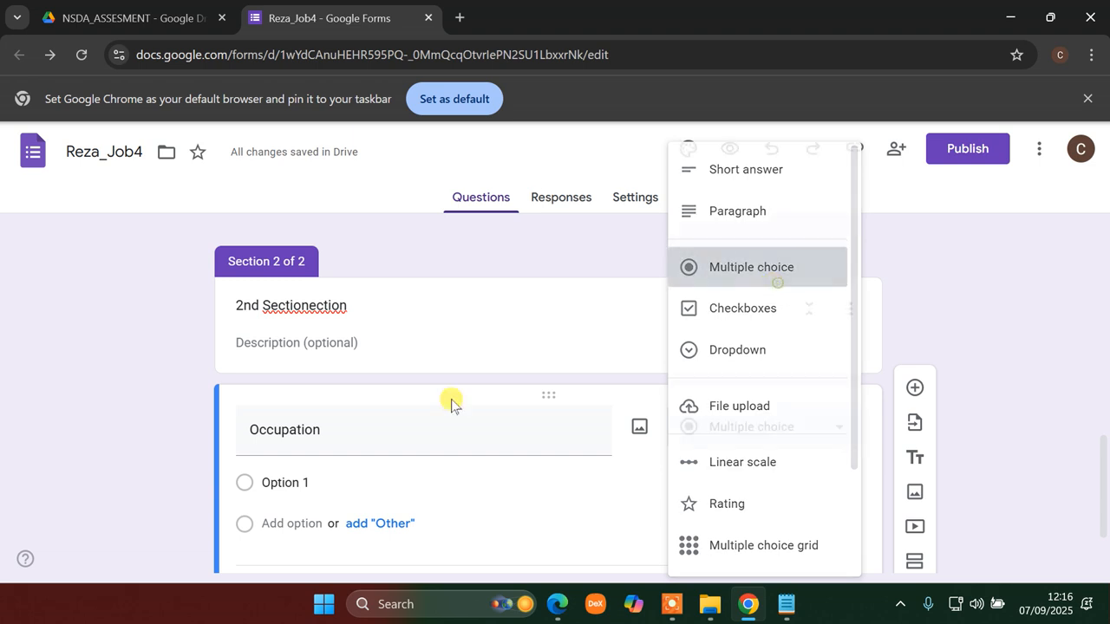
click(319, 483)
click(751, 608)
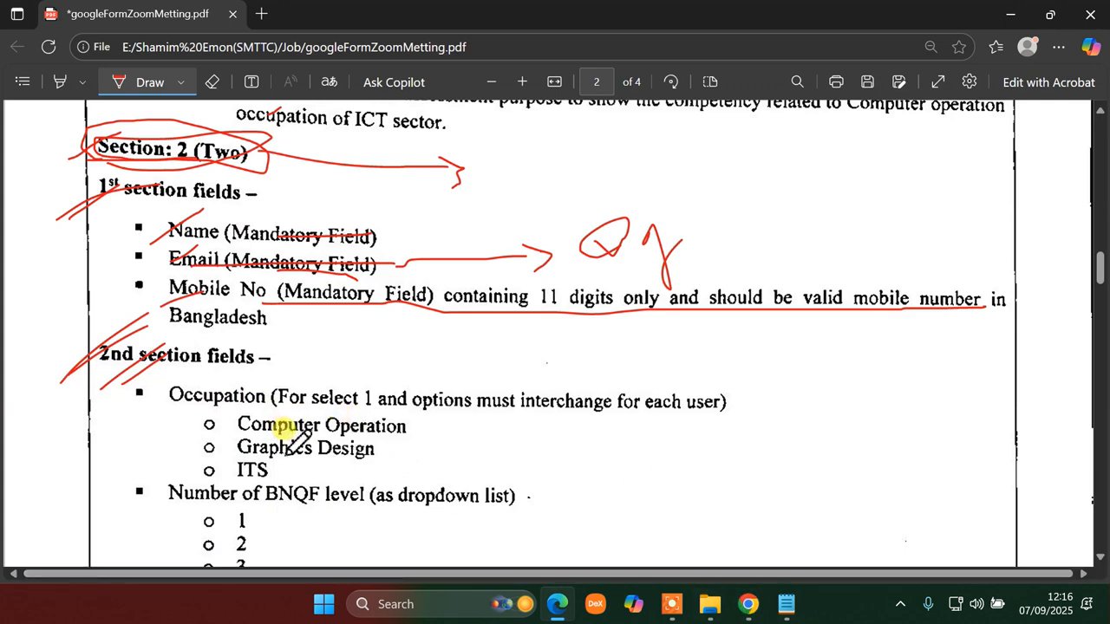
click(748, 605)
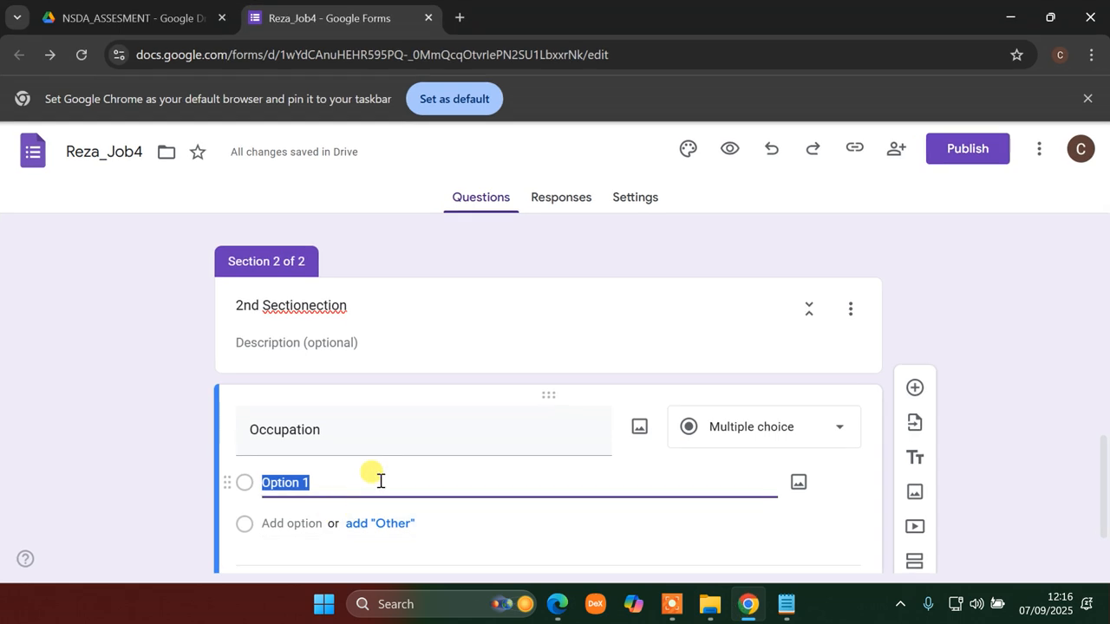
- Give Occupation the options Computer Operation, Graphics Design and IT, and enable Shuffle option order
text(Comp)
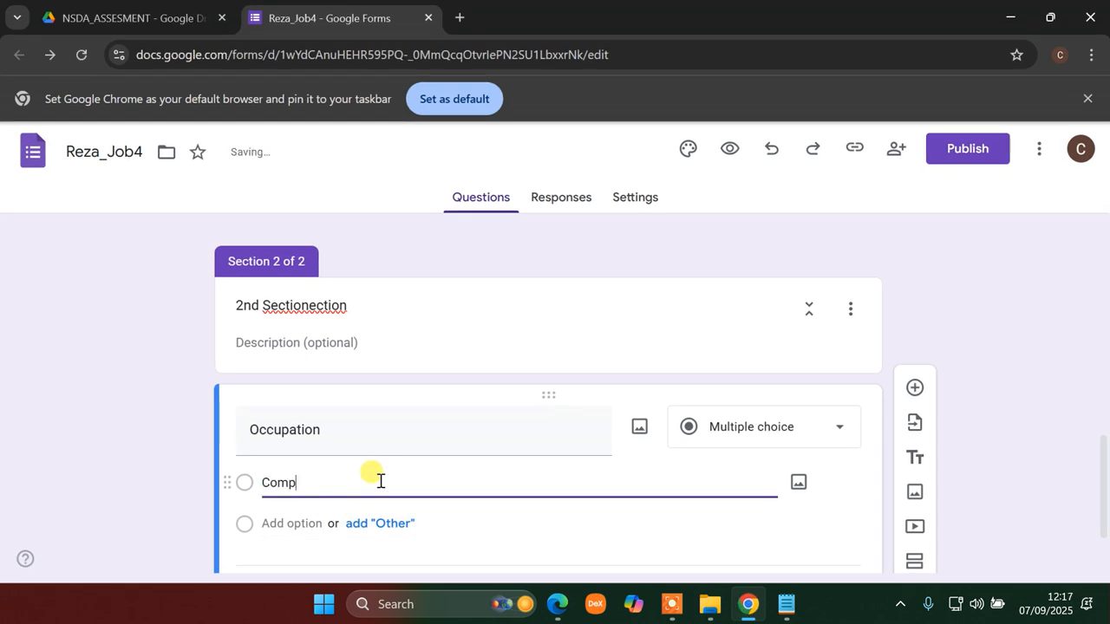
text(uter Operati)
text(on)
click(288, 537)
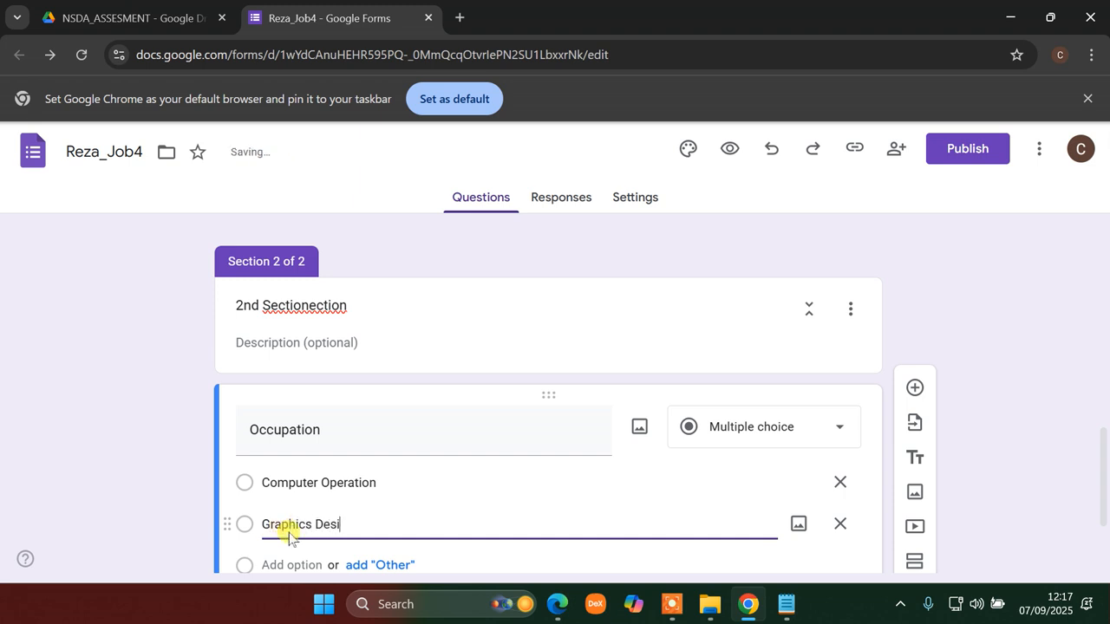
click(289, 556)
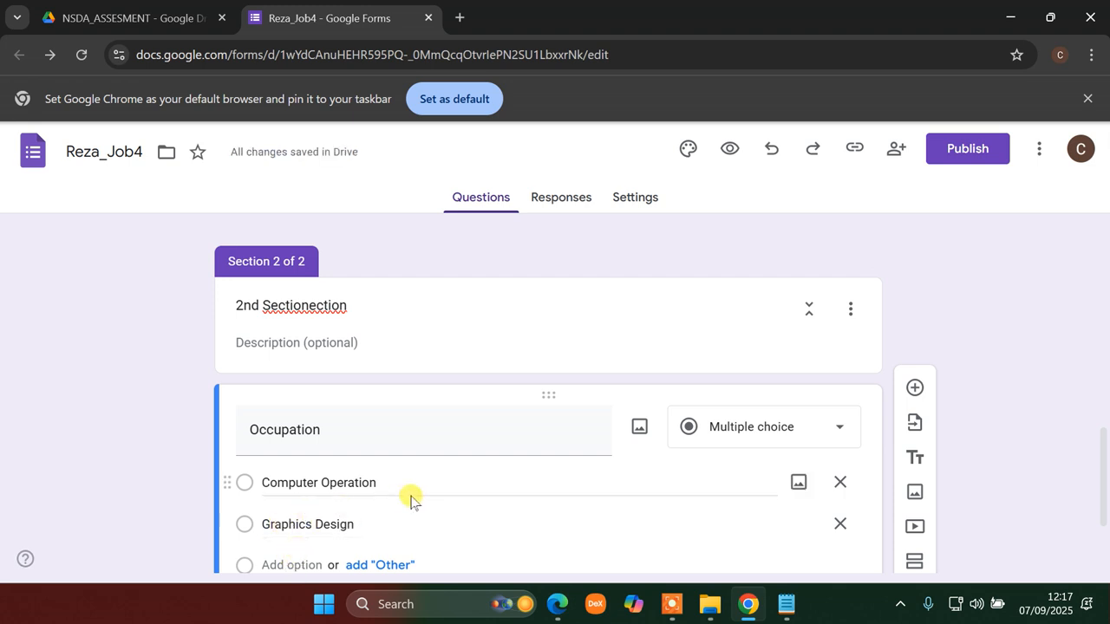
scroll(409, 495, down, 2)
click(305, 425)
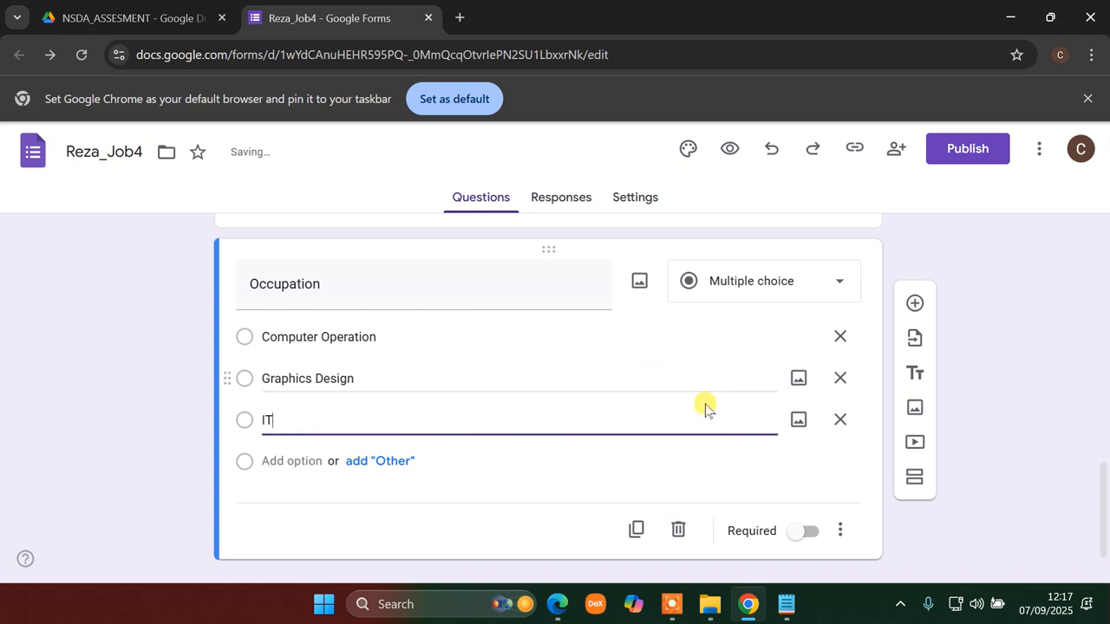
click(839, 531)
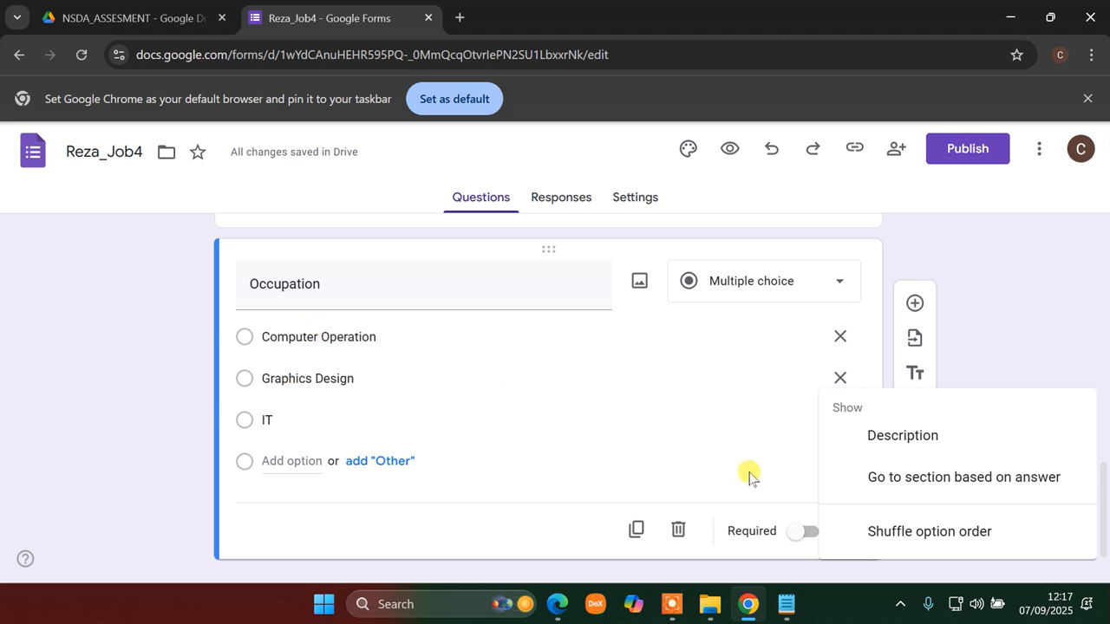
click(931, 535)
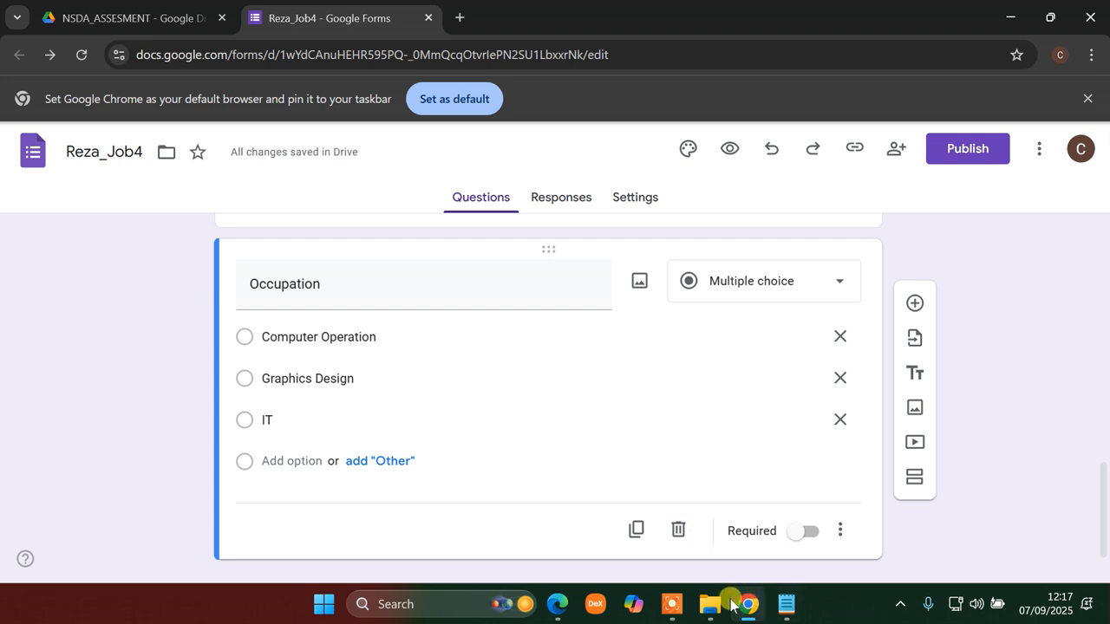
click(557, 605)
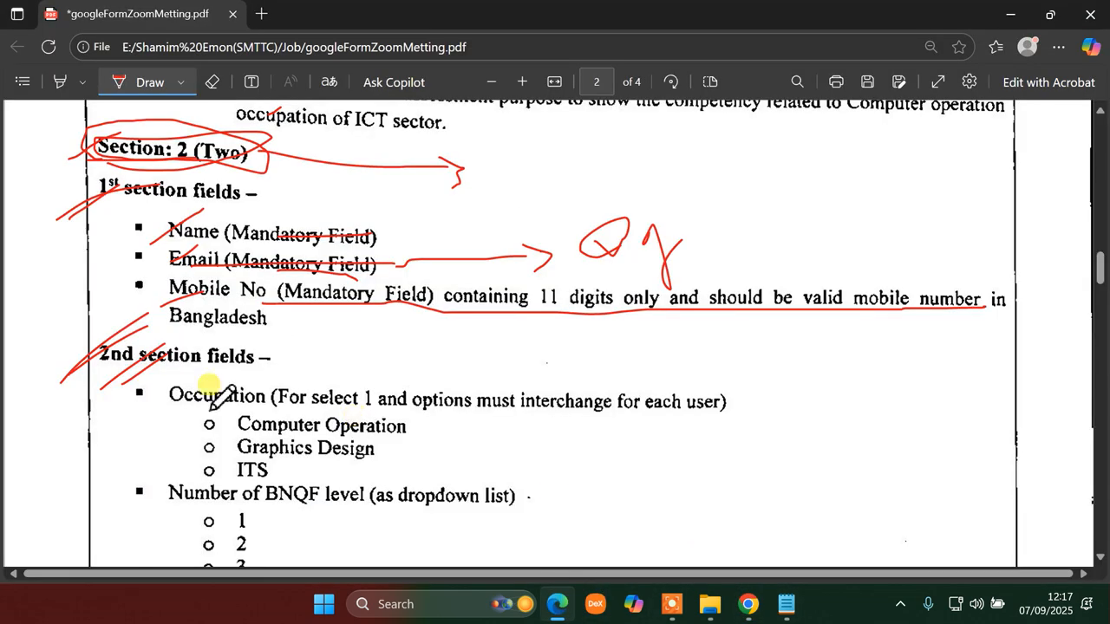
- Add a new question titled 'Number of BNQF level' below Occupation
scroll(269, 499, down, 4)
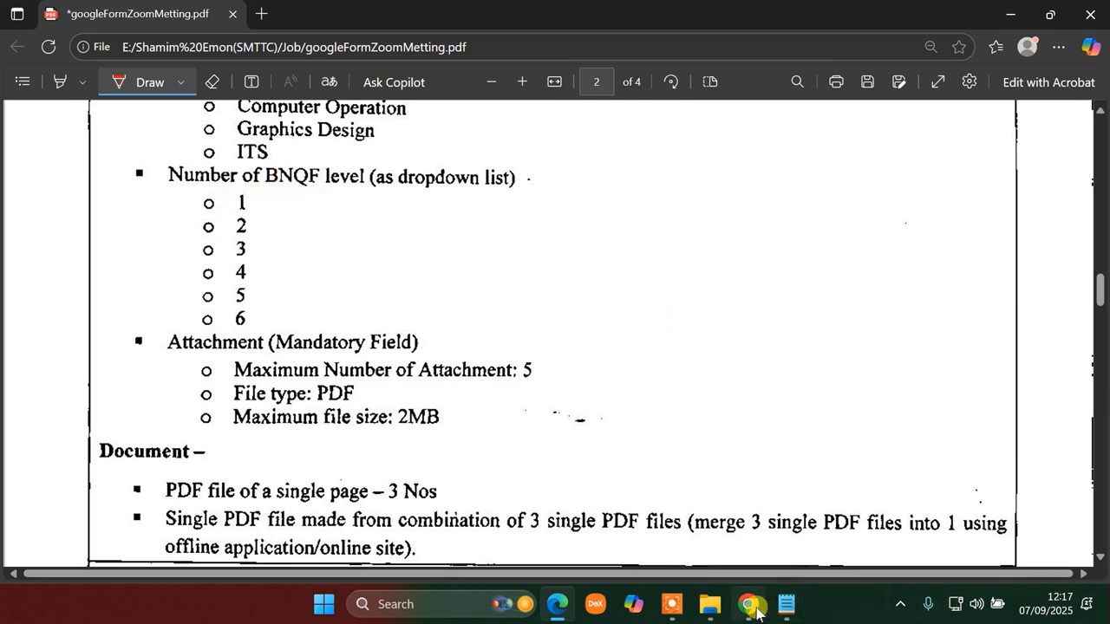
click(783, 608)
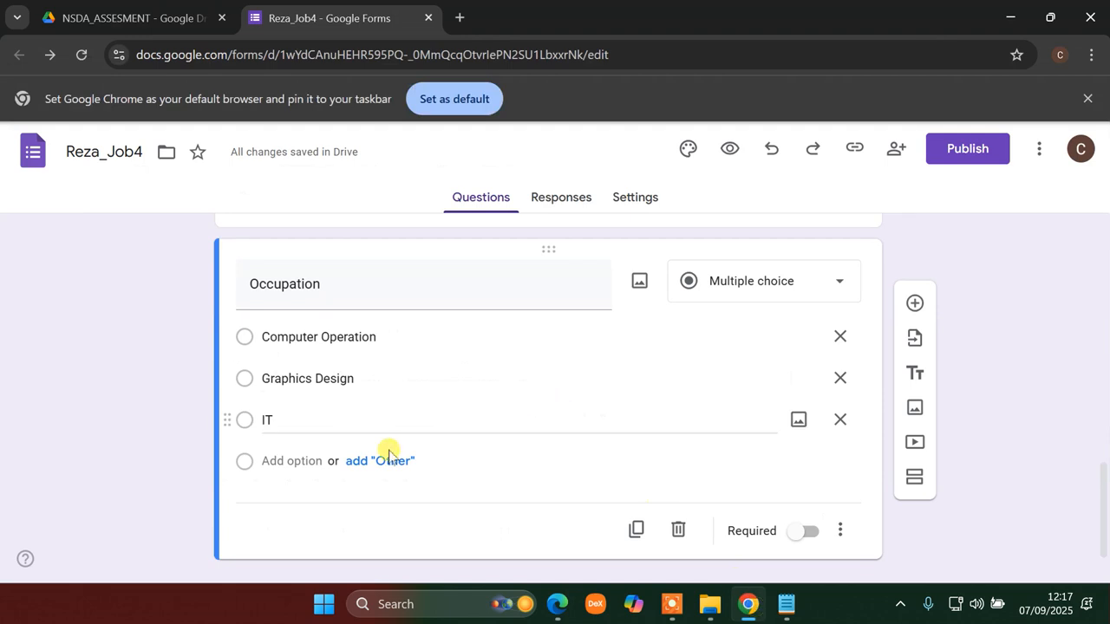
click(916, 303)
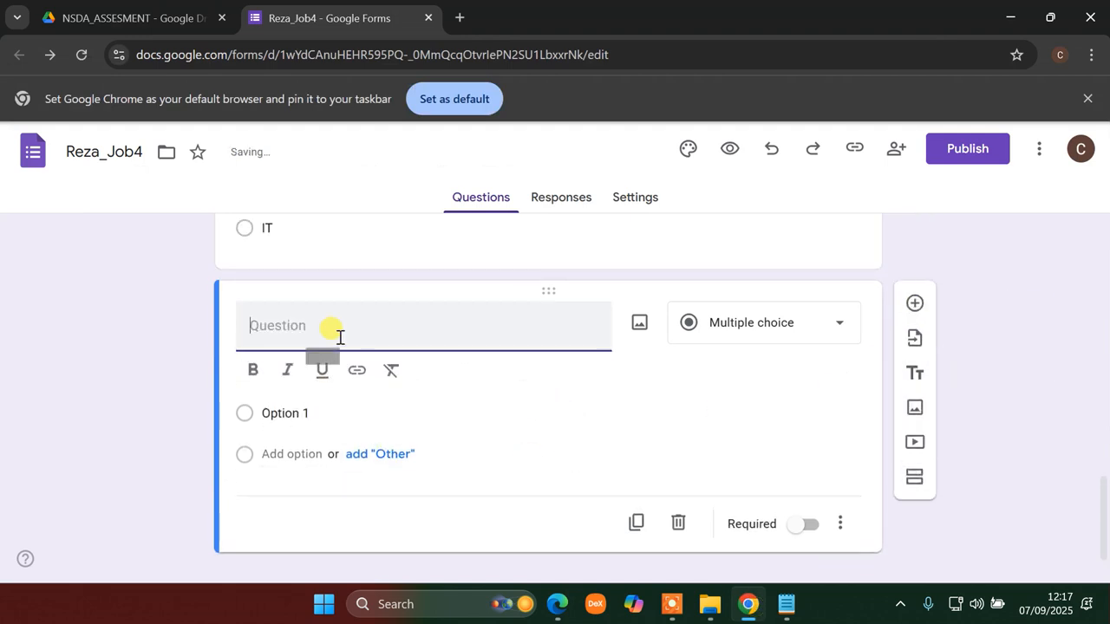
text(Numb)
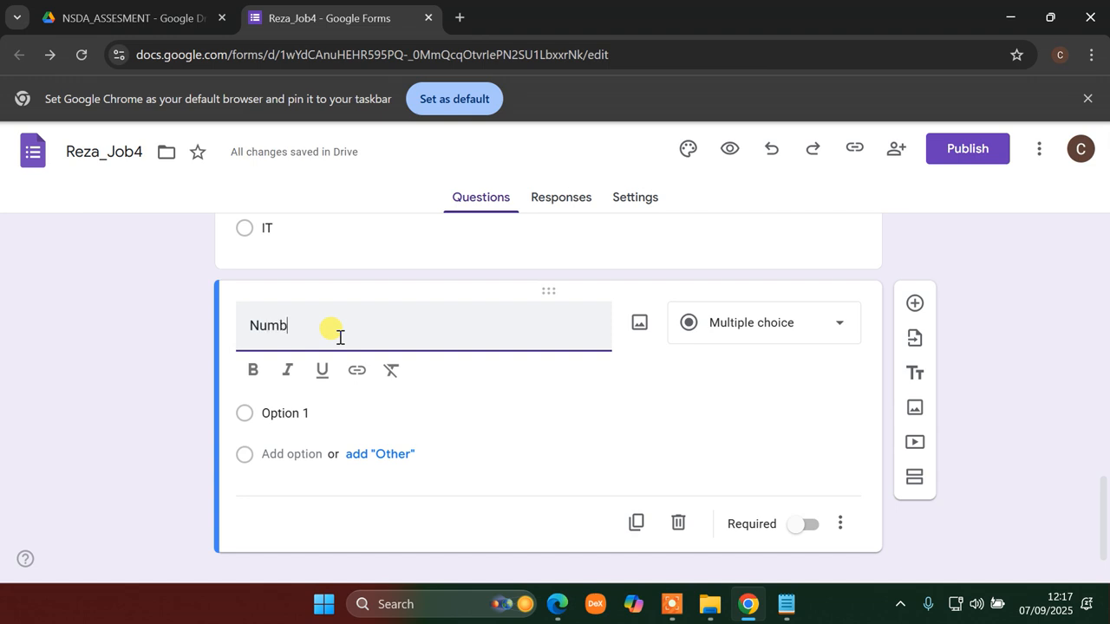
text(er f)
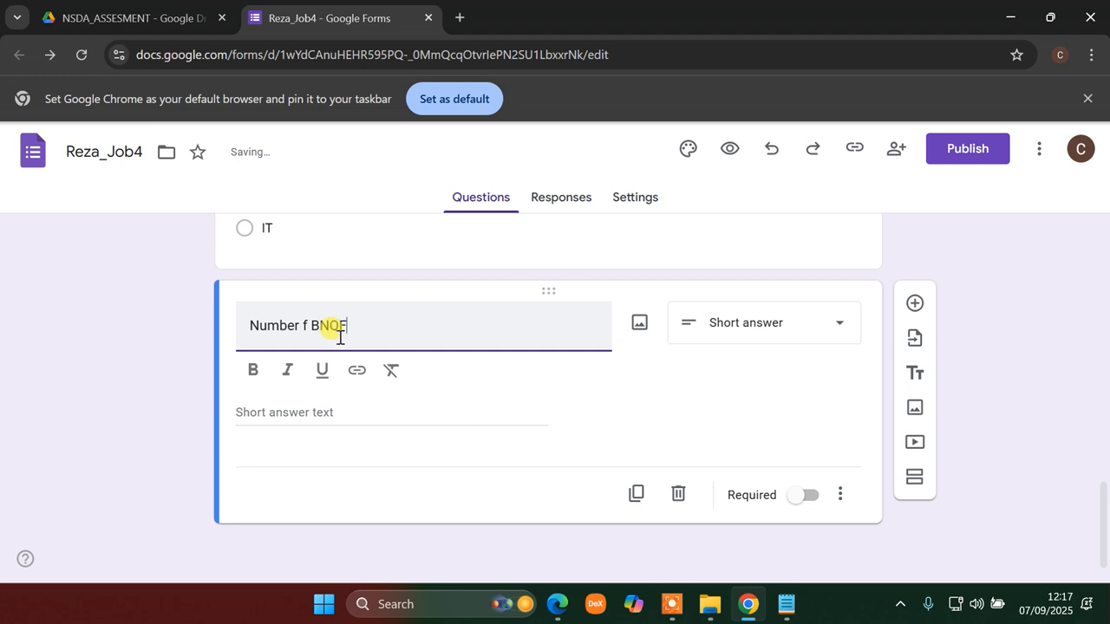
text(BNQF level)
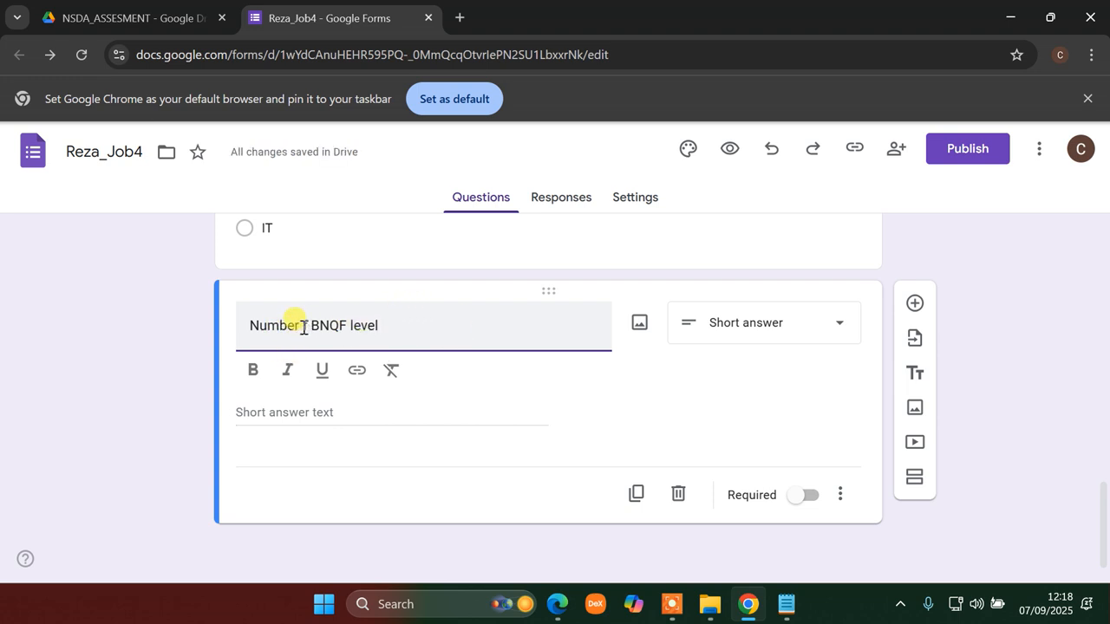
text(o)
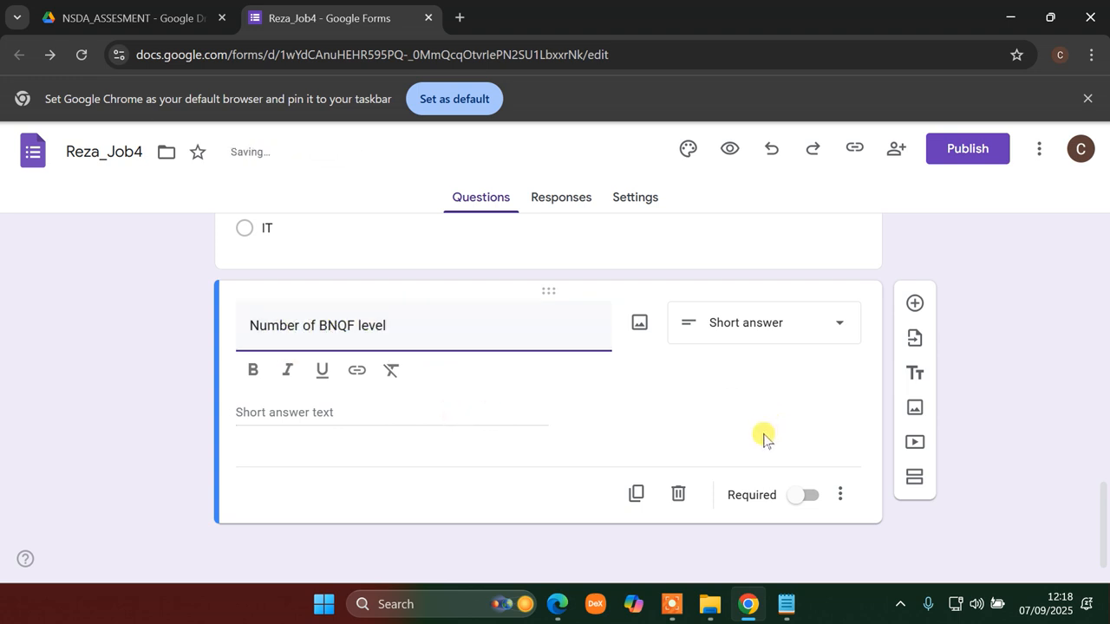
click(552, 606)
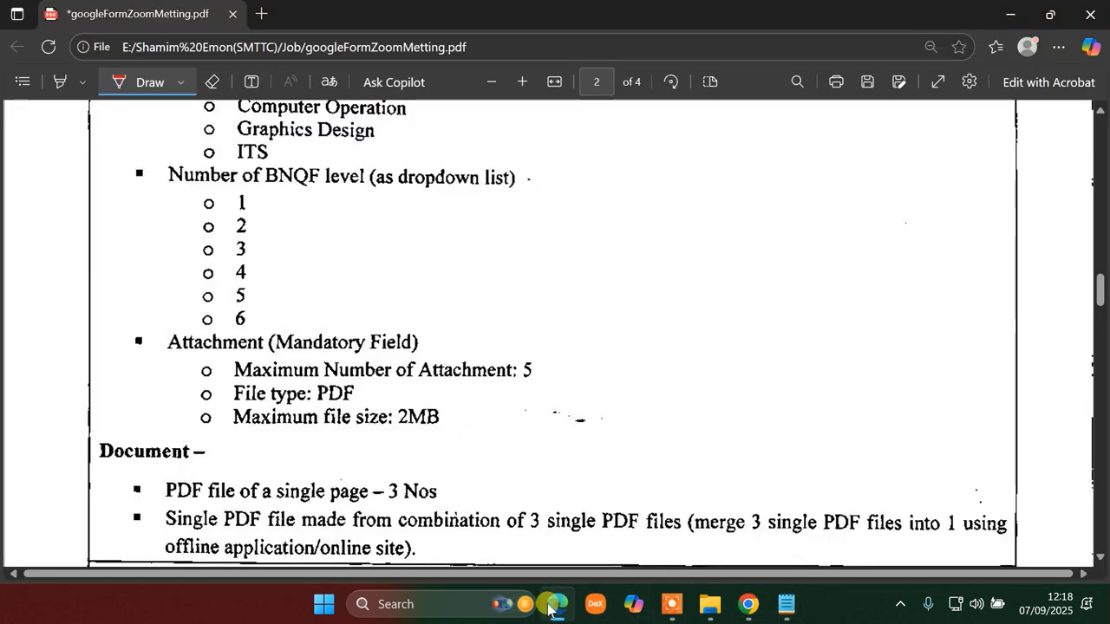
key(alt+Tab)
- Set the BNQF question type to Multiple choice
click(820, 324)
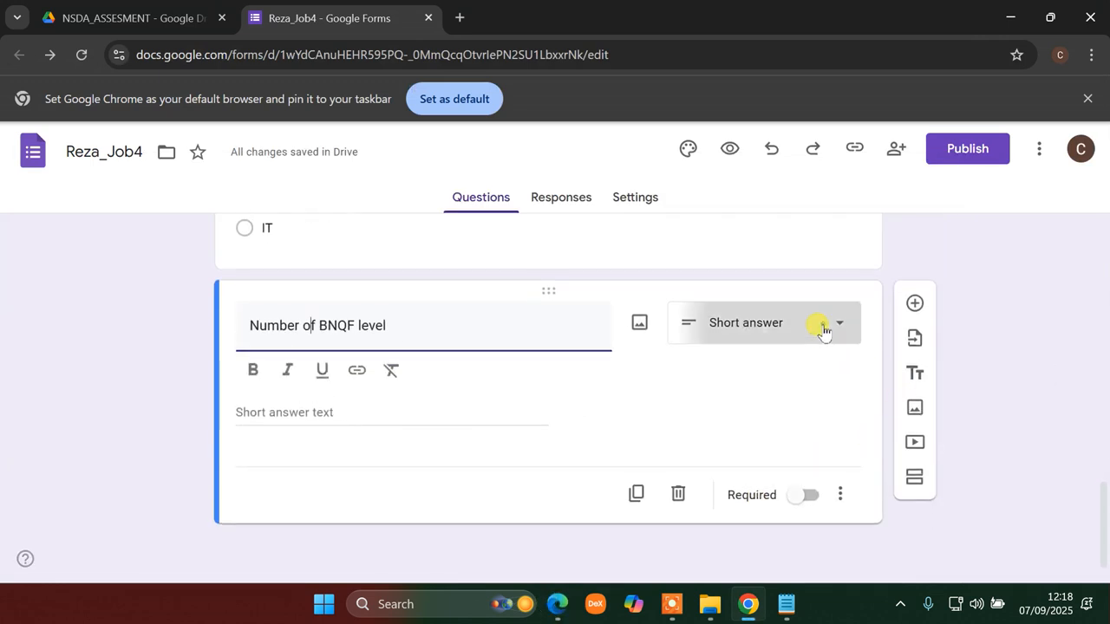
click(736, 271)
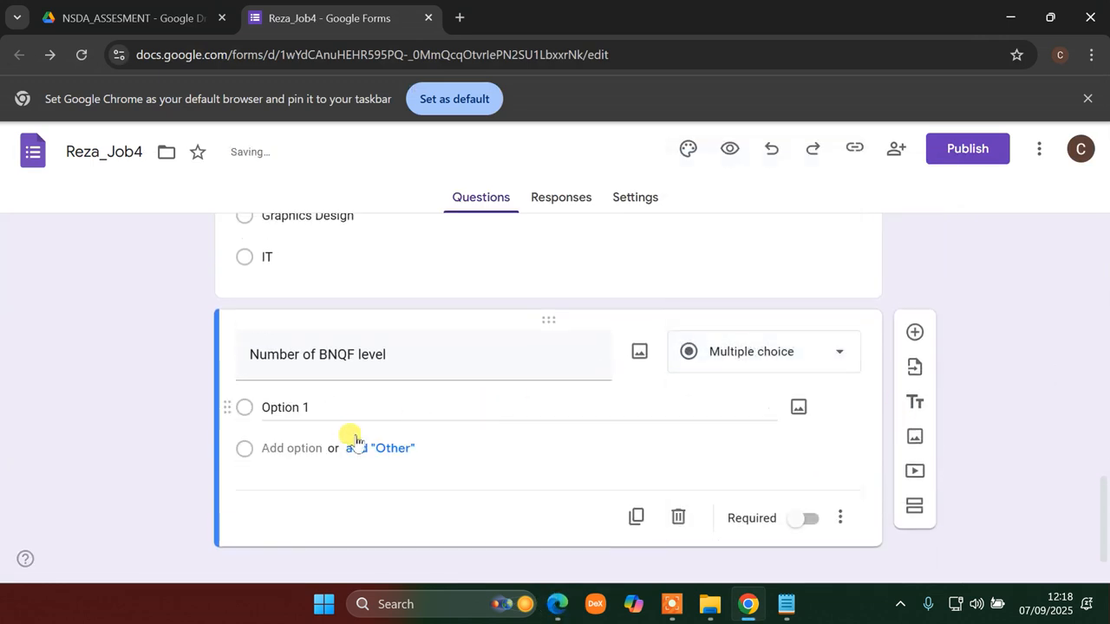
click(555, 606)
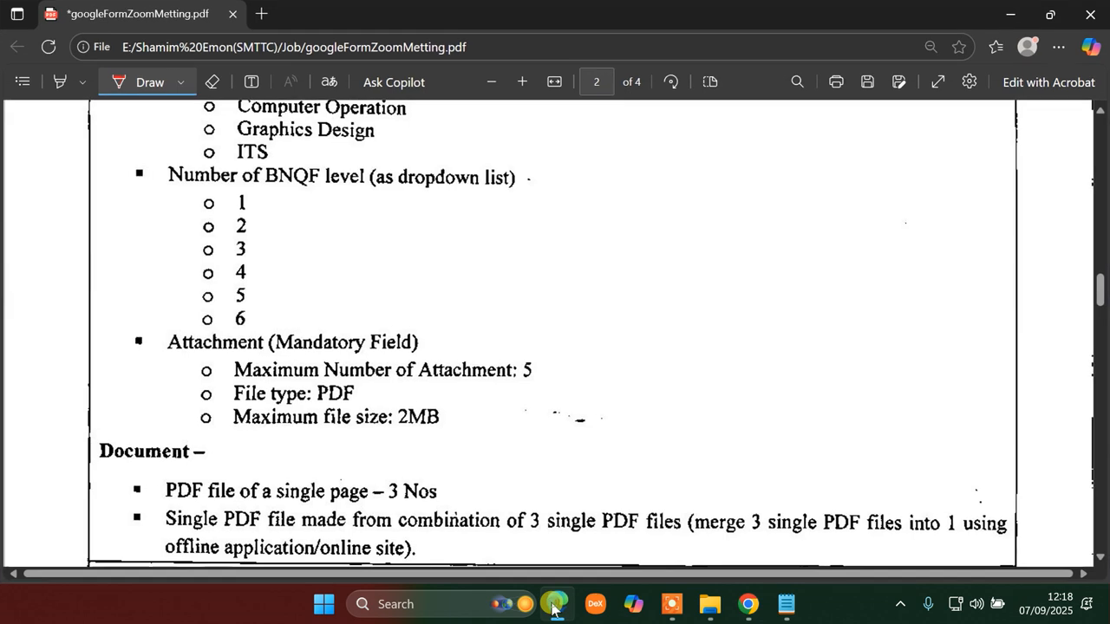
click(555, 606)
- Enter the BNQF level answer options 1, 2, 3, 4, 5 and 6
click(290, 411)
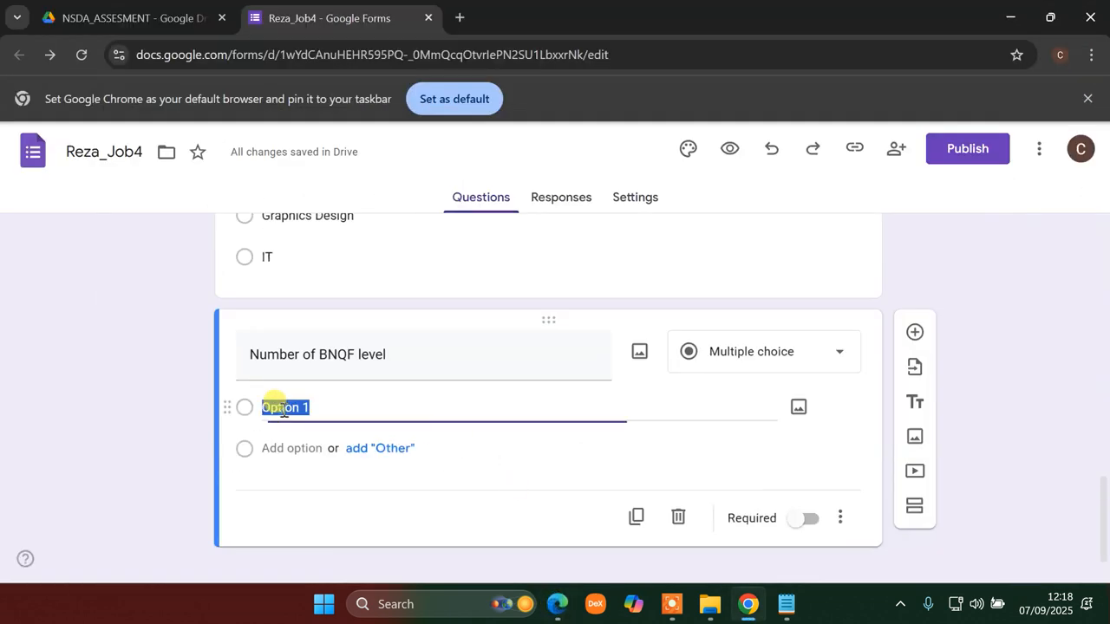
text(1)
key(Return)
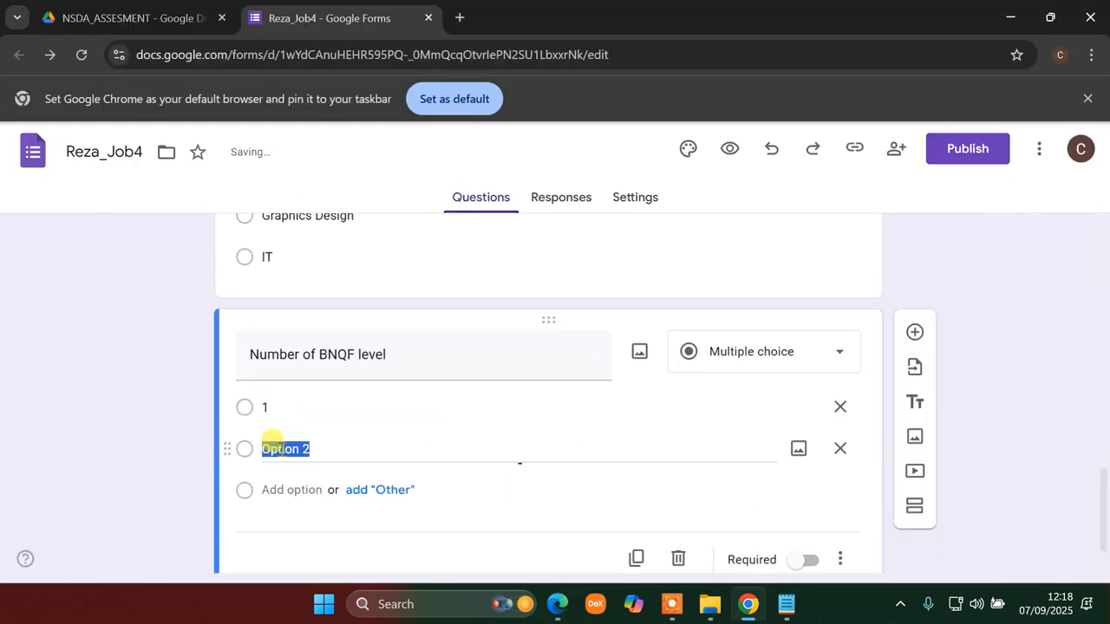
text(2)
click(292, 488)
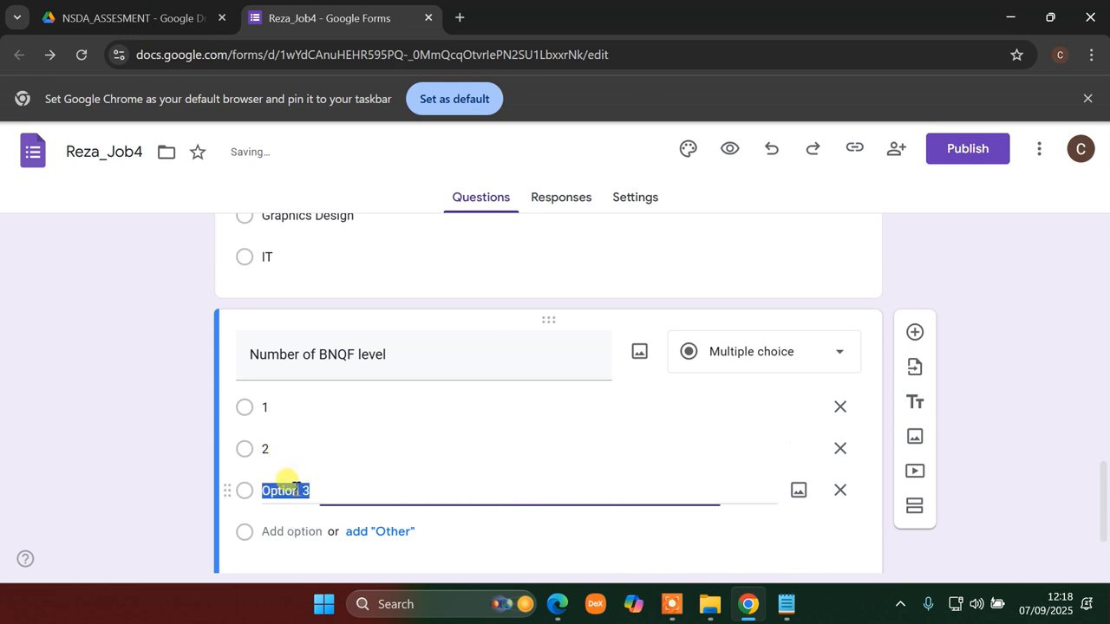
click(288, 530)
text(4)
scroll(281, 520, down, 2)
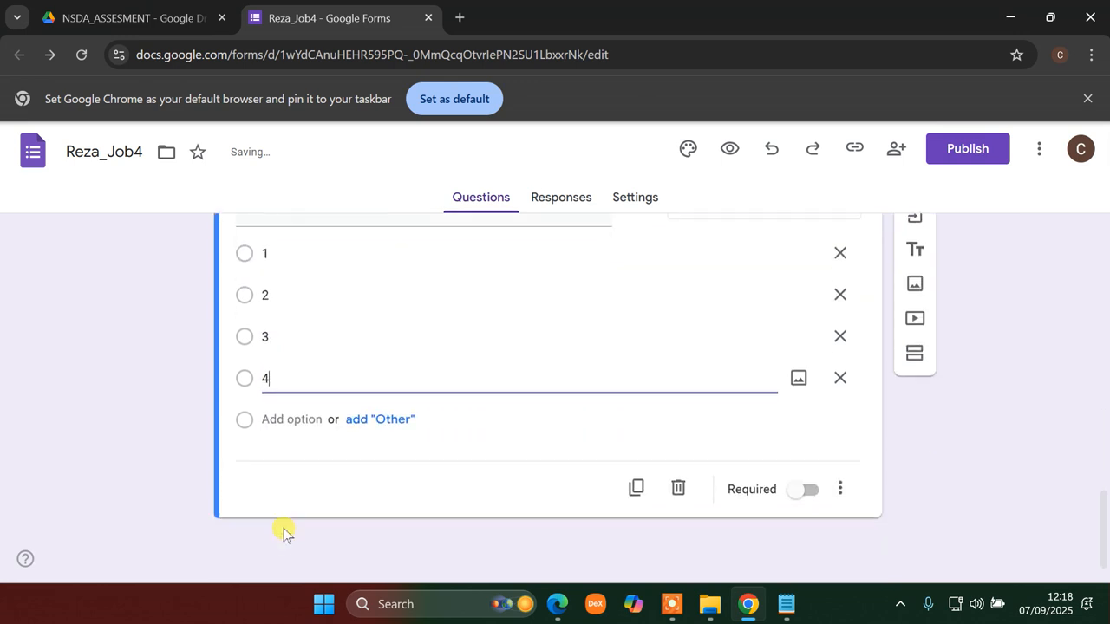
click(286, 421)
click(288, 464)
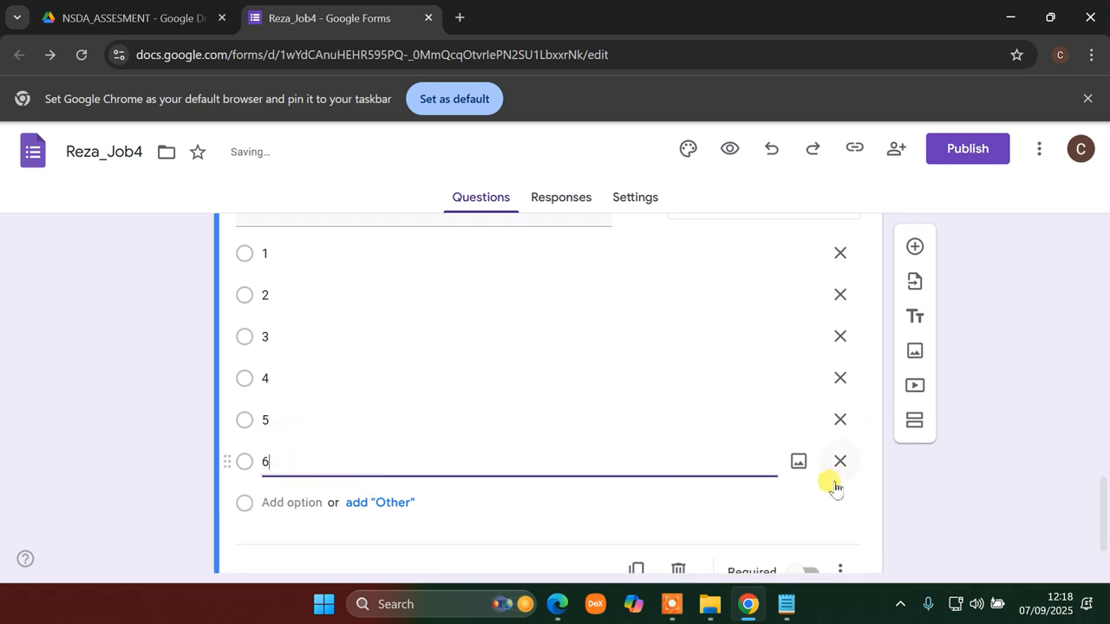
mouse_move(749, 616)
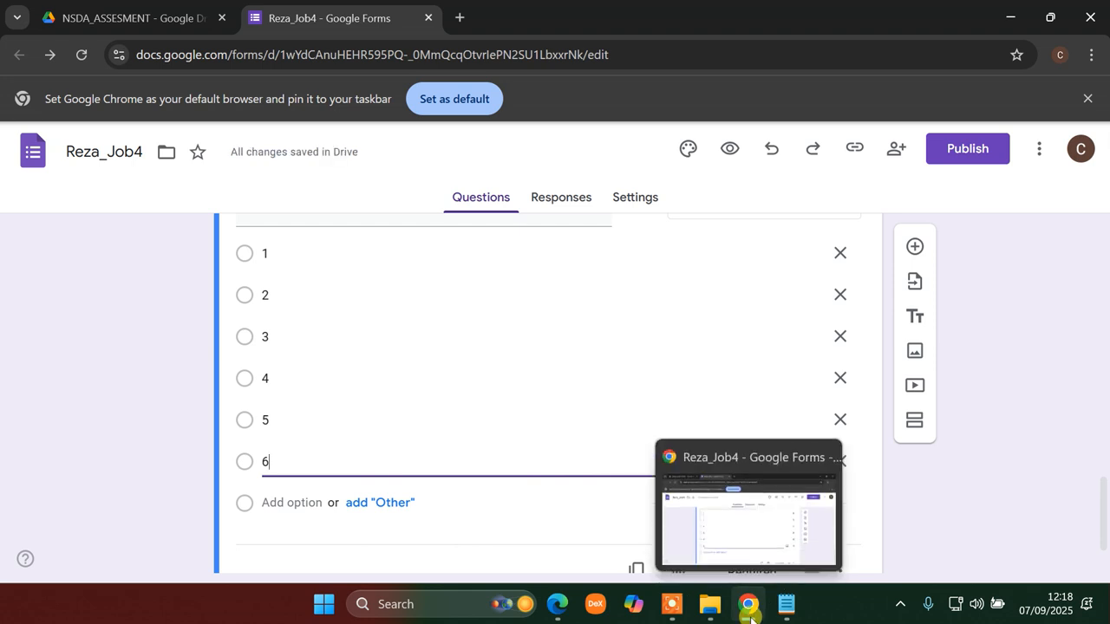
click(557, 604)
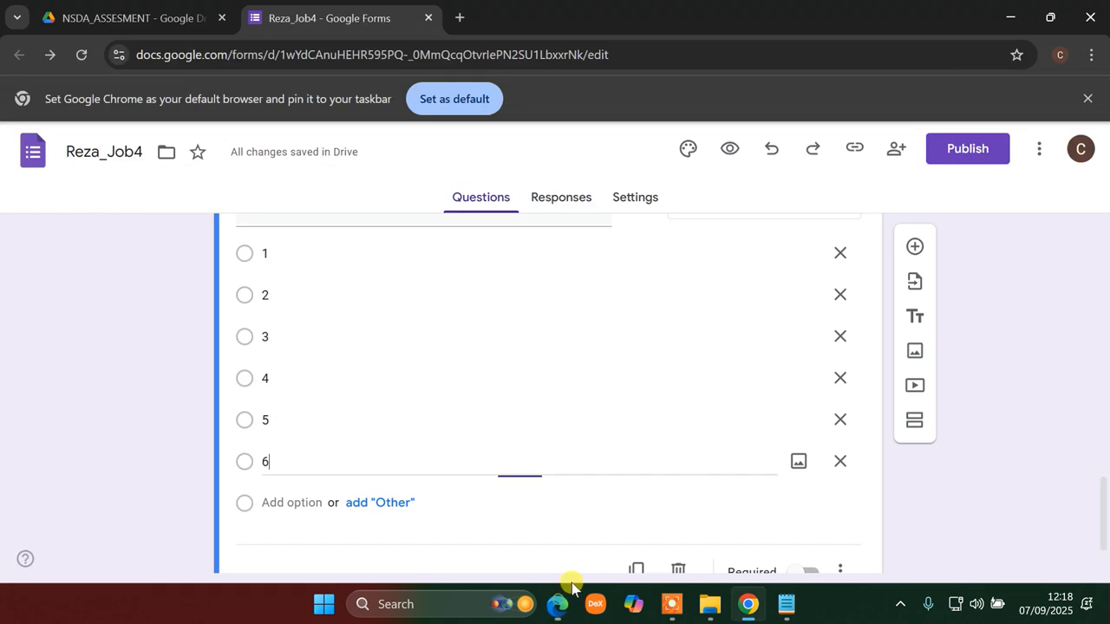
click(562, 598)
- Change the BNQF question to a Dropdown and add a new blank question below it
scroll(818, 345, up, 7)
scroll(818, 365, down, 7)
scroll(843, 304, up, 4)
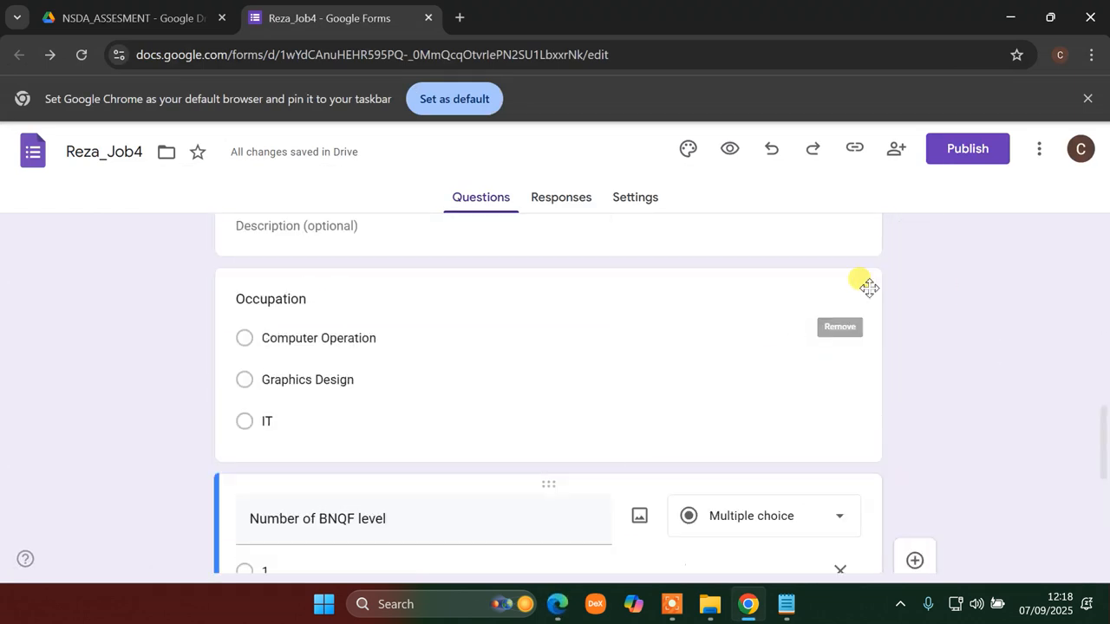
click(840, 521)
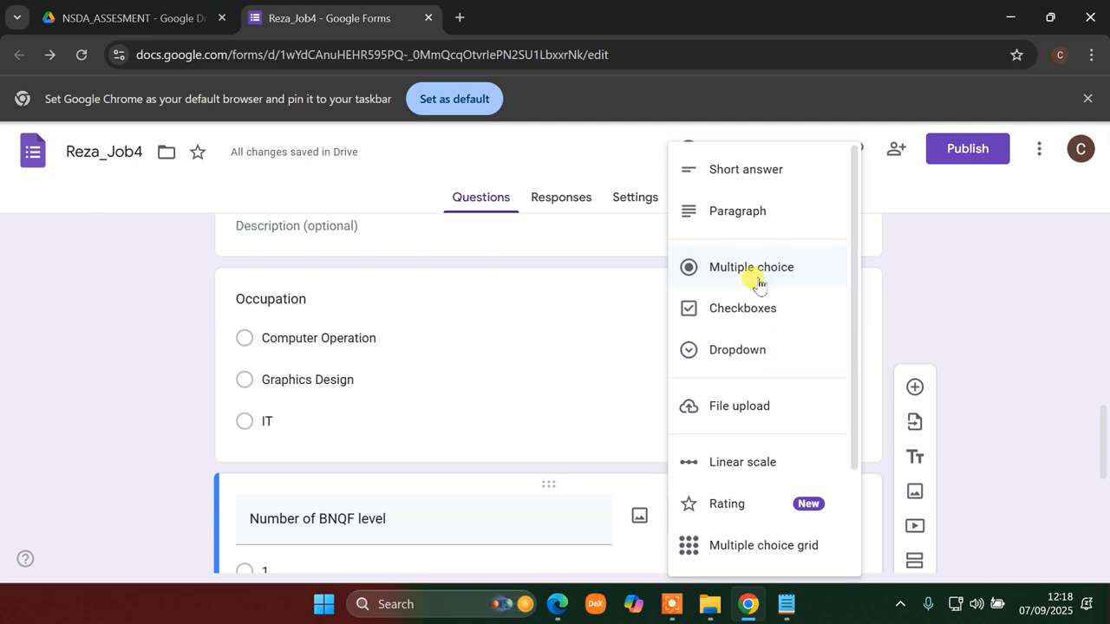
click(738, 348)
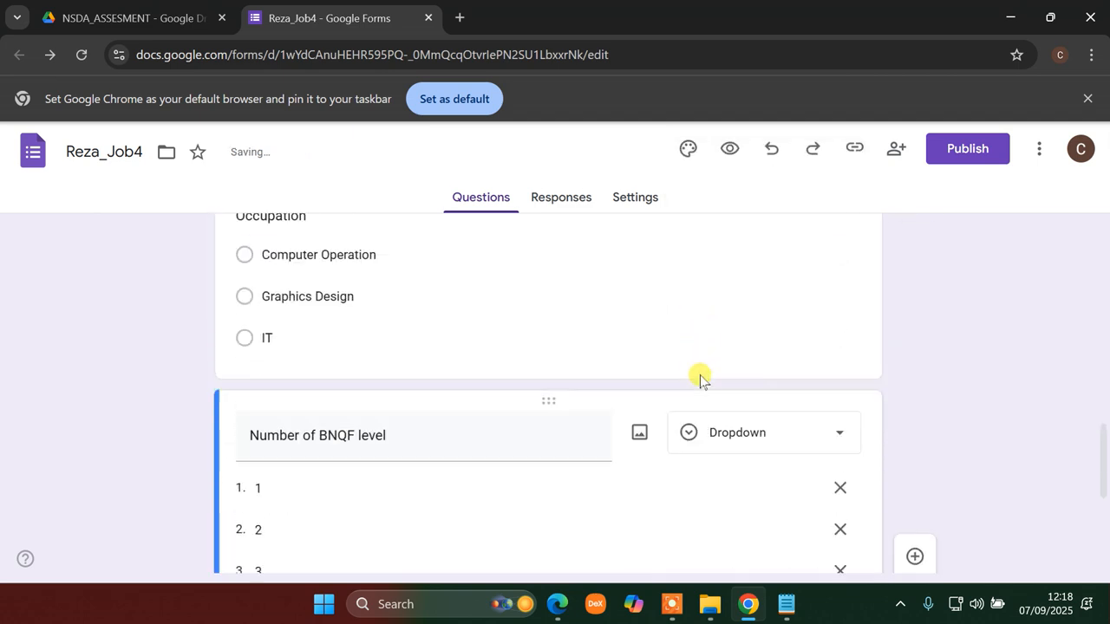
scroll(350, 500, down, 4)
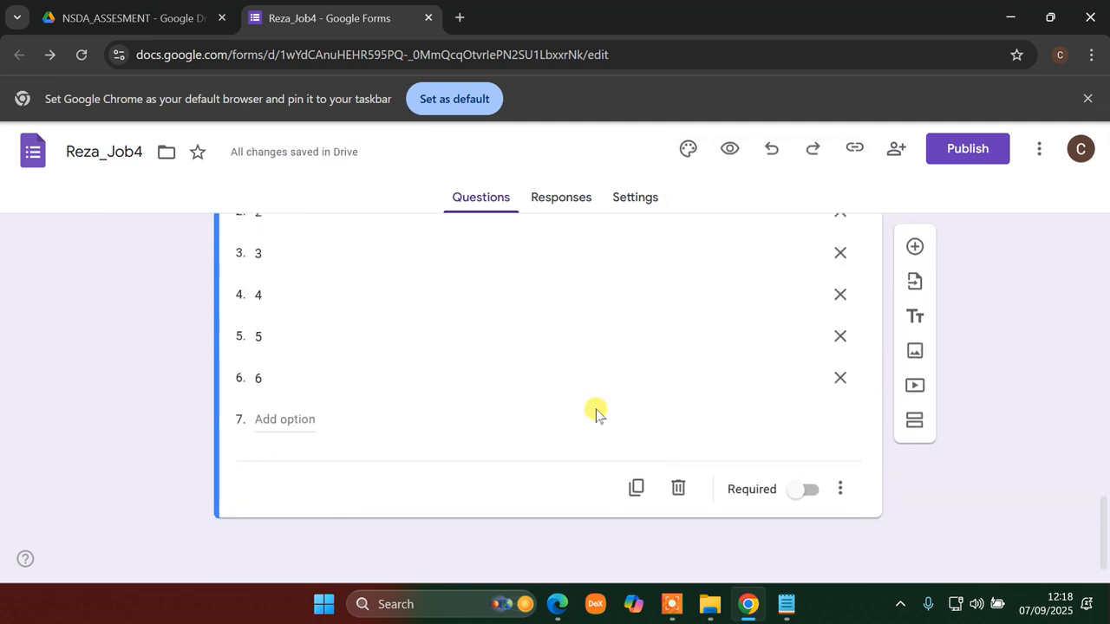
click(557, 605)
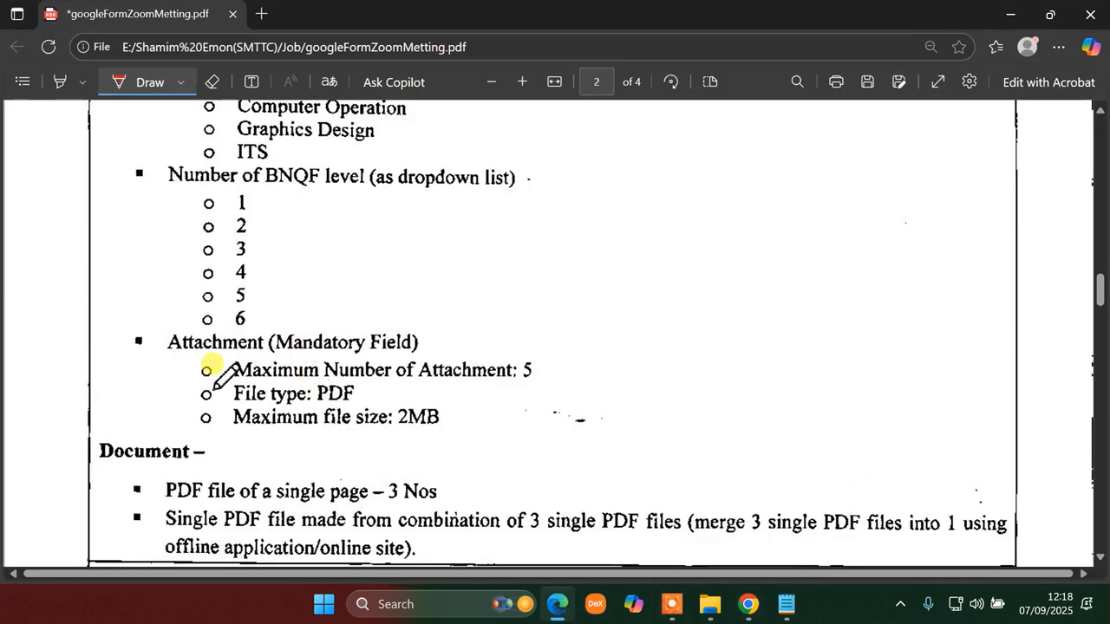
click(749, 604)
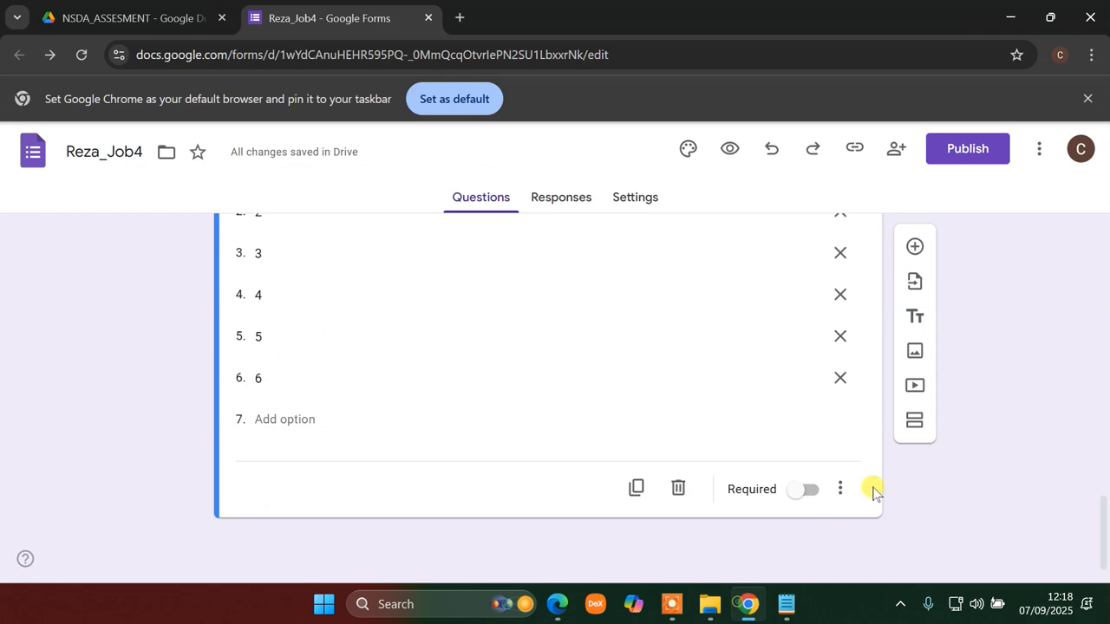
click(915, 247)
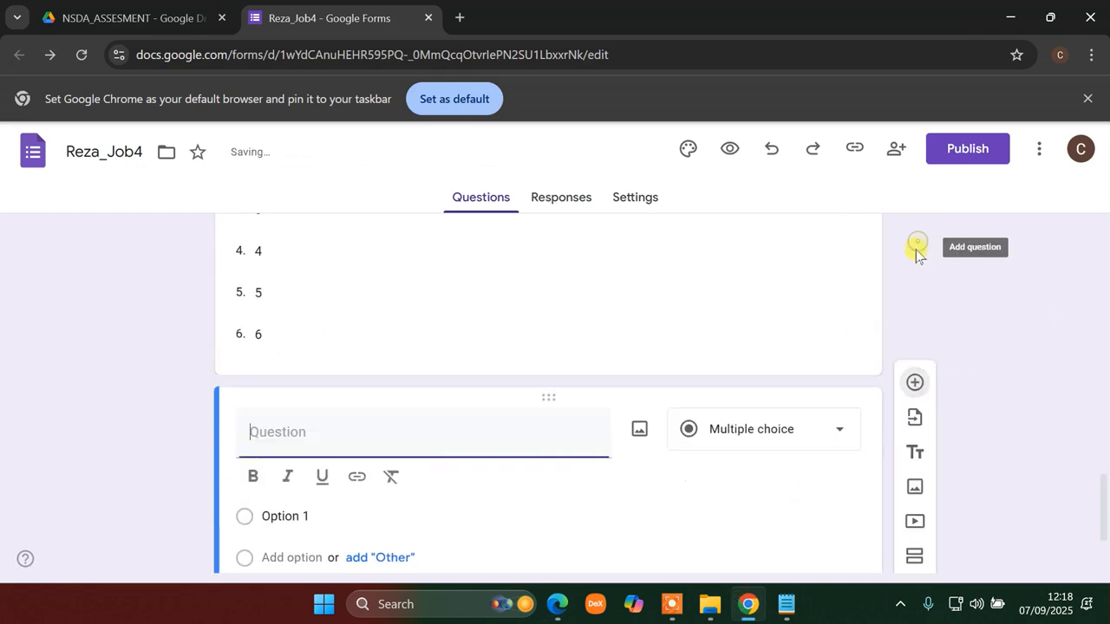
- Make the new question a File upload, accepting that respondents upload files to Drive
click(763, 303)
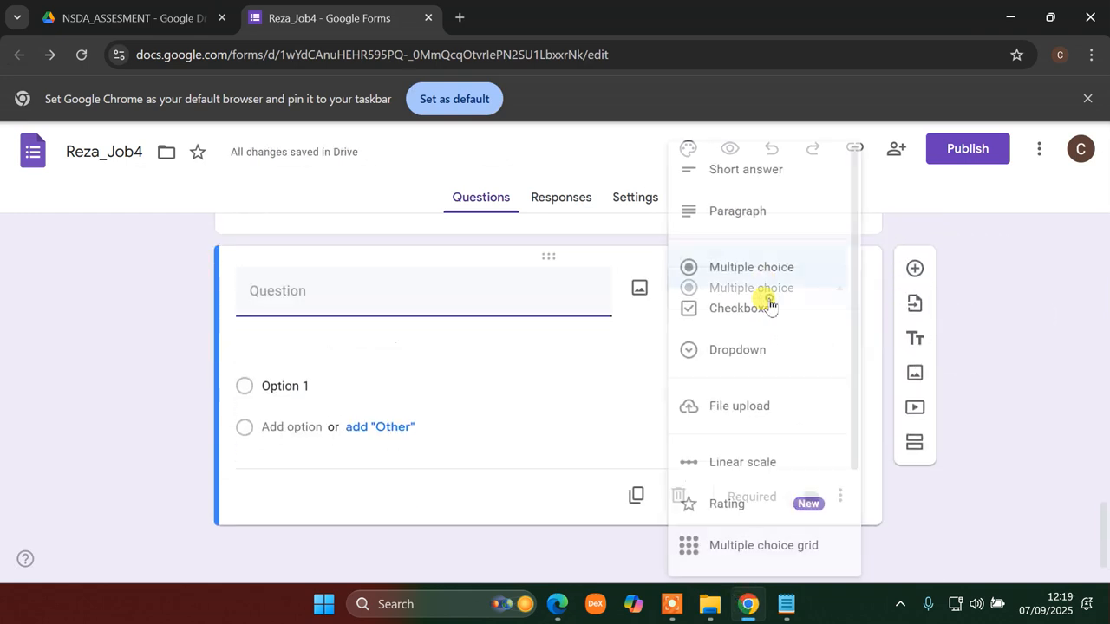
click(1058, 264)
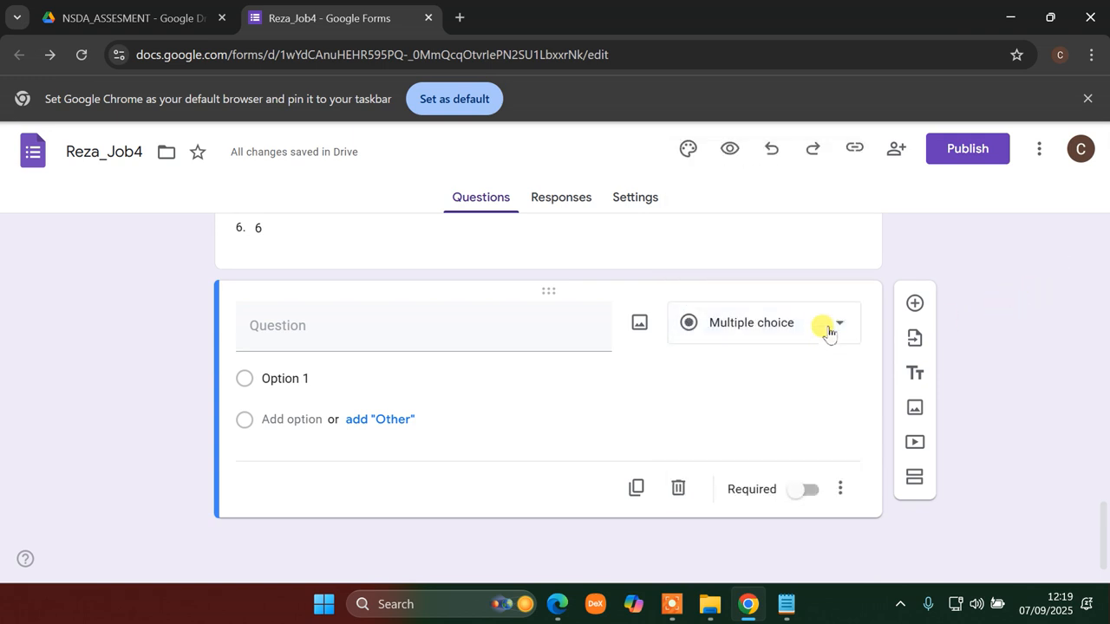
click(828, 332)
click(973, 286)
click(837, 329)
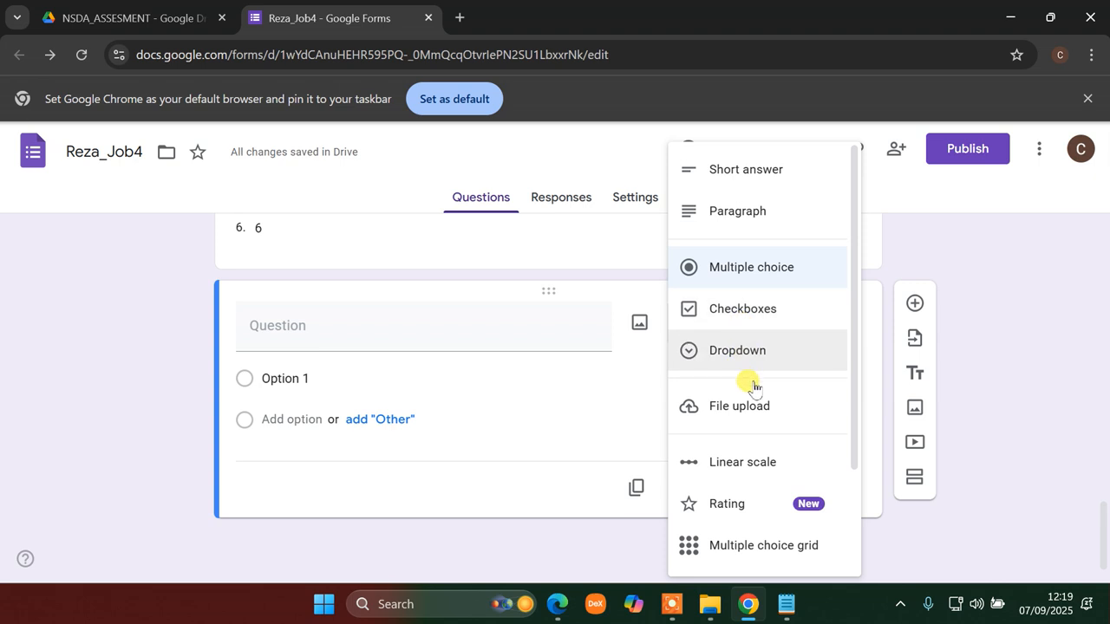
click(722, 409)
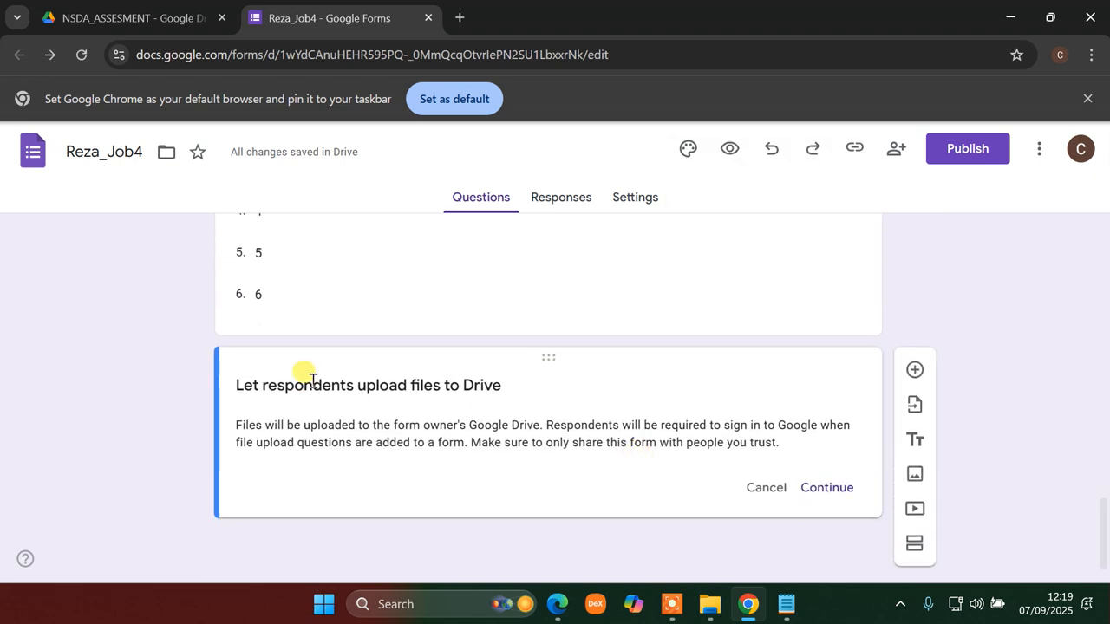
click(838, 489)
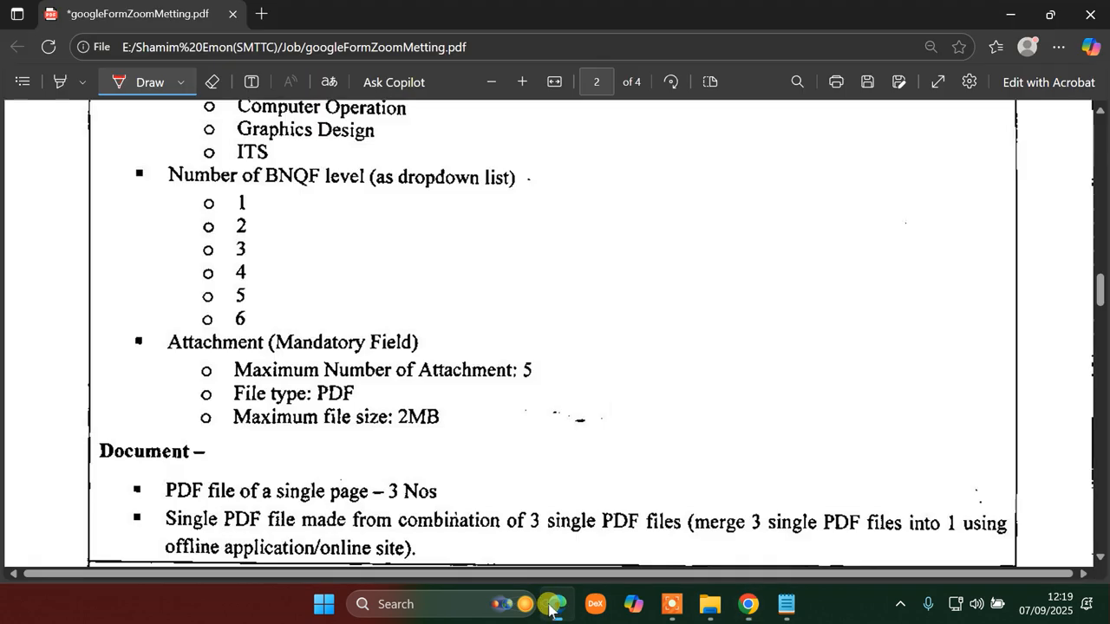
- Underline 'PDF' in the requirements document's attachment rules, then return to the form
click(557, 605)
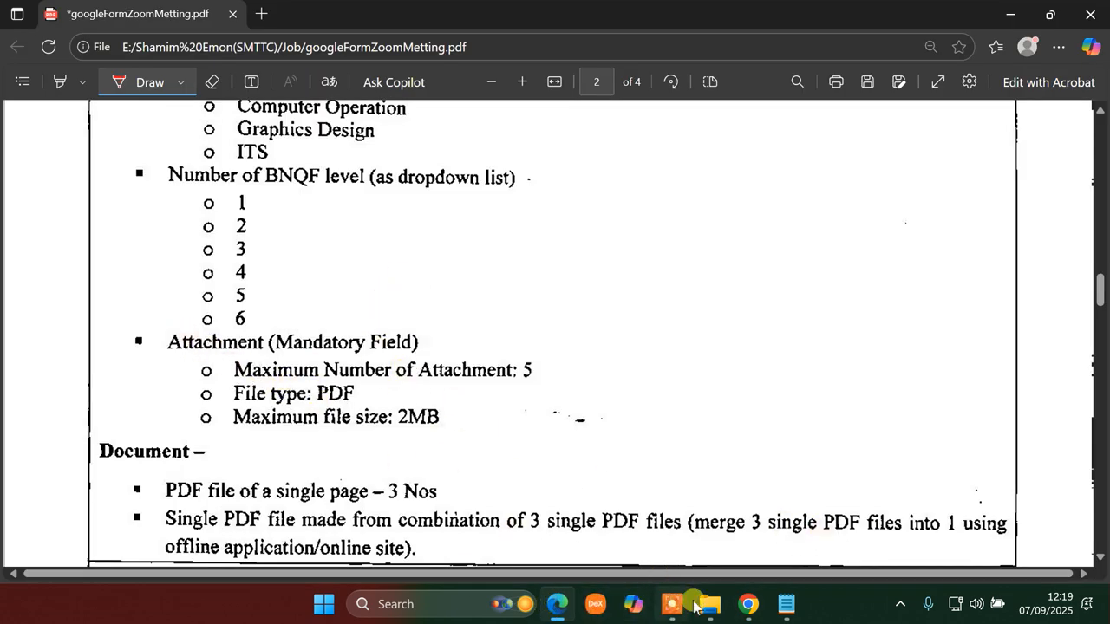
click(749, 605)
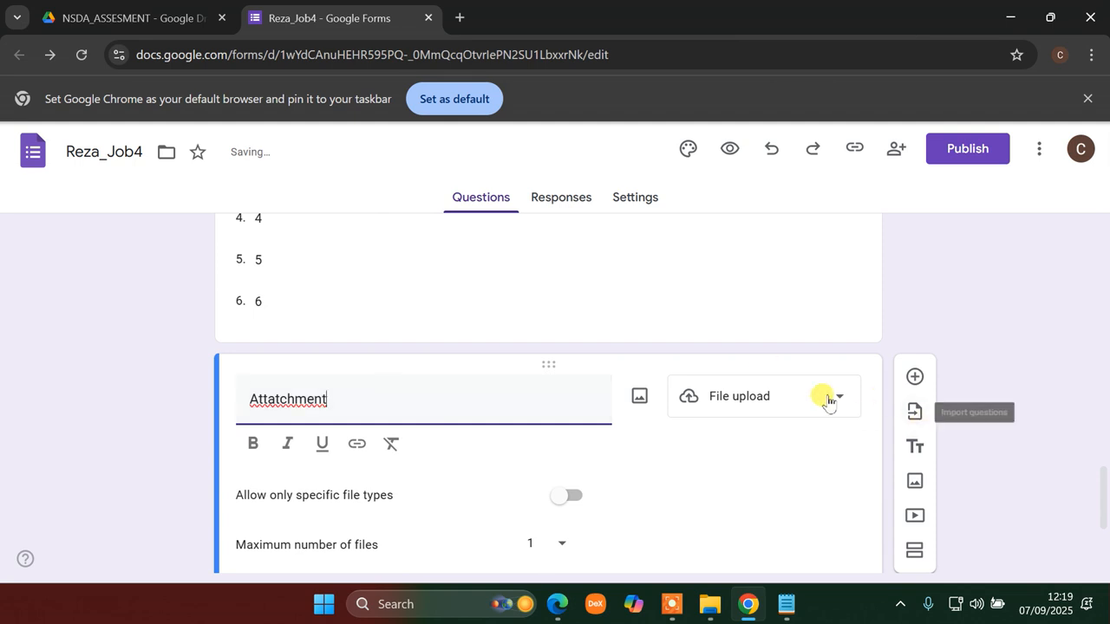
scroll(781, 408, down, 3)
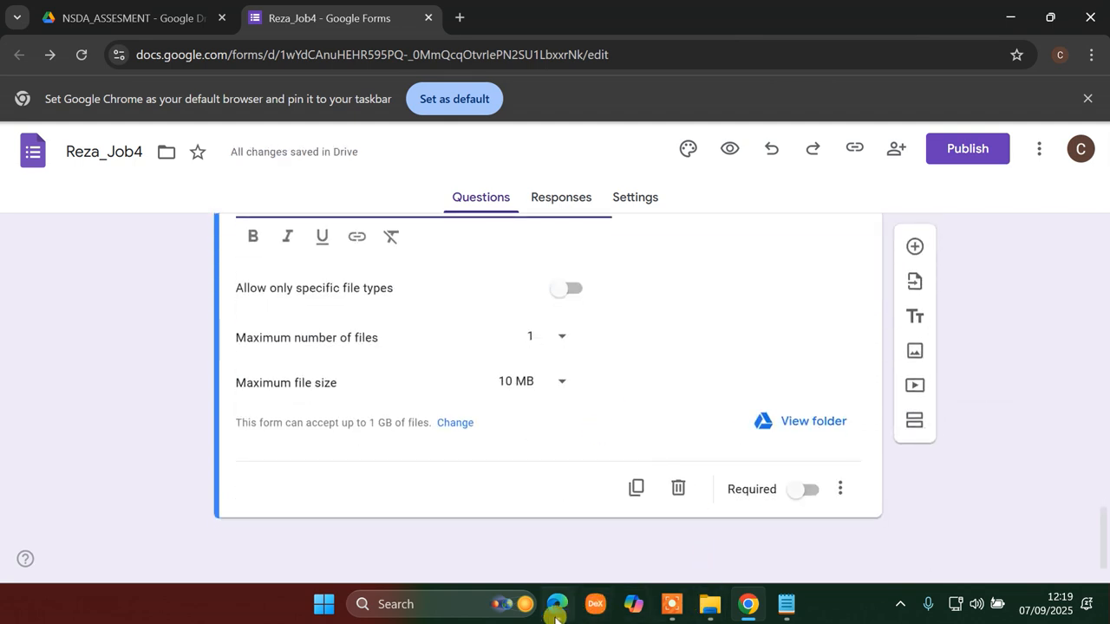
click(558, 605)
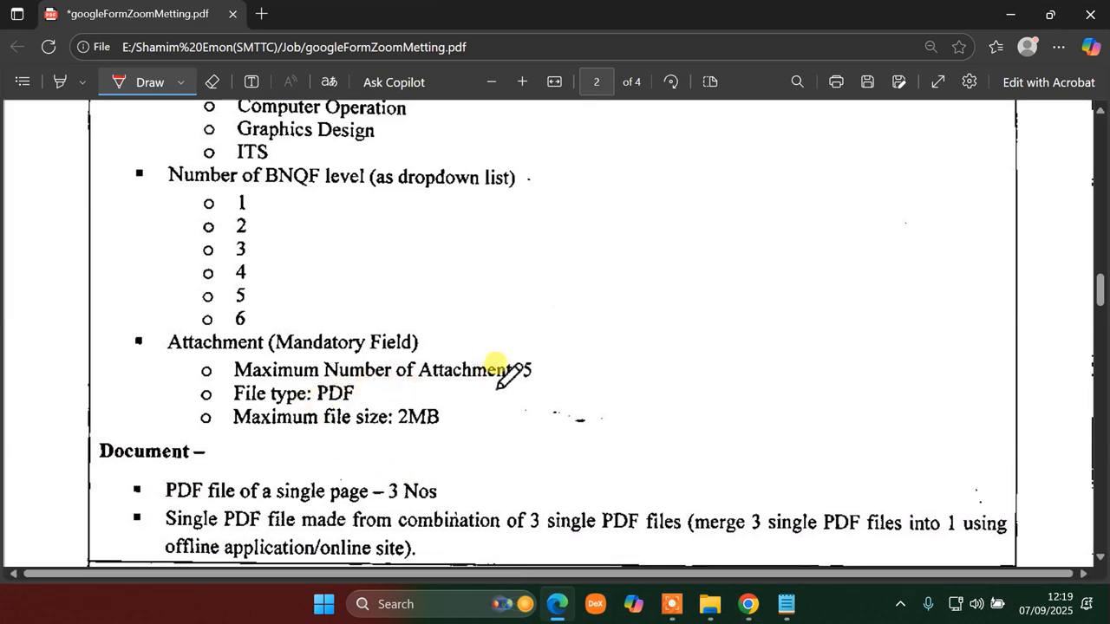
mouse_move(321, 398)
mouse_down()
mouse_move(444, 408)
mouse_move(407, 429)
mouse_up()
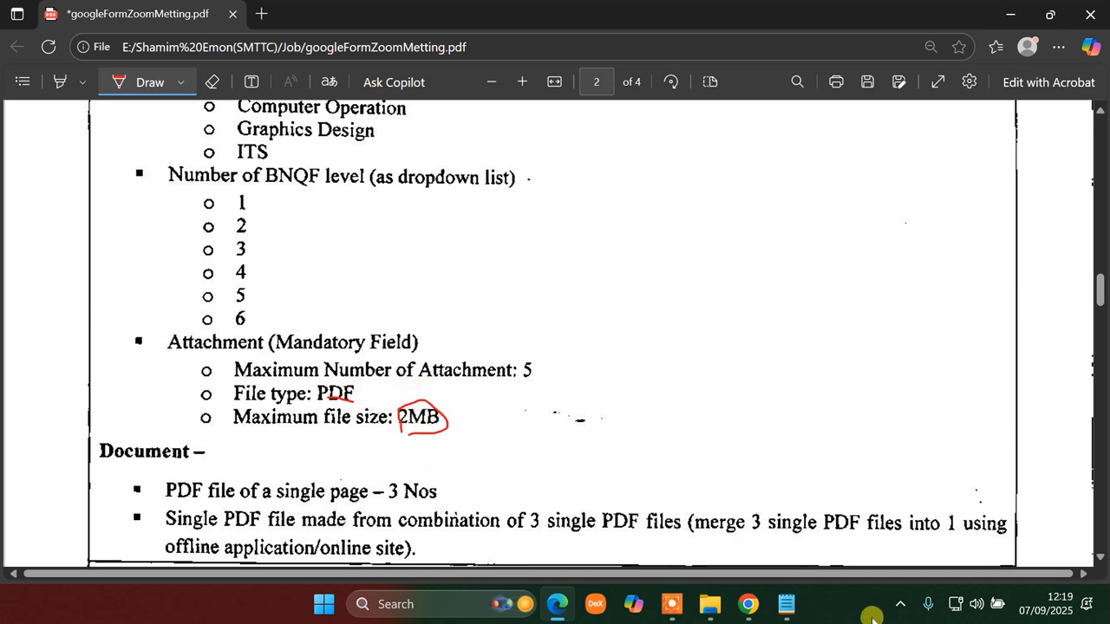
click(748, 605)
scroll(426, 401, up, 3)
scroll(428, 411, down, 3)
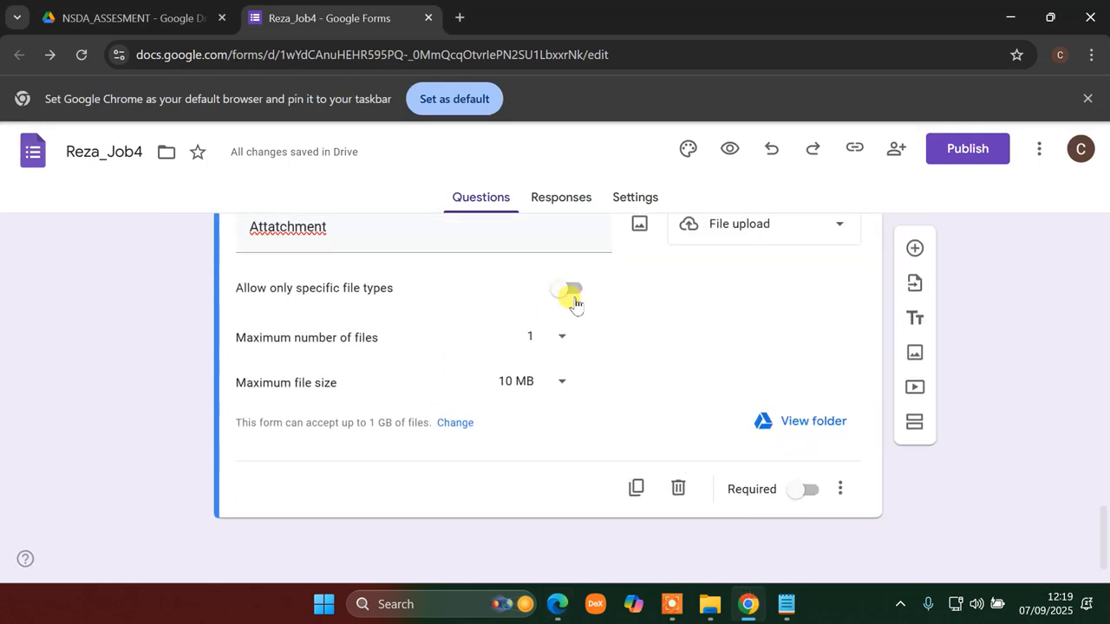
- Allow only specific file types with PDF checked, and set maximum files to 5
click(570, 291)
click(280, 374)
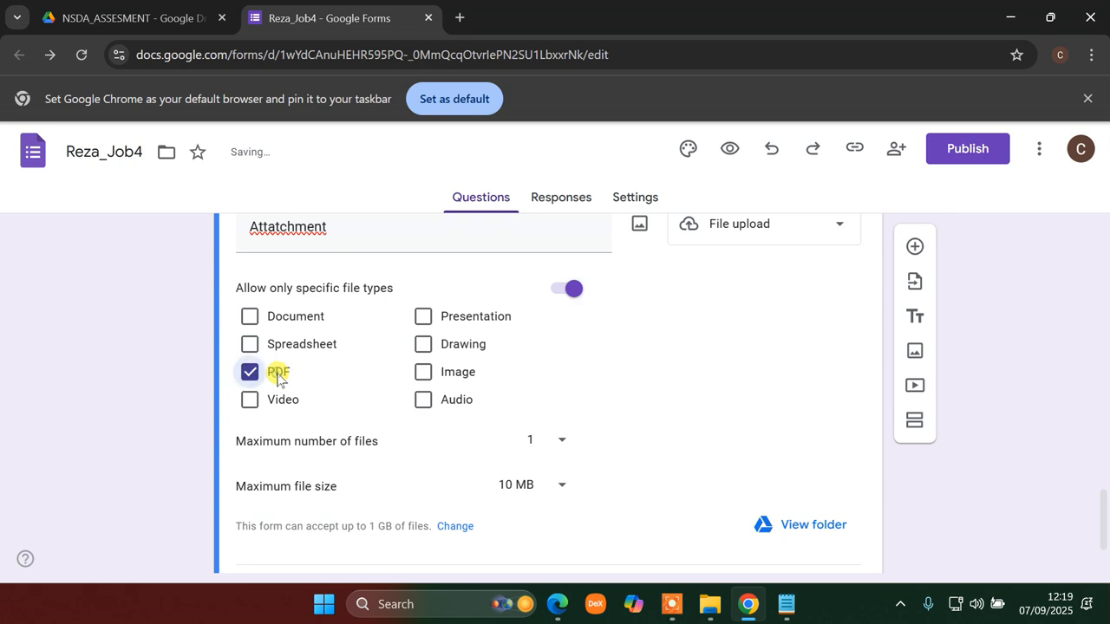
click(561, 440)
click(541, 504)
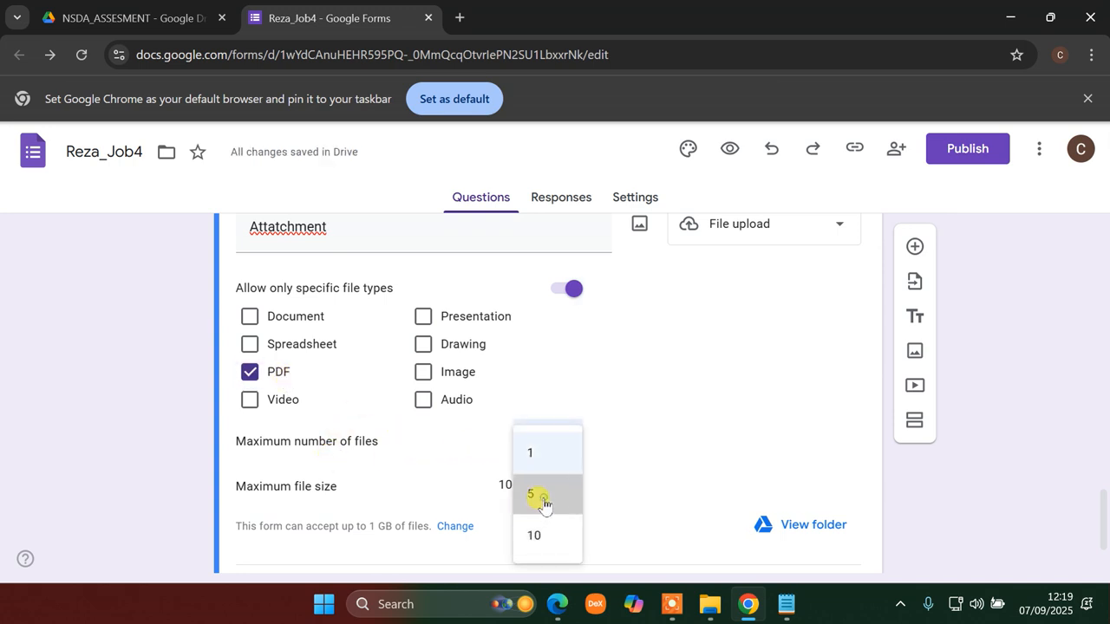
click(560, 442)
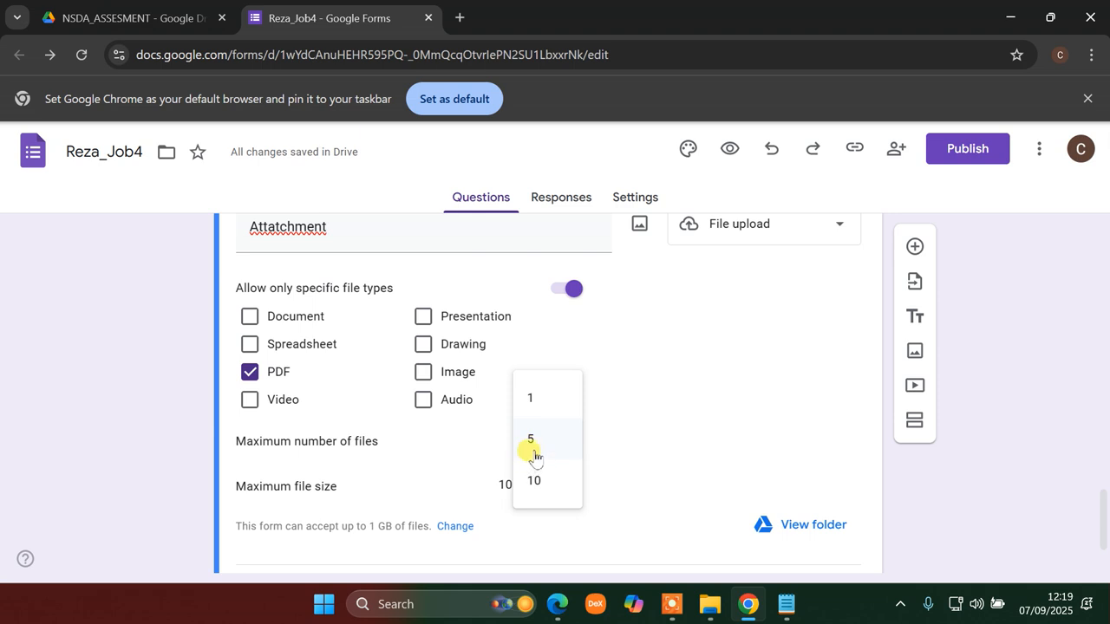
click(531, 444)
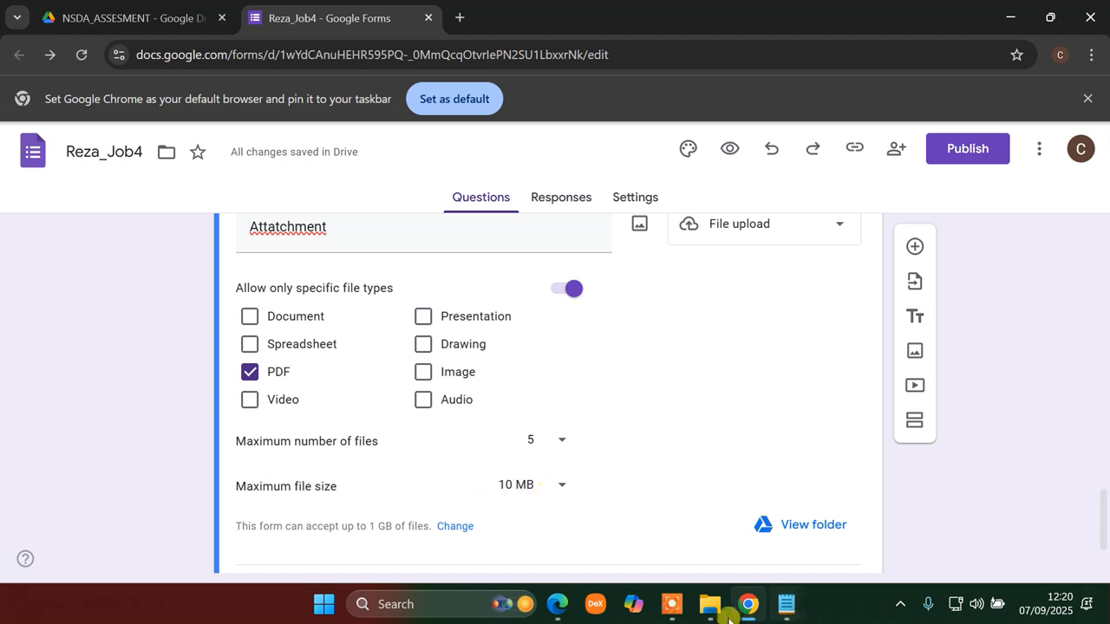
- Keep the maximum file size at 10 MB
click(556, 607)
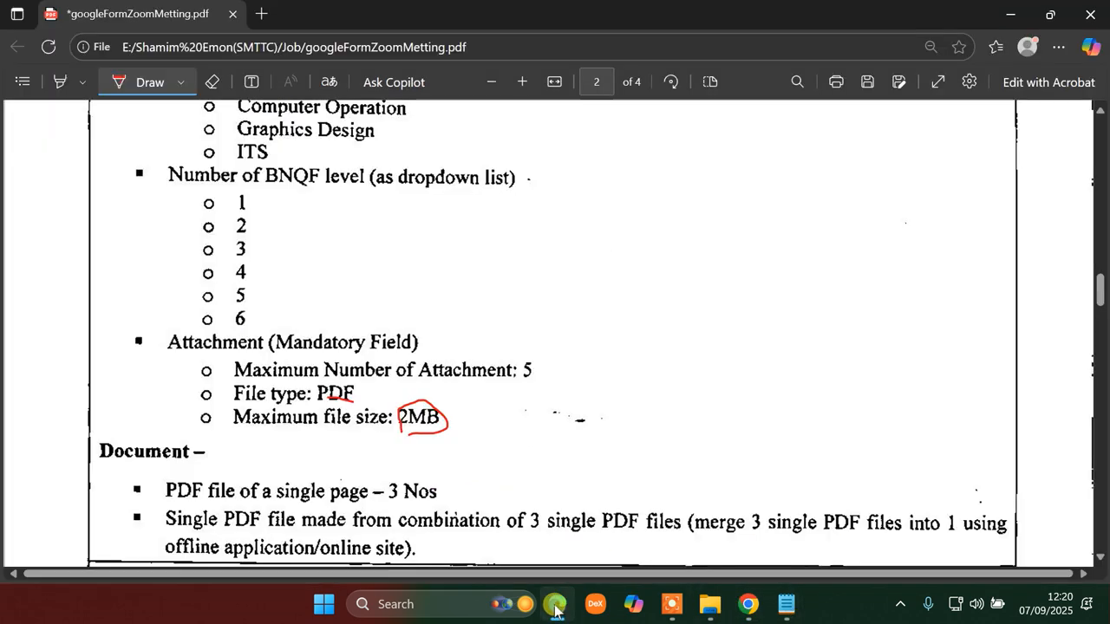
click(556, 607)
click(530, 486)
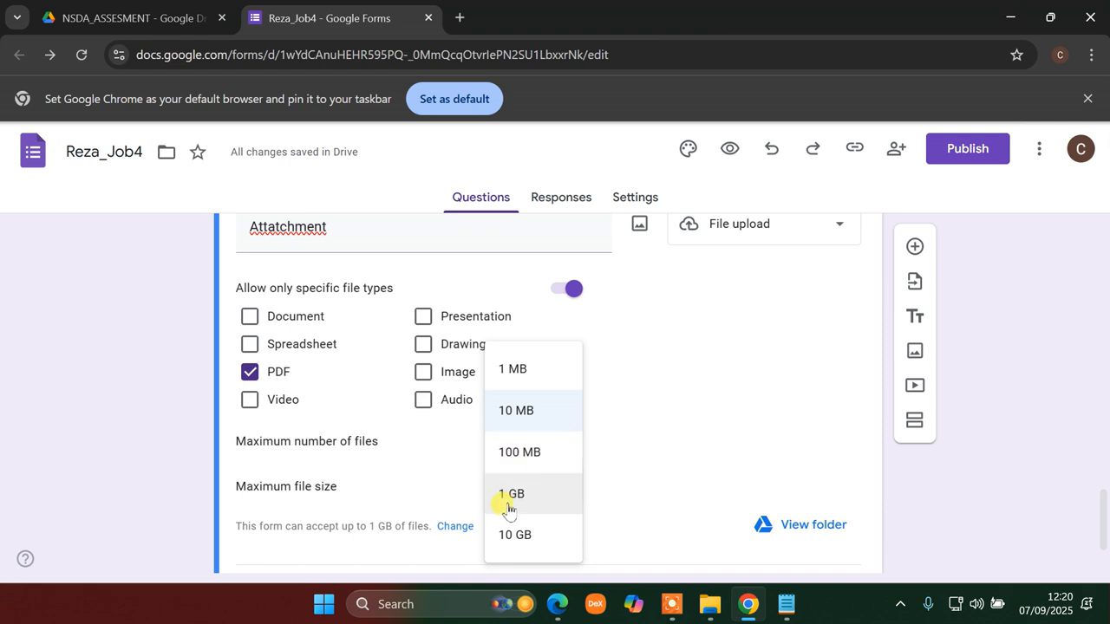
click(519, 415)
- Make the Attatchment upload question required
scroll(664, 503, down, 1)
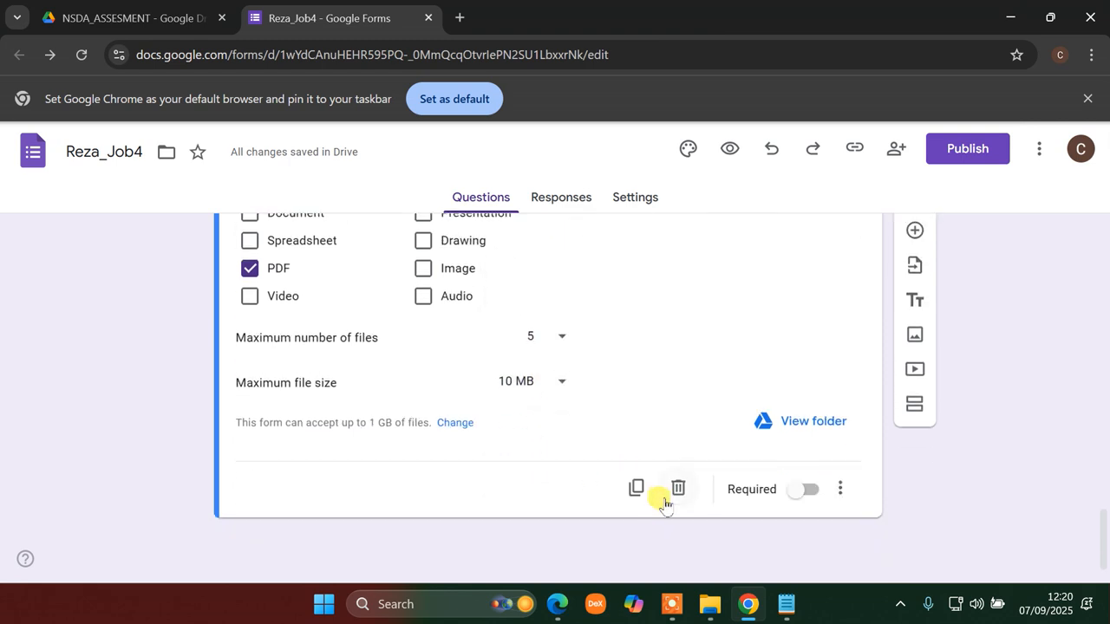
click(795, 505)
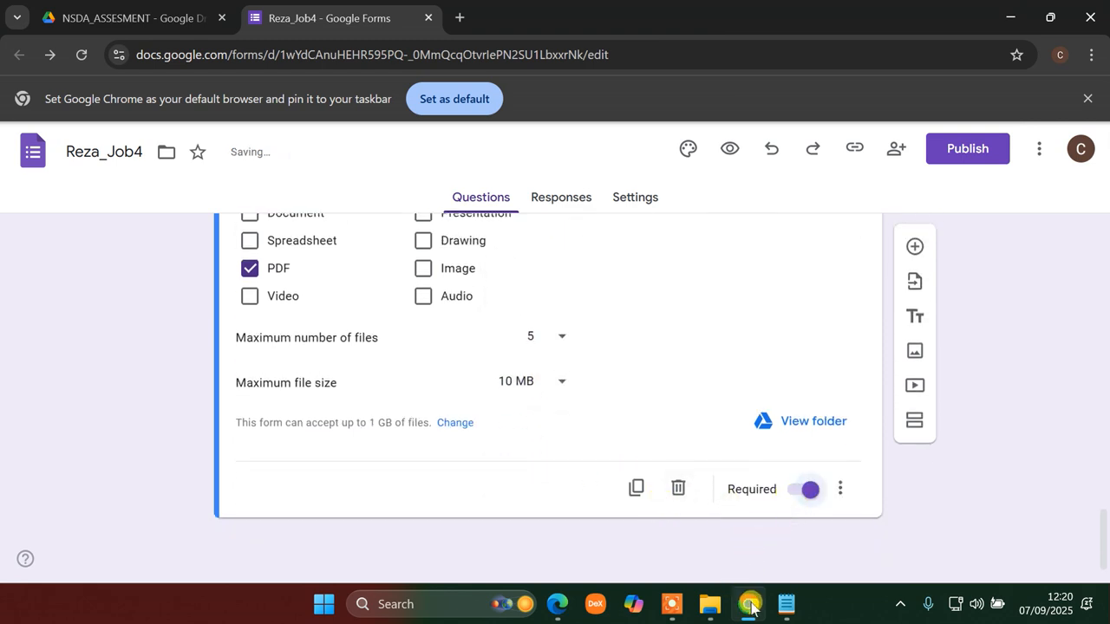
click(557, 604)
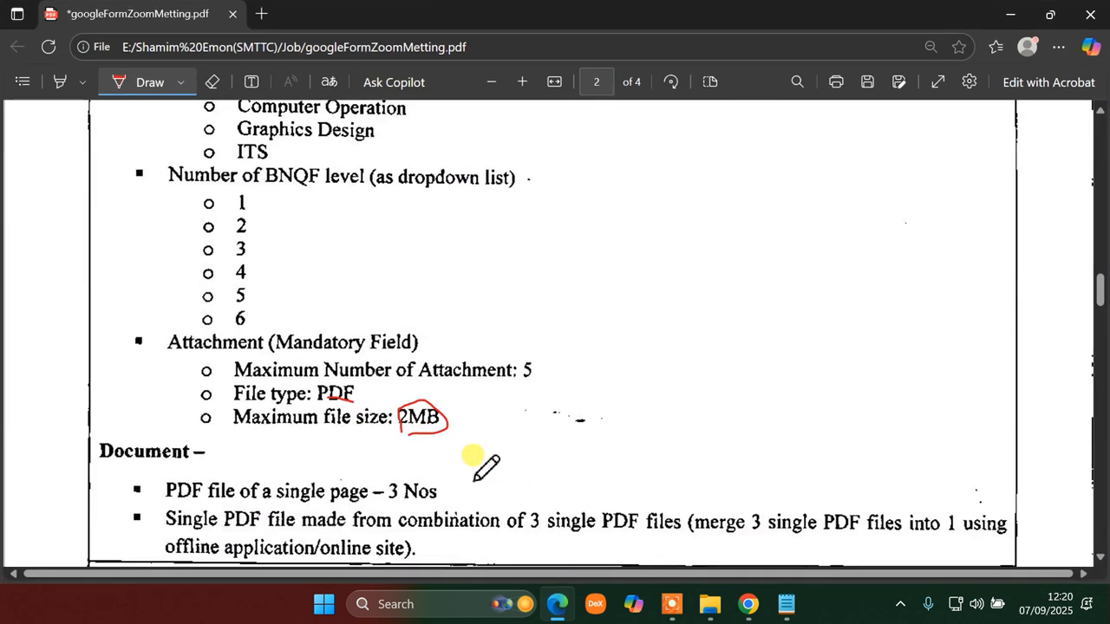
scroll(473, 455, down, 3)
scroll(425, 342, up, 3)
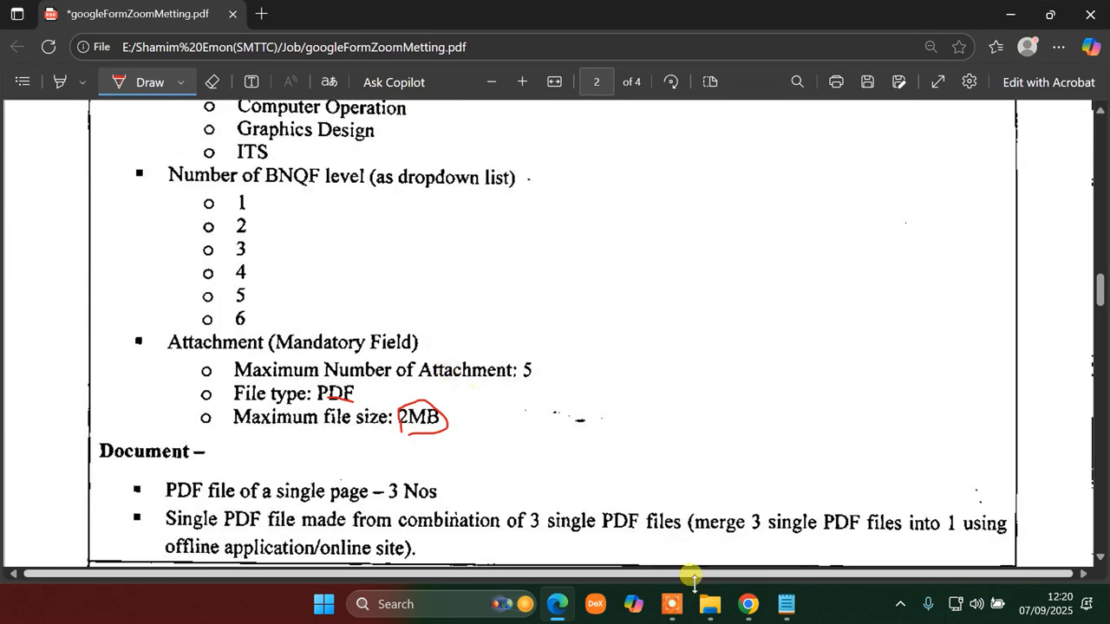
click(751, 526)
scroll(637, 438, up, 10)
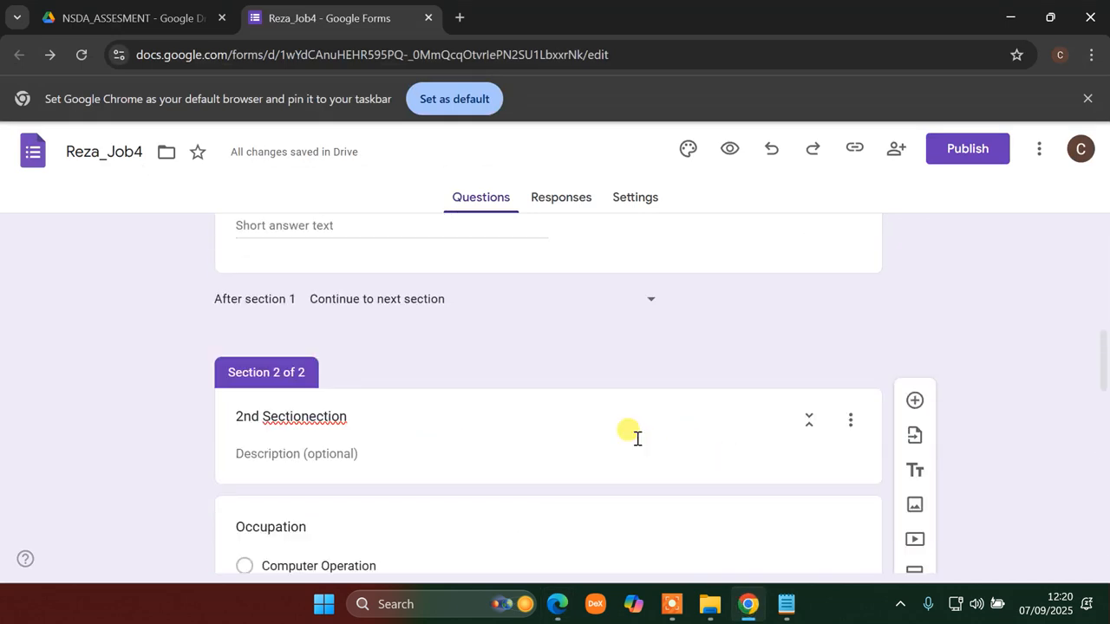
- Delete the stray extra 't' from the Reza_Job4 form title
scroll(637, 439, up, 10)
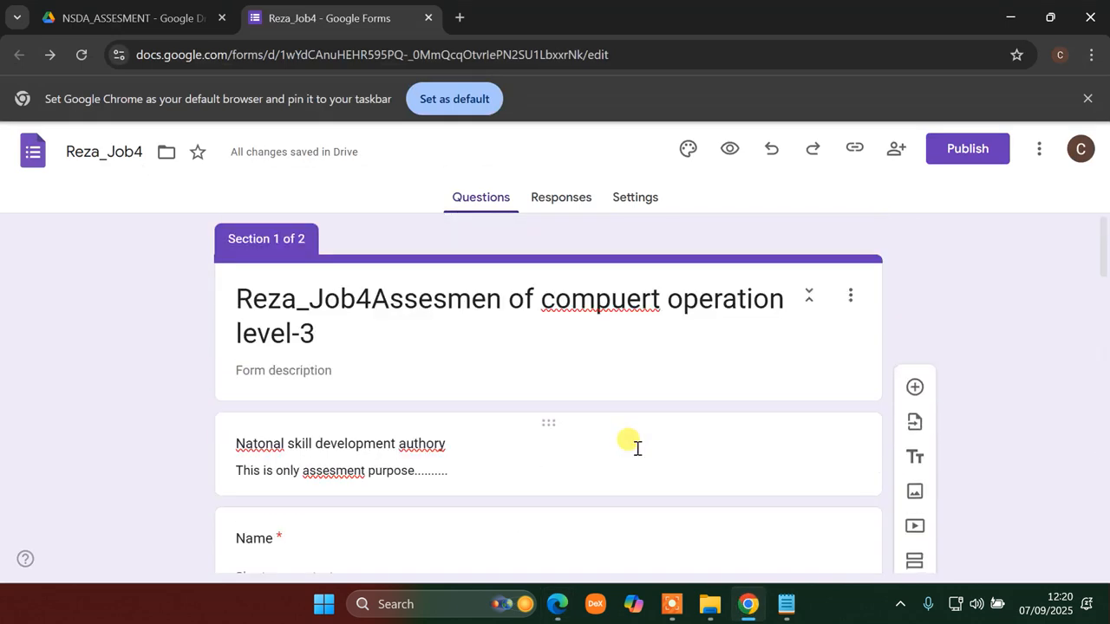
click(650, 297)
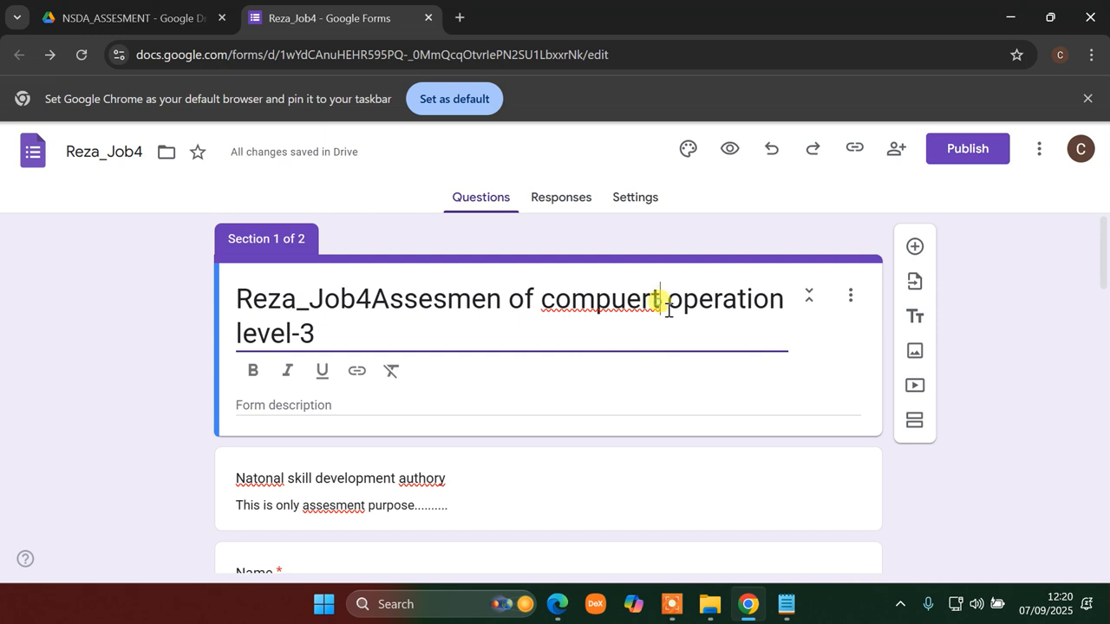
key(BackSpace)
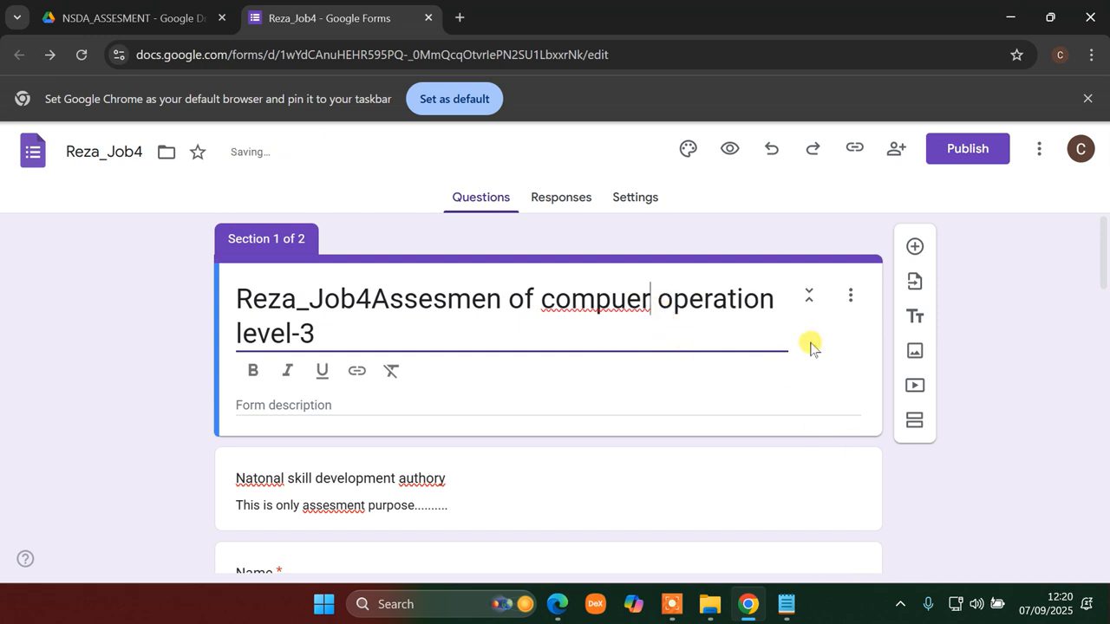
scroll(553, 366, down, 15)
scroll(786, 408, up, 15)
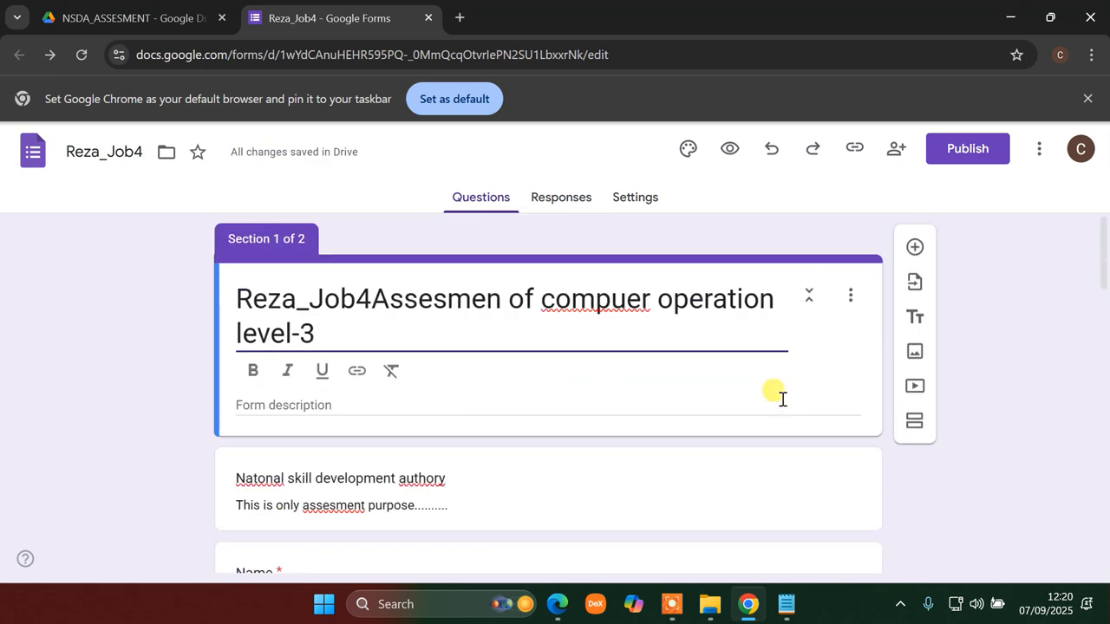
- Publish the form to anyone with the link and copy its responder link
click(954, 149)
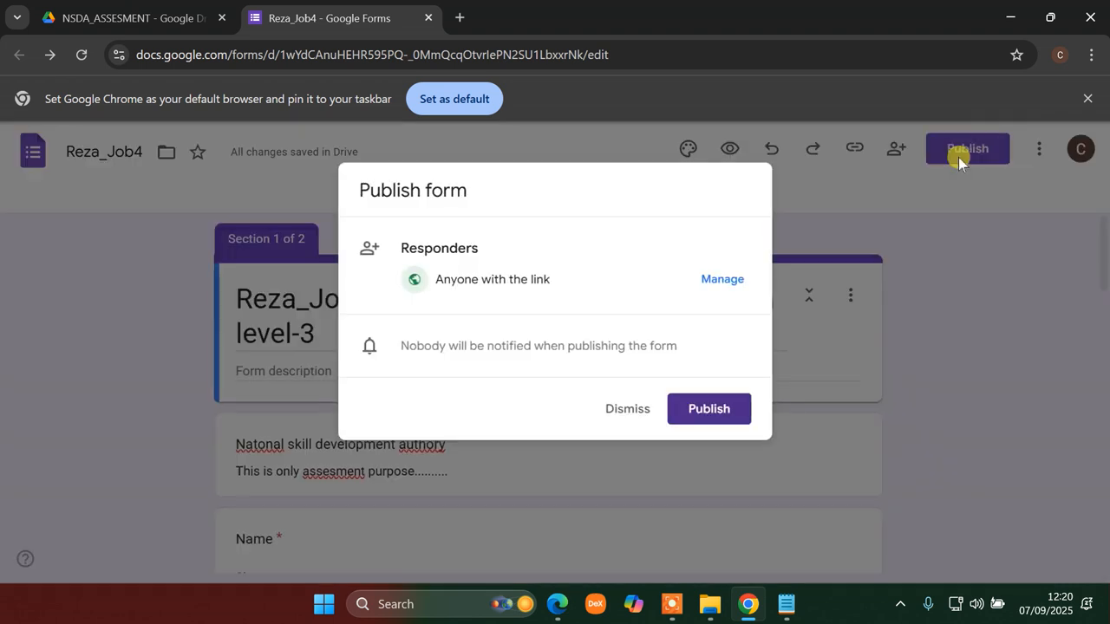
click(711, 410)
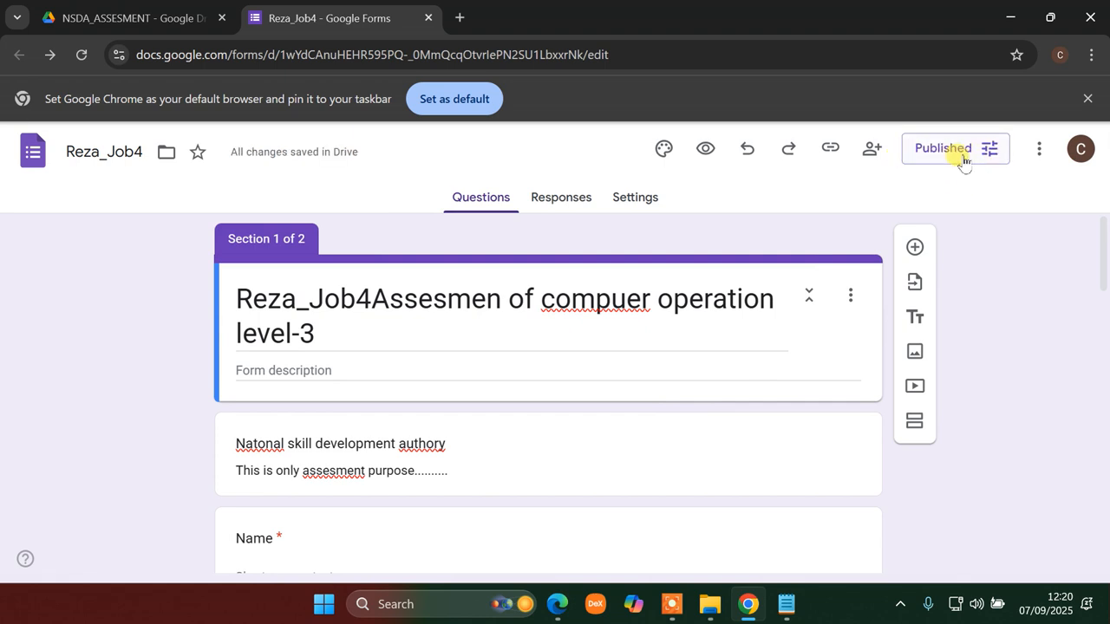
click(831, 150)
click(994, 307)
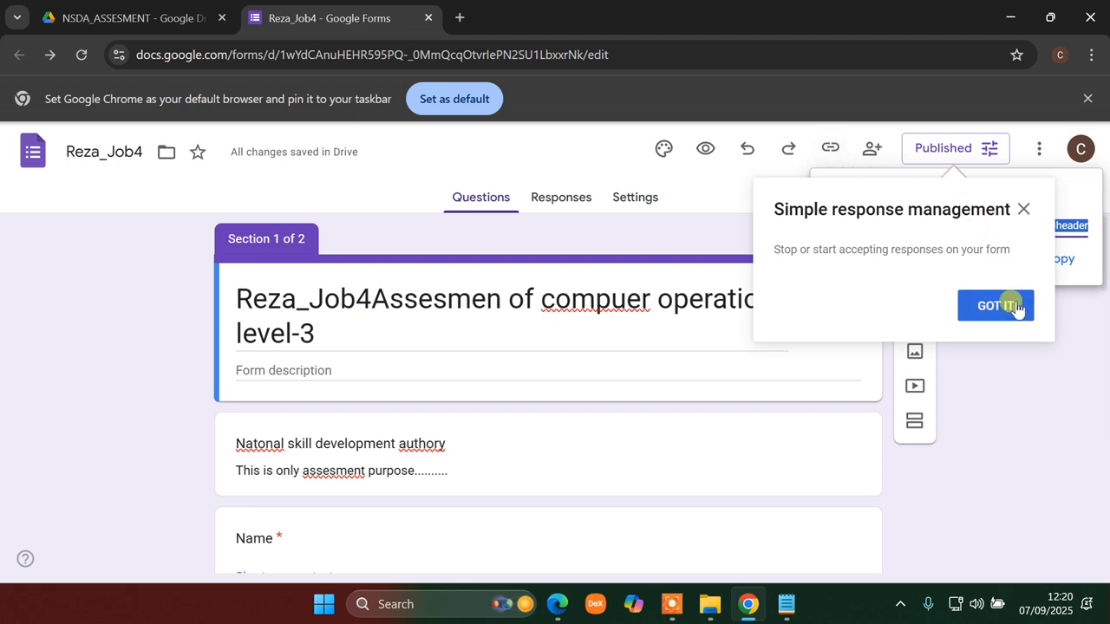
click(831, 149)
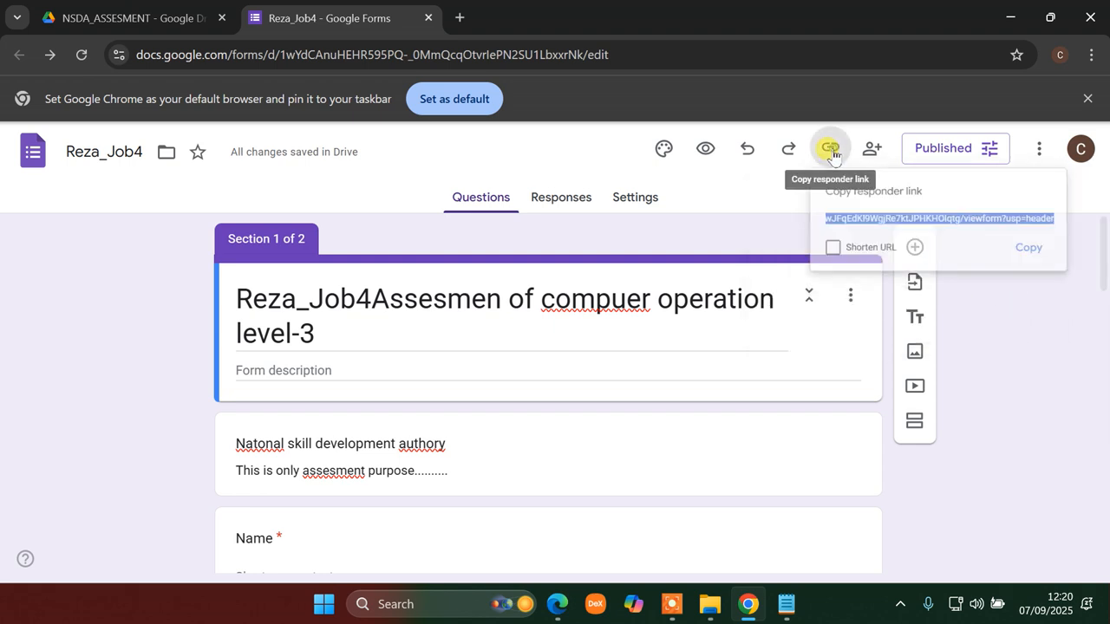
click(1057, 260)
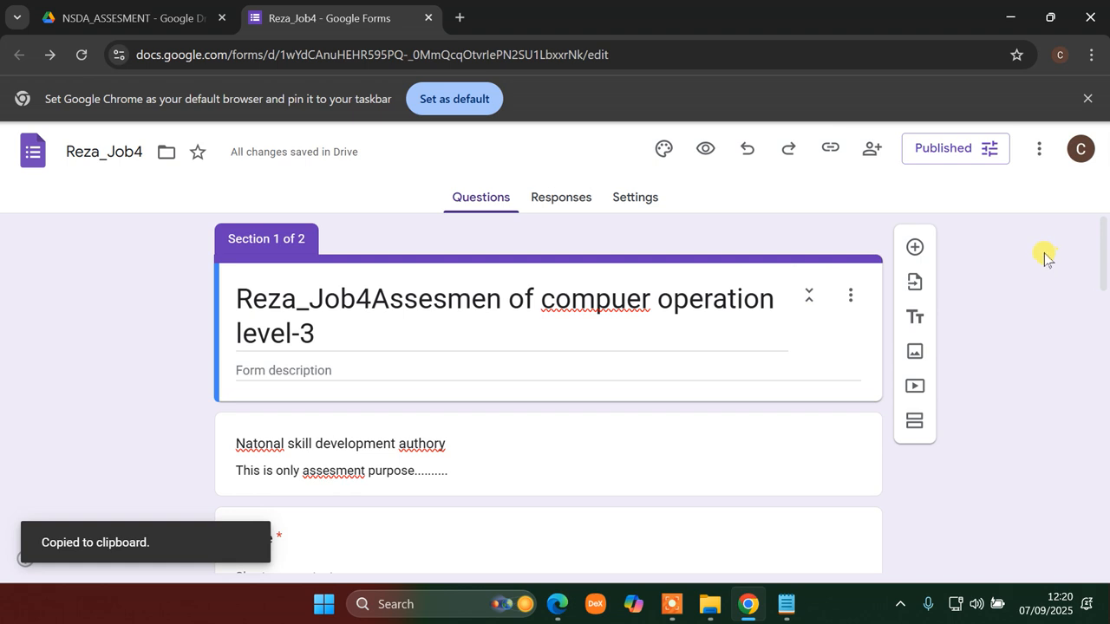
click(454, 19)
- Load the published form's responder link in a new browser tab
click(364, 54)
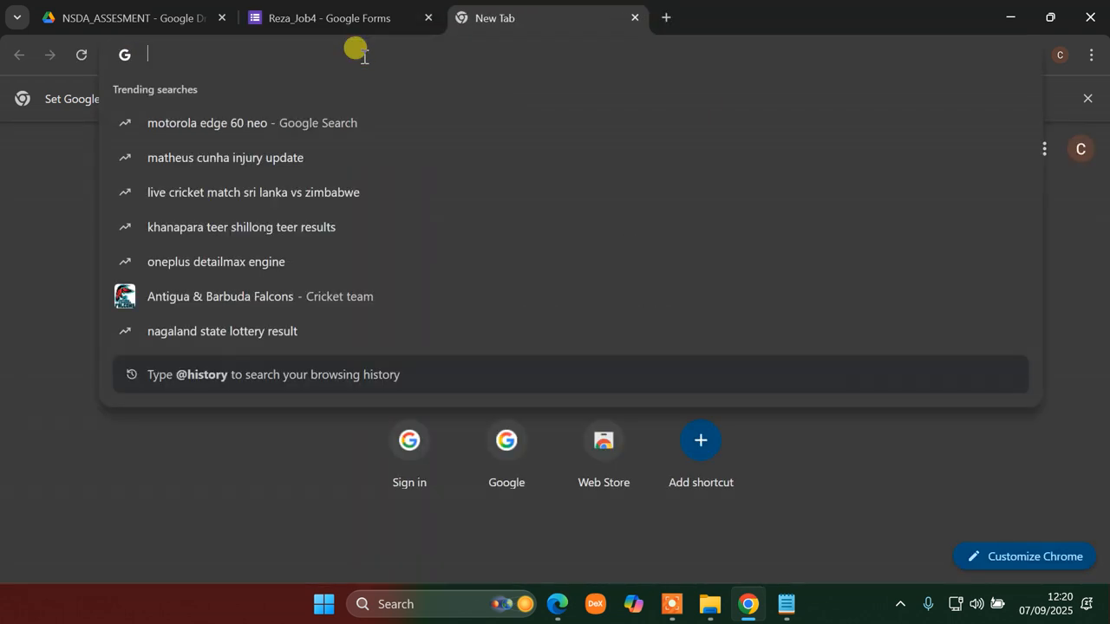
text(https://docs.google.com/forms/d/e/1FAIpQLSfxf3R2nSb0IdMIk3U3jvnwJFqEdKl9WgjRe7ktJPHKHOIqtg/viewform?usp=header)
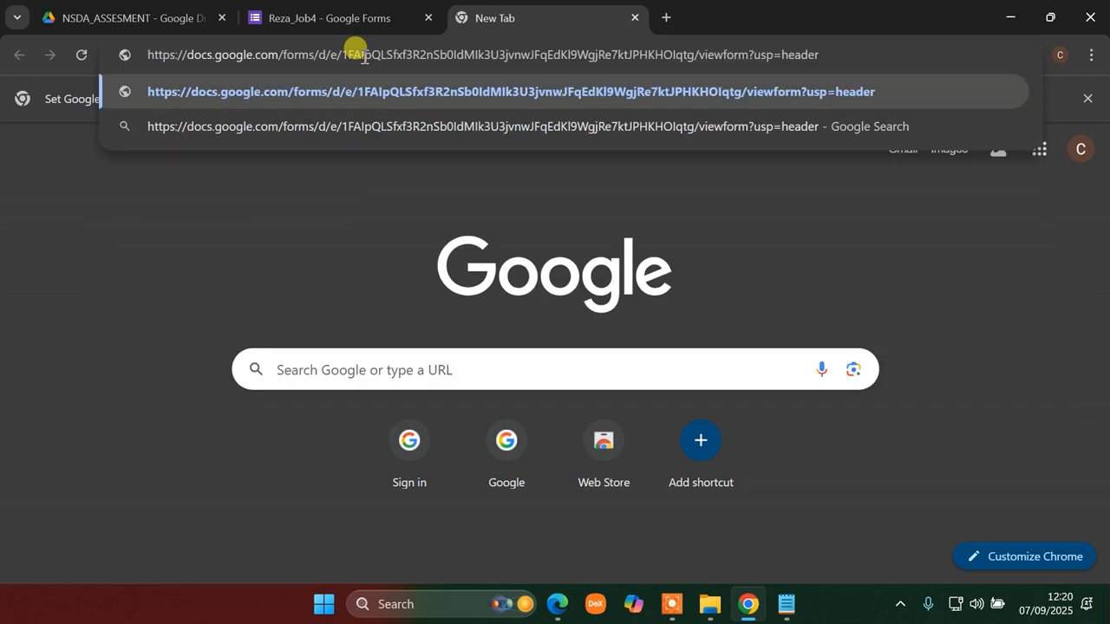
key(Return)
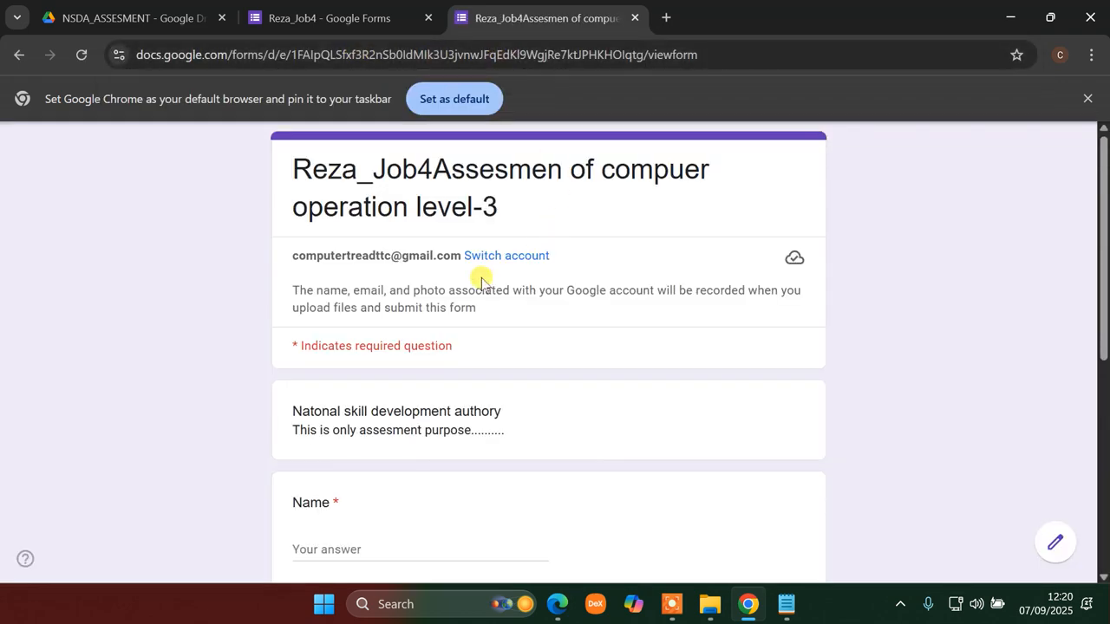
scroll(347, 425, down, 5)
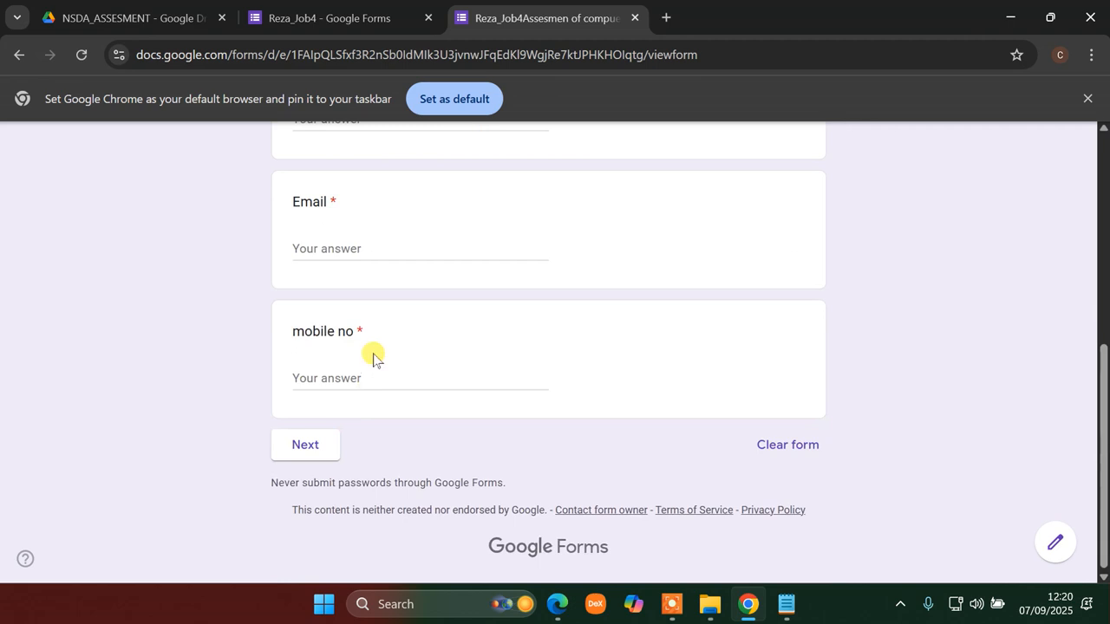
scroll(371, 354, up, 4)
- Enter a name in the Name answer and clear the email mistakenly typed into mobile no
click(369, 436)
text(a)
scroll(381, 468, down, 4)
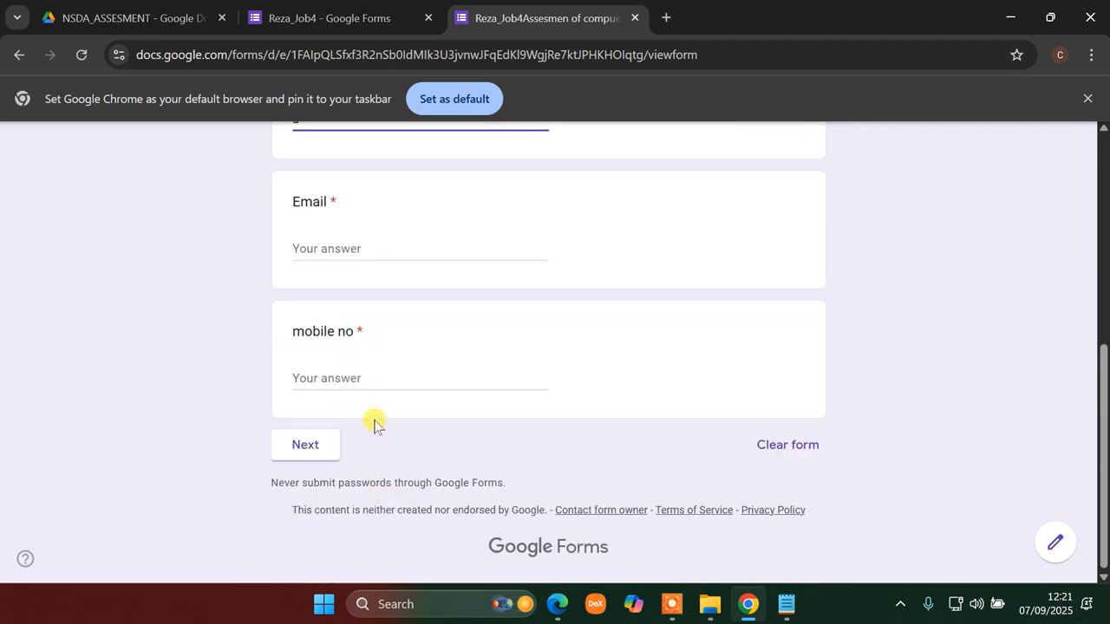
click(356, 376)
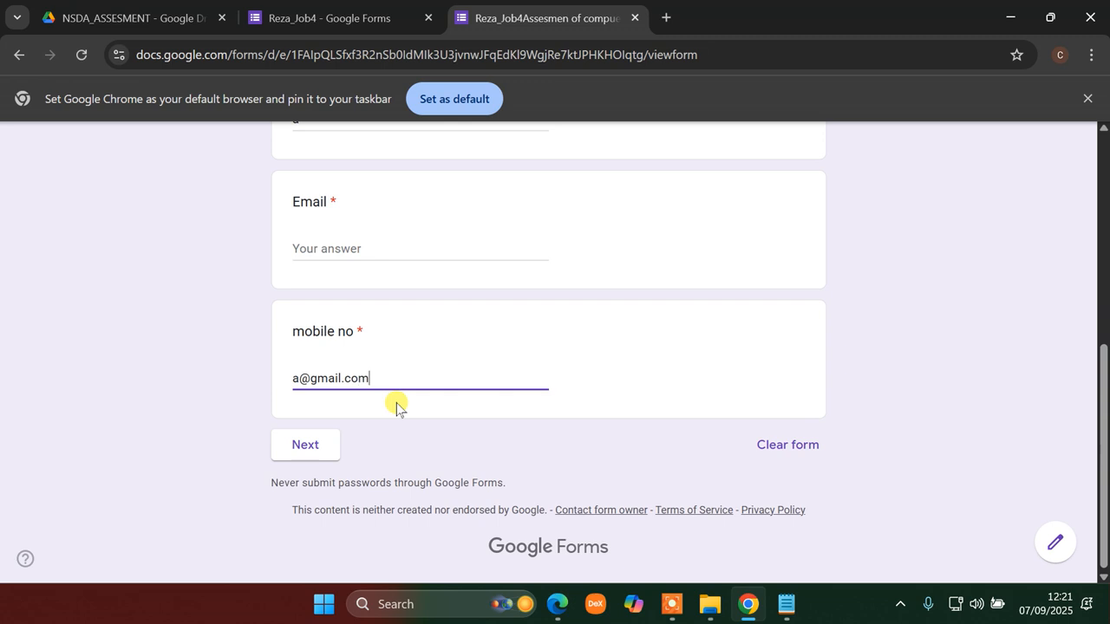
scroll(383, 375, up, 4)
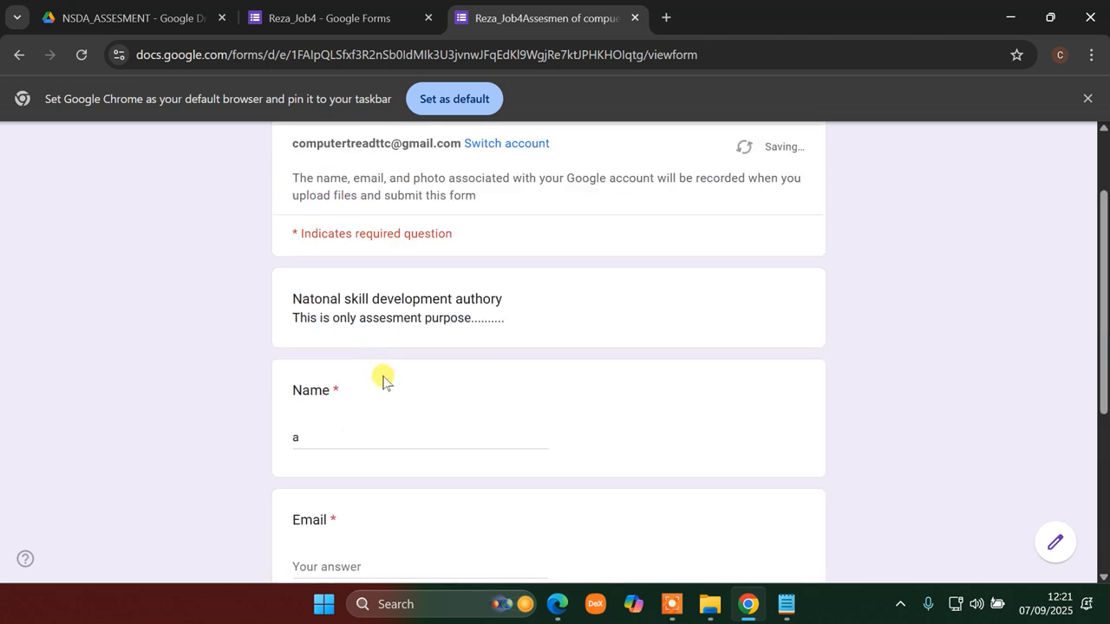
scroll(383, 425, down, 4)
drag(373, 378, 257, 386)
key(ctrl+c)
key(BackSpace)
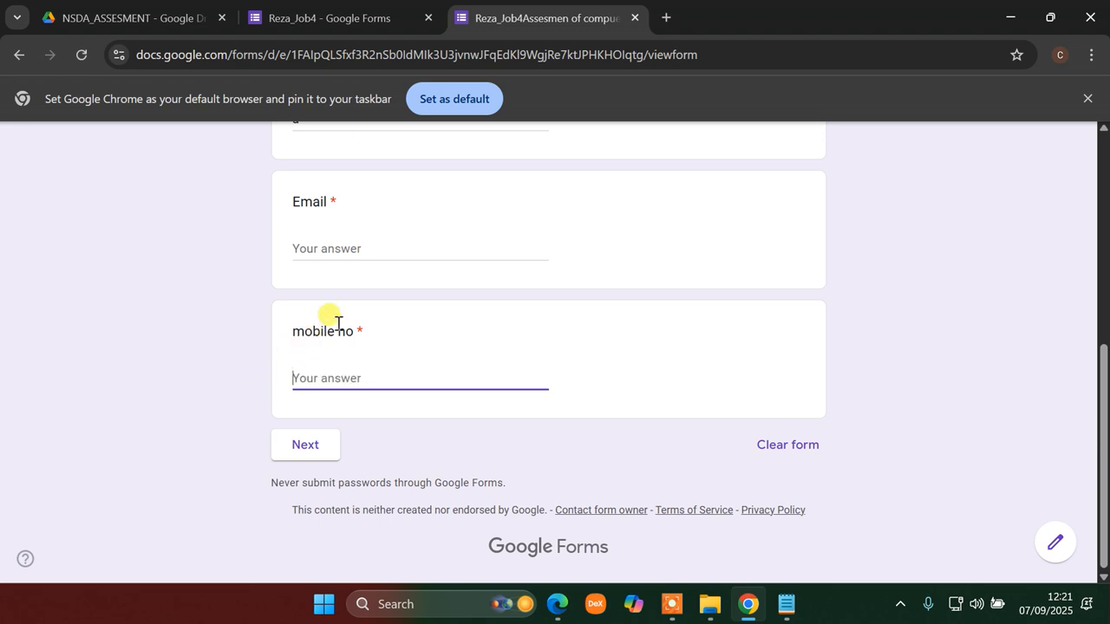
- Paste the email address into Email, enter the mobile number, and continue to section two
click(364, 250)
key(ctrl+v)
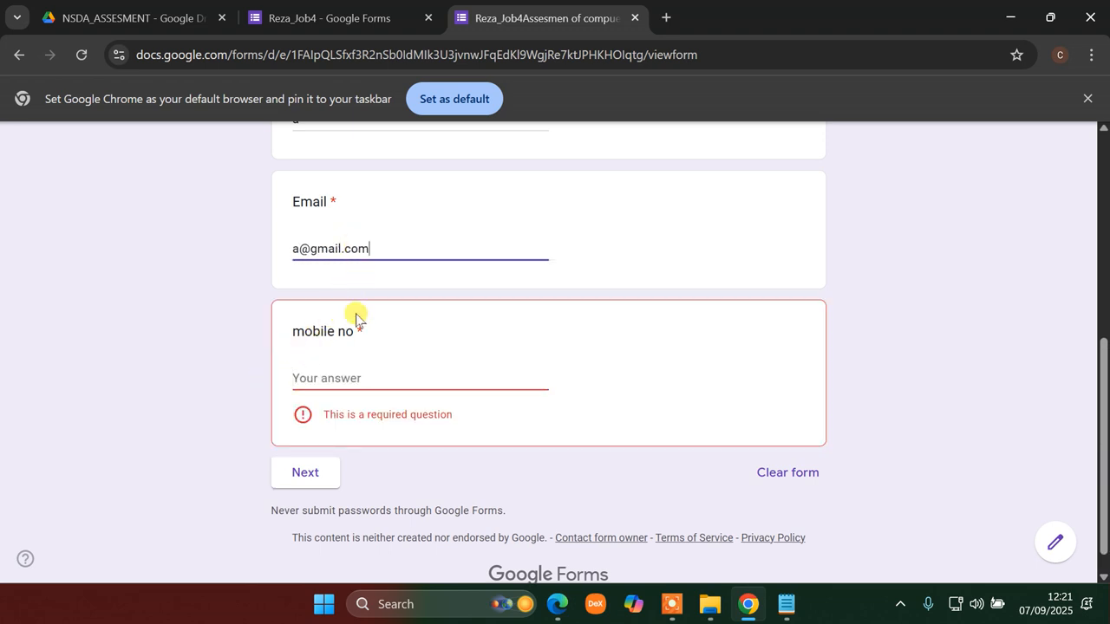
click(347, 382)
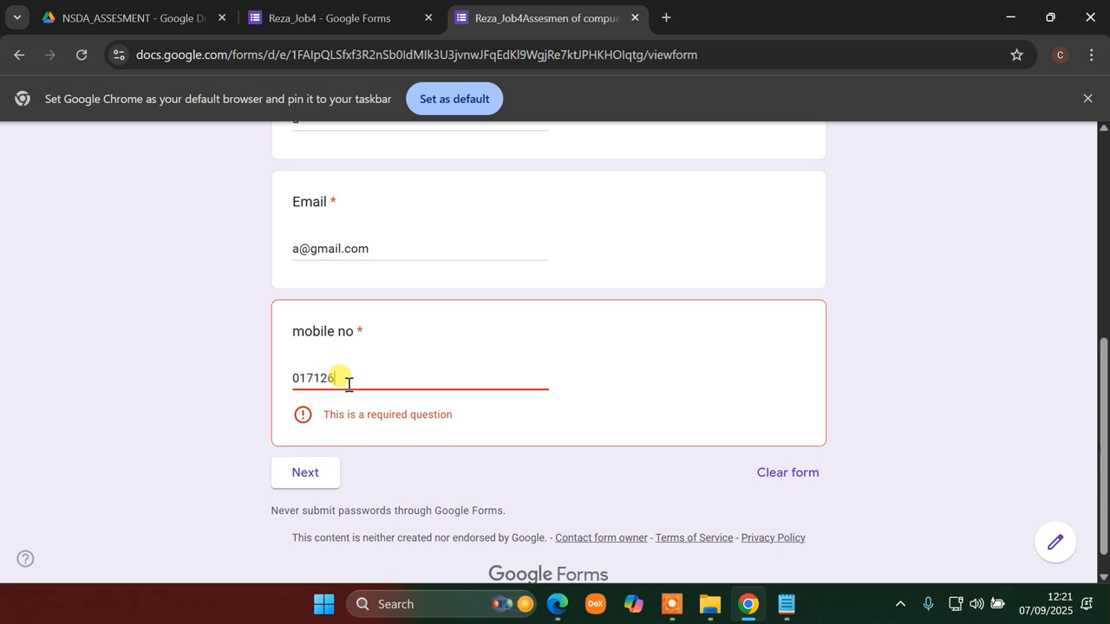
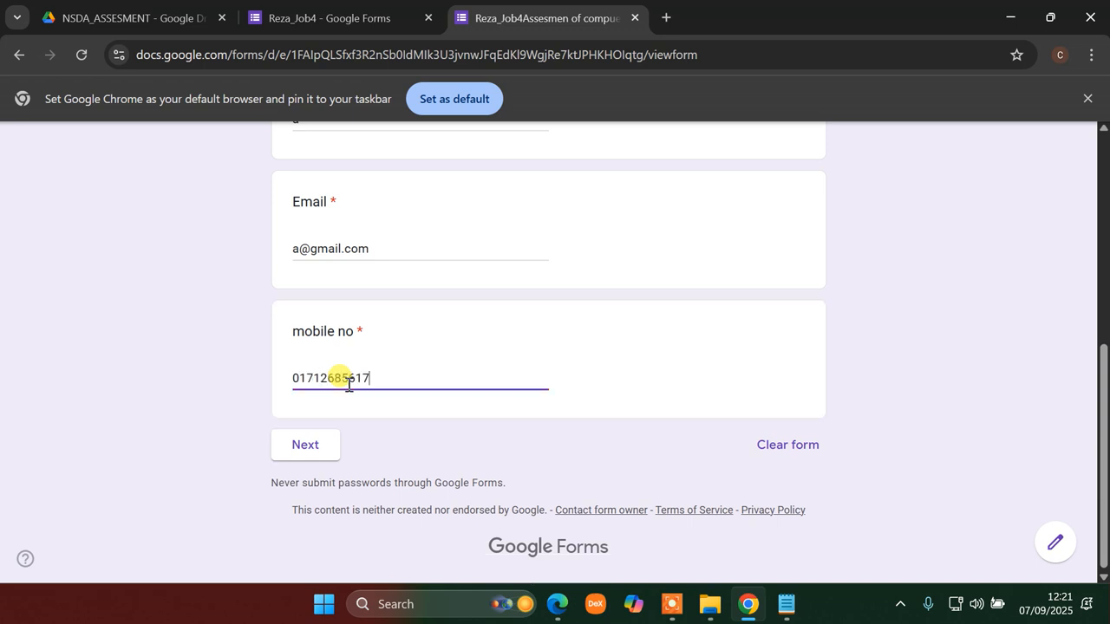
click(307, 447)
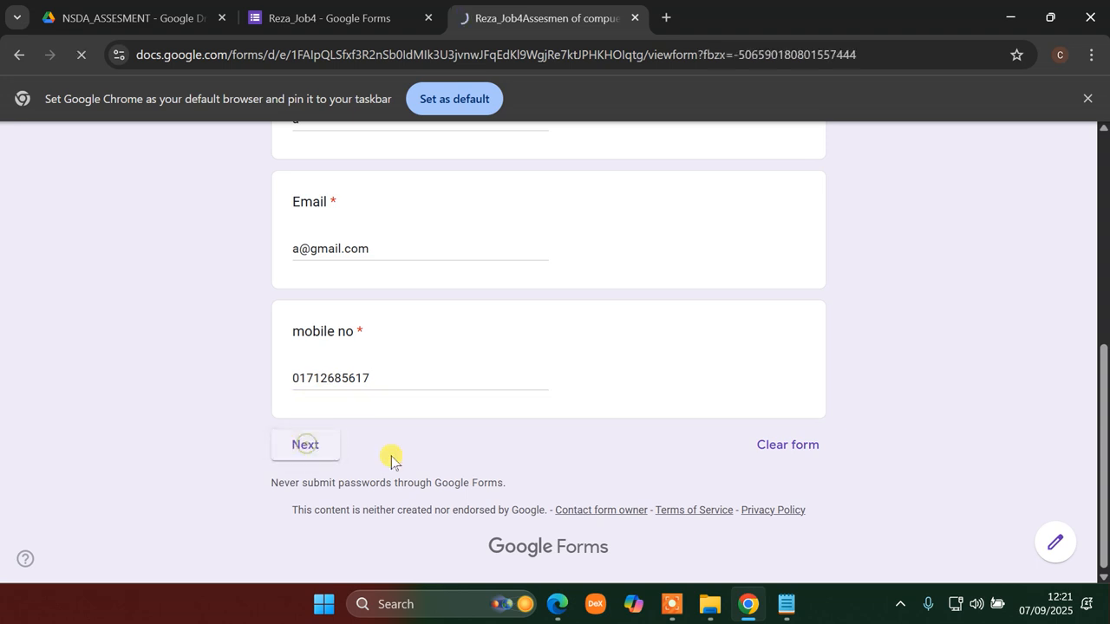
- Answer Occupation with Computer Operation and set the BNQF level dropdown to 3
scroll(551, 394, down, 4)
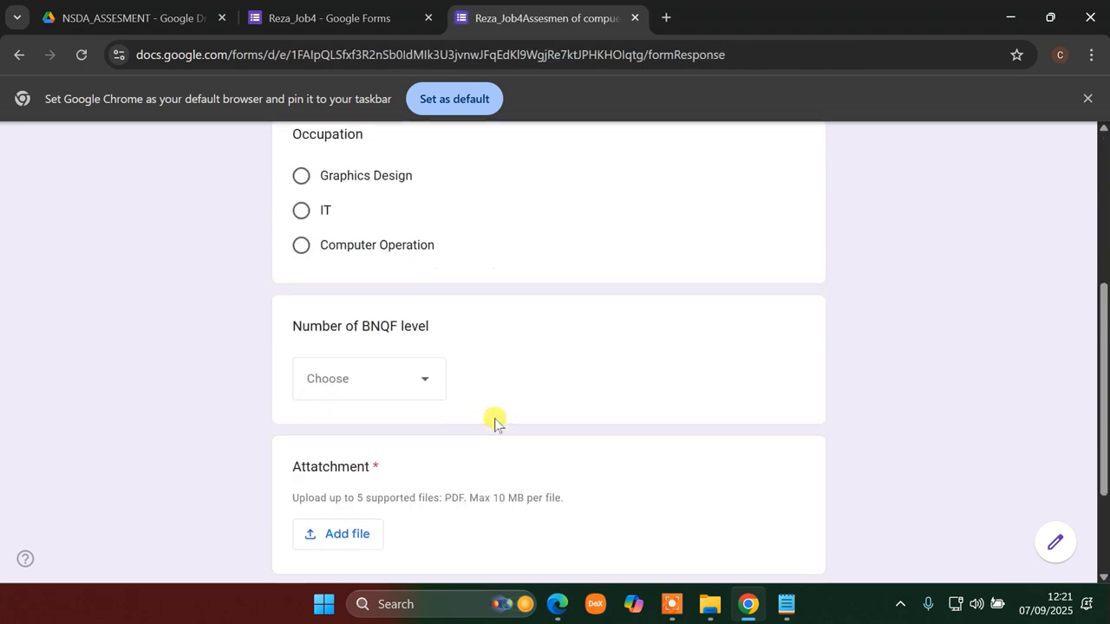
scroll(364, 397, up, 4)
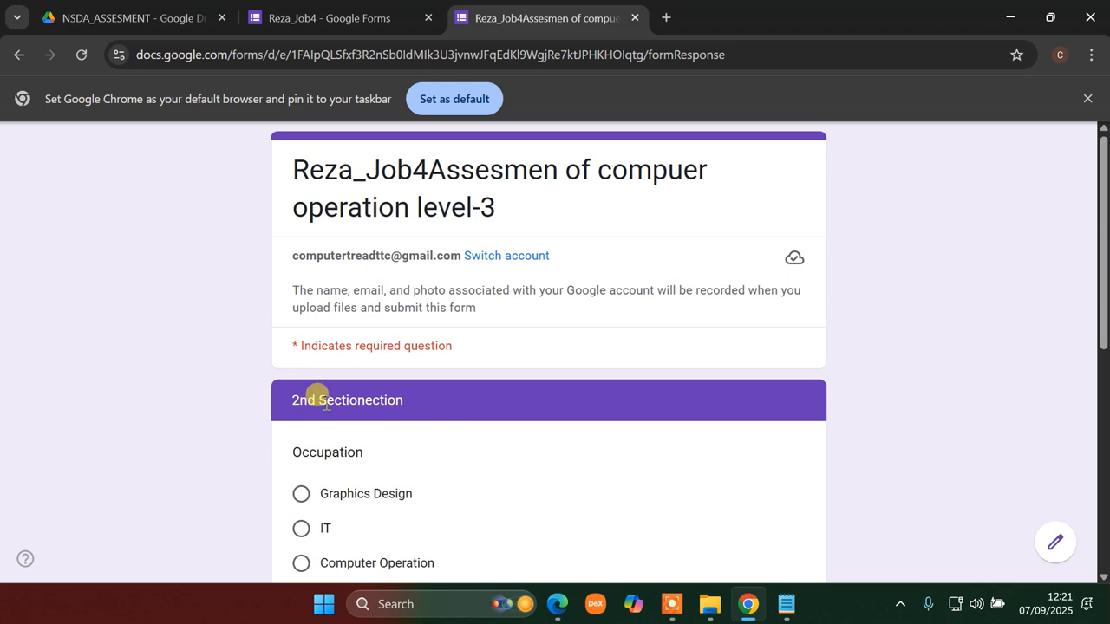
scroll(370, 436, down, 4)
scroll(355, 389, up, 4)
click(301, 563)
scroll(481, 490, down, 10)
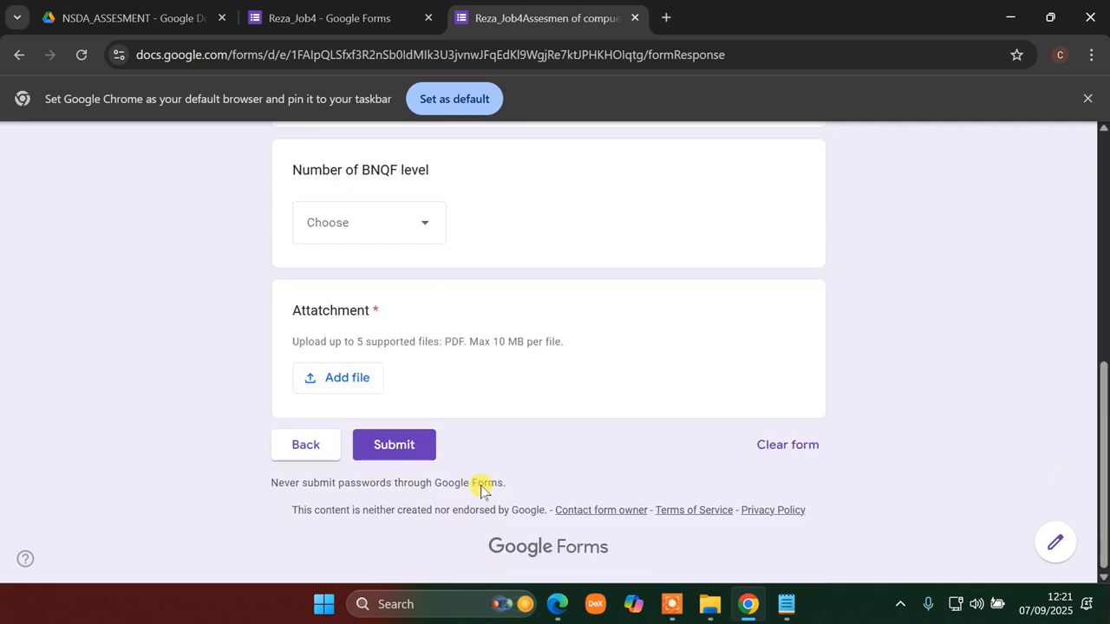
scroll(461, 464, up, 4)
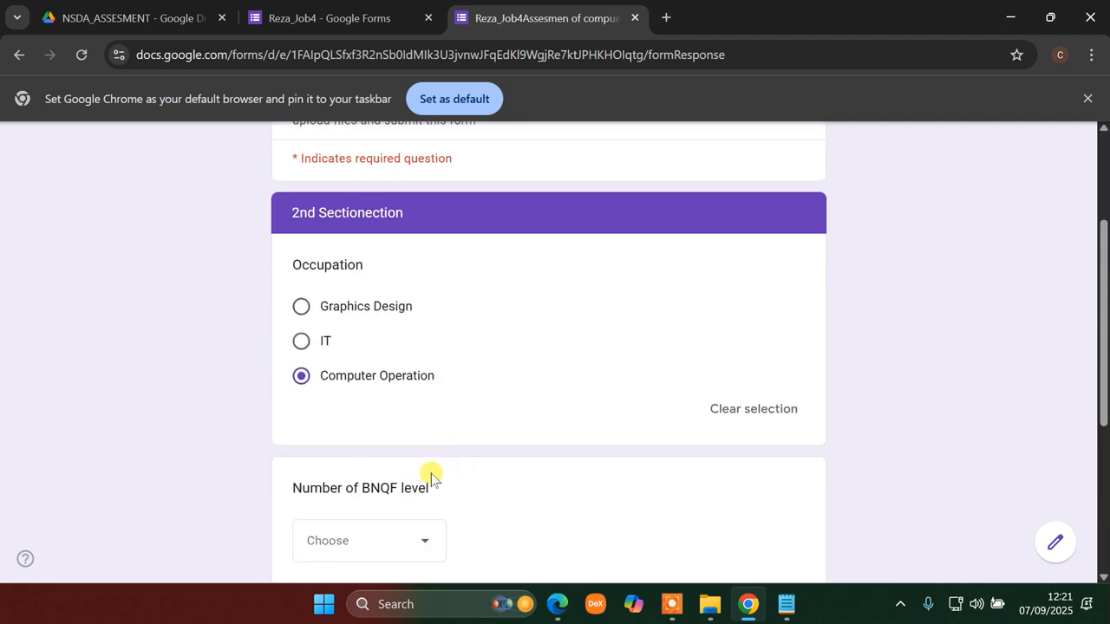
click(422, 544)
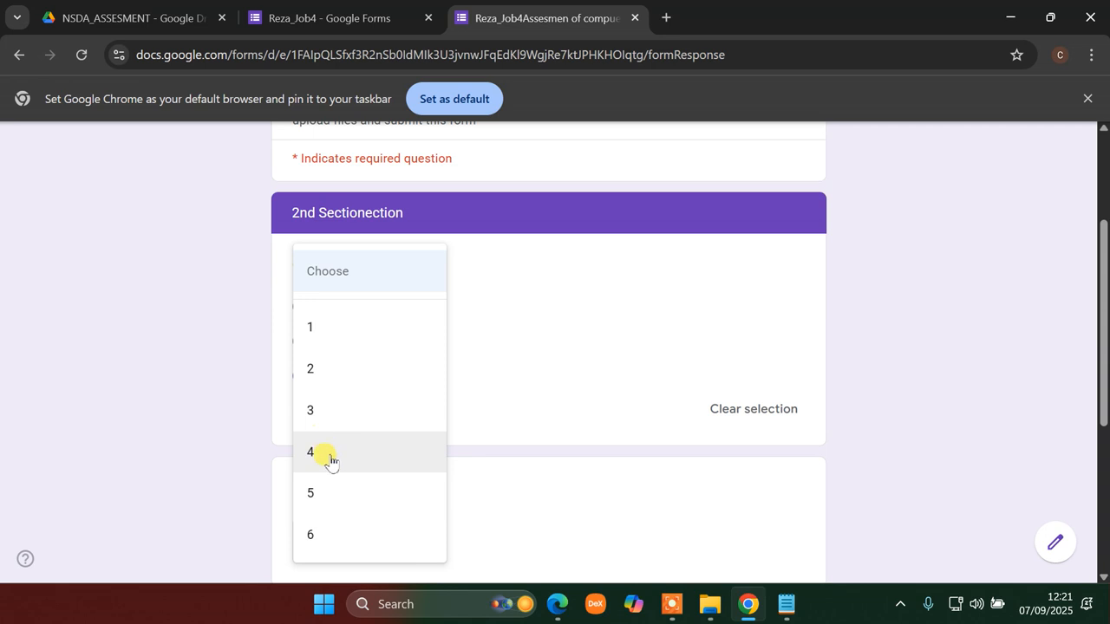
click(324, 413)
scroll(587, 472, down, 4)
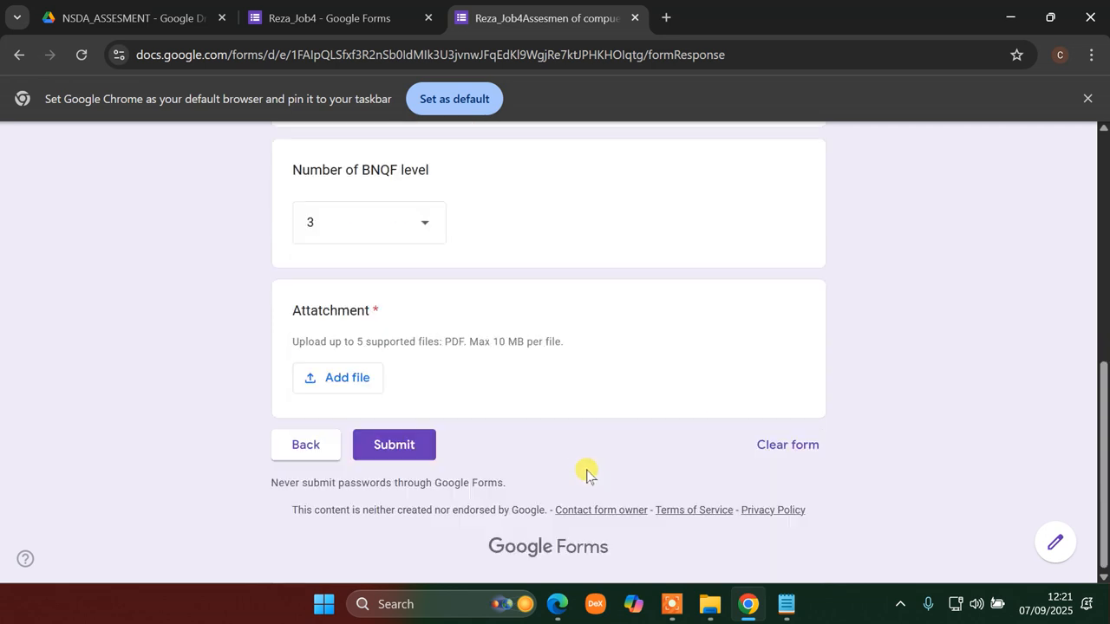
- Start adding a file to the Attachment question, browsing to This PC in the Open dialog
click(346, 379)
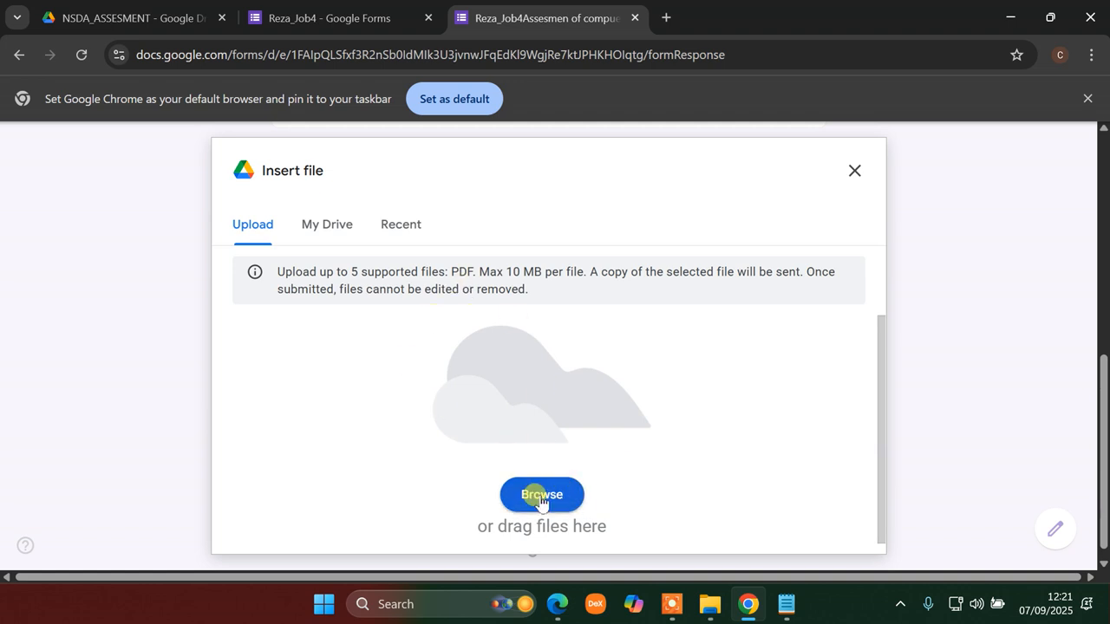
click(541, 499)
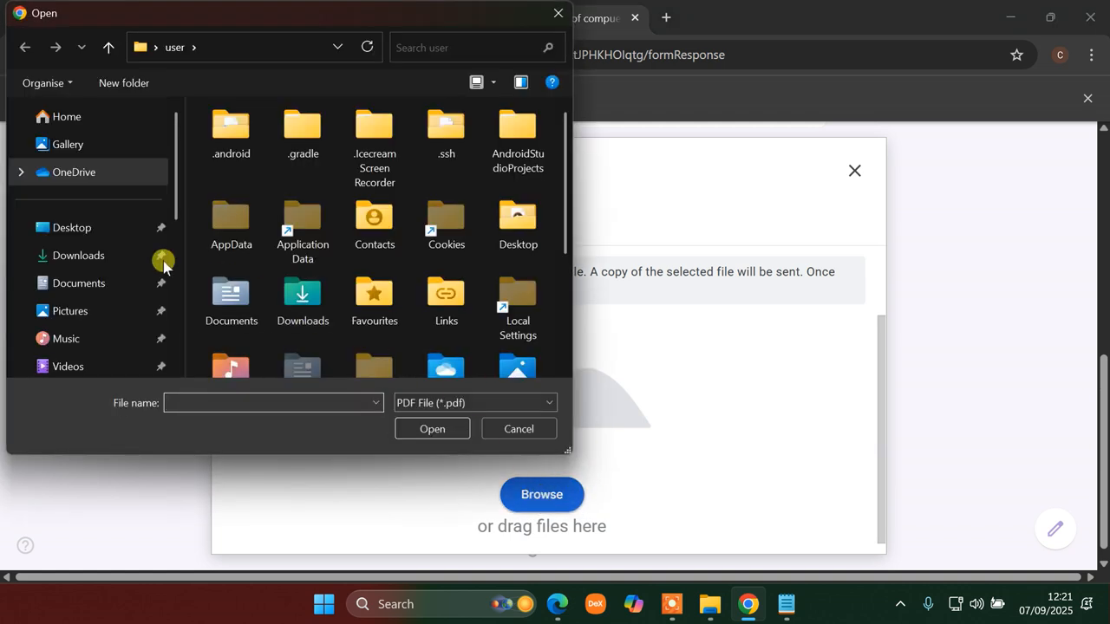
scroll(91, 260, down, 3)
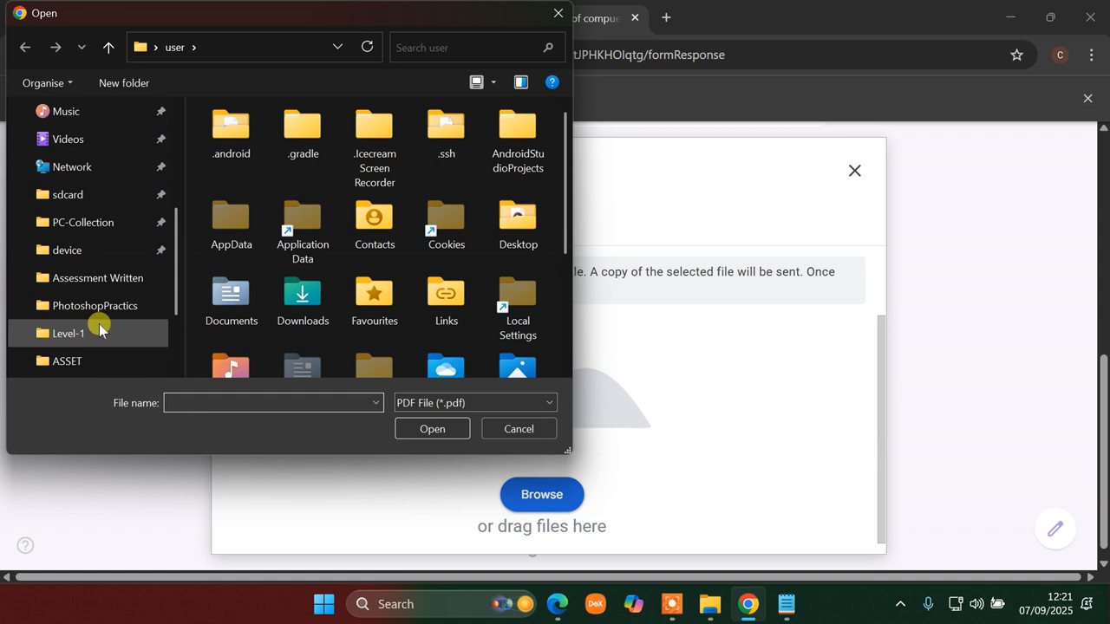
scroll(98, 347, down, 2)
click(71, 308)
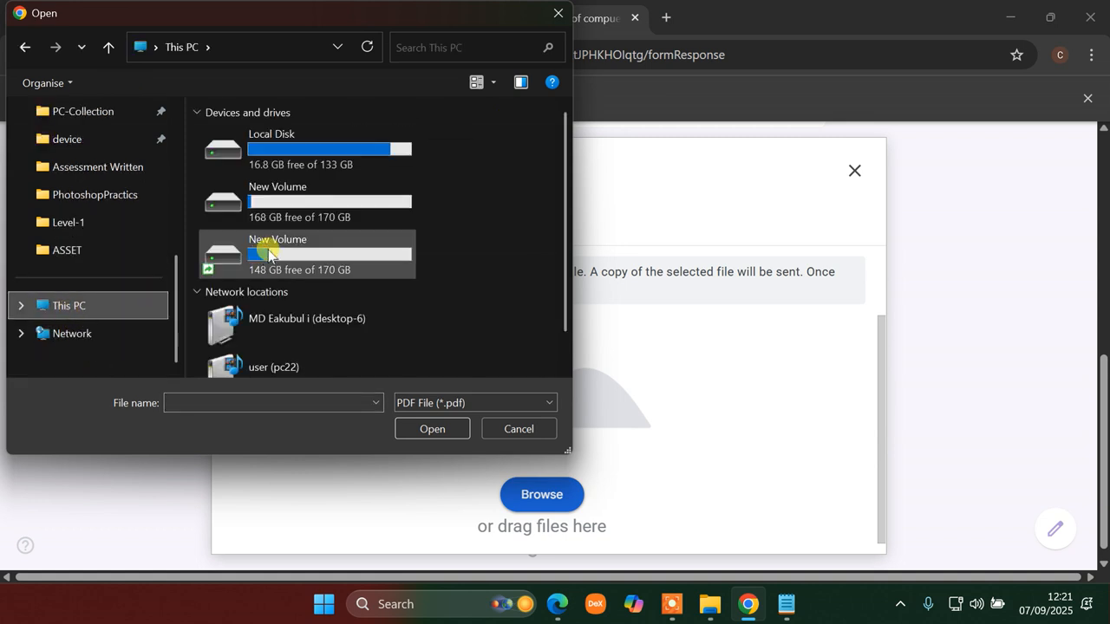
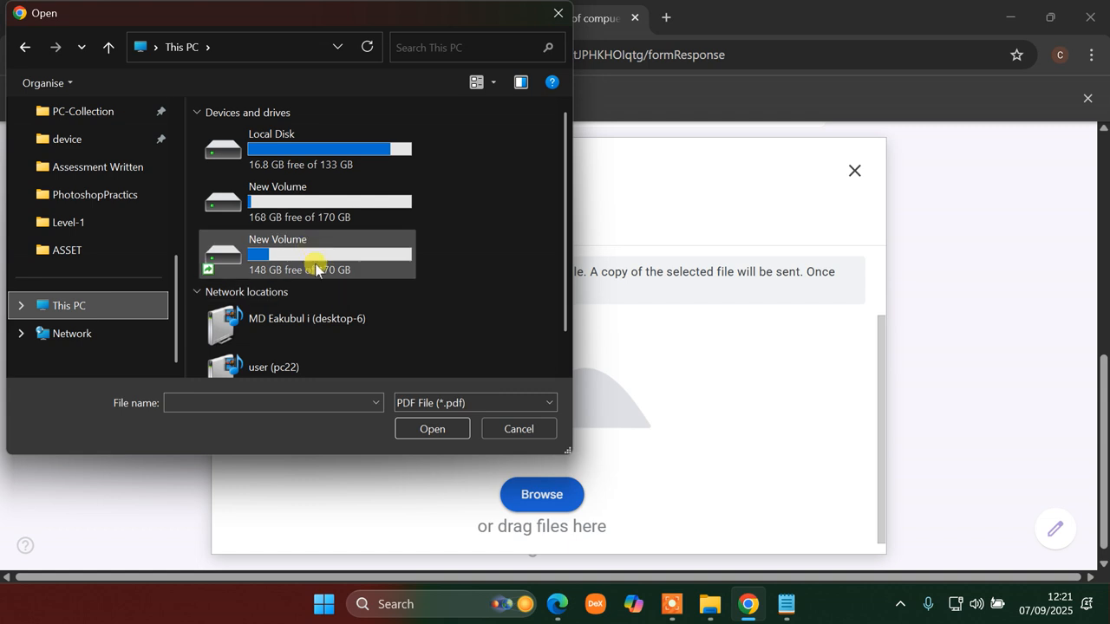
- Browse the New Volume drives in the Open dialog to find ImportantQues.pdf
click(307, 202)
double_click(307, 202)
scroll(335, 264, down, 1)
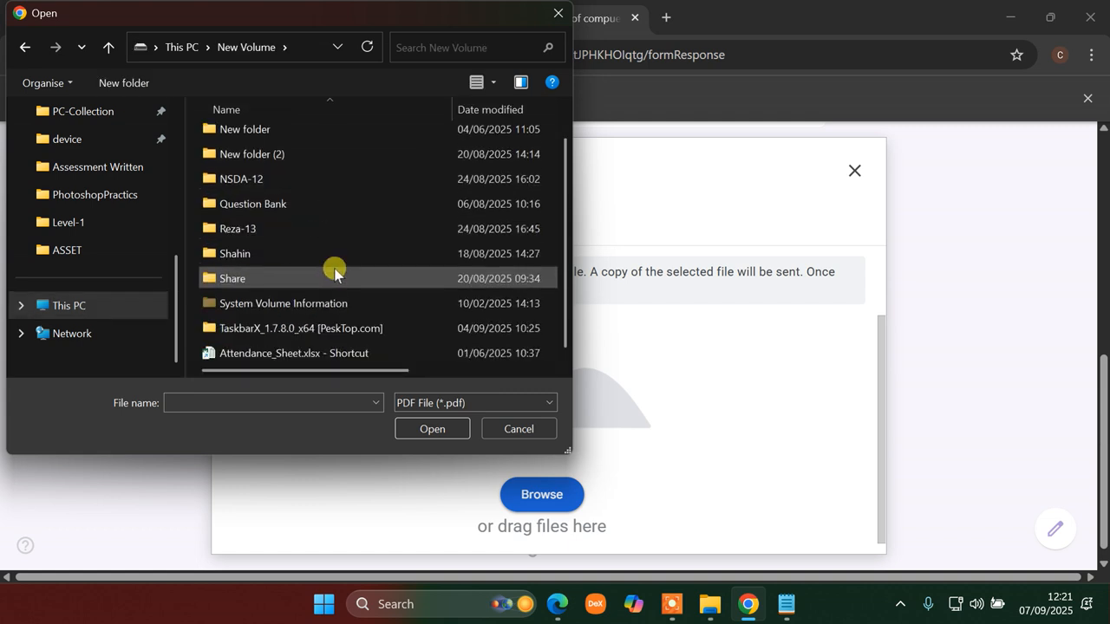
scroll(325, 281, up, 1)
scroll(320, 289, down, 1)
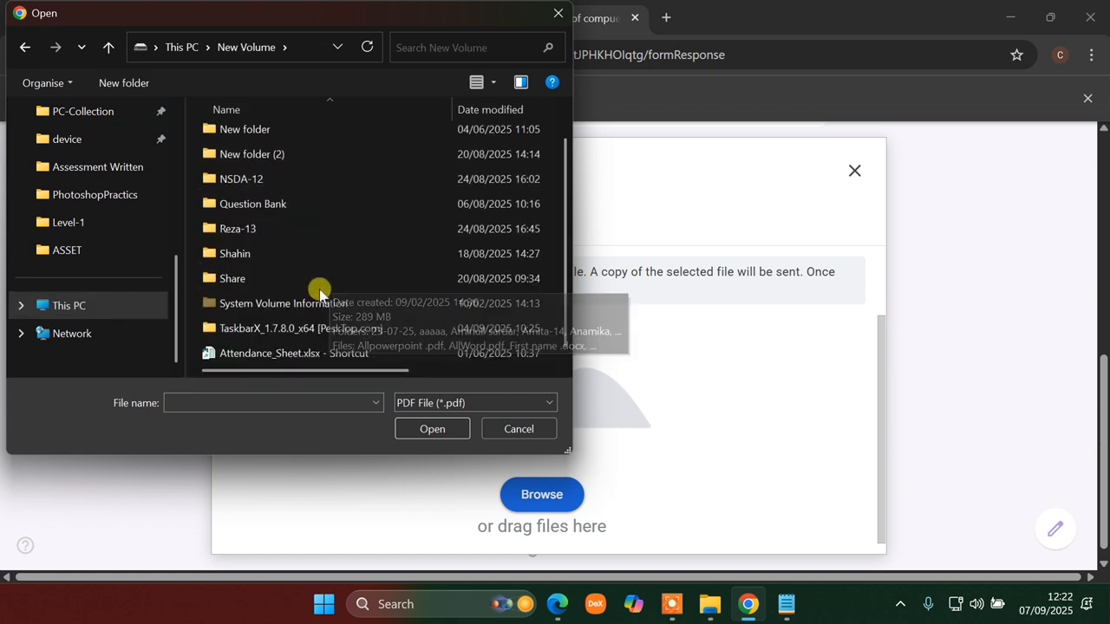
double_click(292, 230)
double_click(220, 132)
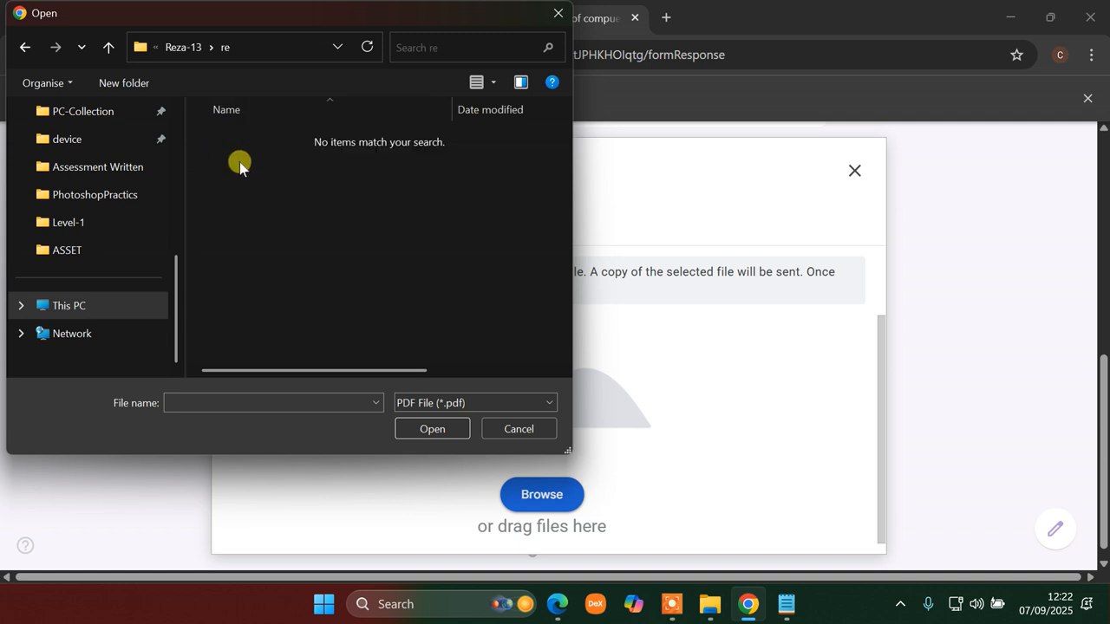
click(86, 310)
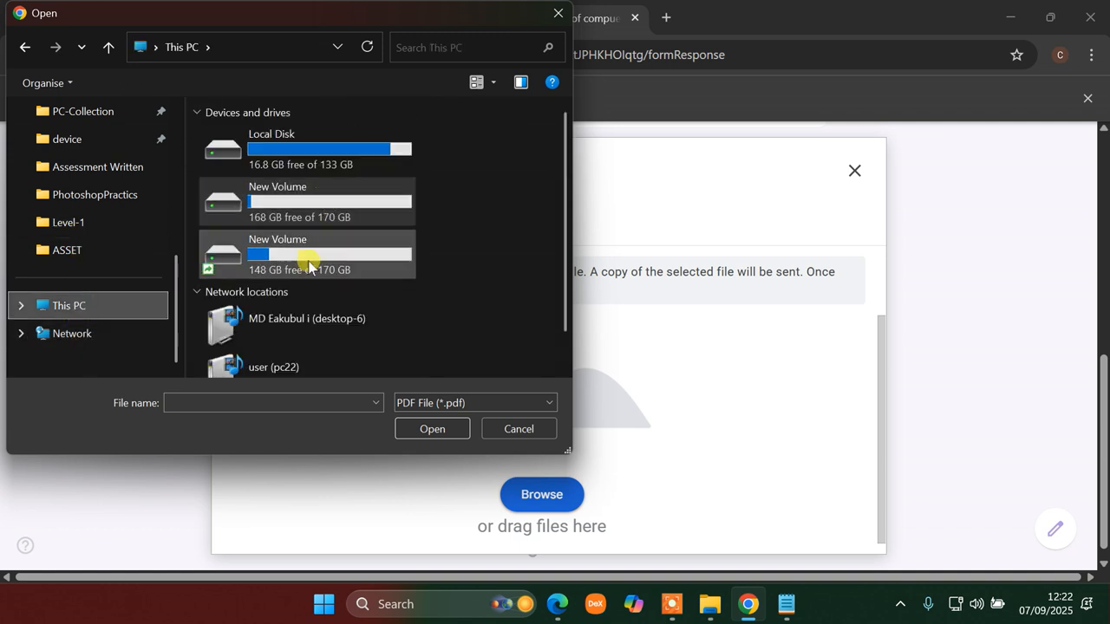
double_click(308, 252)
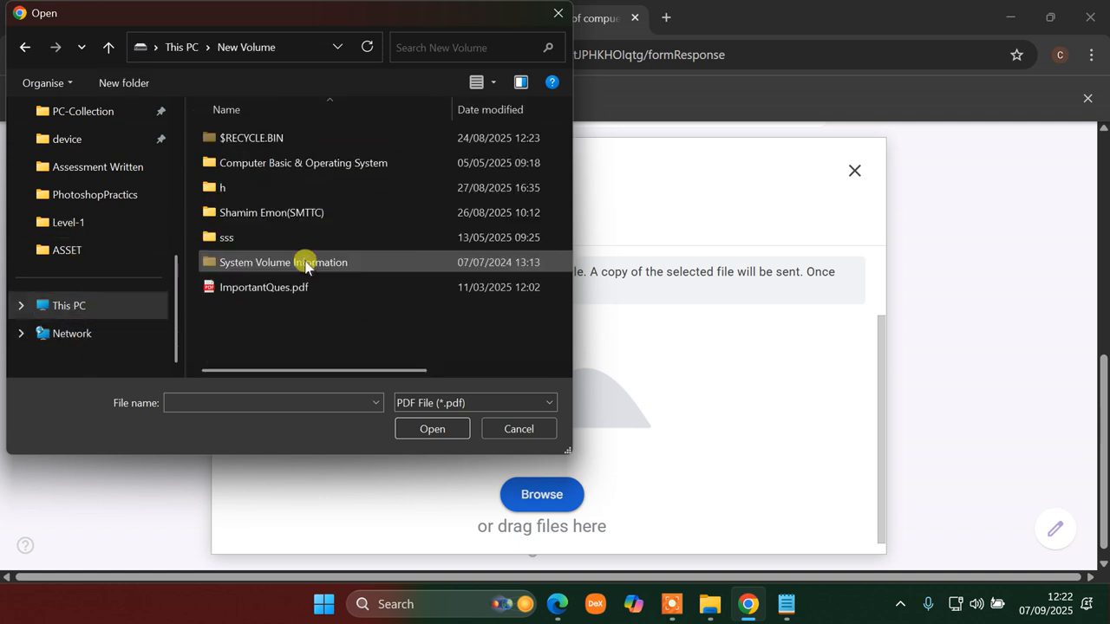
- Attach ImportantQues.pdf to the Attachment question and submit the form response
click(257, 291)
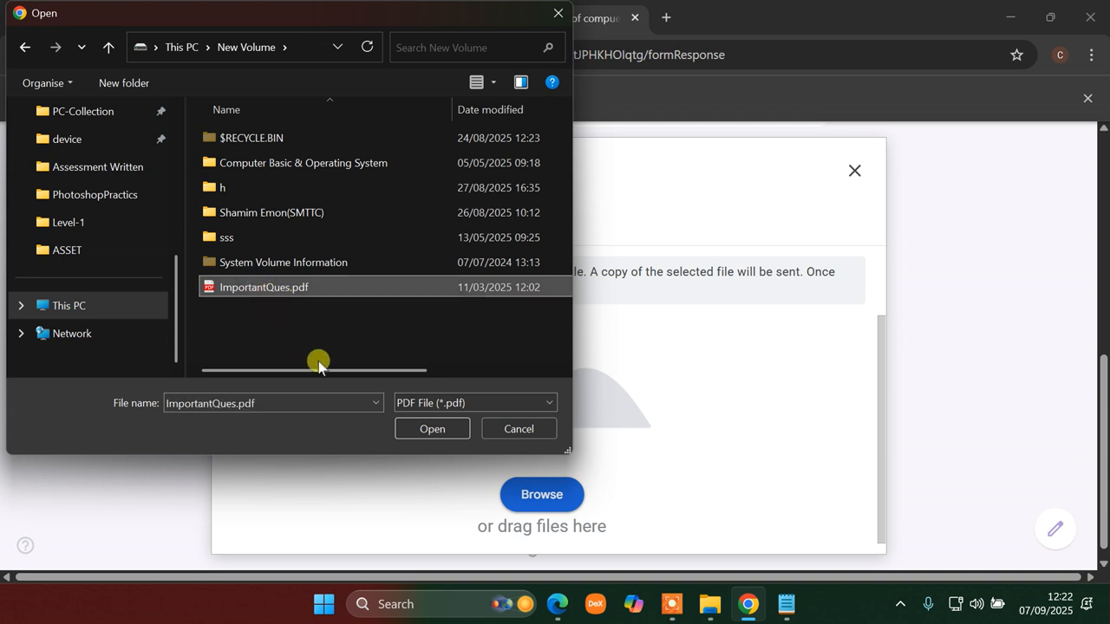
click(425, 425)
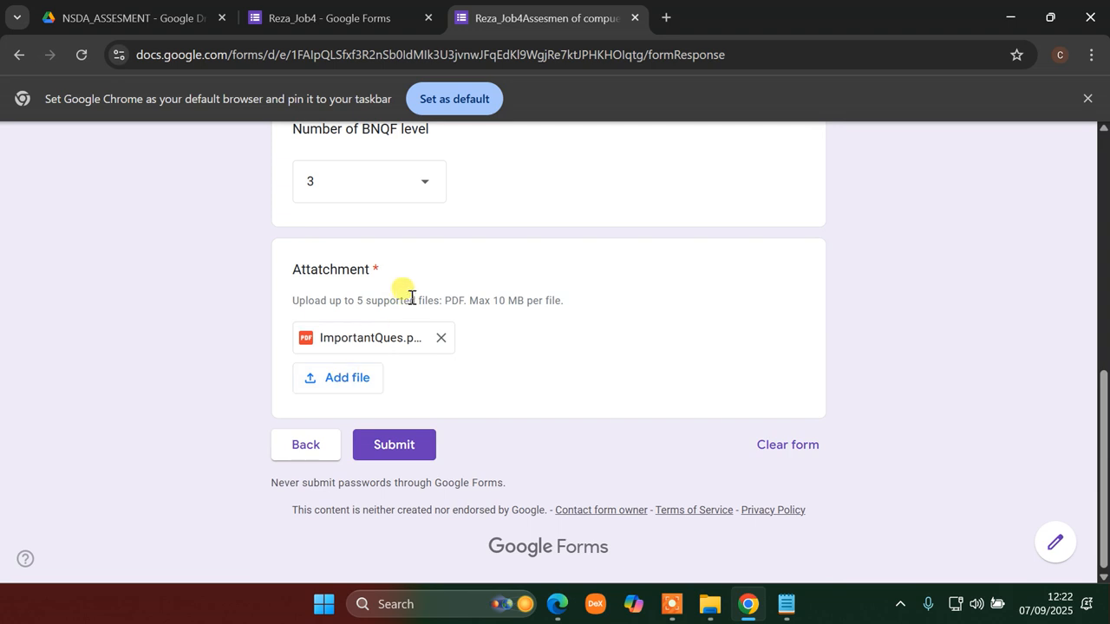
click(351, 384)
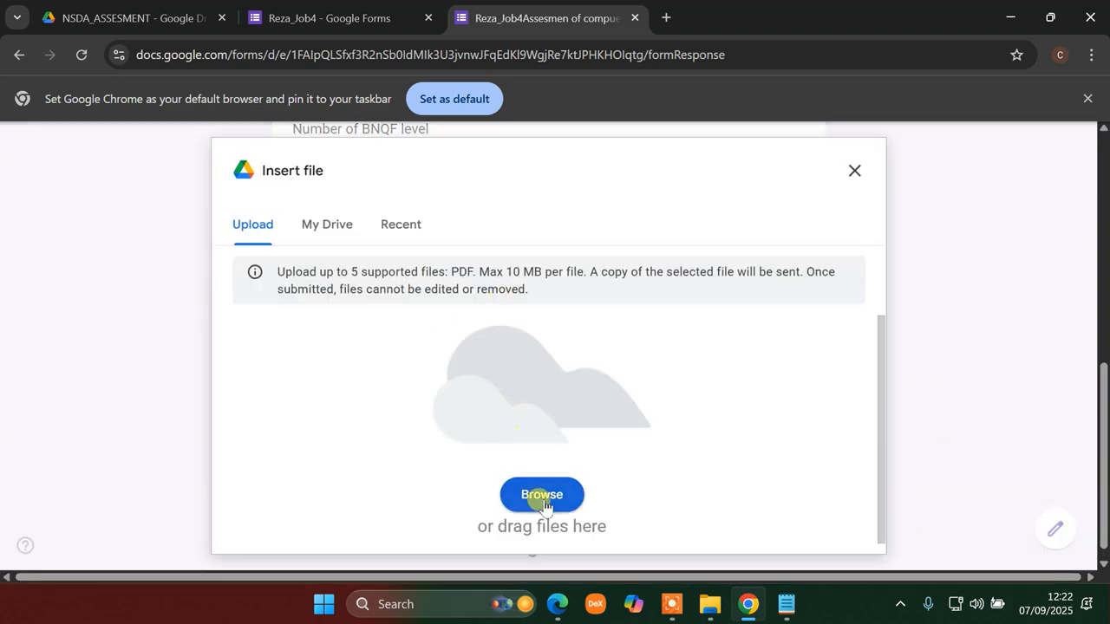
click(855, 171)
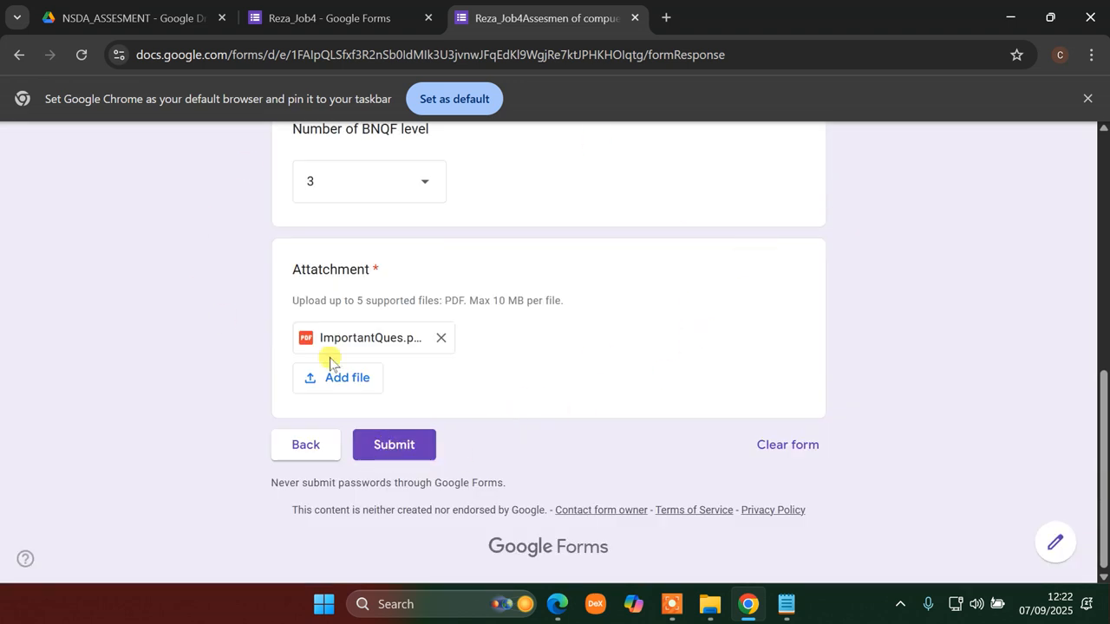
click(387, 452)
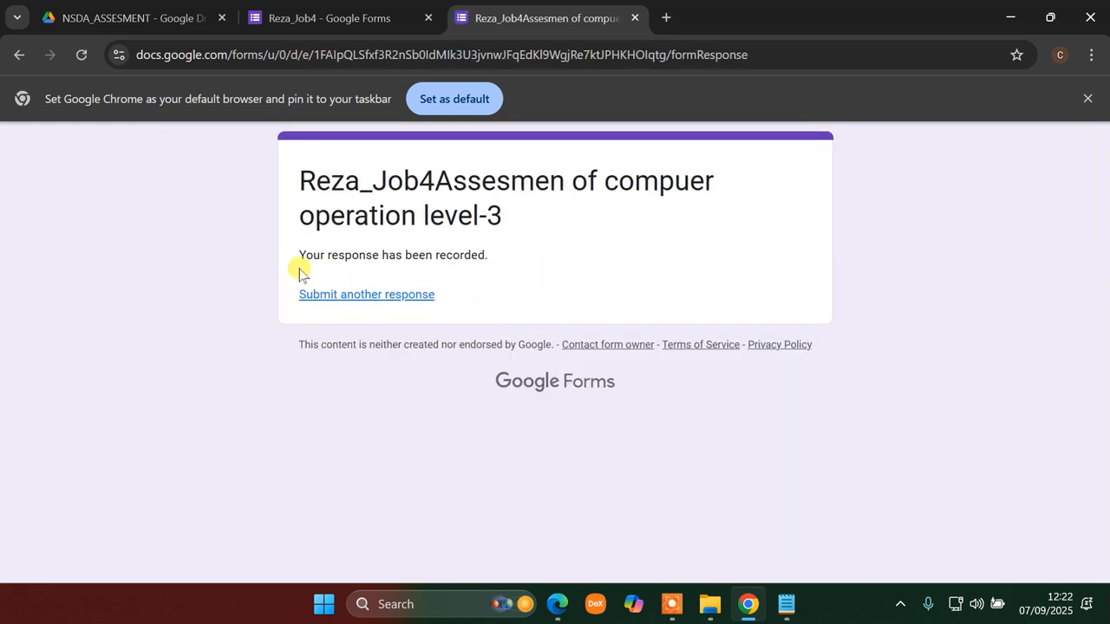
- Check the response-recorded confirmation, then return to the Reza_Job4 form editor
mouse_move(300, 263)
mouse_down()
mouse_move(498, 263)
mouse_move(354, 255)
mouse_move(286, 272)
mouse_move(293, 261)
mouse_up()
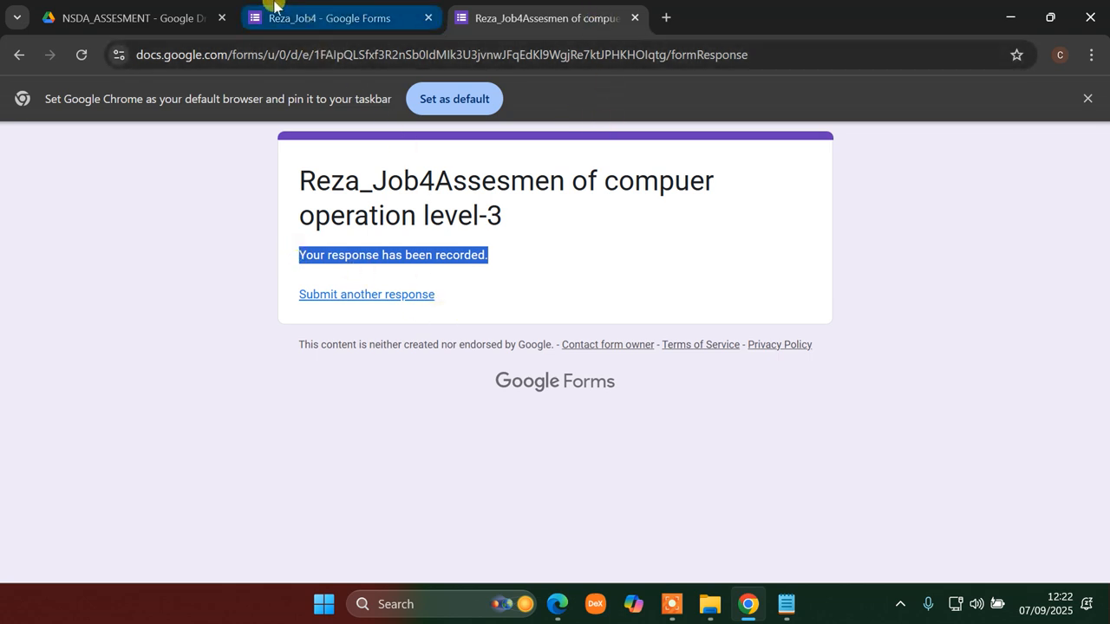
click(323, 22)
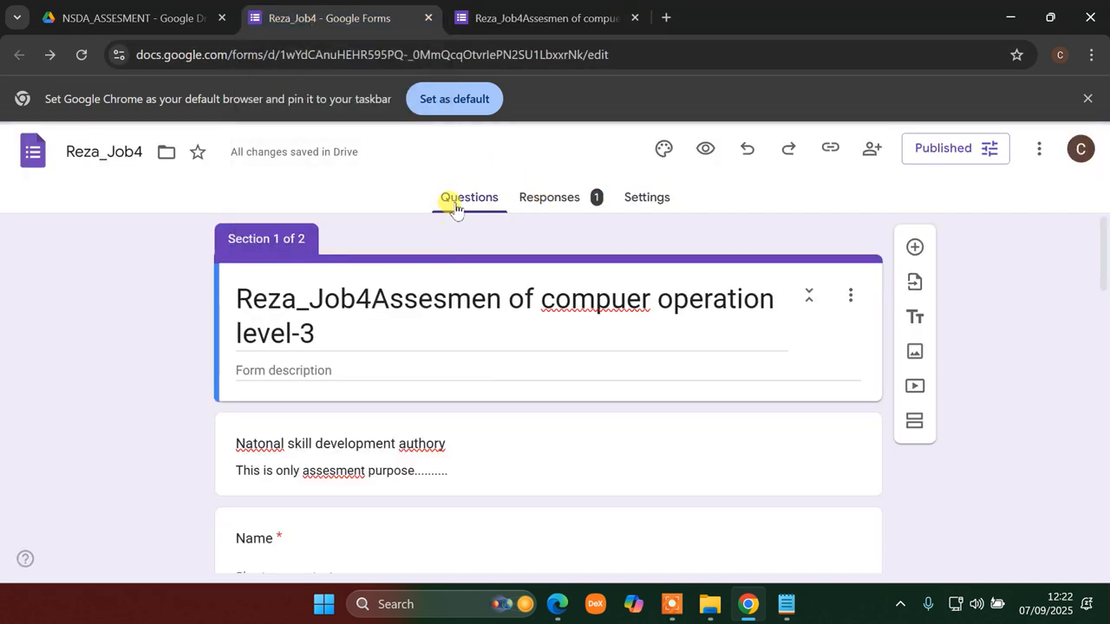
scroll(453, 268, down, 15)
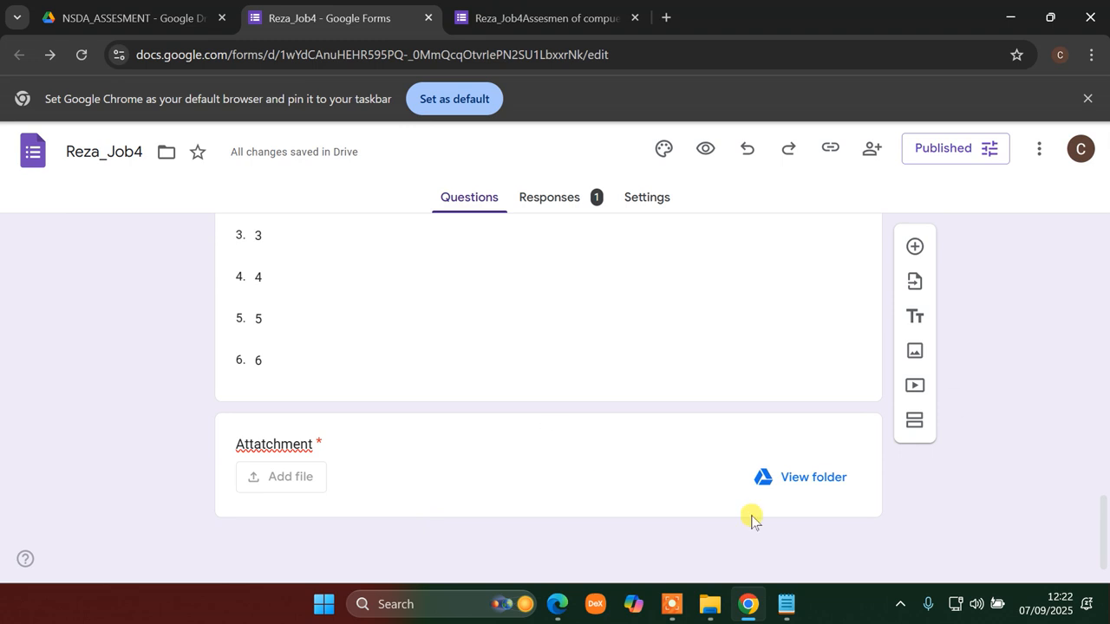
scroll(783, 465, up, 15)
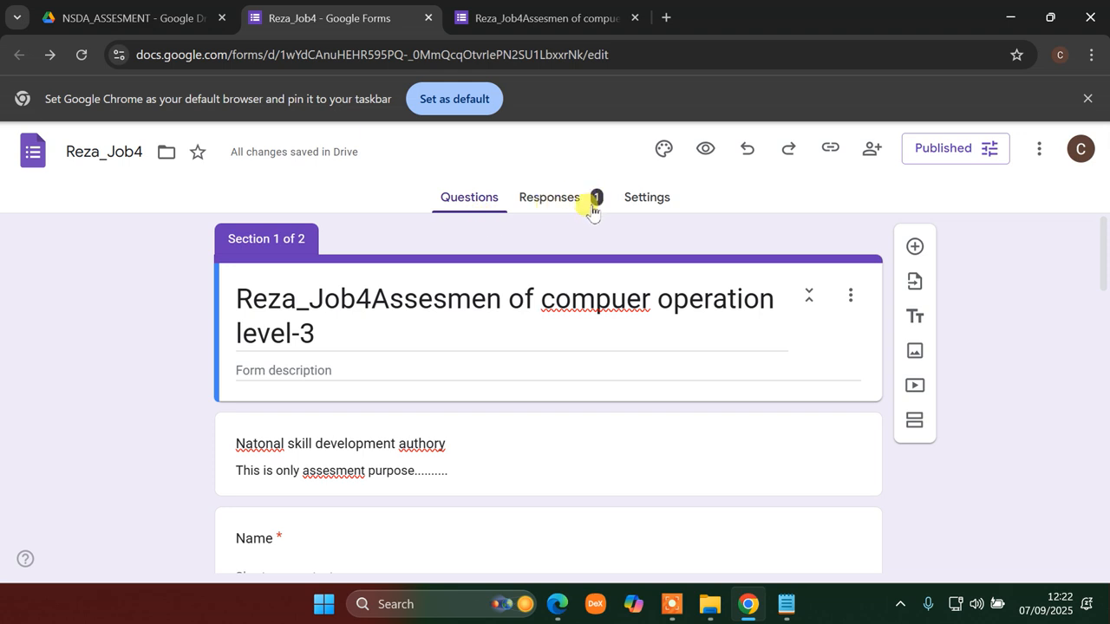
click(520, 16)
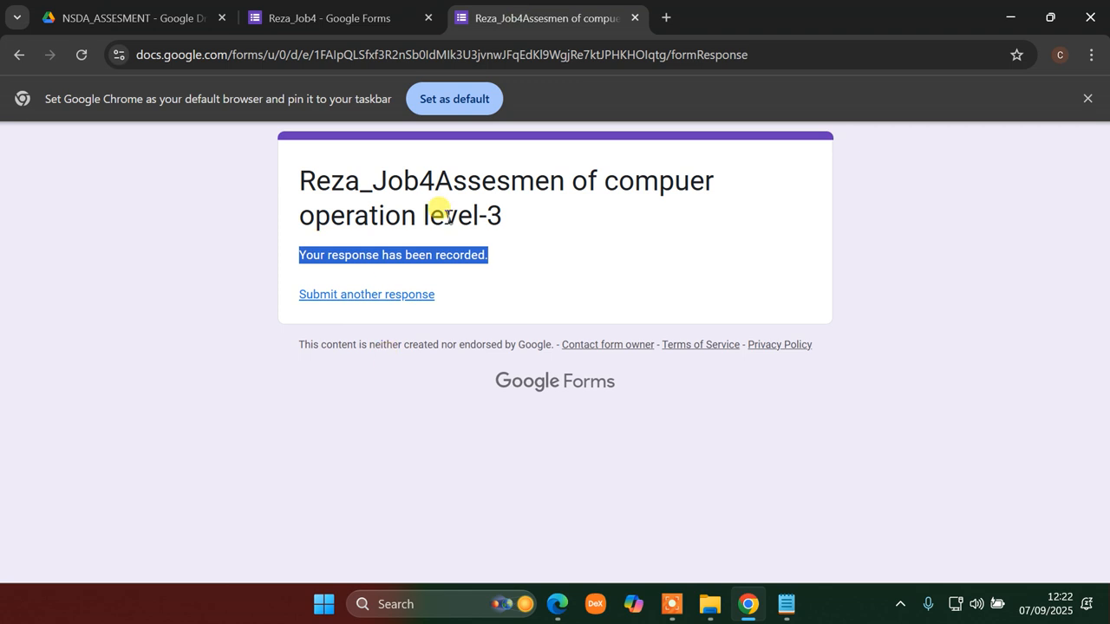
click(355, 24)
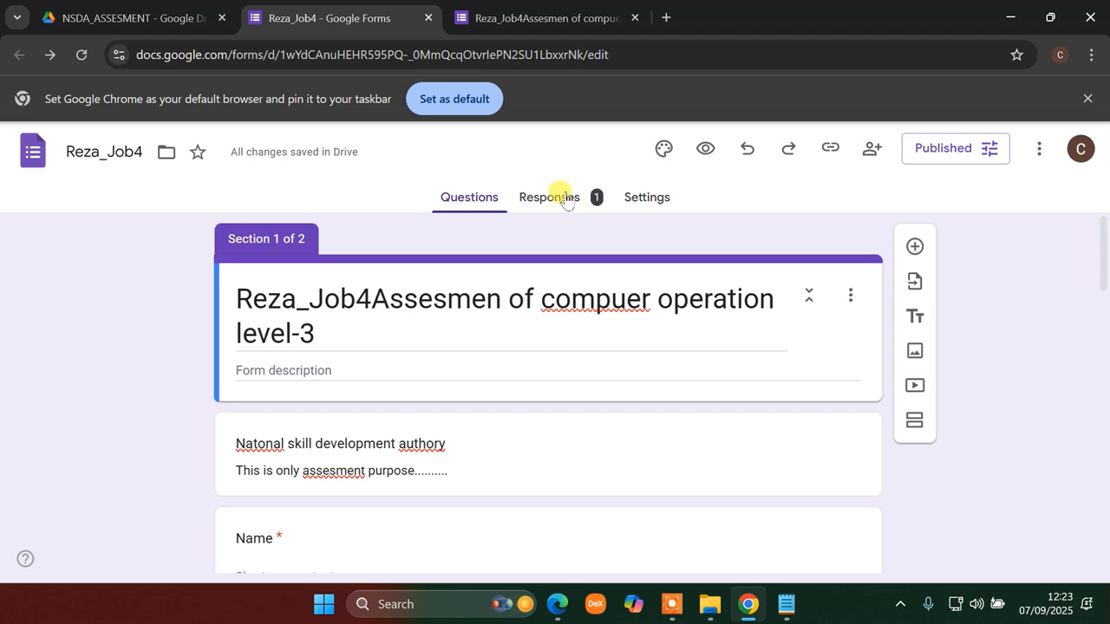
click(565, 199)
scroll(347, 434, down, 3)
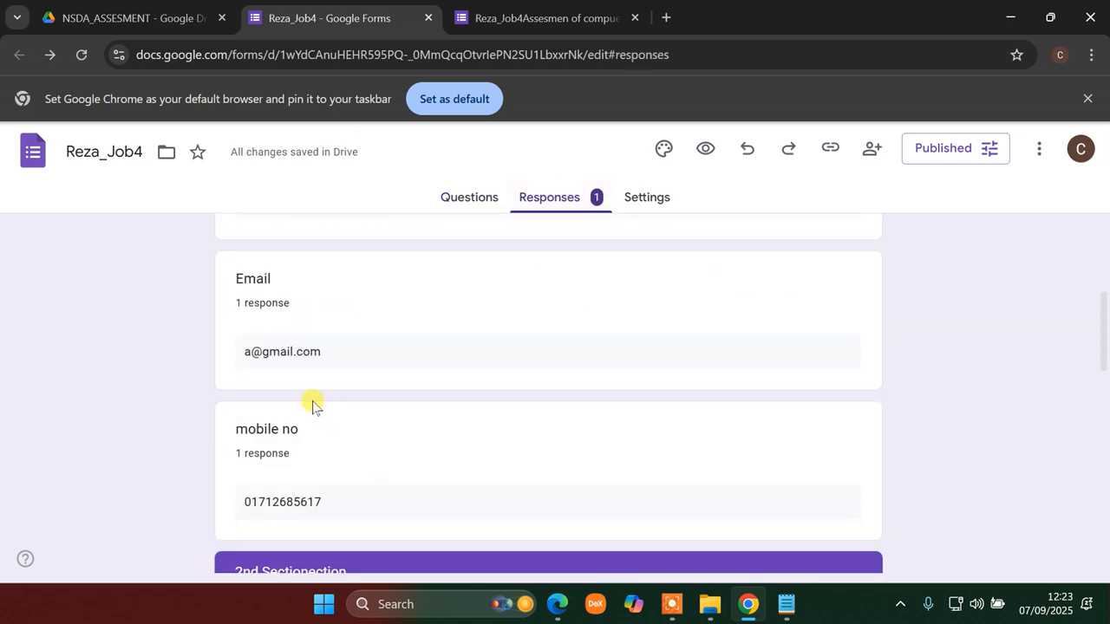
scroll(295, 381, up, 3)
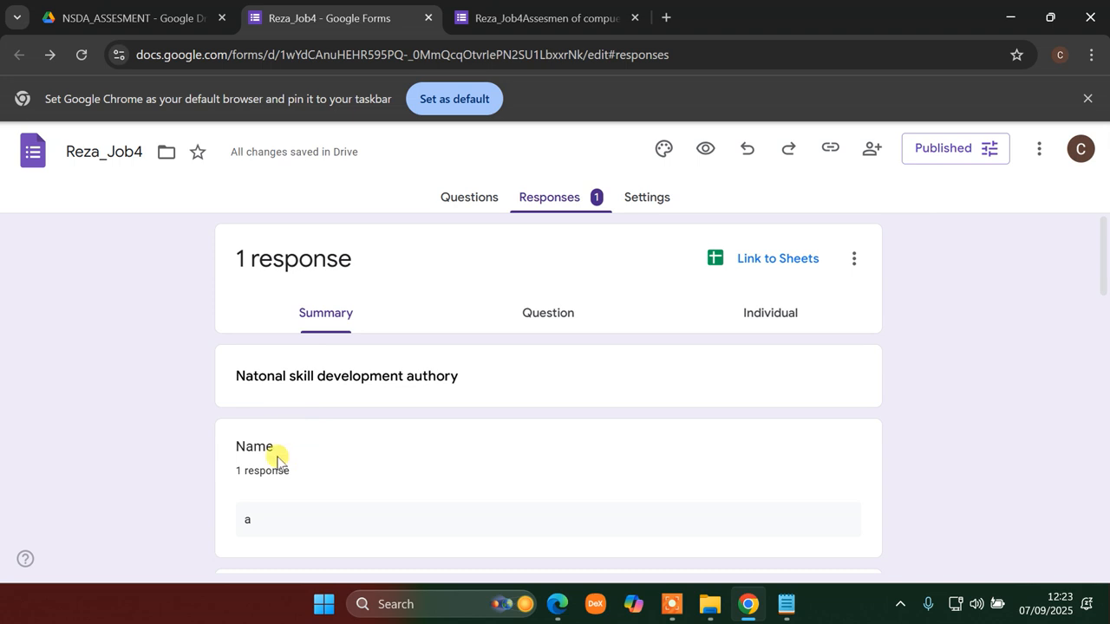
scroll(287, 521, down, 6)
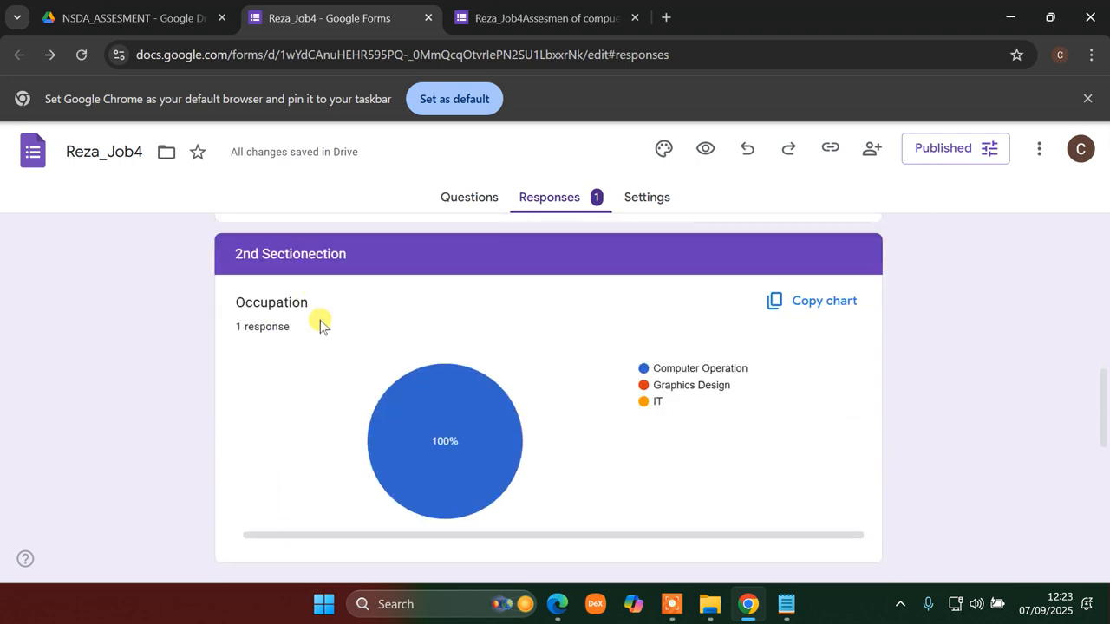
scroll(317, 322, up, 3)
scroll(326, 491, down, 10)
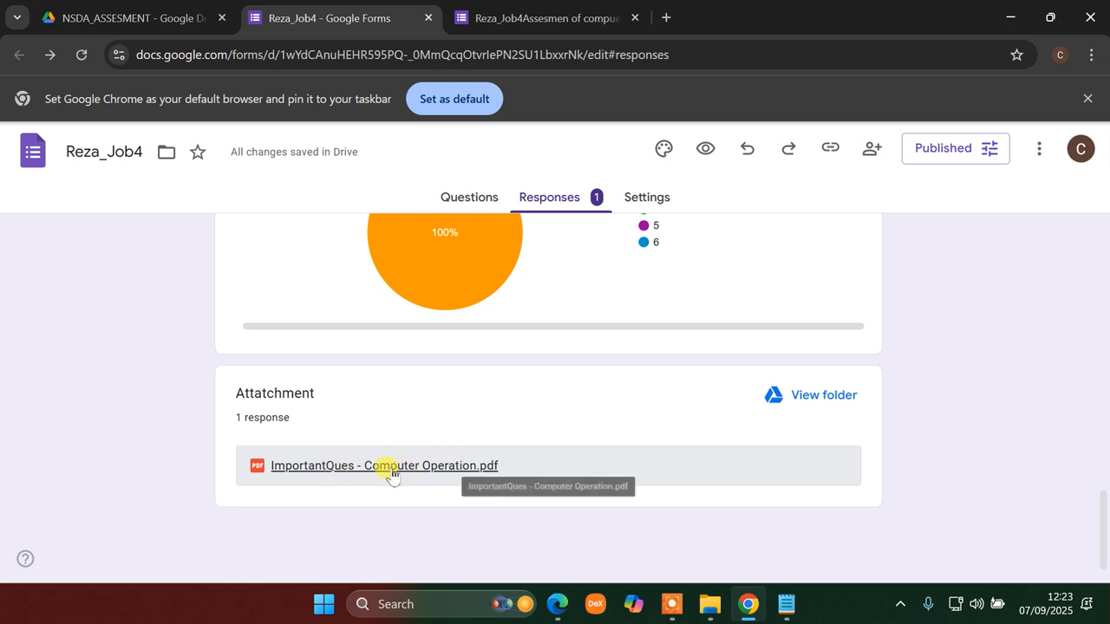
scroll(408, 459, up, 15)
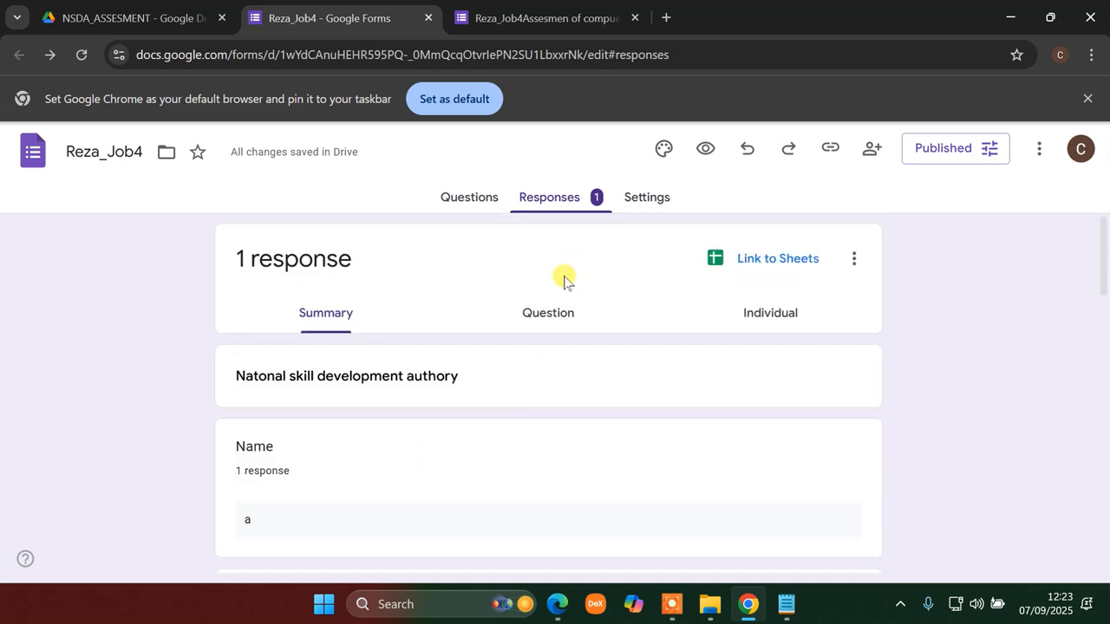
click(472, 201)
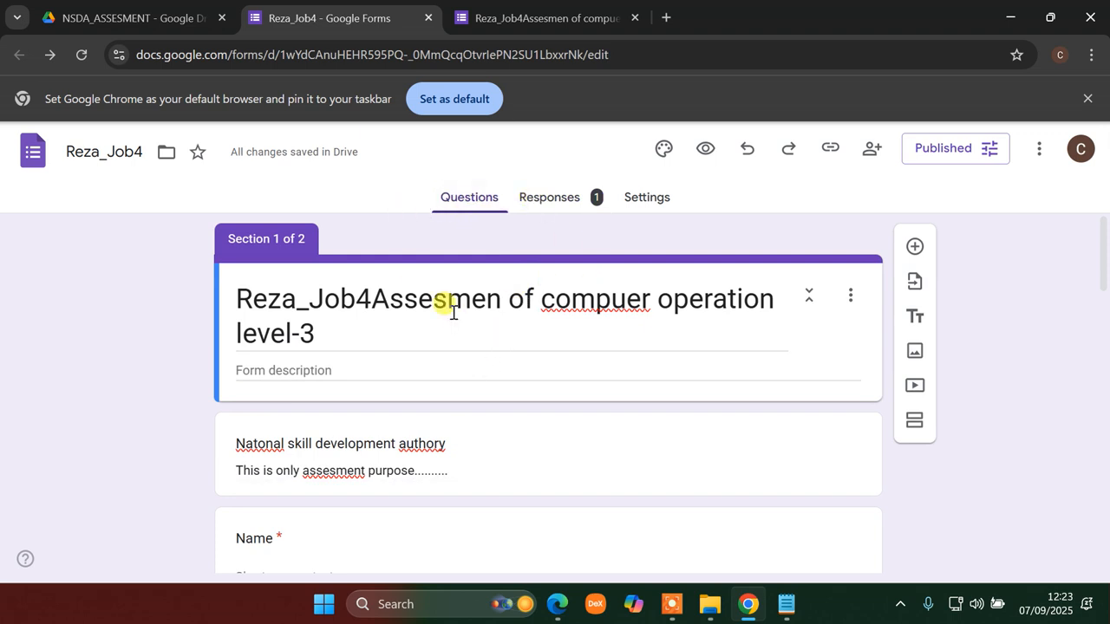
- Refresh Drive and open NSDA_ASSESMENT through to the Attatch (File responses) folder
click(108, 15)
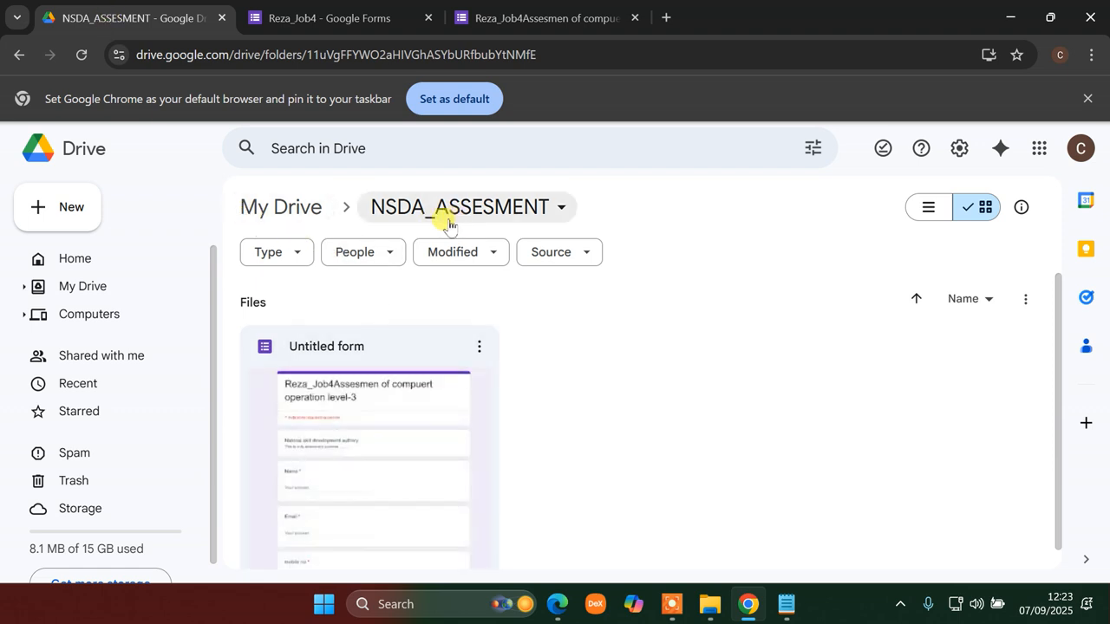
scroll(654, 422, down, 1)
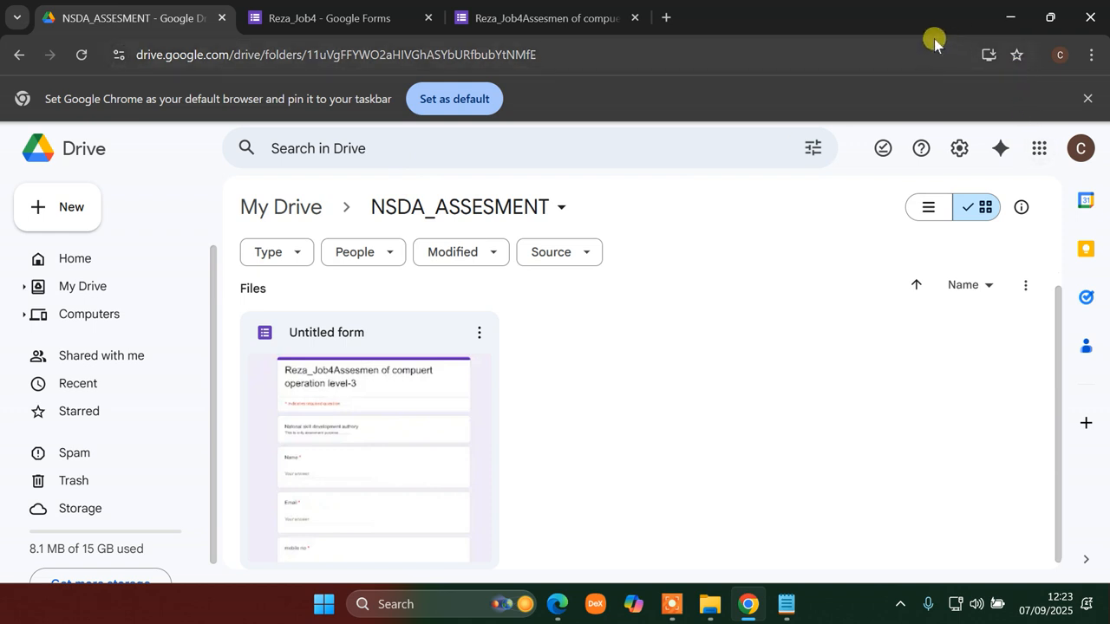
click(81, 54)
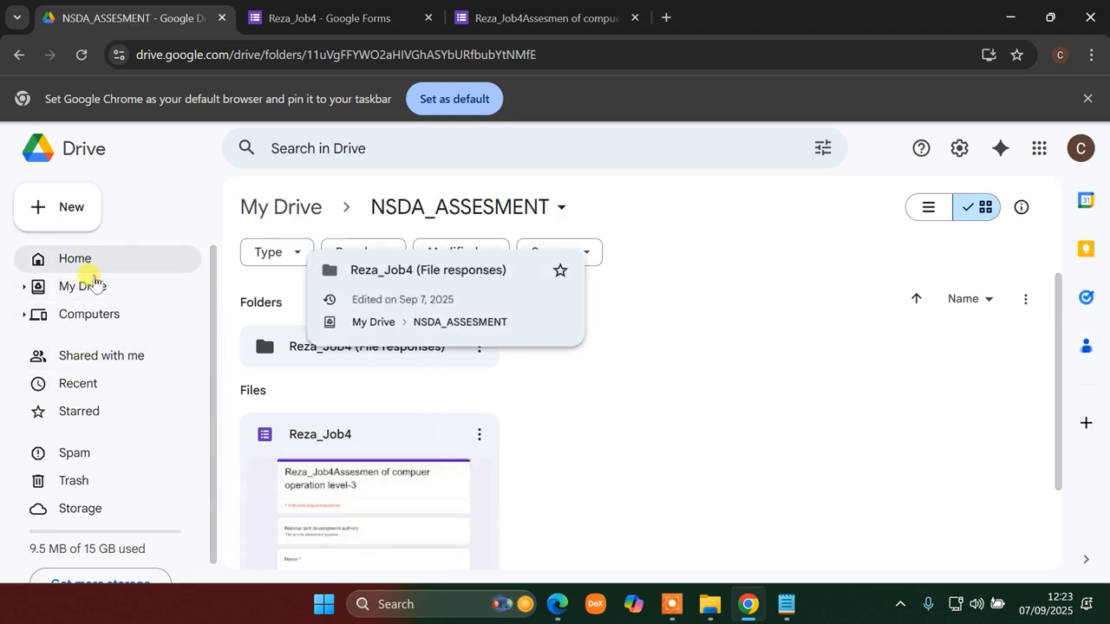
click(83, 284)
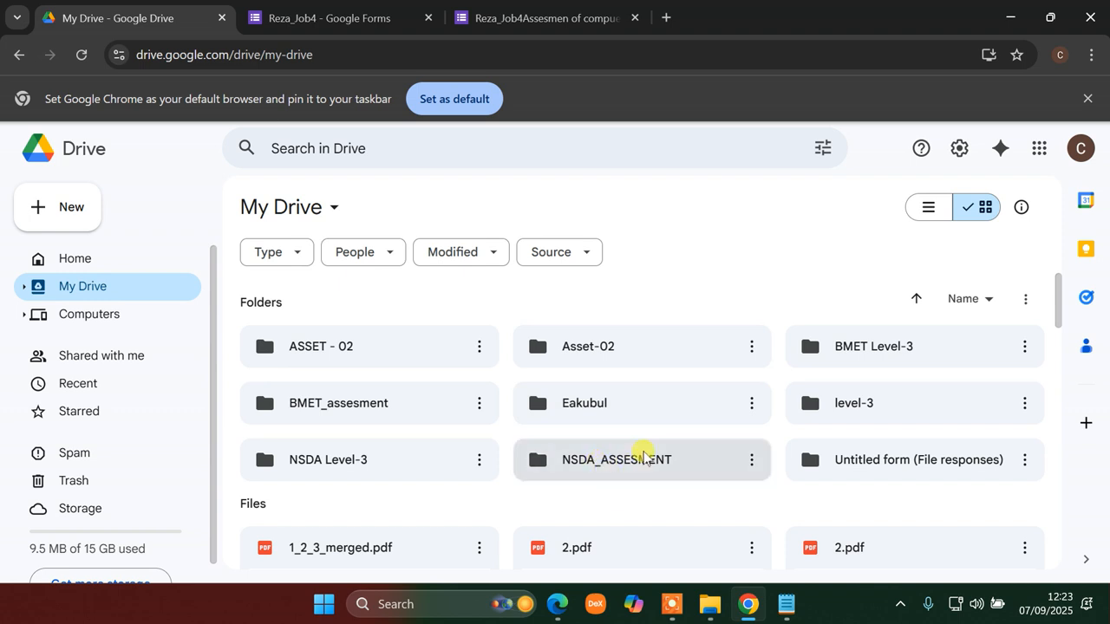
double_click(642, 458)
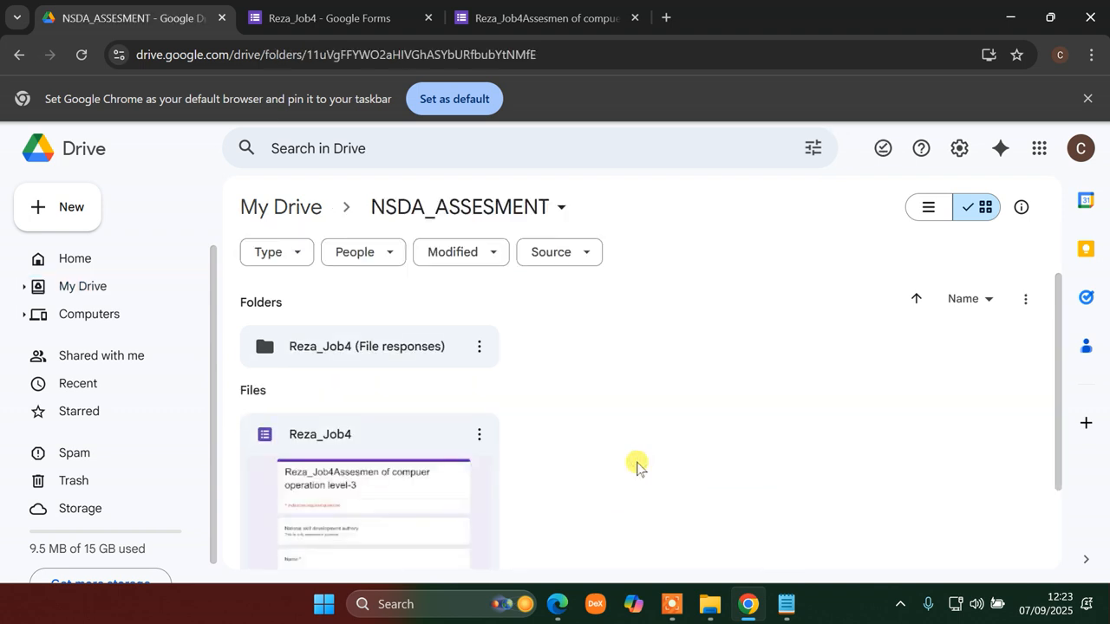
scroll(477, 402, down, 1)
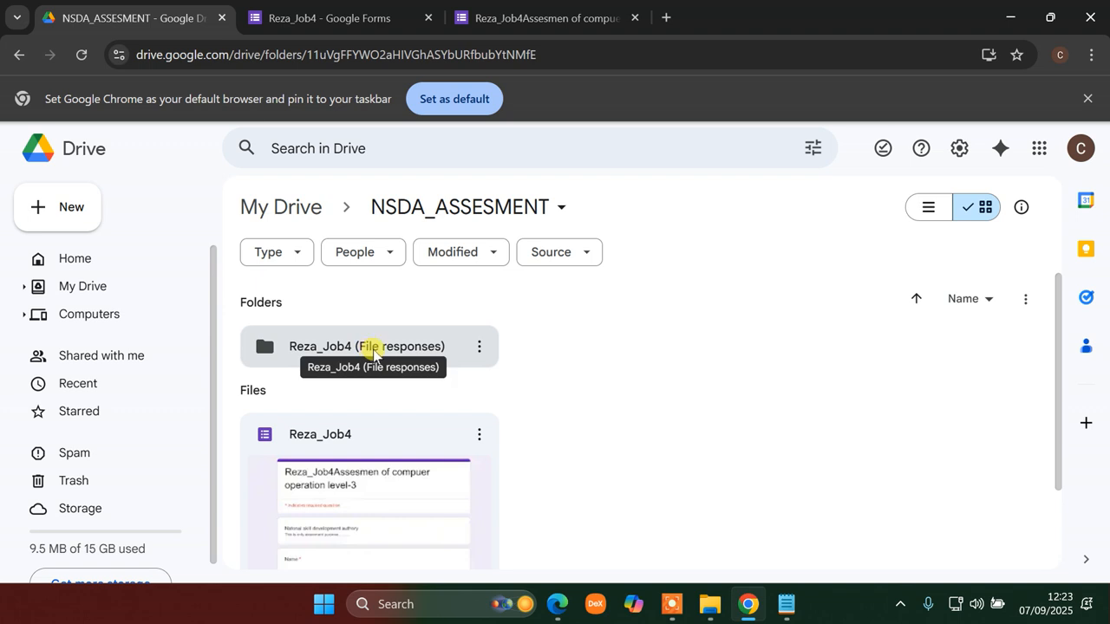
click(564, 17)
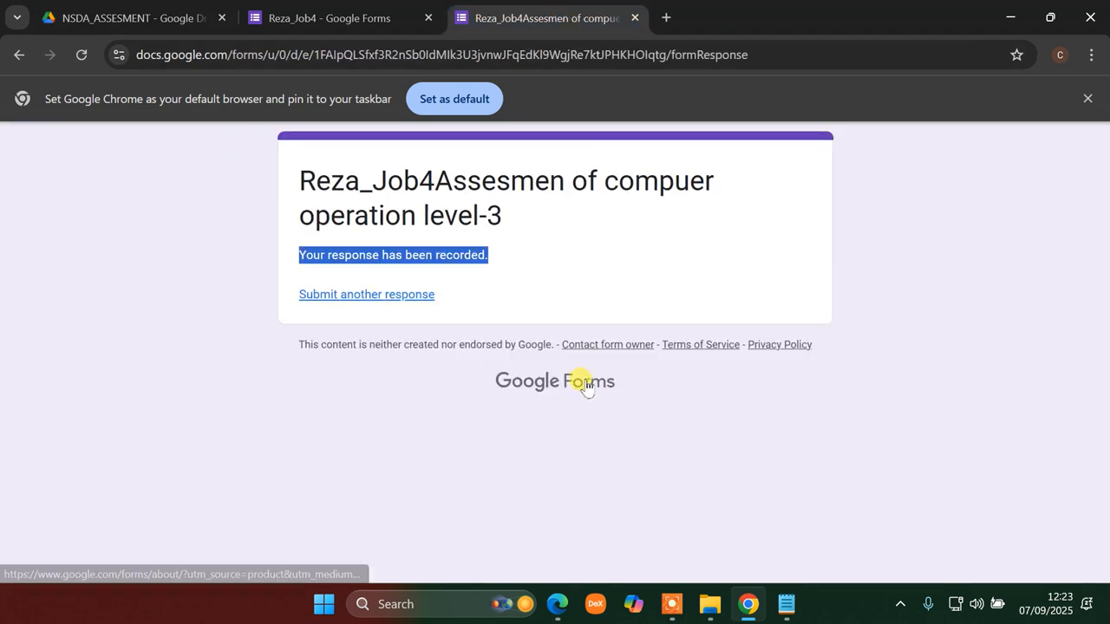
click(118, 16)
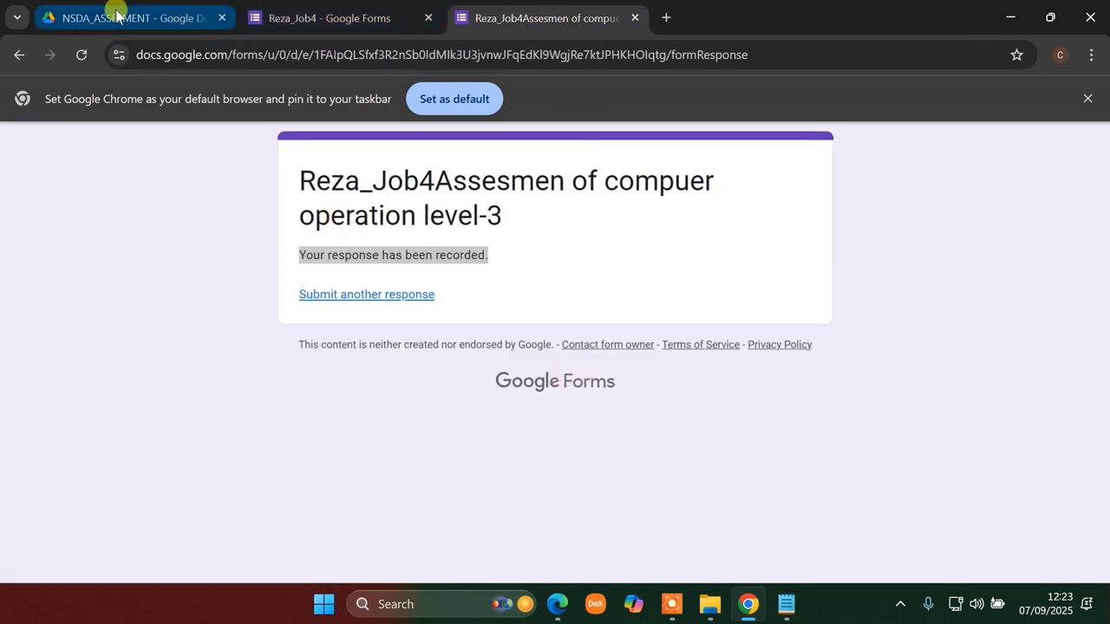
double_click(339, 348)
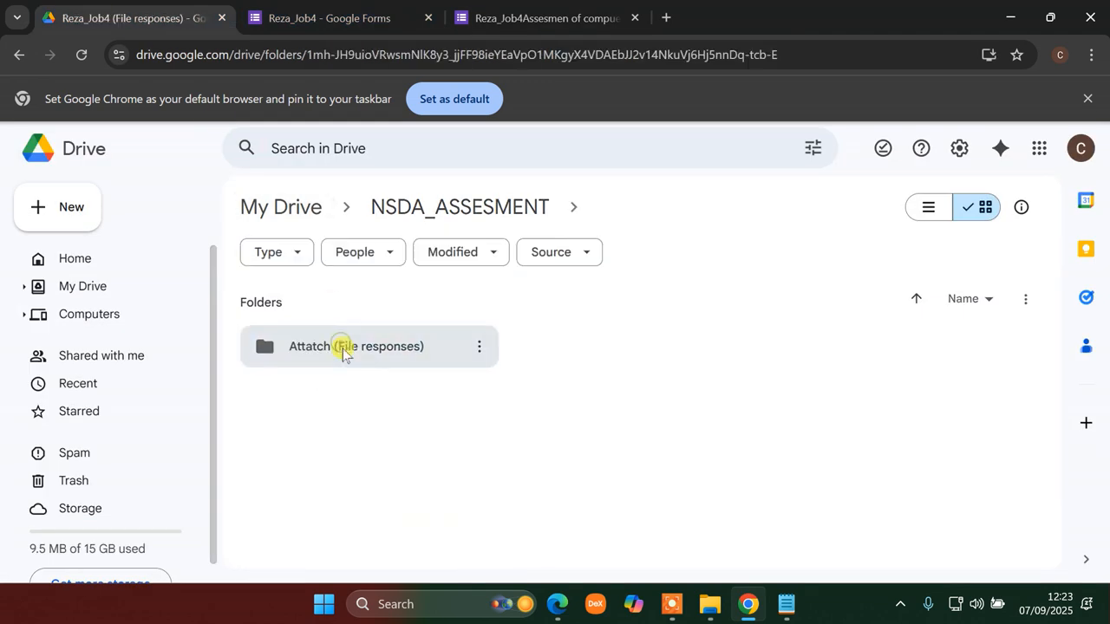
double_click(344, 351)
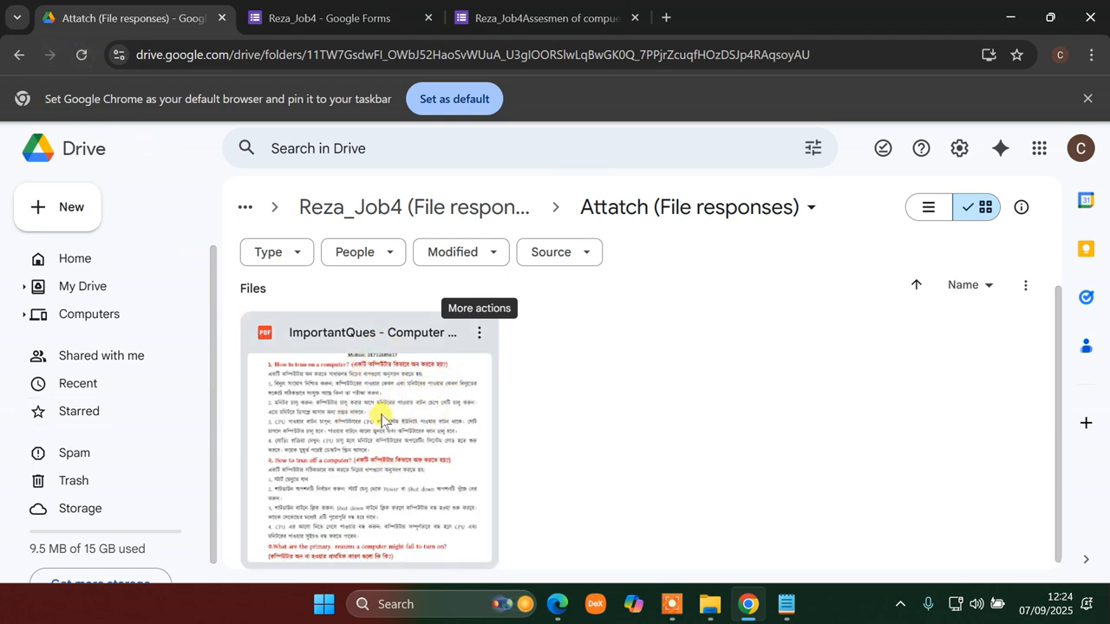
- Reopen Attatch (File responses) from My Drive to verify the ImportantQues PDF, then return to the form
click(19, 54)
click(19, 54)
click(19, 54)
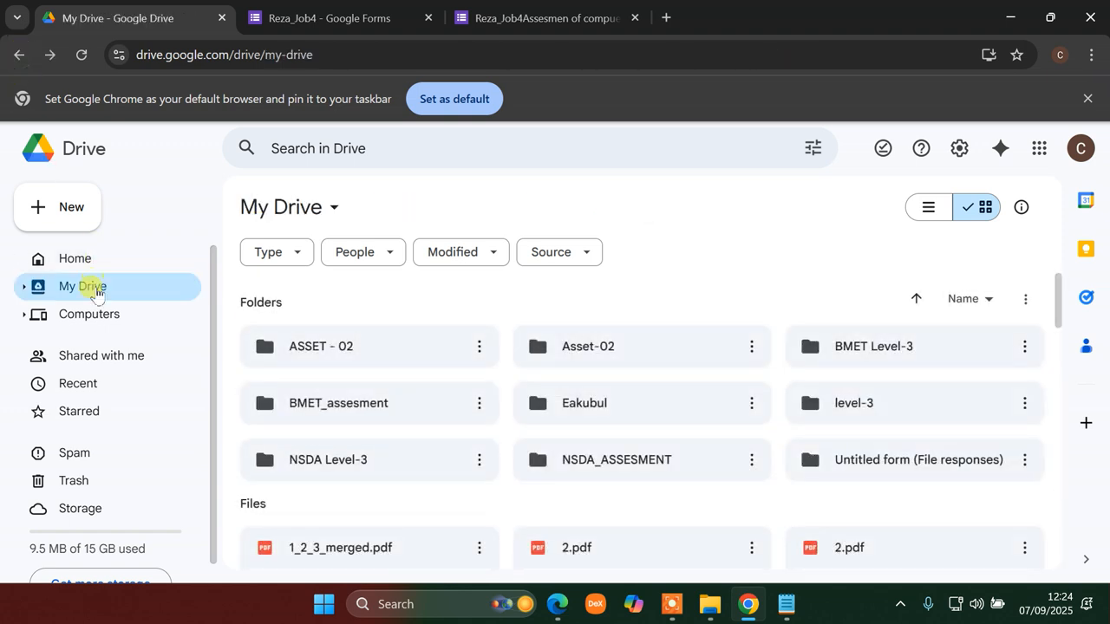
double_click(614, 468)
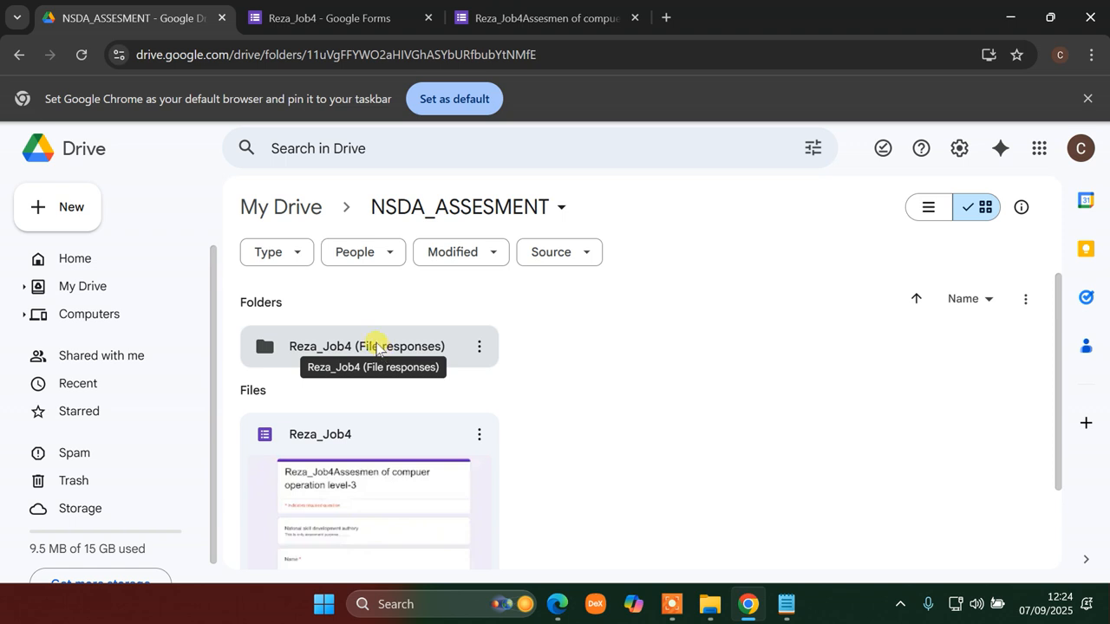
click(380, 347)
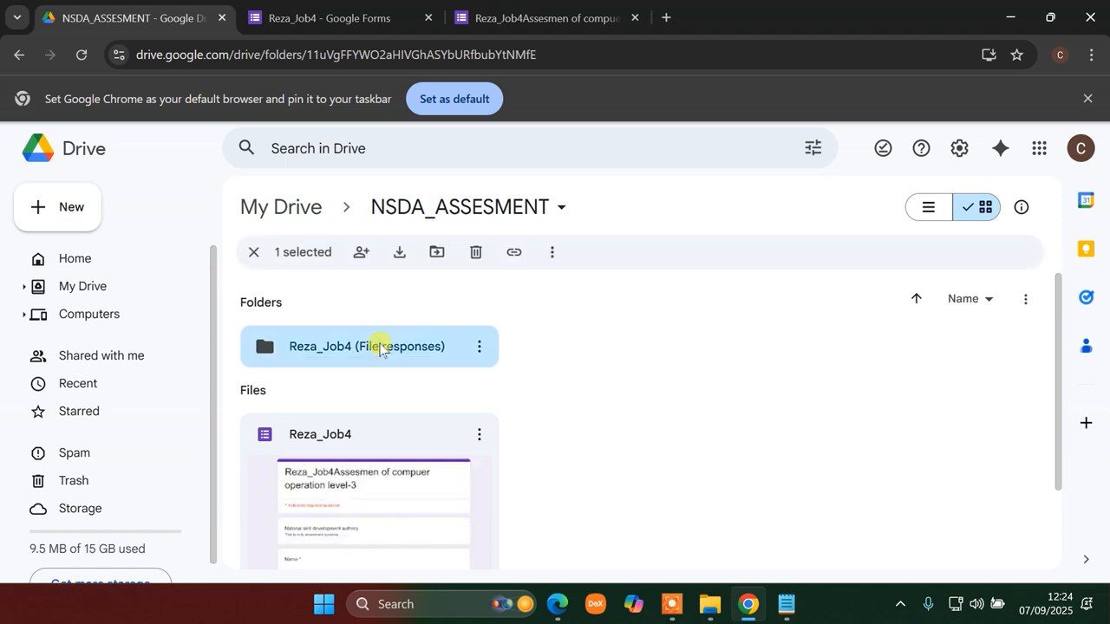
double_click(380, 347)
click(360, 349)
double_click(360, 350)
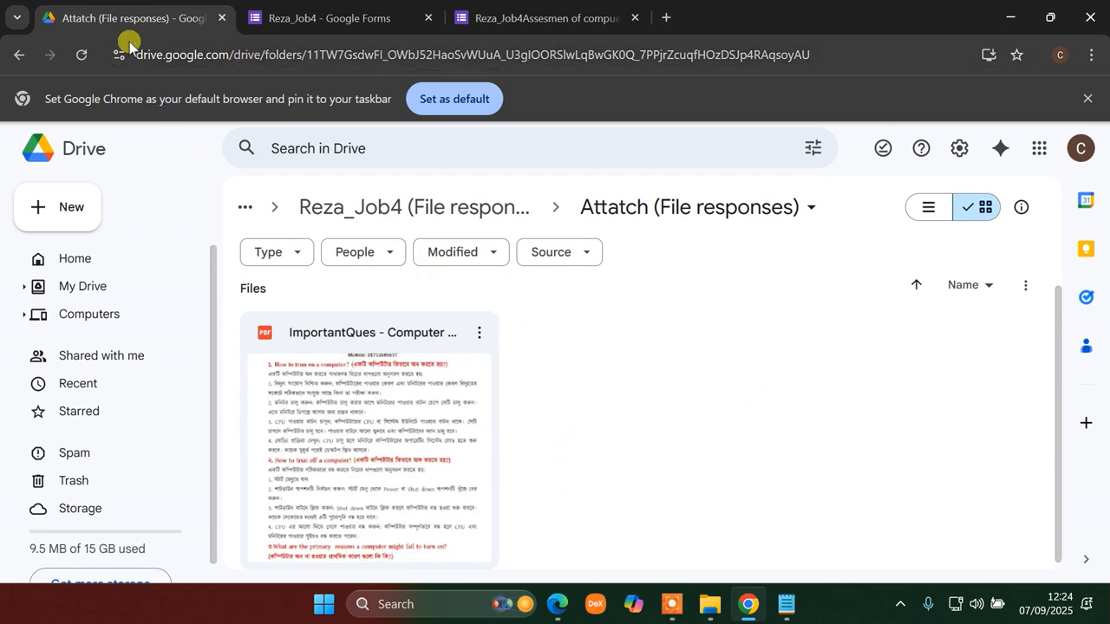
click(276, 26)
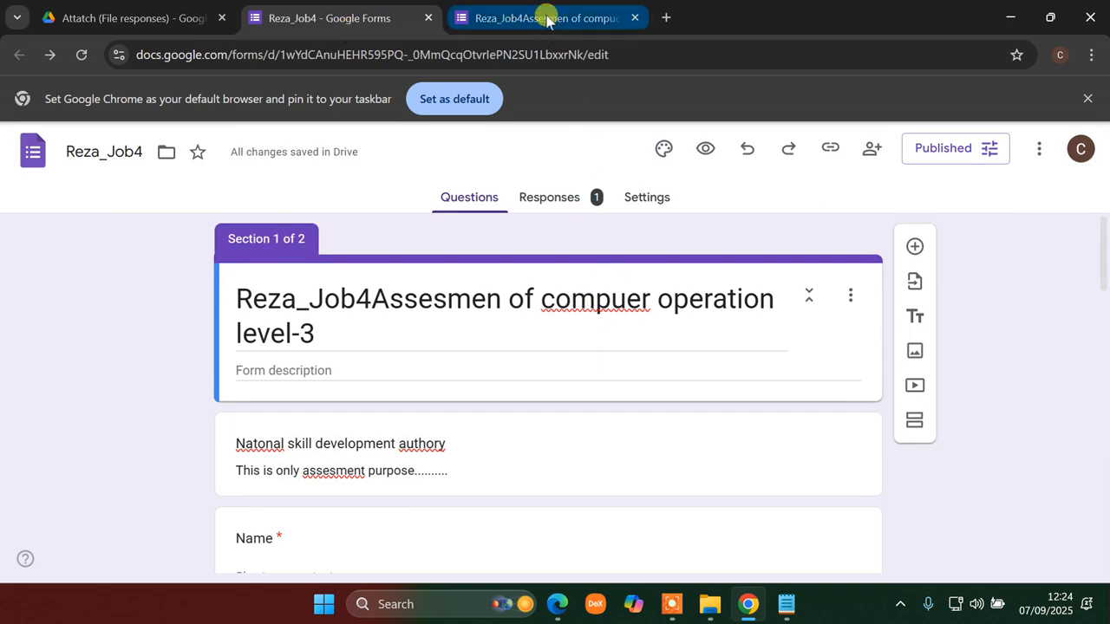
- Copy the Reza_Job4 form's responder link to the clipboard
click(543, 18)
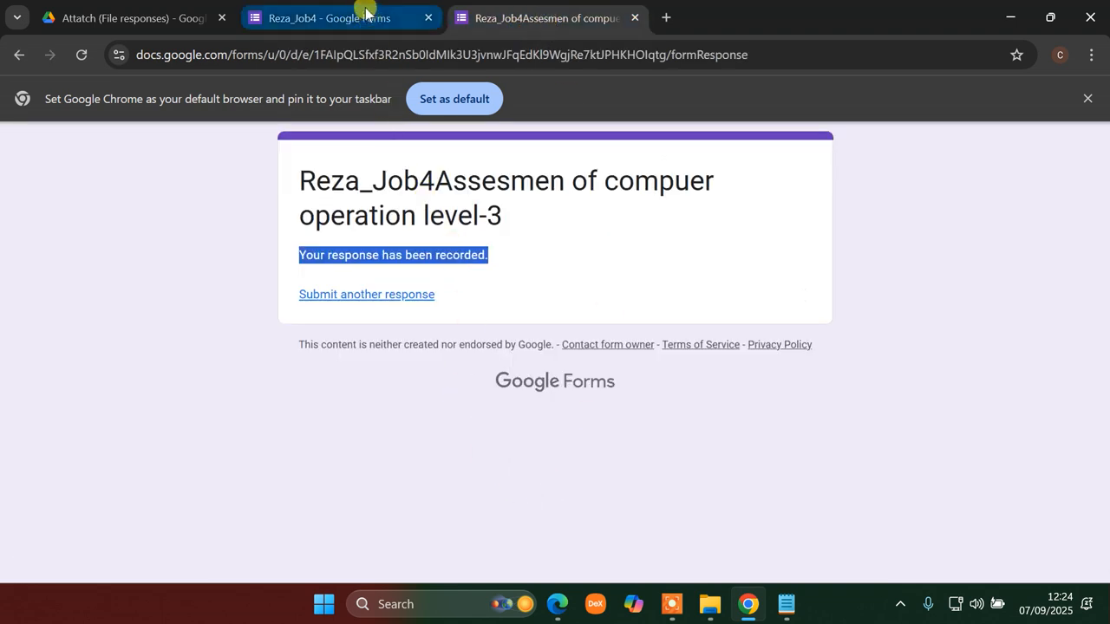
click(364, 14)
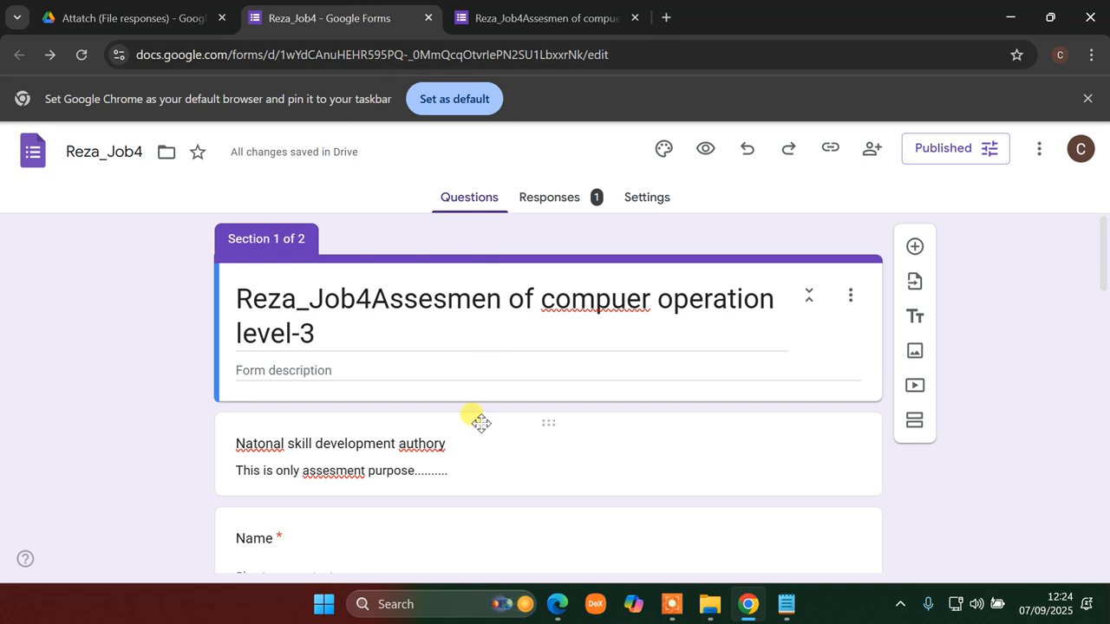
click(830, 149)
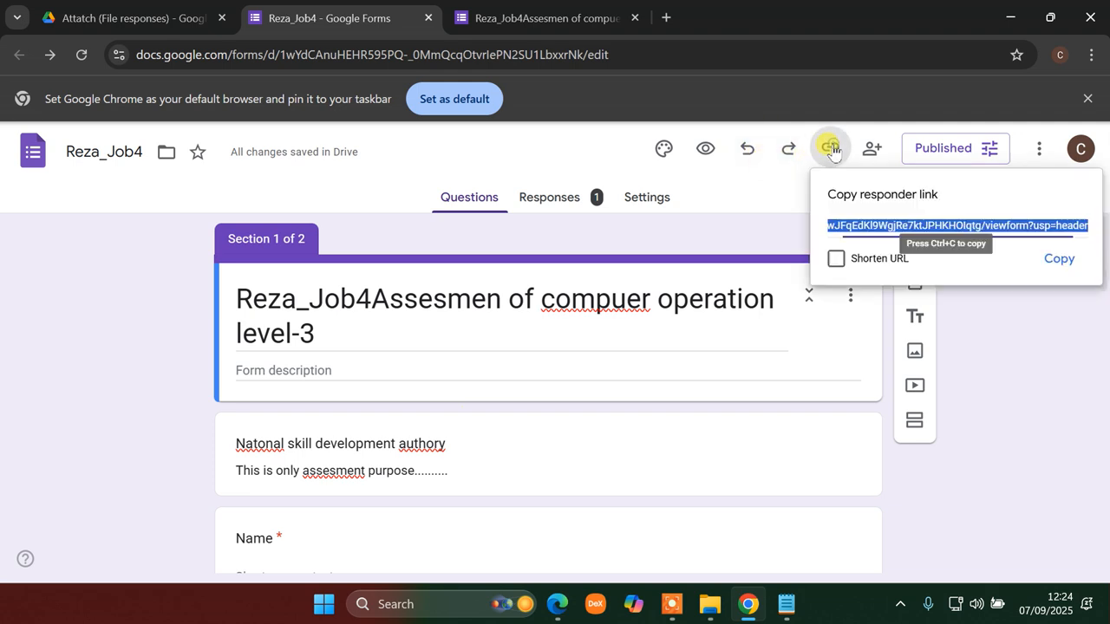
click(1059, 259)
- Open a blank Word 2016 document and paste the responder link after a 'GoogleForm:' label
click(444, 610)
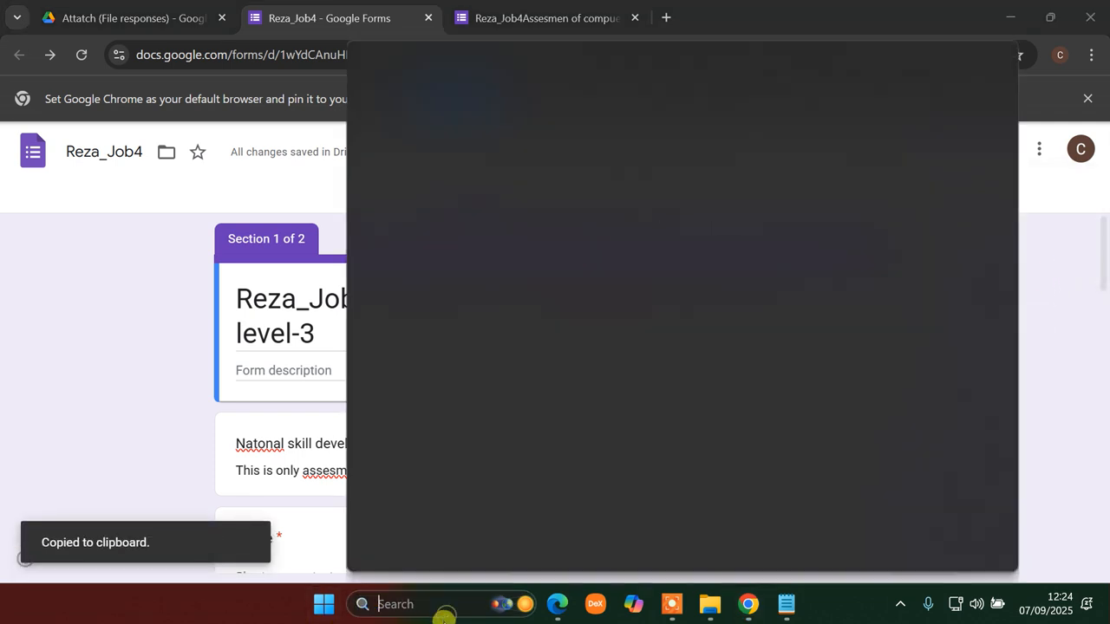
text(word 2016)
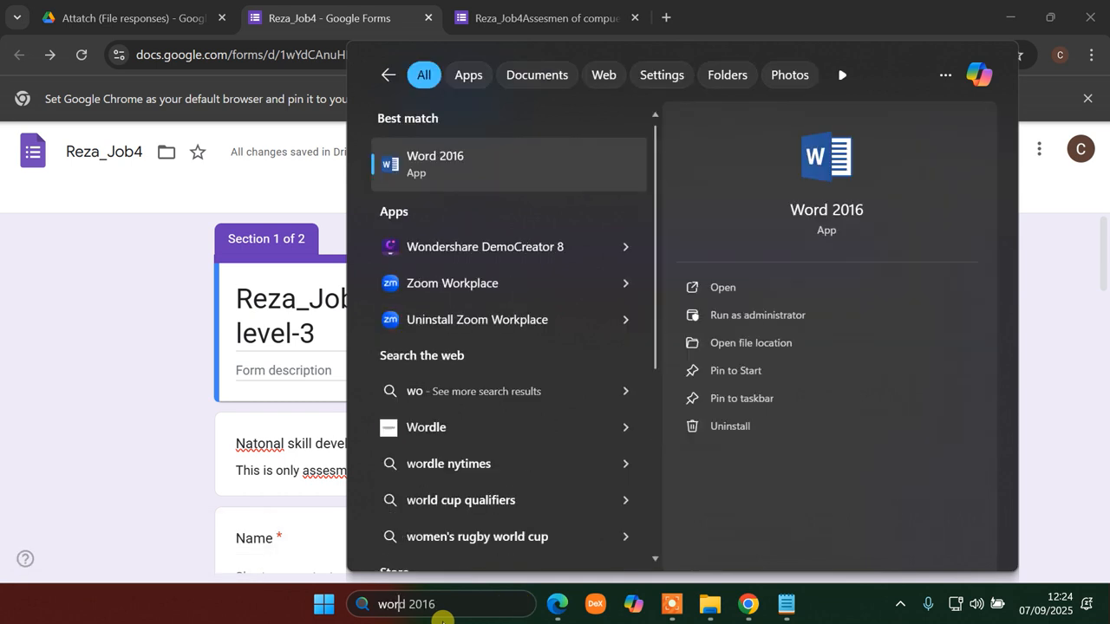
click(459, 167)
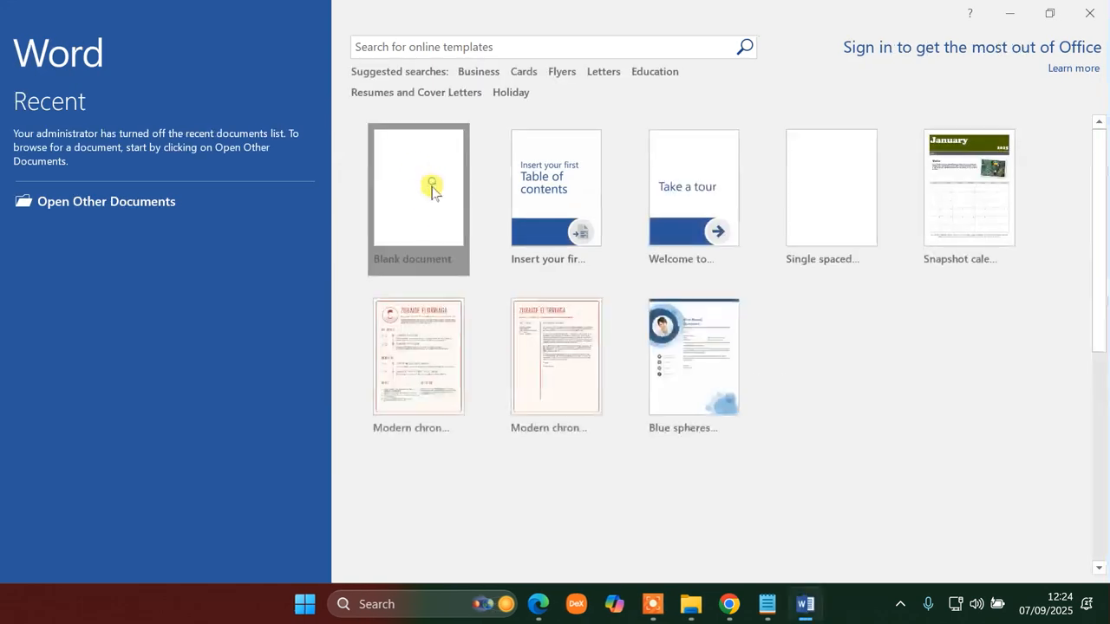
click(431, 188)
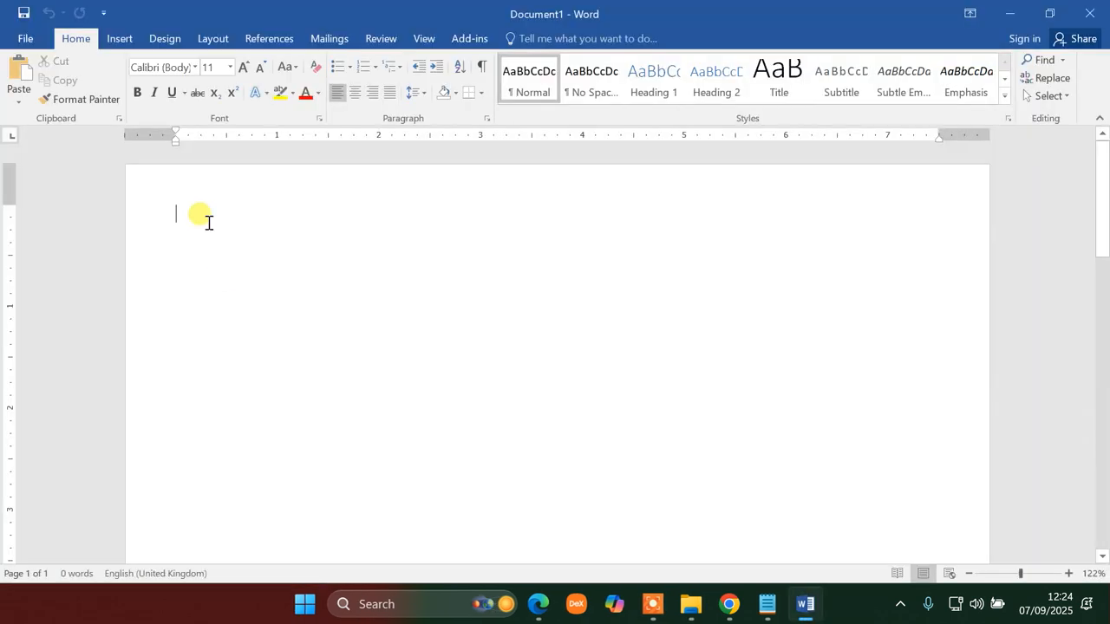
text(GoogleForm:)
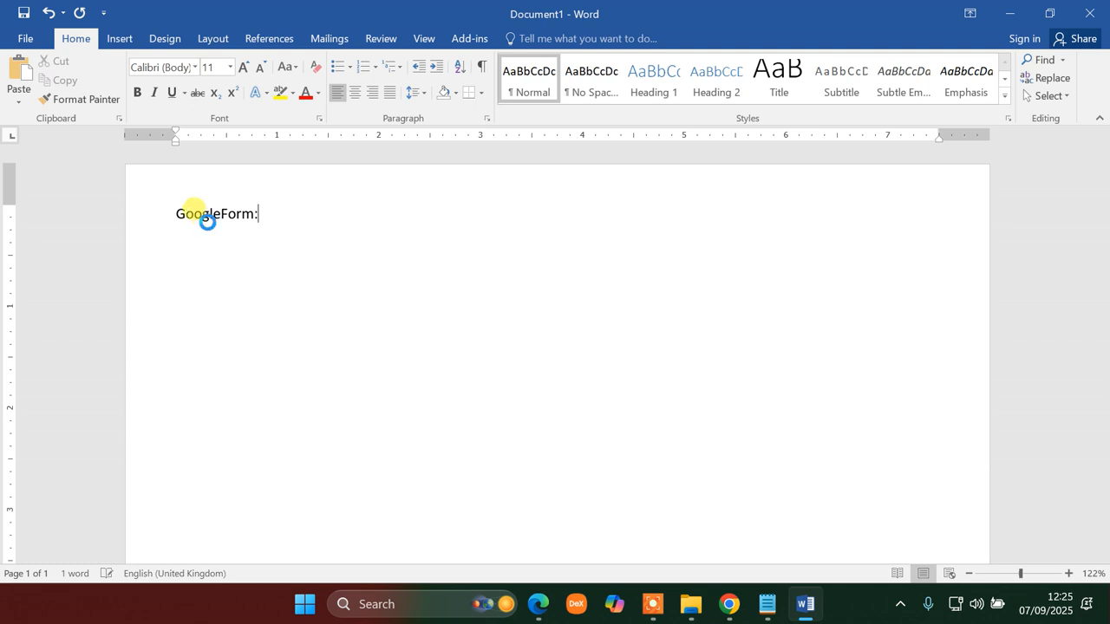
key(ctrl+v)
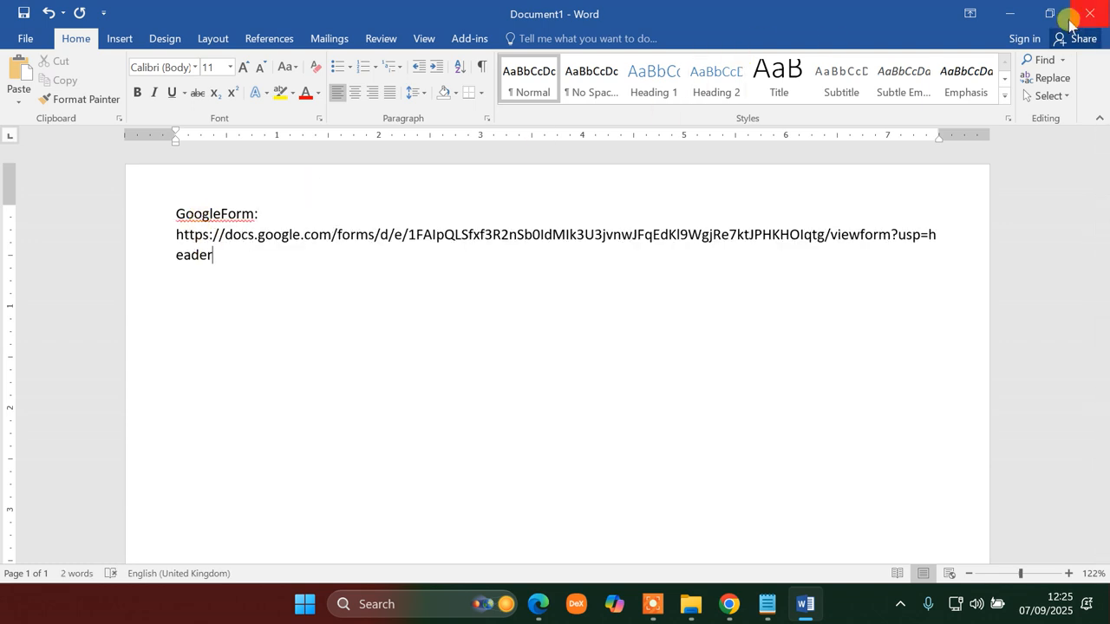
click(1008, 13)
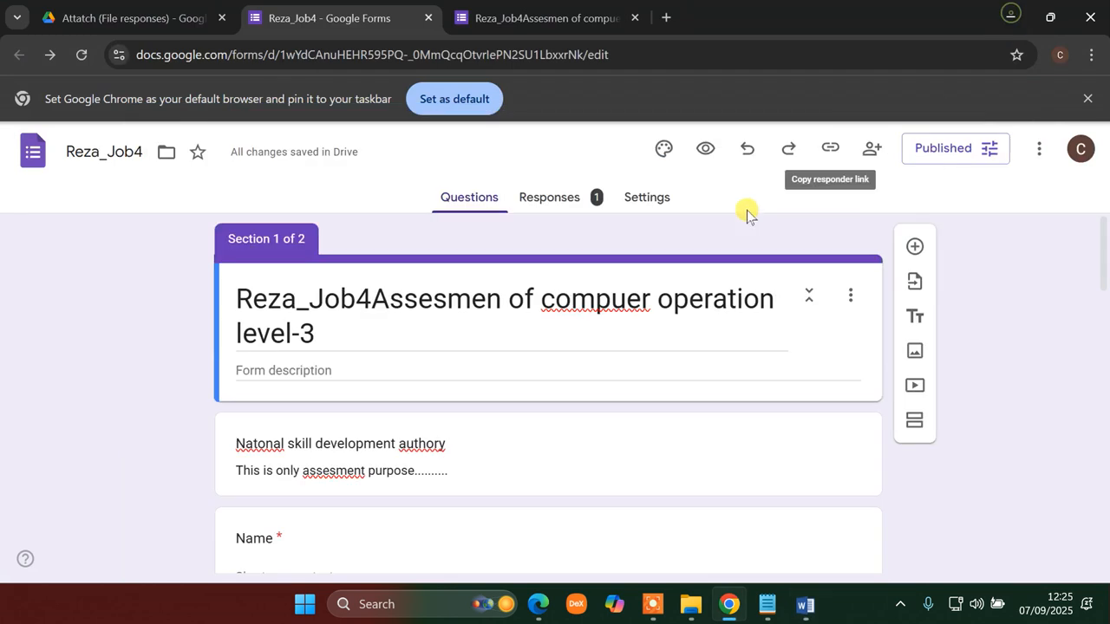
- Close the submitted-response tab and open a new blank browser tab beside the Drive folder
click(556, 15)
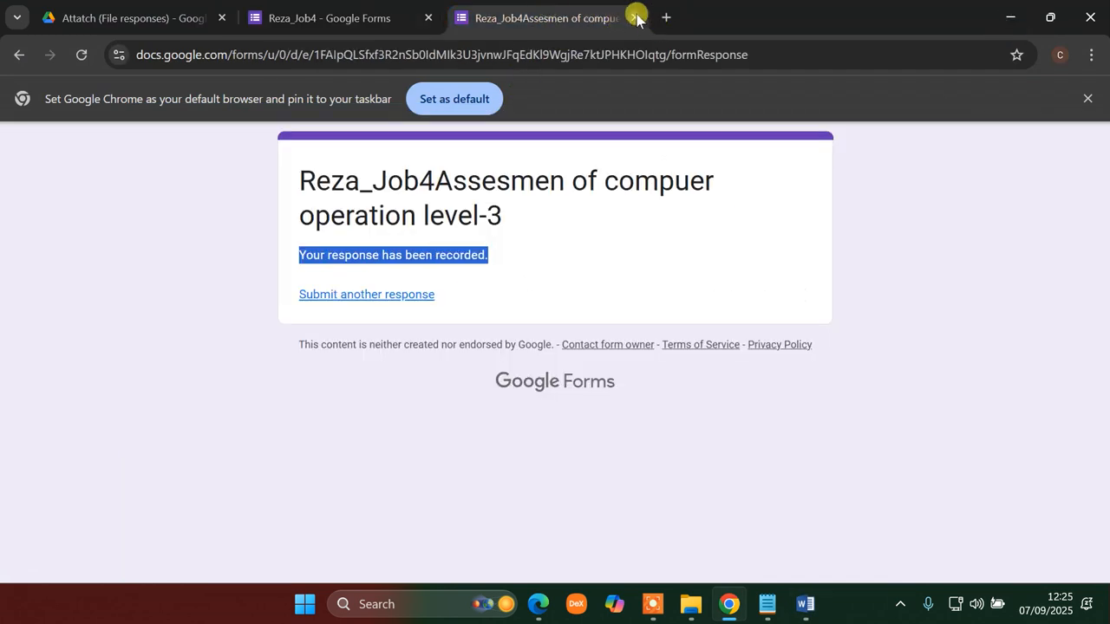
click(636, 17)
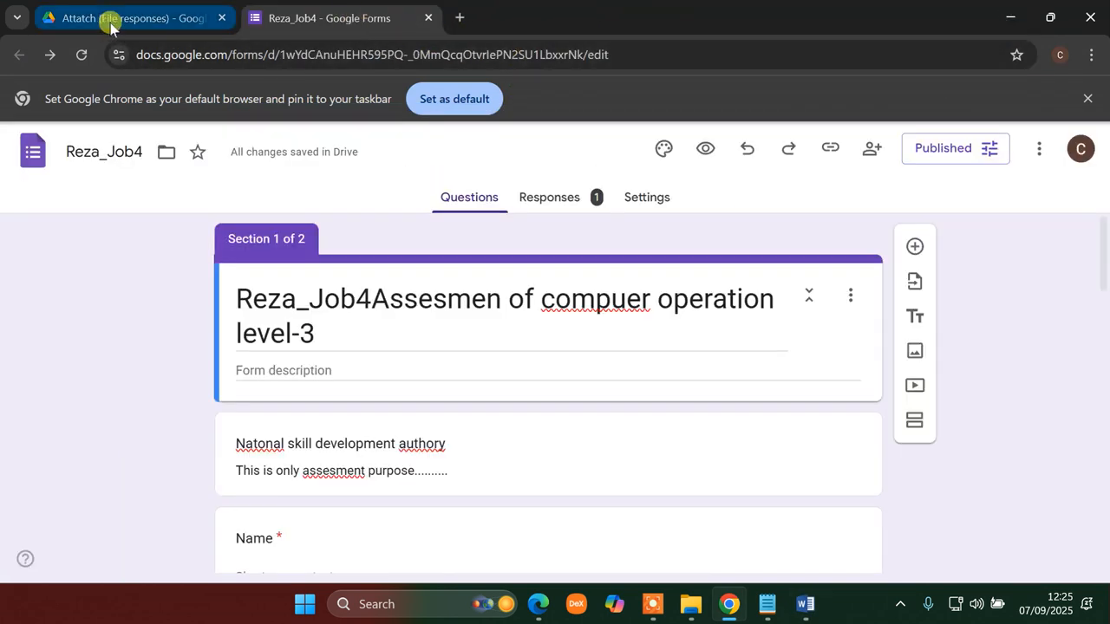
click(112, 24)
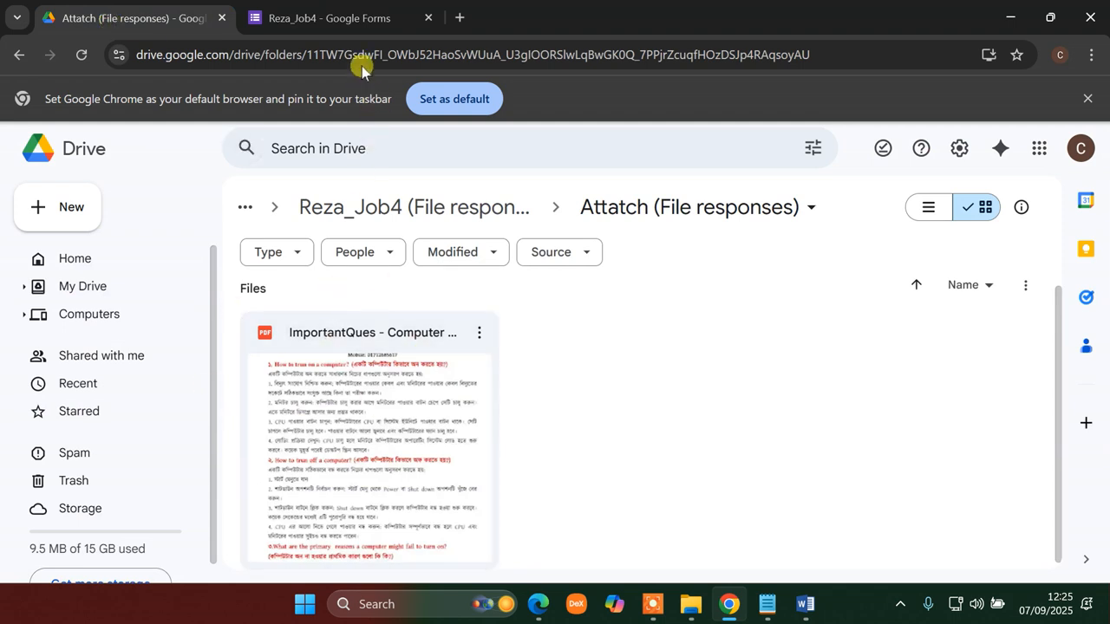
click(460, 18)
- On the job sheet PDF, mark step 6 and underline 'online' in red
mouse_move(733, 613)
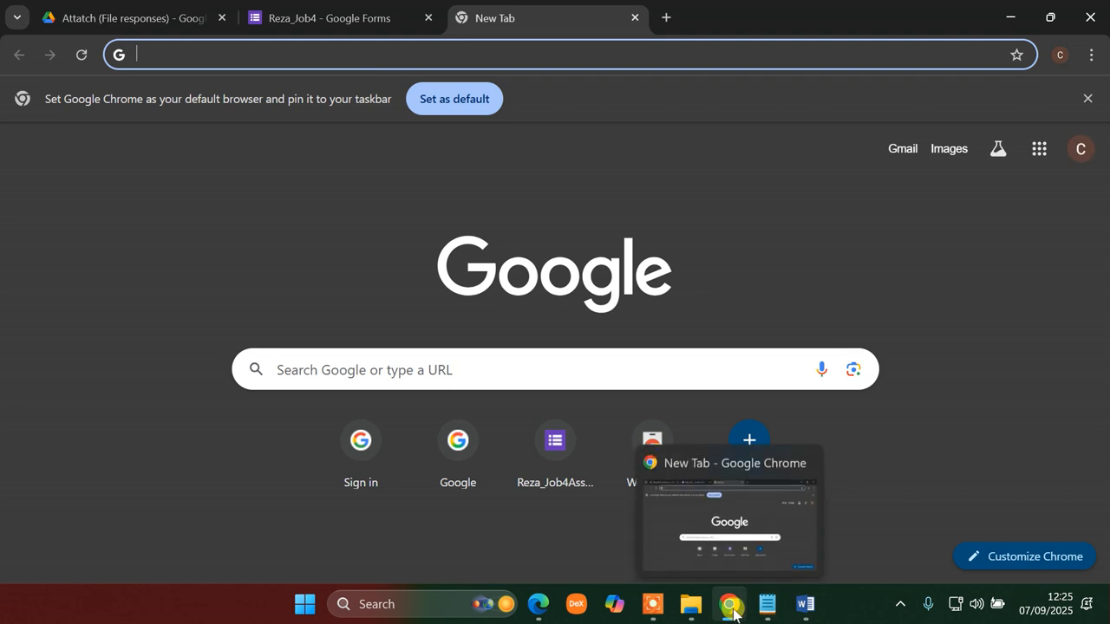
click(538, 605)
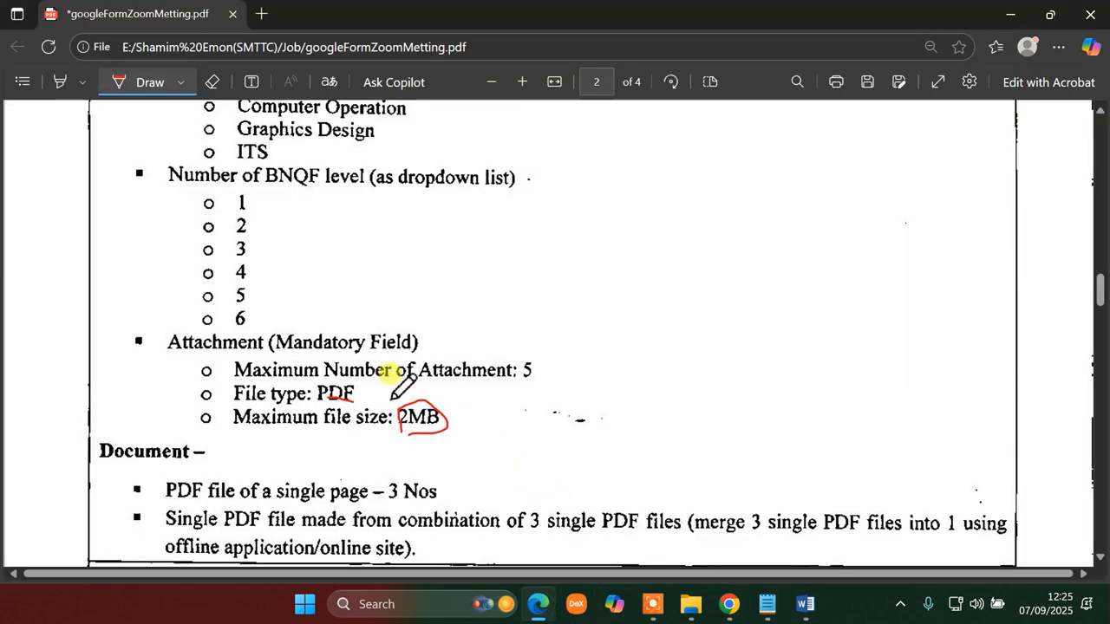
scroll(389, 372, down, 4)
scroll(395, 373, down, 8)
scroll(408, 349, down, 15)
scroll(416, 360, up, 3)
scroll(408, 342, up, 7)
scroll(417, 376, down, 4)
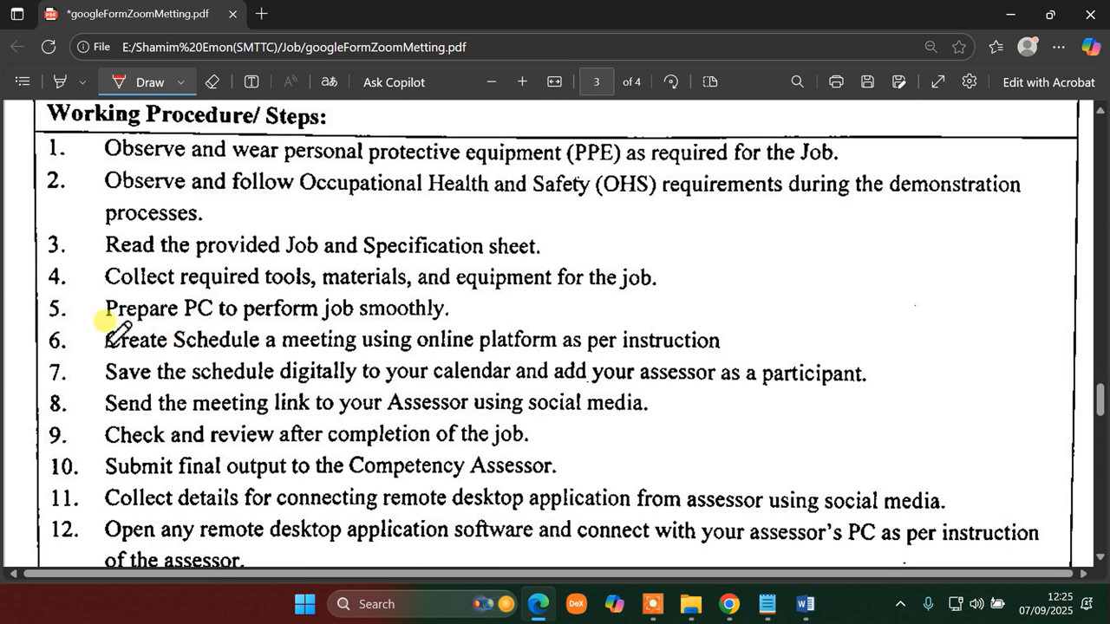
drag(49, 349, 95, 332)
drag(388, 349, 441, 347)
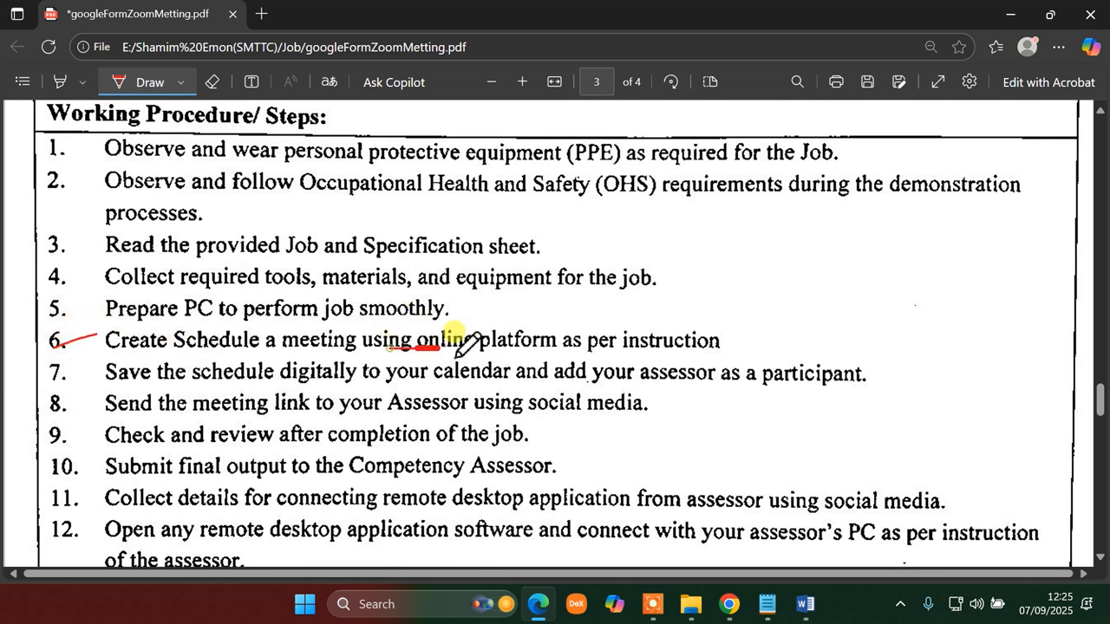
- Circle the Zoom and Google Calendar entries in red and draw an up-right arrow
scroll(520, 365, down, 3)
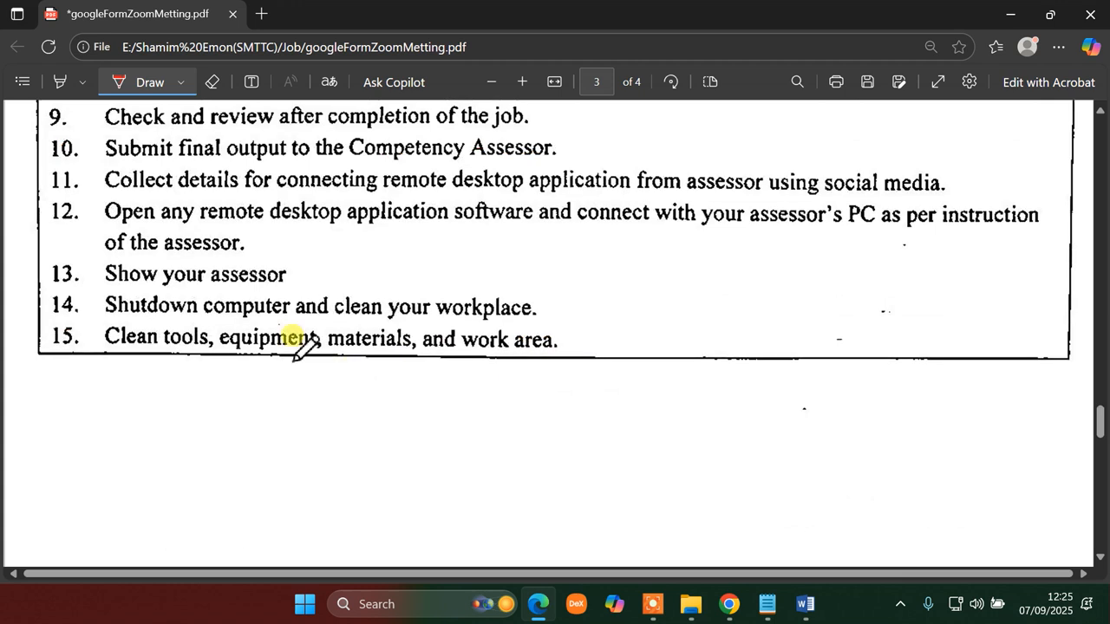
scroll(431, 292, down, 10)
scroll(429, 295, down, 4)
scroll(425, 310, up, 4)
mouse_move(217, 344)
mouse_down()
mouse_move(290, 299)
mouse_move(186, 299)
mouse_move(187, 336)
mouse_up()
mouse_move(217, 425)
mouse_down()
mouse_move(364, 390)
mouse_move(198, 381)
mouse_move(212, 430)
mouse_up()
scroll(425, 433, down, 4)
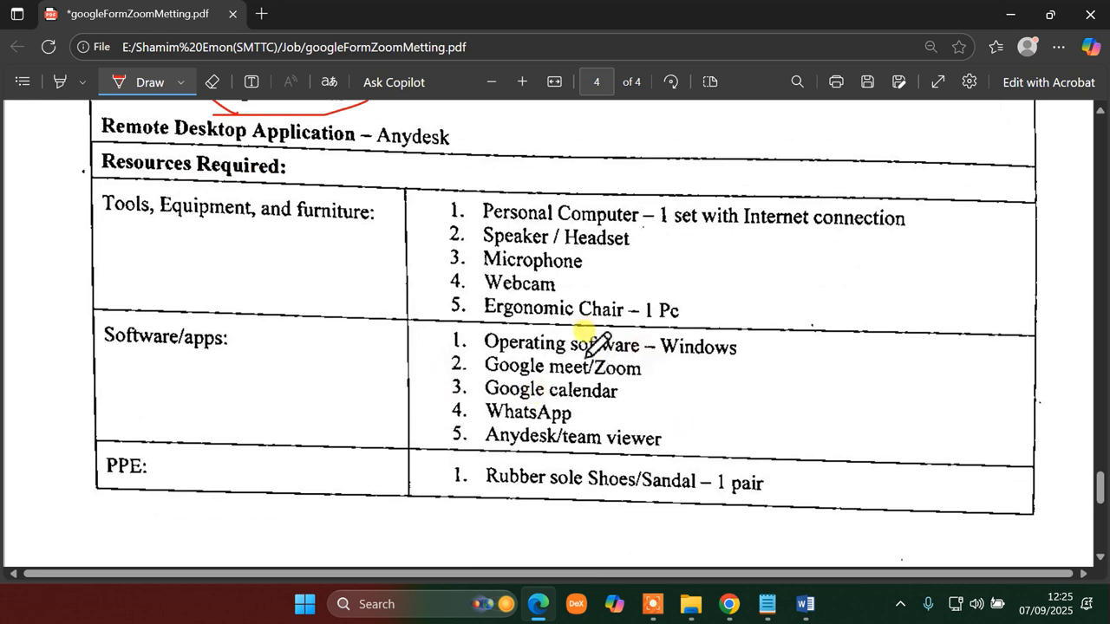
scroll(590, 344, up, 4)
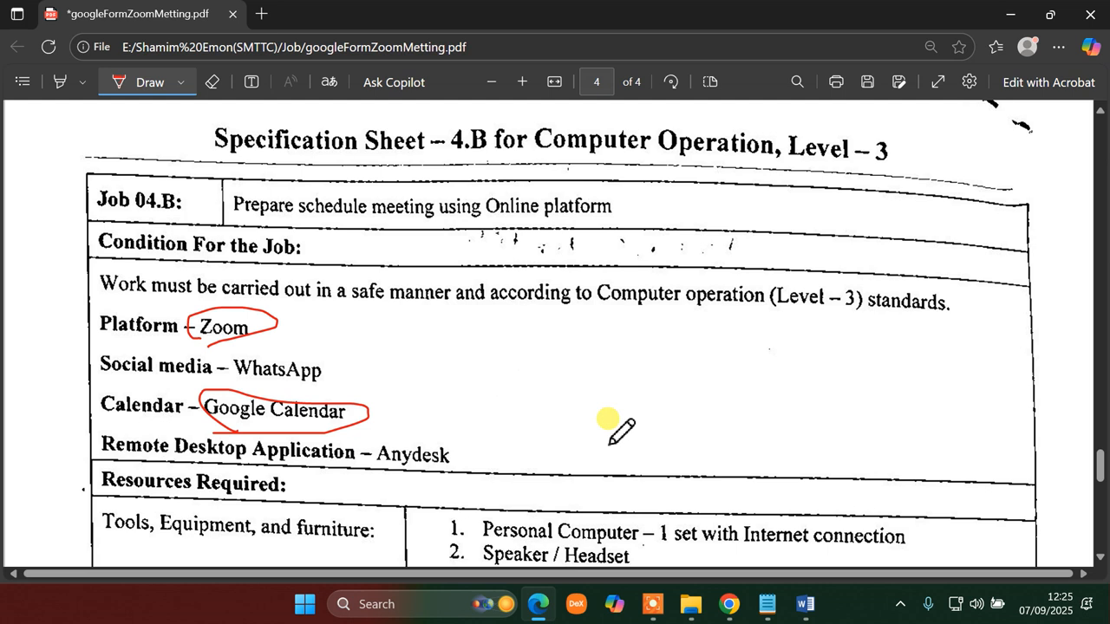
mouse_move(466, 383)
mouse_down()
mouse_move(631, 332)
mouse_move(612, 364)
mouse_up()
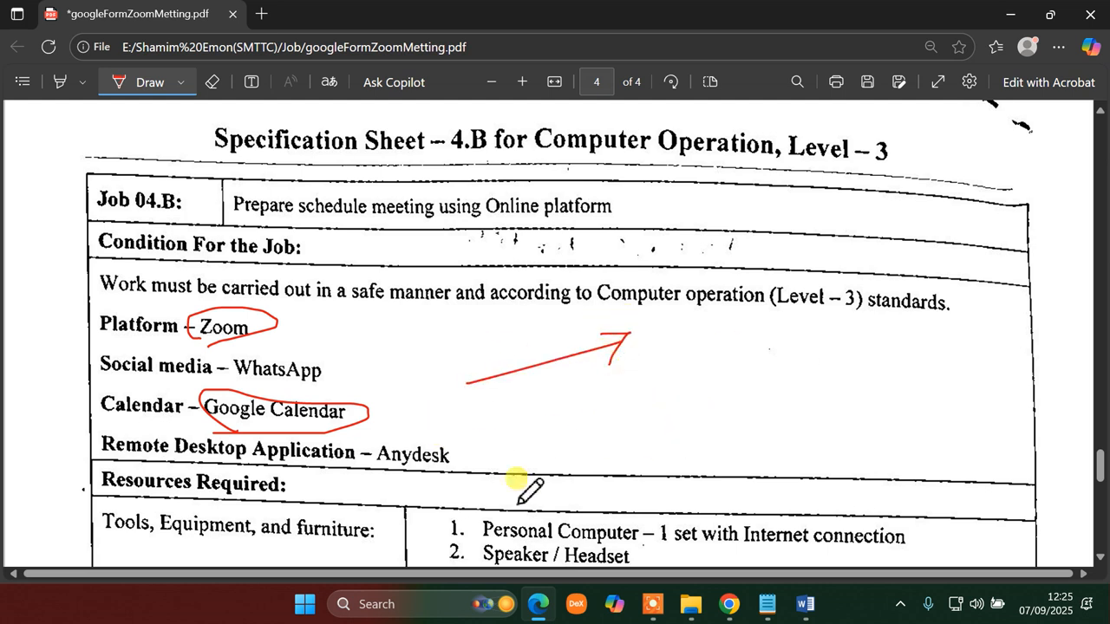
scroll(516, 479, down, 4)
scroll(460, 442, up, 4)
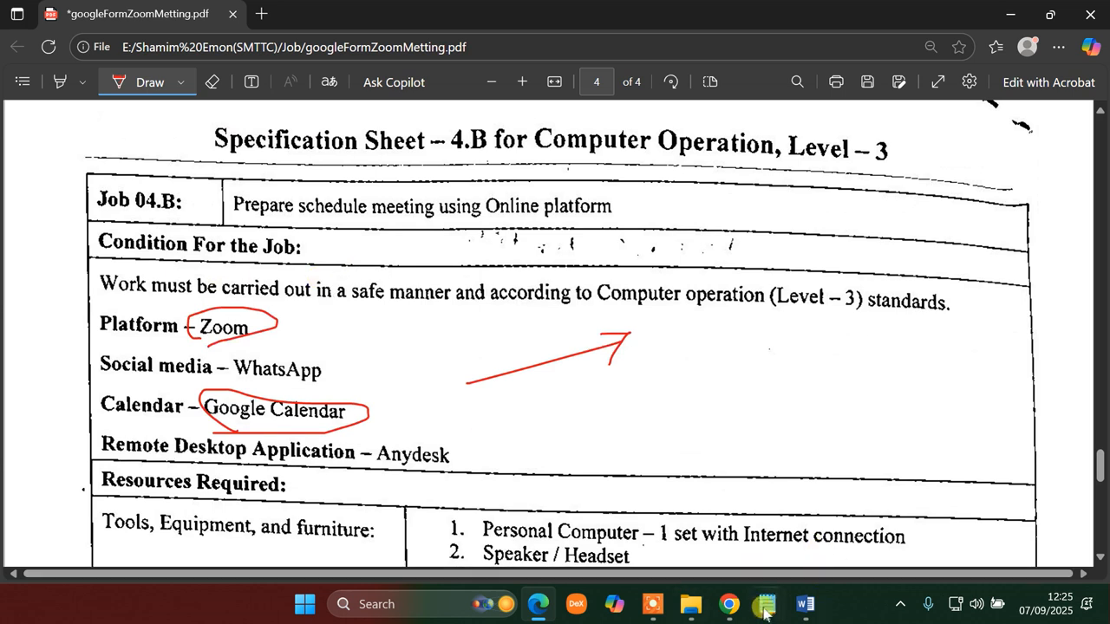
click(729, 605)
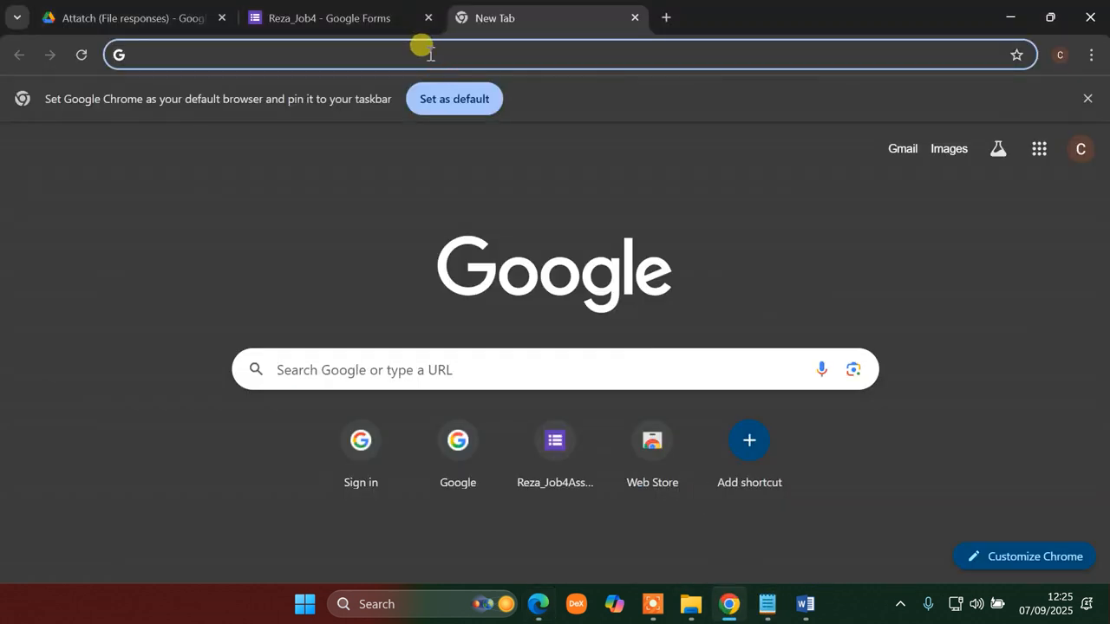
- Search the web for zoom and open the official Zoom website, dismissing the cookie notice
click(430, 55)
text(zoom)
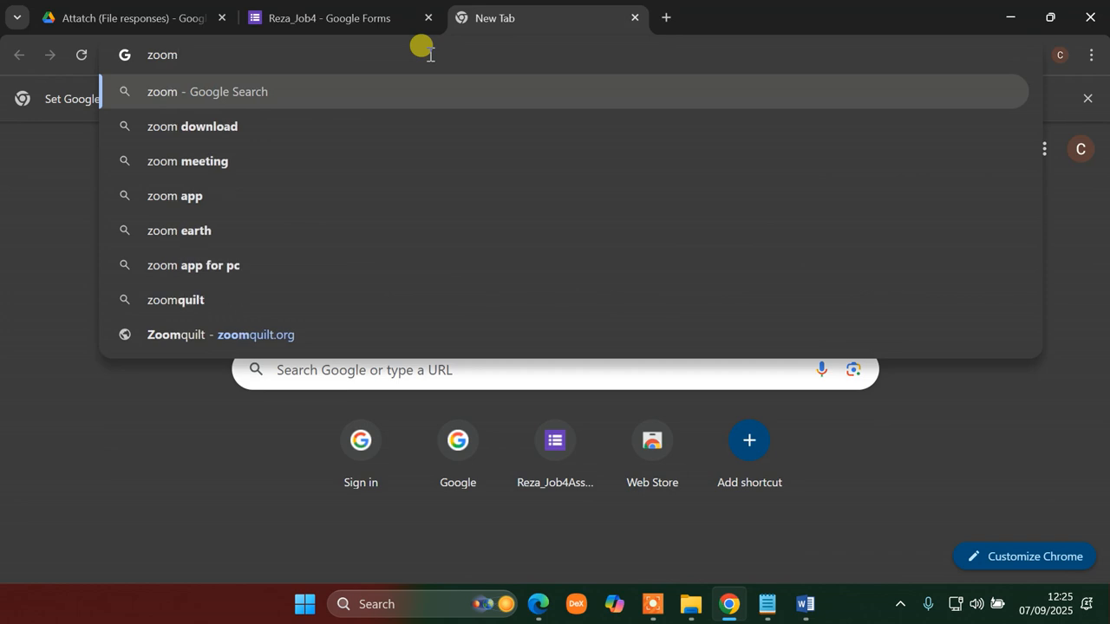
key(Return)
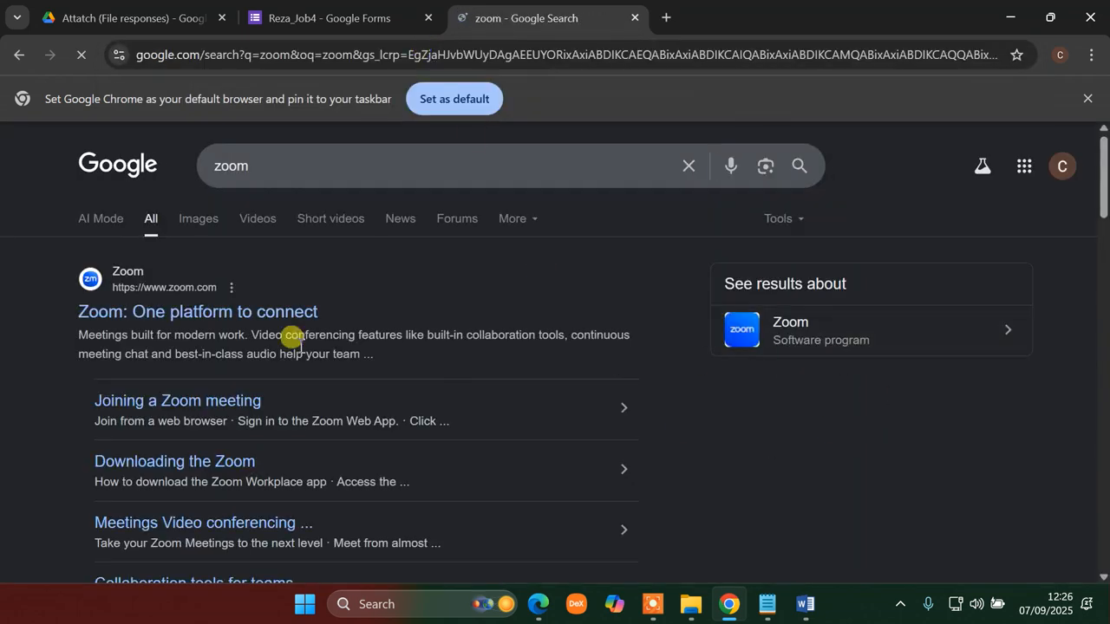
click(149, 312)
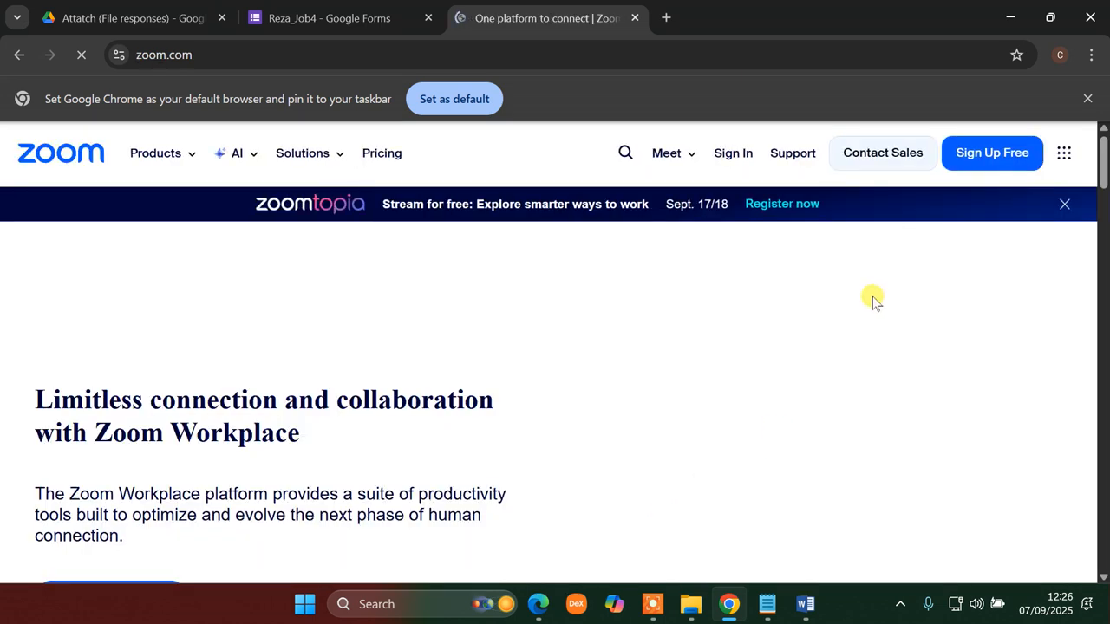
click(810, 189)
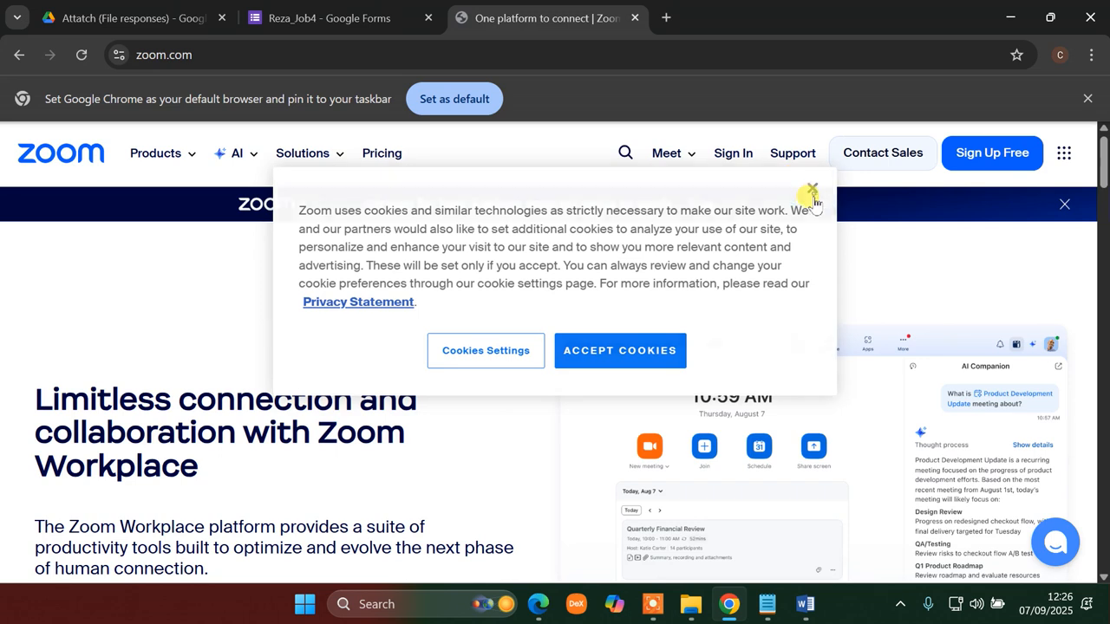
- Sign in to Zoom with the Google account and approve the access
click(734, 155)
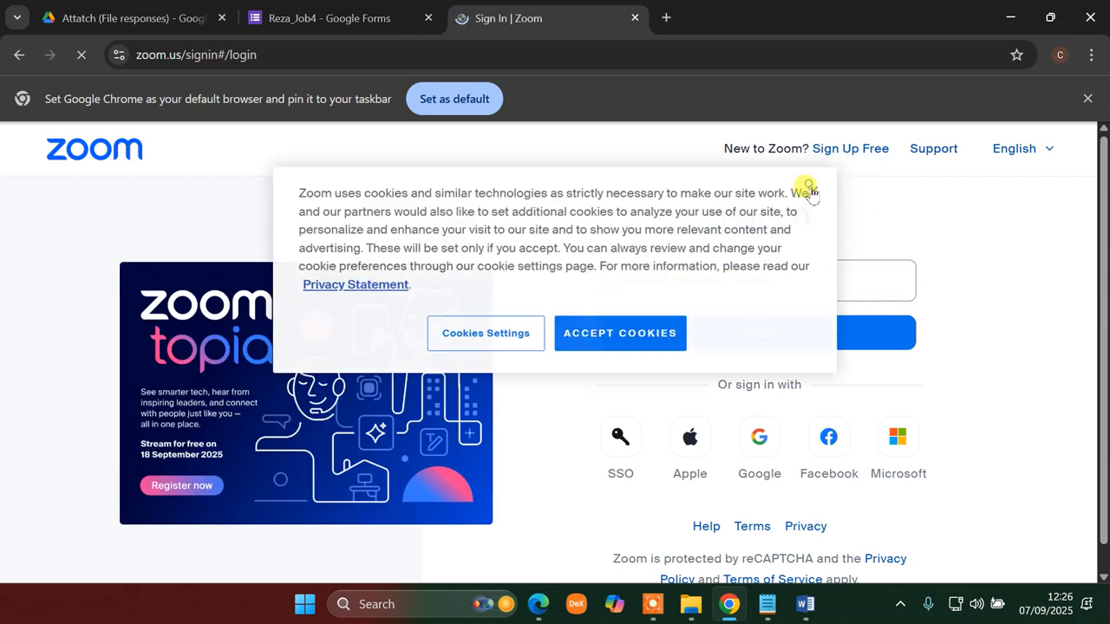
click(808, 188)
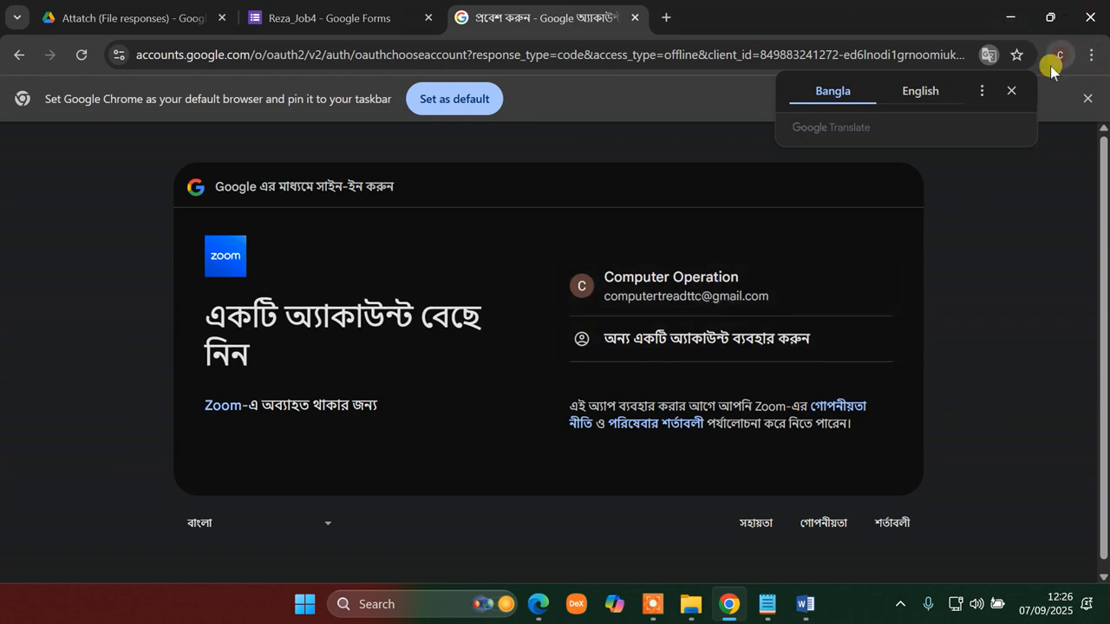
click(646, 291)
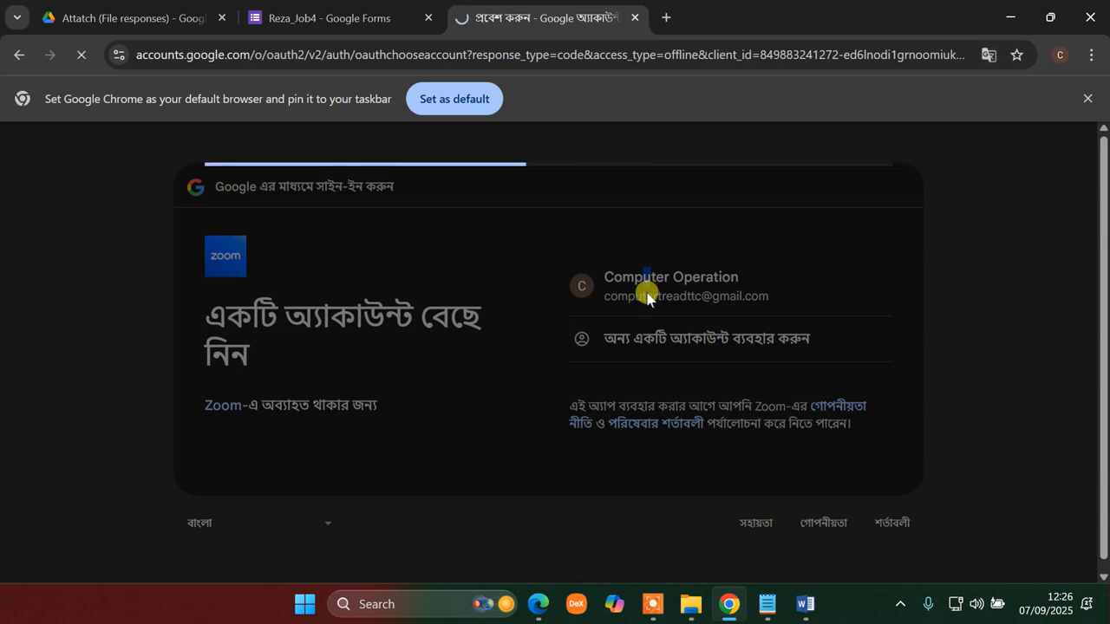
scroll(694, 390, down, 2)
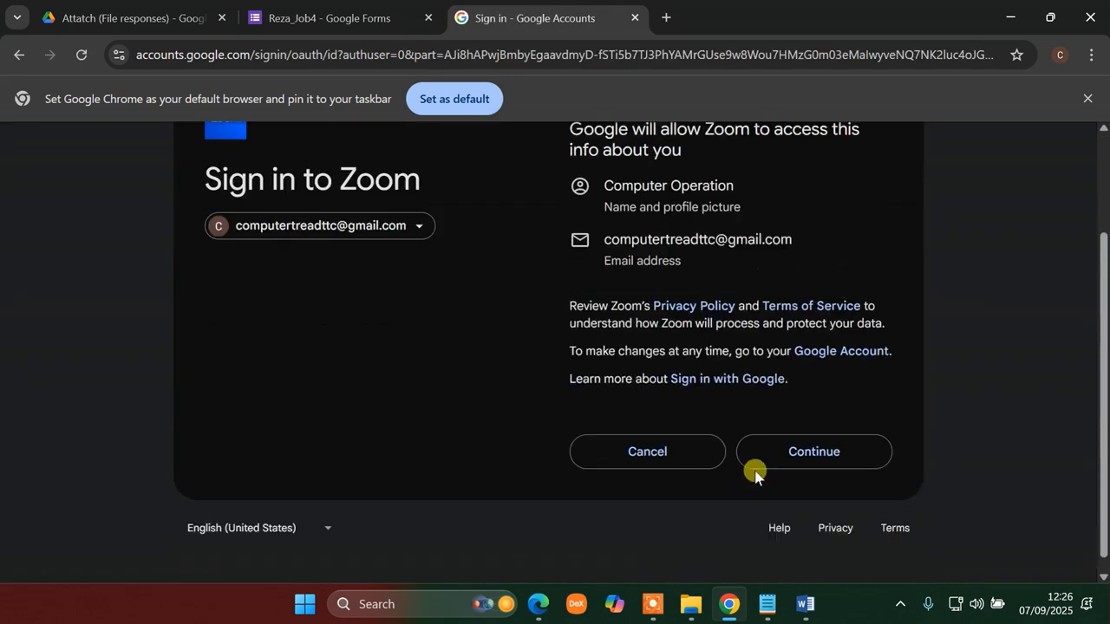
click(817, 438)
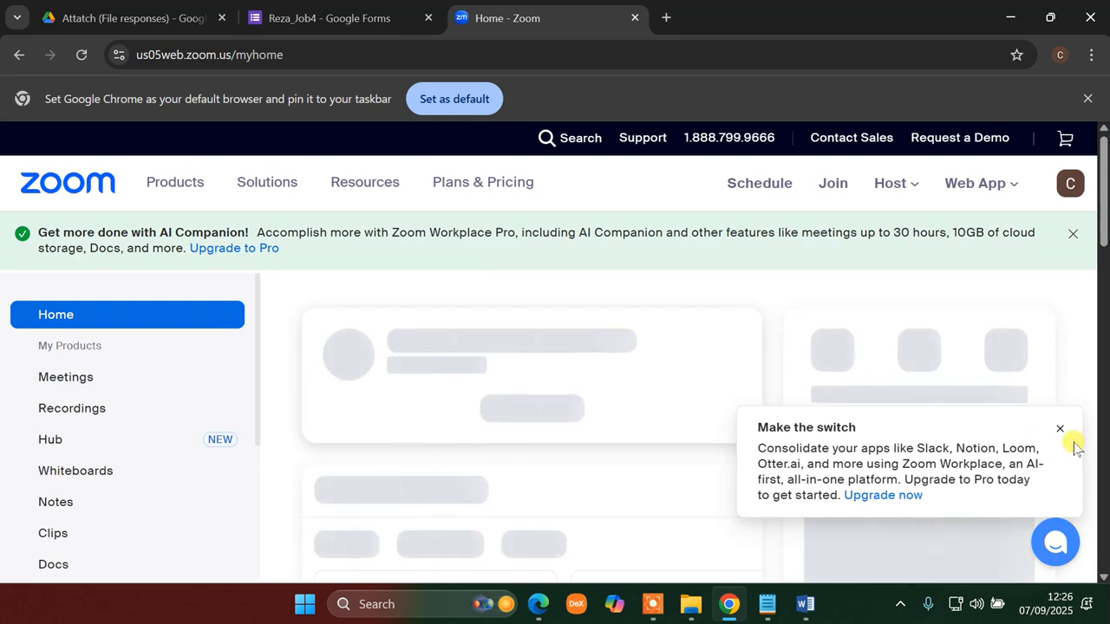
- Dismiss the Zoom upgrade popup and close the unneeded Join meeting tab
click(1059, 428)
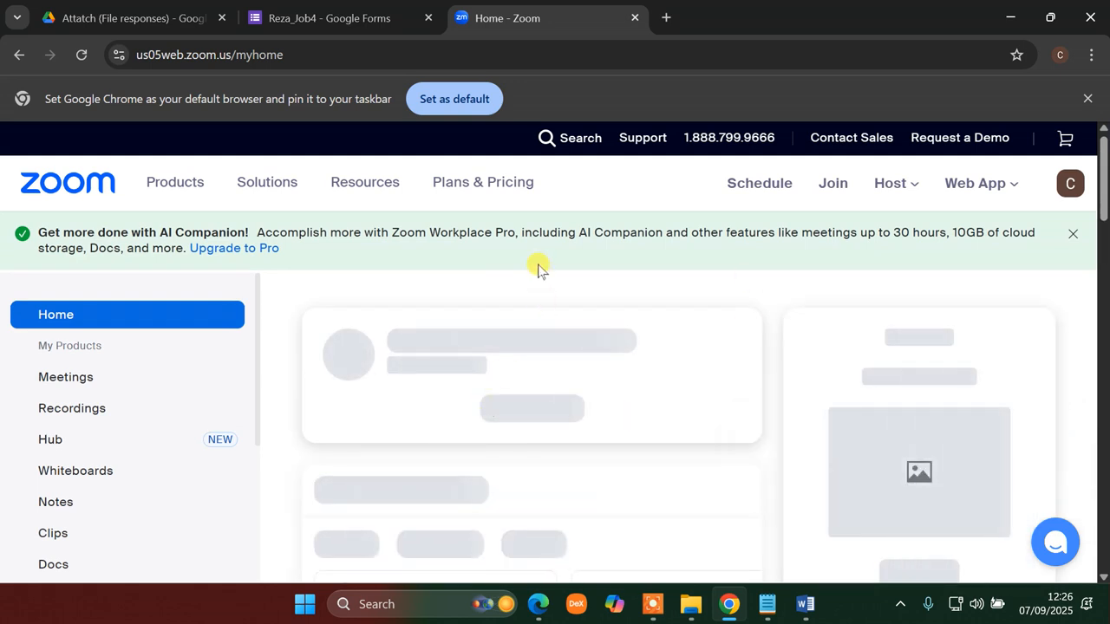
scroll(376, 342, down, 6)
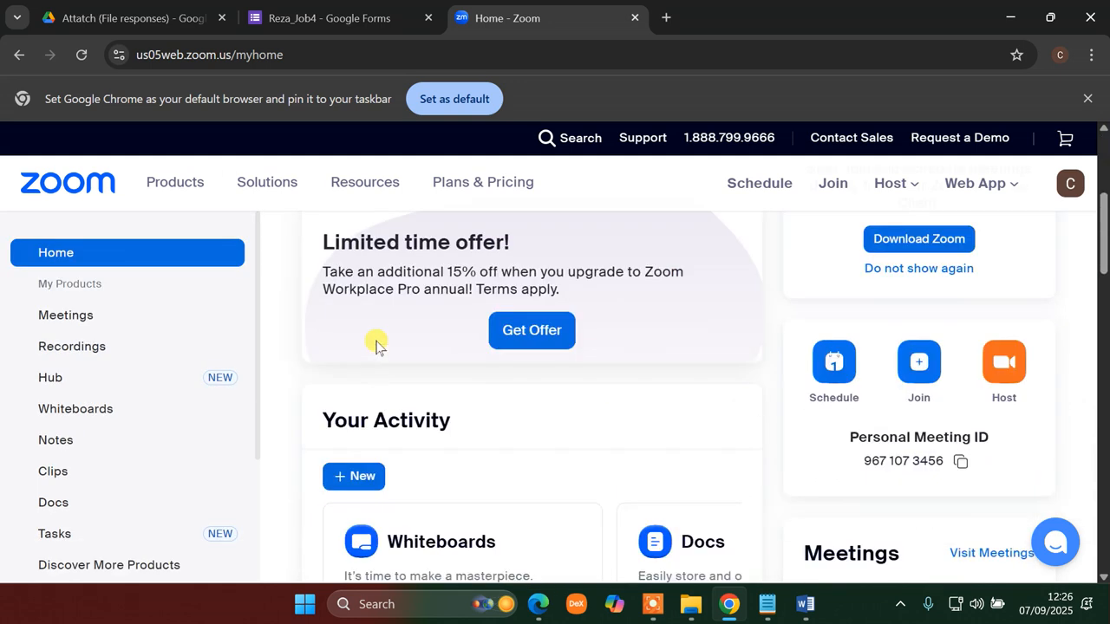
scroll(376, 341, up, 2)
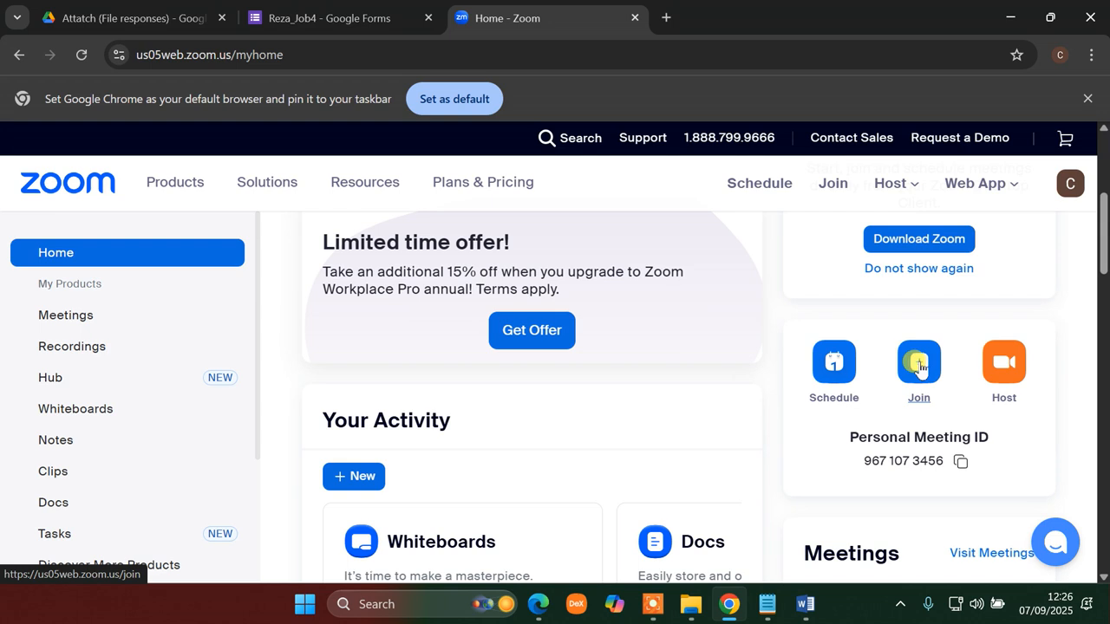
click(919, 365)
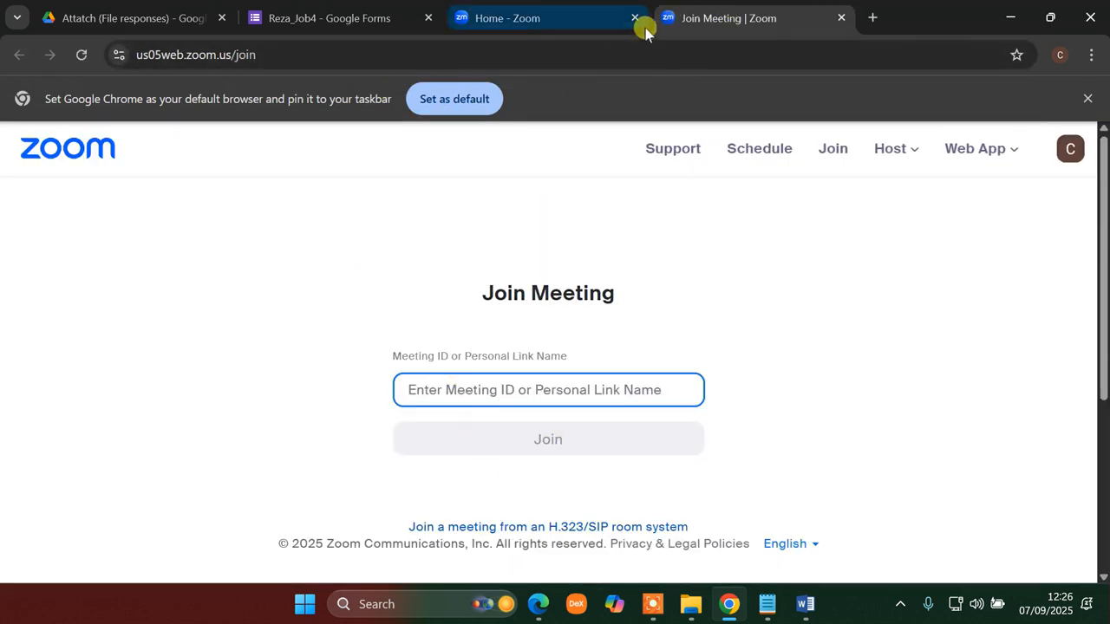
middle_click(719, 17)
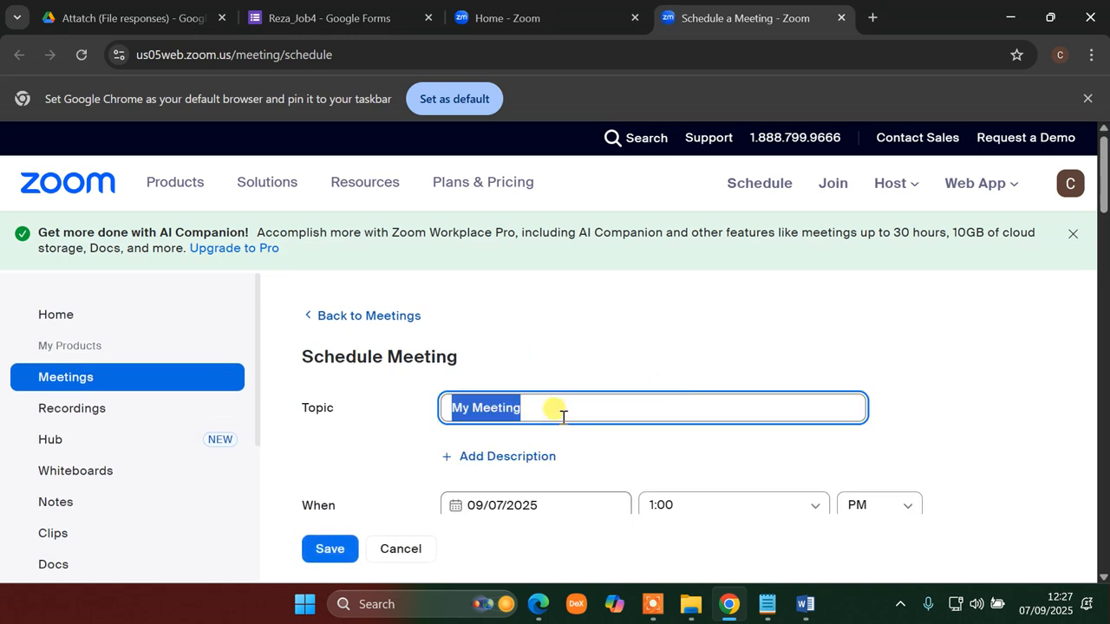
click(555, 607)
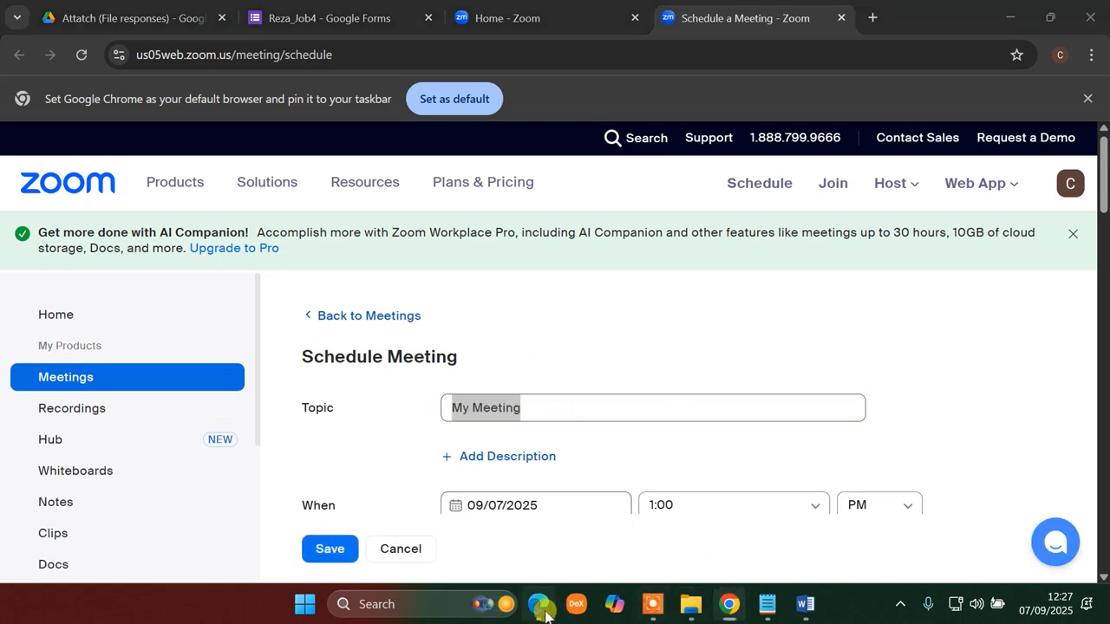
- Underline the step 7 and step 8 phrases in red and tick off step 7 on the job sheet
scroll(409, 447, down, 5)
scroll(407, 435, up, 4)
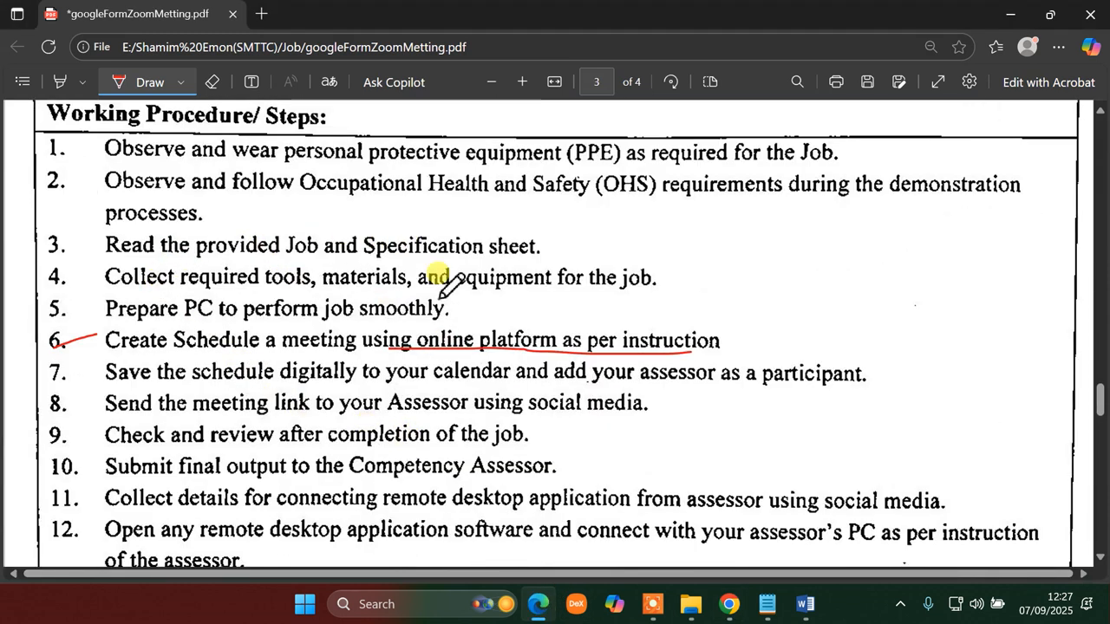
drag(211, 382, 520, 382)
drag(423, 415, 622, 426)
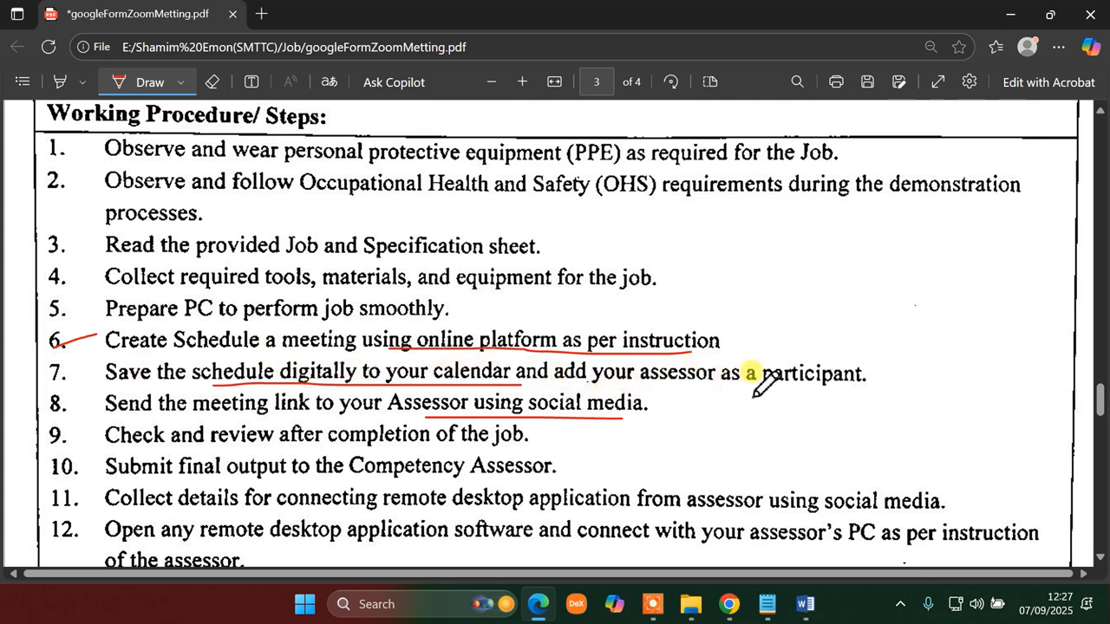
drag(128, 382, 706, 390)
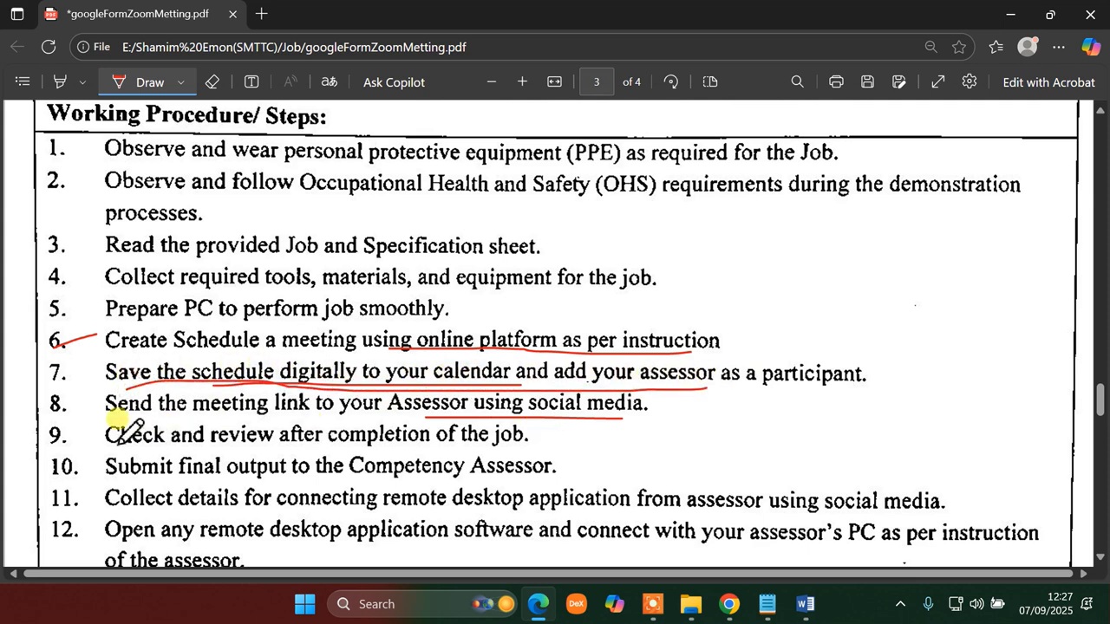
drag(38, 383, 72, 361)
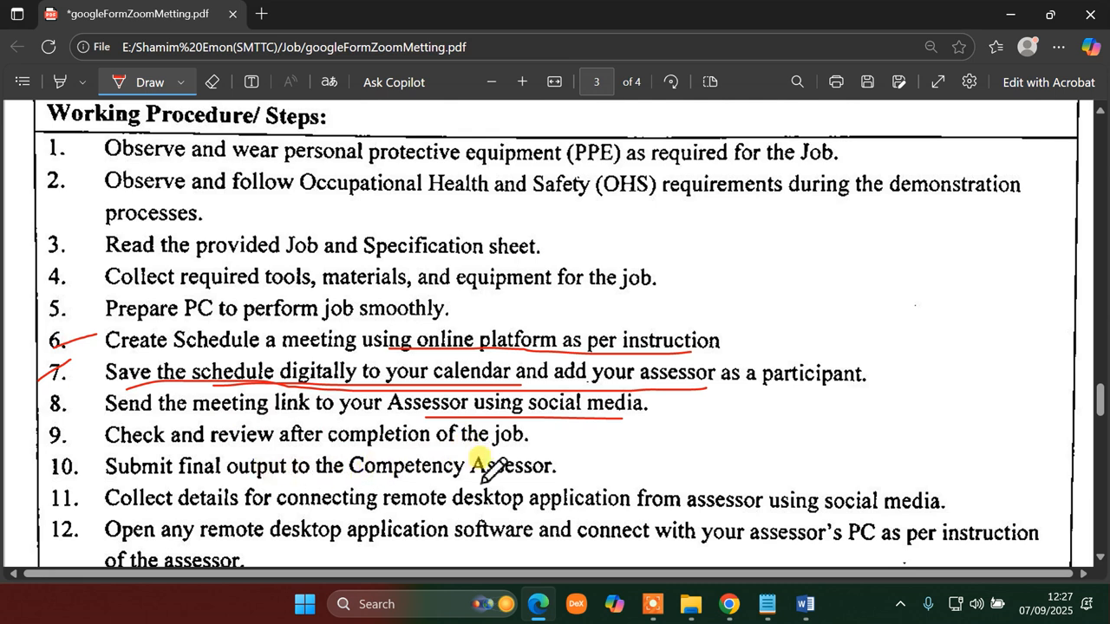
scroll(477, 451, down, 3)
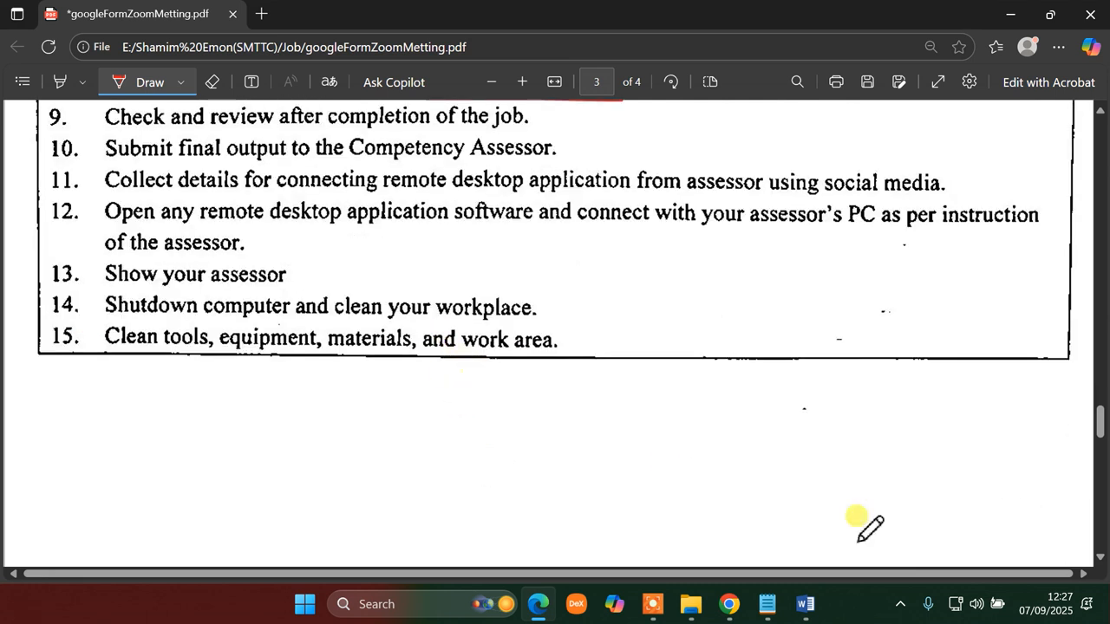
scroll(563, 312, up, 6)
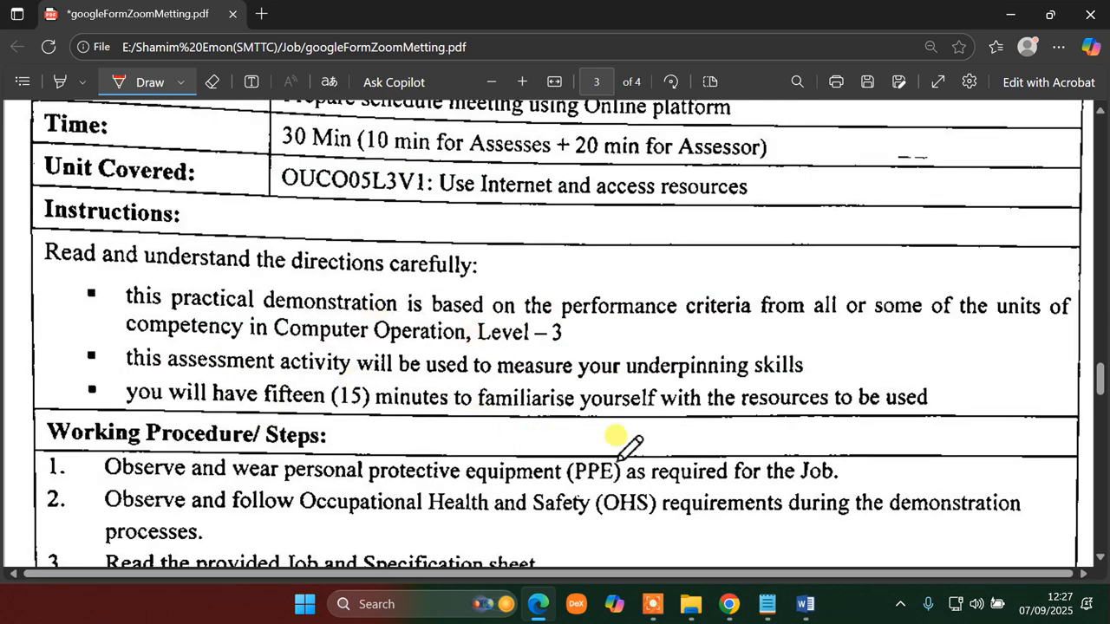
scroll(625, 445, down, 3)
click(730, 608)
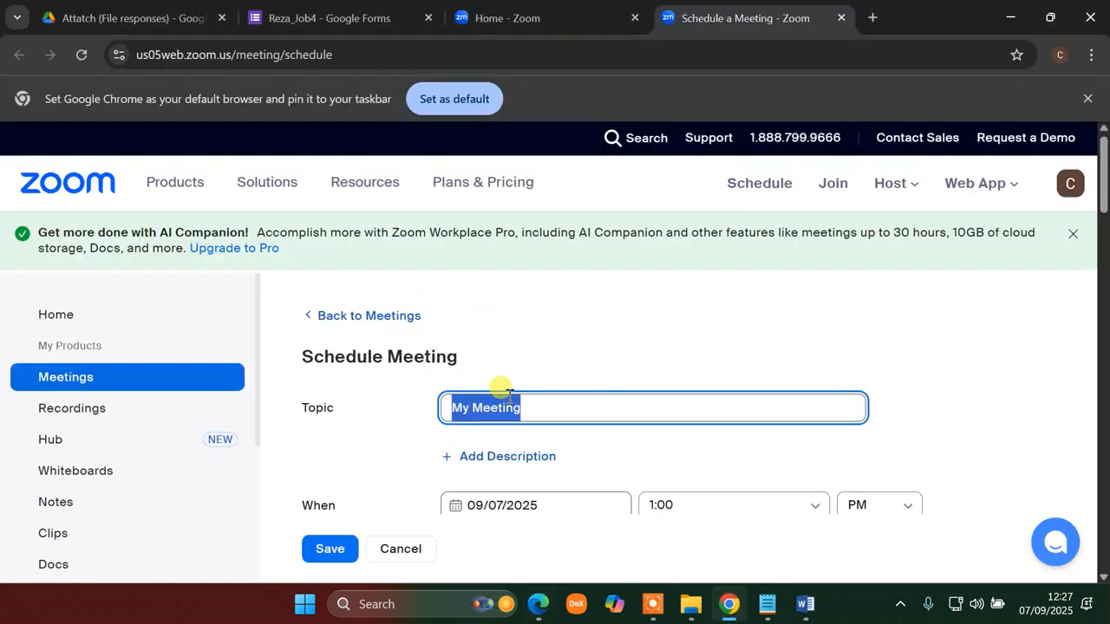
- Title the Zoom meeting NSDA-Metting and set its start time to 04:00 PM
text(NSDA-Met)
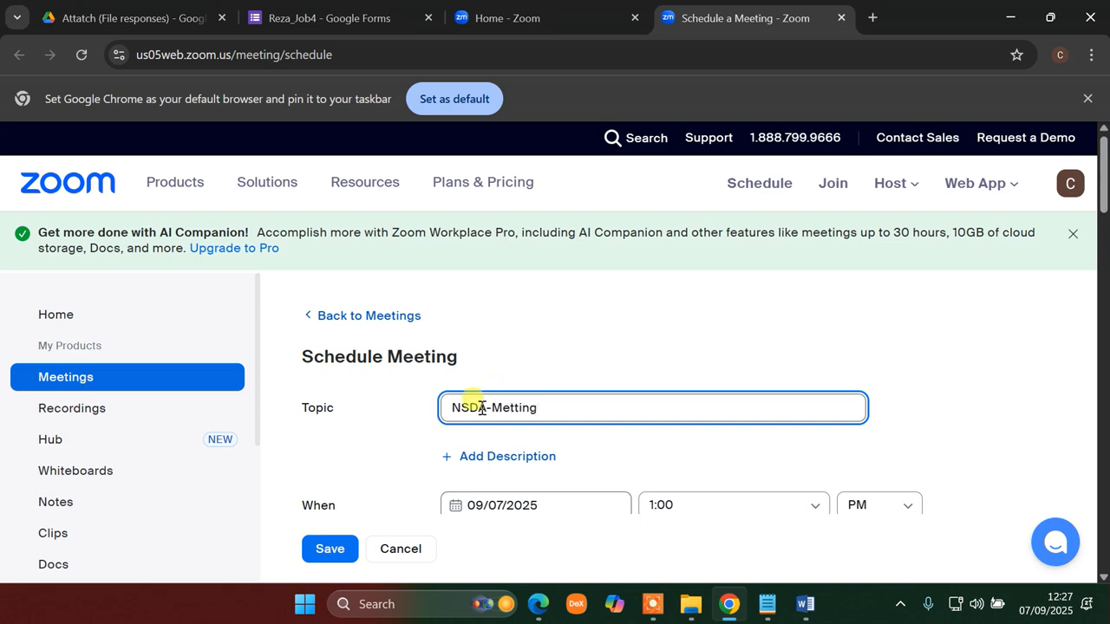
scroll(486, 409, down, 4)
scroll(493, 409, up, 4)
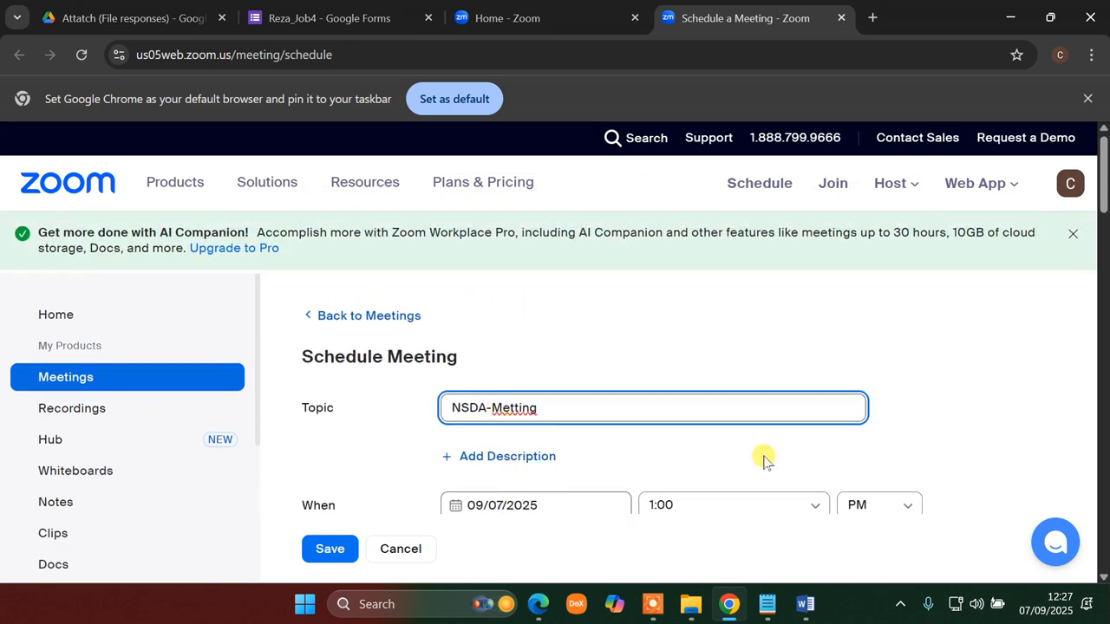
scroll(1104, 192, down, 2)
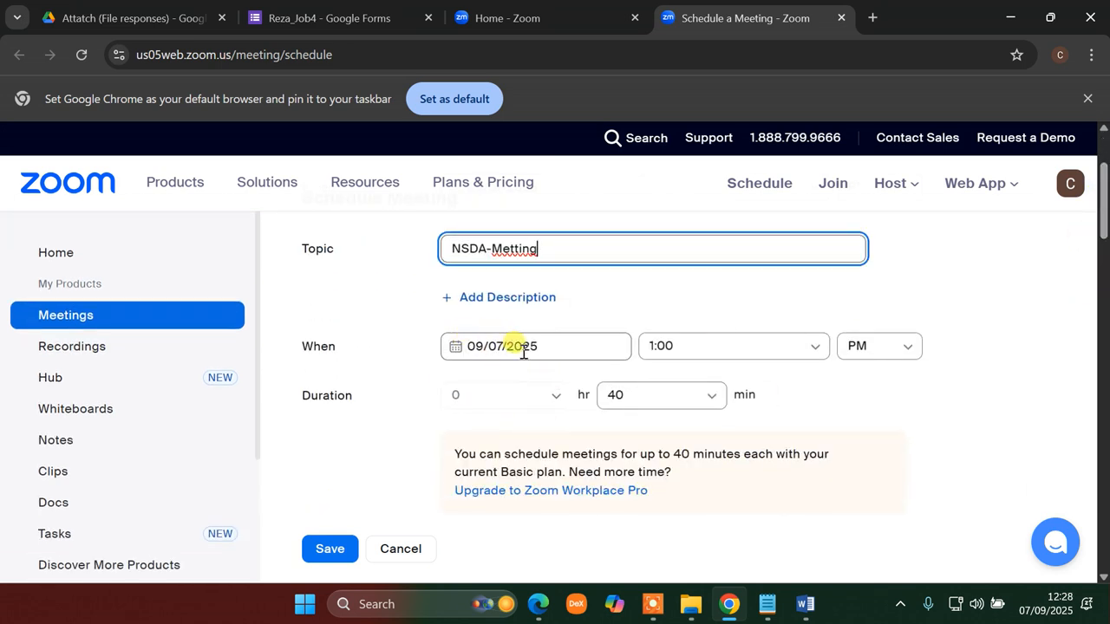
click(809, 350)
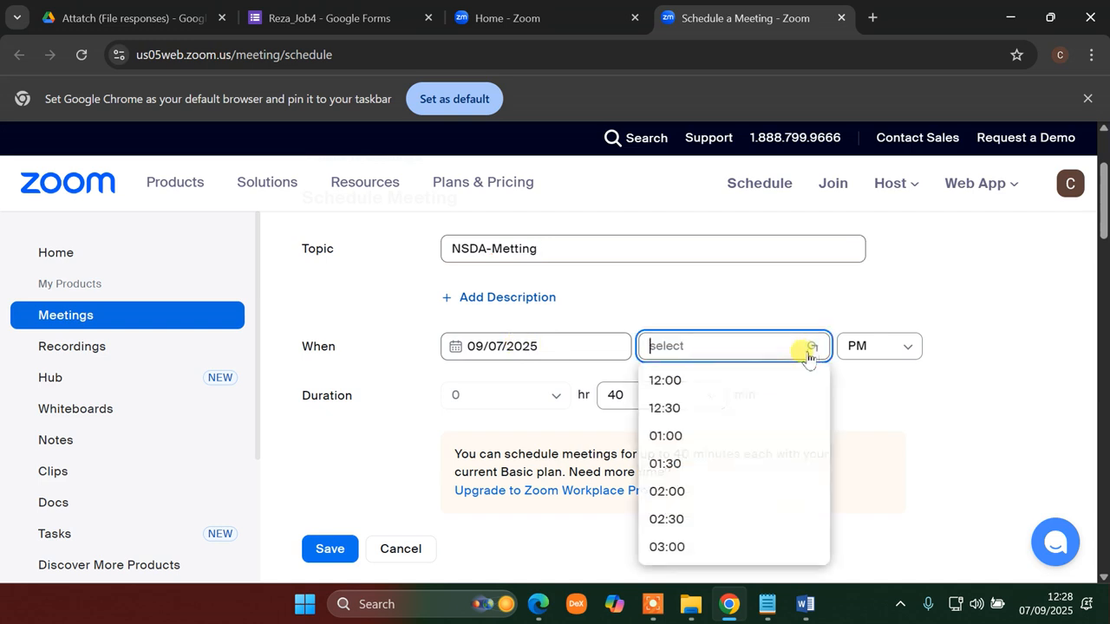
scroll(664, 486, down, 5)
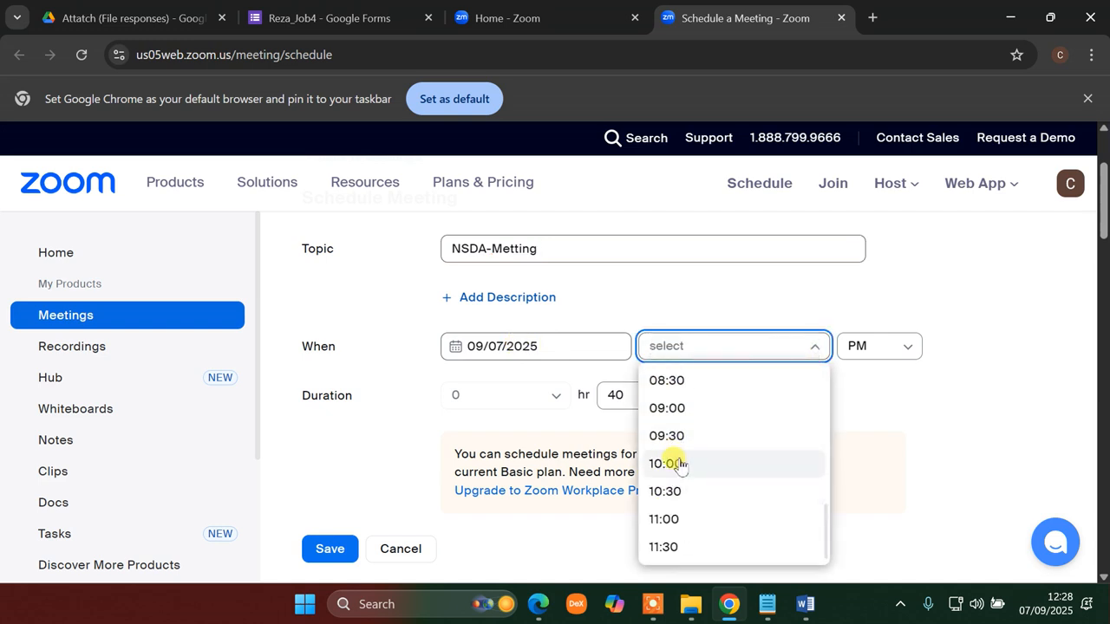
scroll(674, 463, up, 4)
click(665, 449)
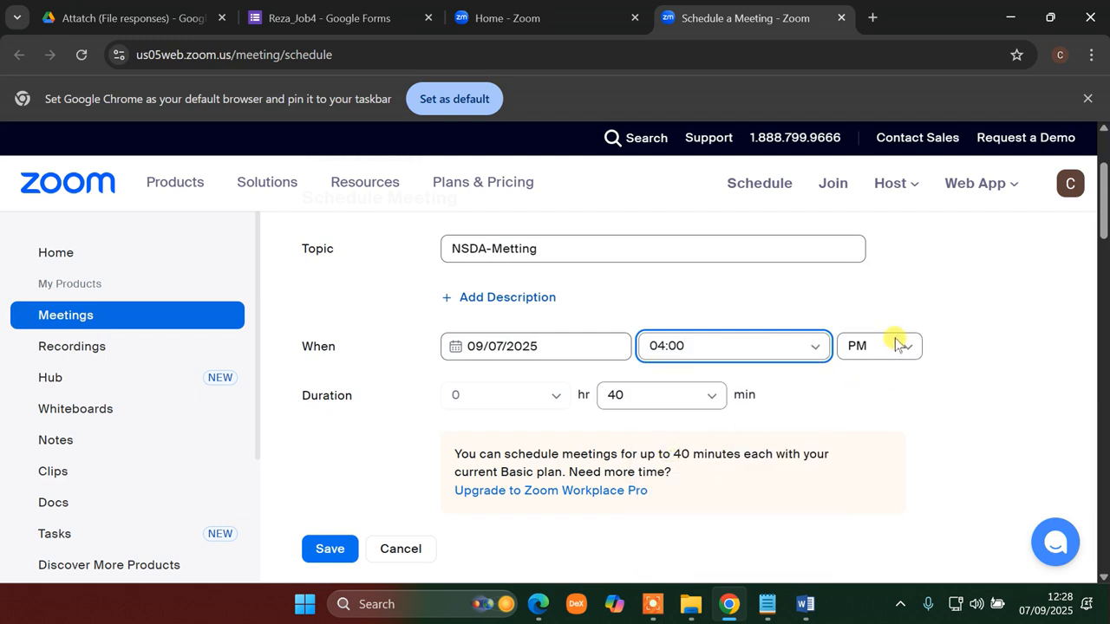
click(915, 350)
click(863, 408)
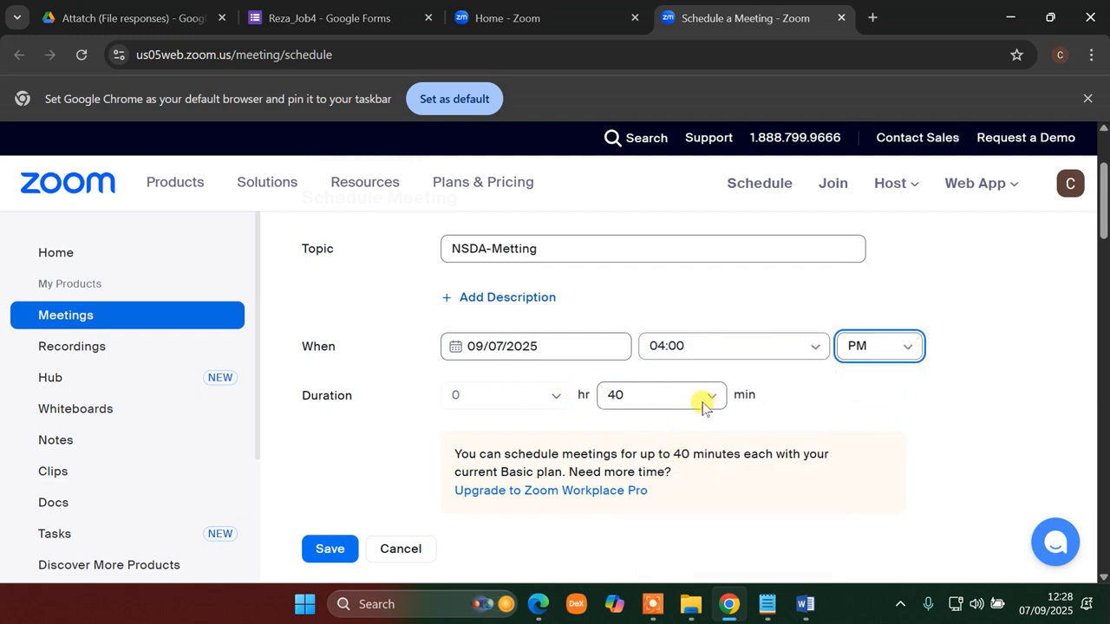
- Set the meeting duration to 40 minutes
click(704, 406)
click(652, 484)
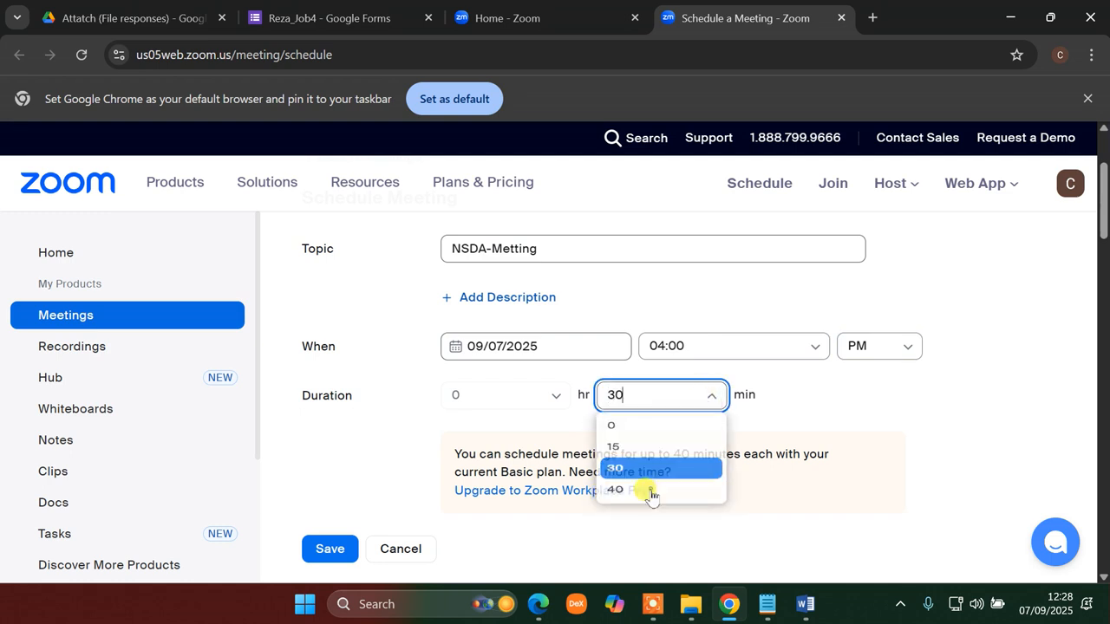
click(696, 390)
click(639, 512)
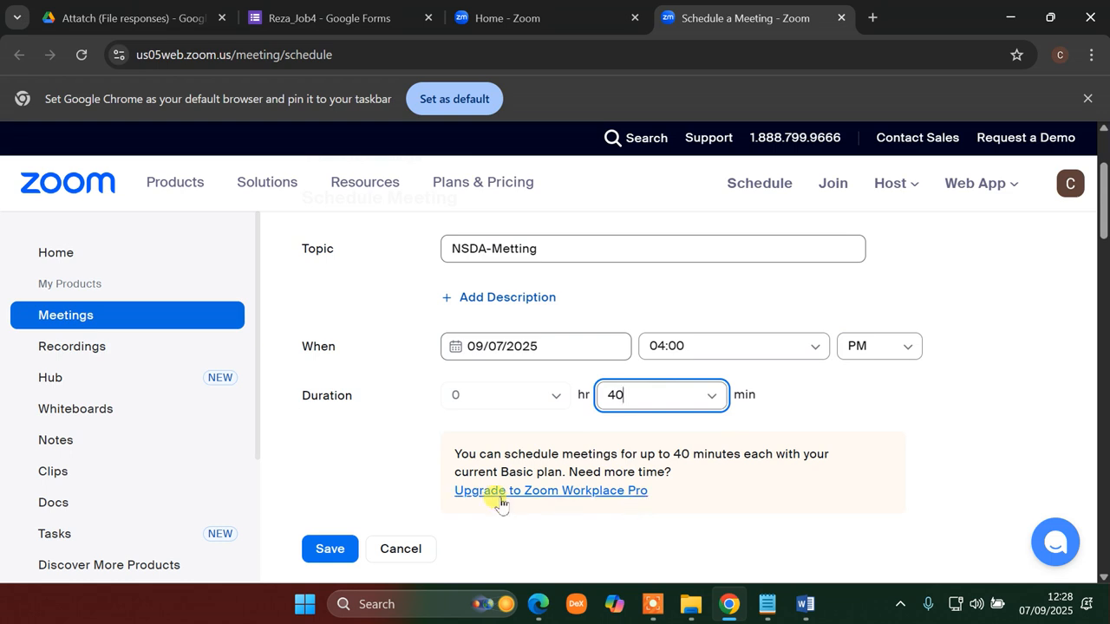
- Set the meeting time zone to (GMT+6:00) Dhaka
scroll(426, 458, down, 4)
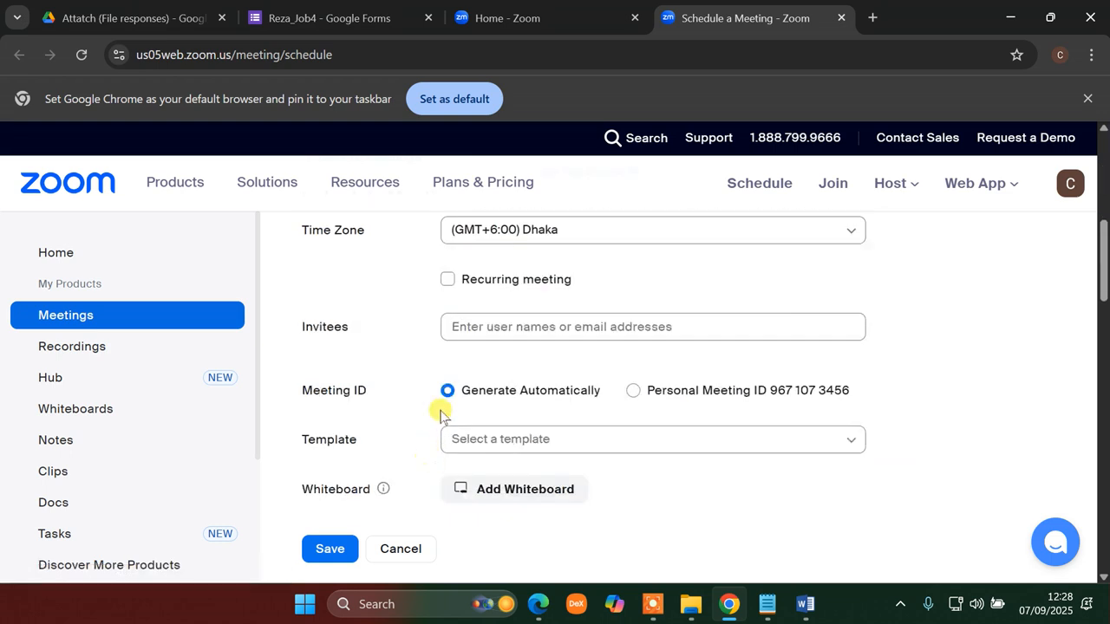
drag(1105, 243, 1105, 208)
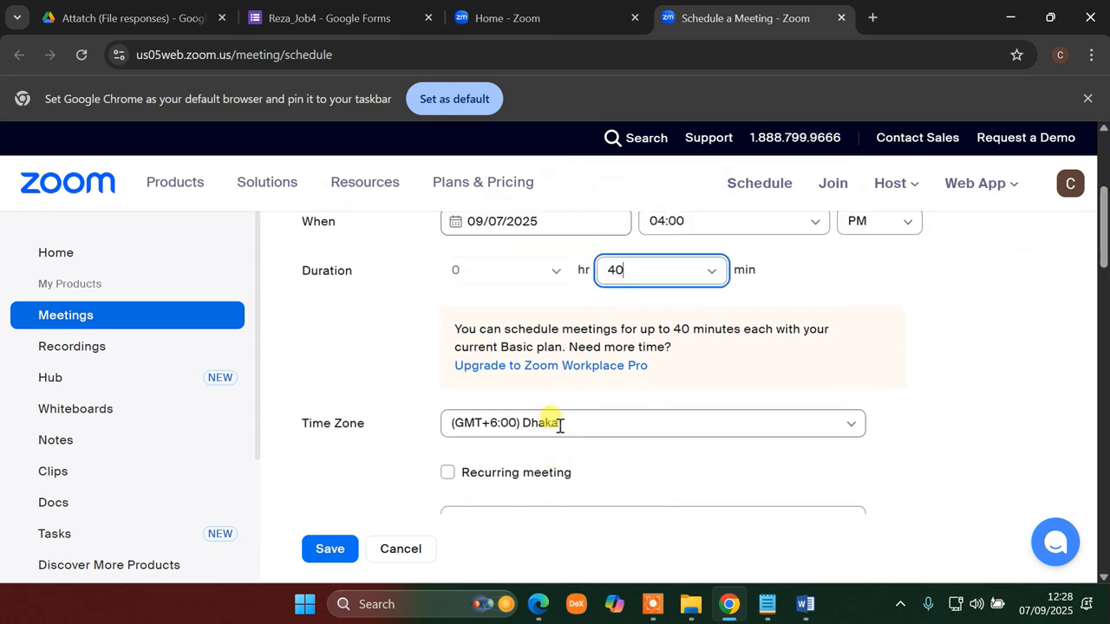
click(663, 430)
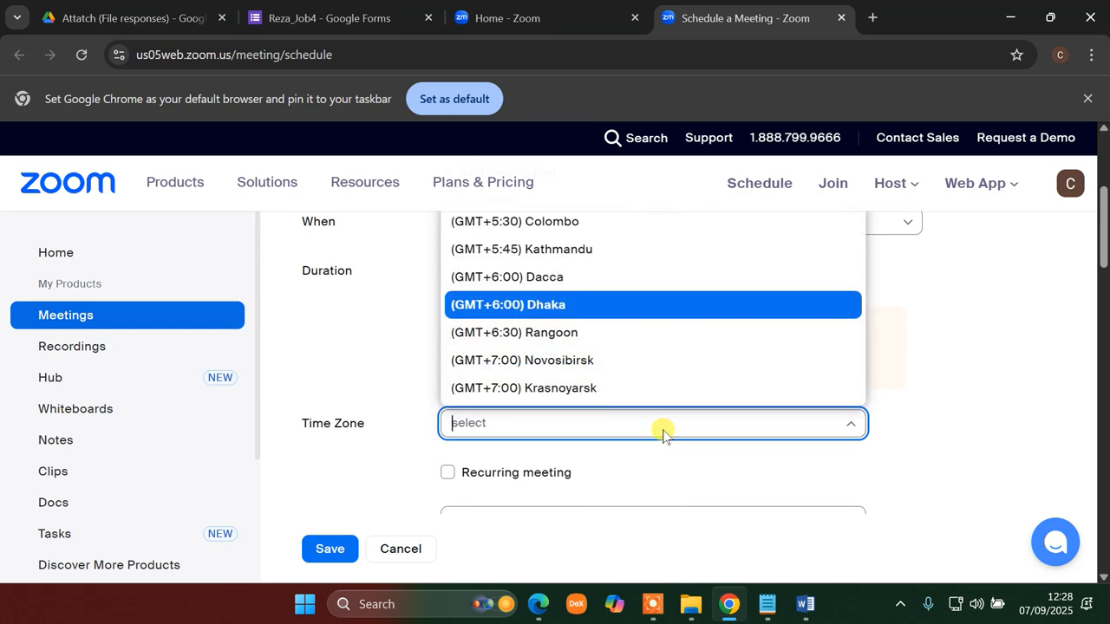
click(508, 307)
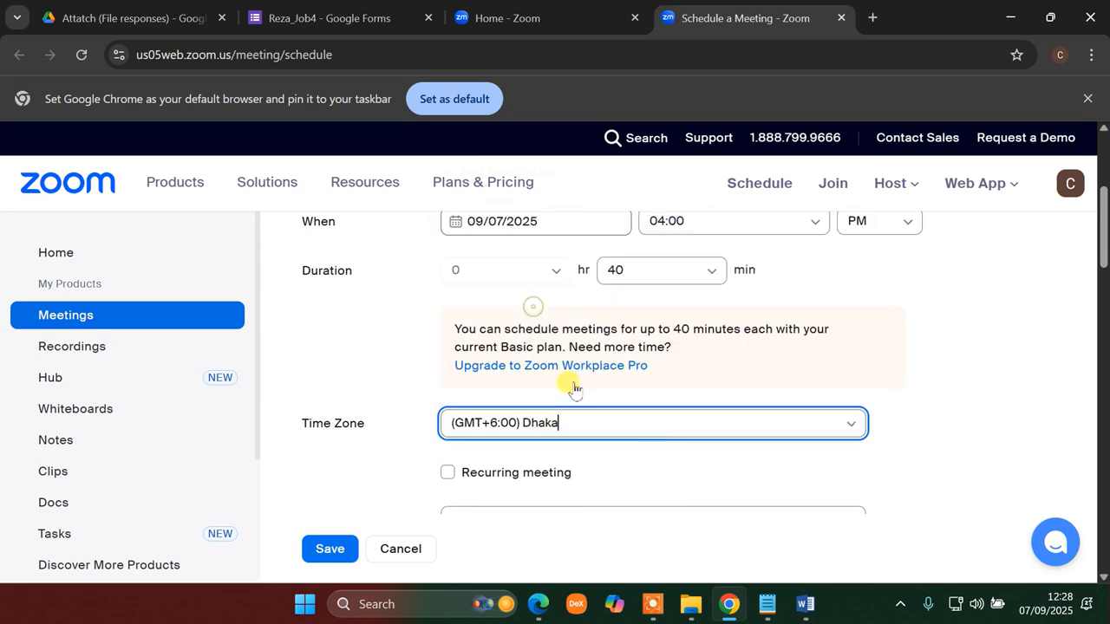
scroll(587, 466, down, 4)
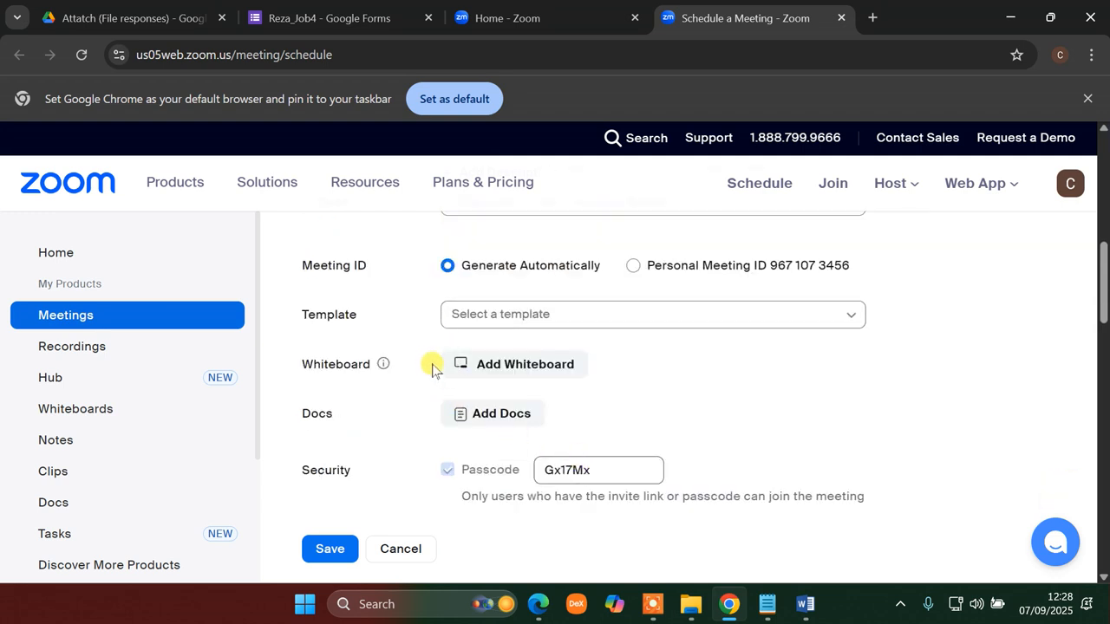
scroll(477, 373, down, 3)
scroll(590, 386, up, 3)
scroll(581, 409, down, 3)
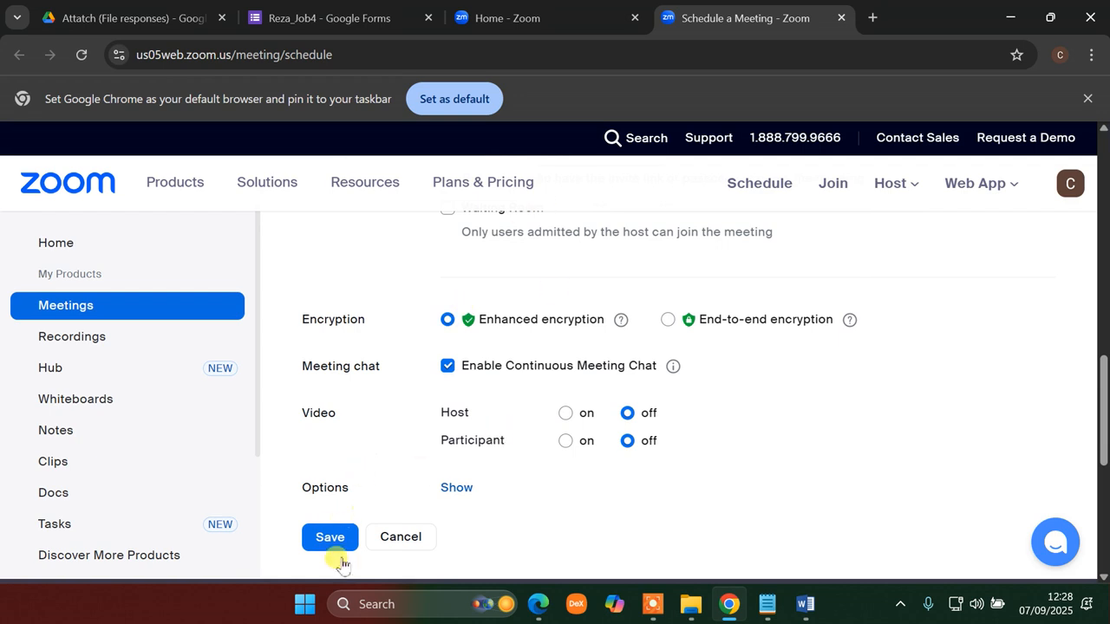
- Reset the meeting date to September 7, 2025 in the date picker
click(330, 535)
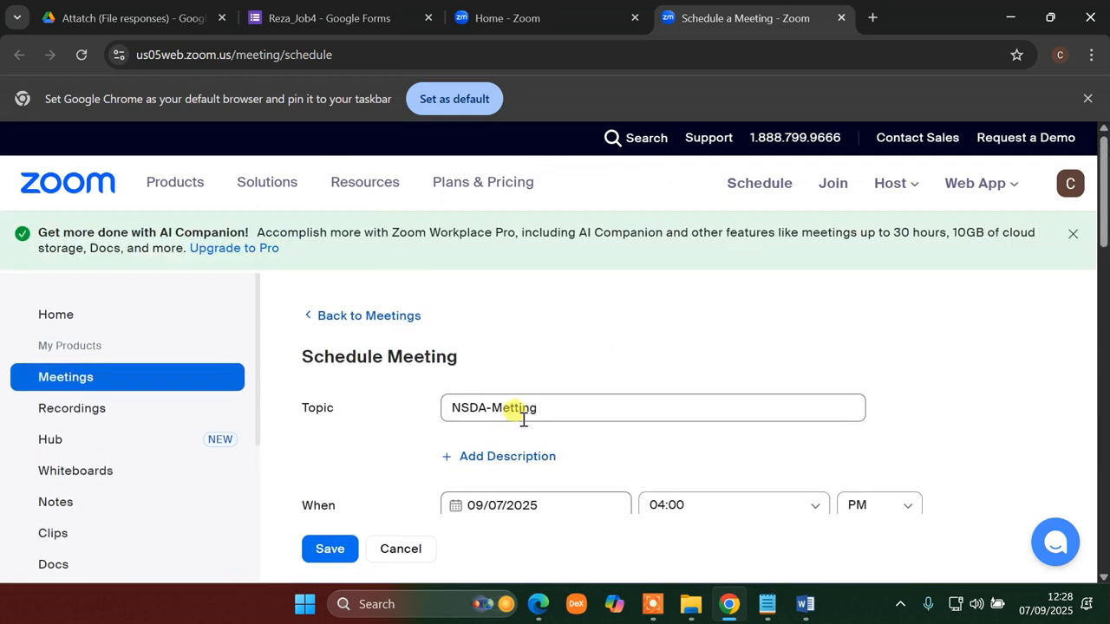
scroll(539, 407, down, 4)
scroll(524, 347, up, 4)
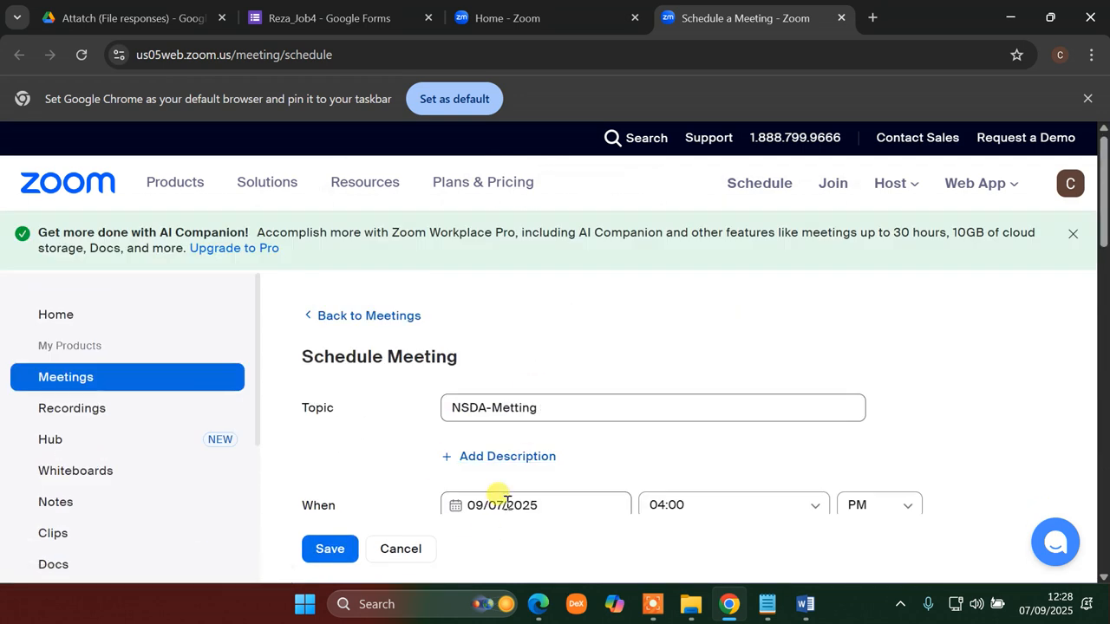
scroll(519, 495, down, 4)
scroll(526, 380, up, 4)
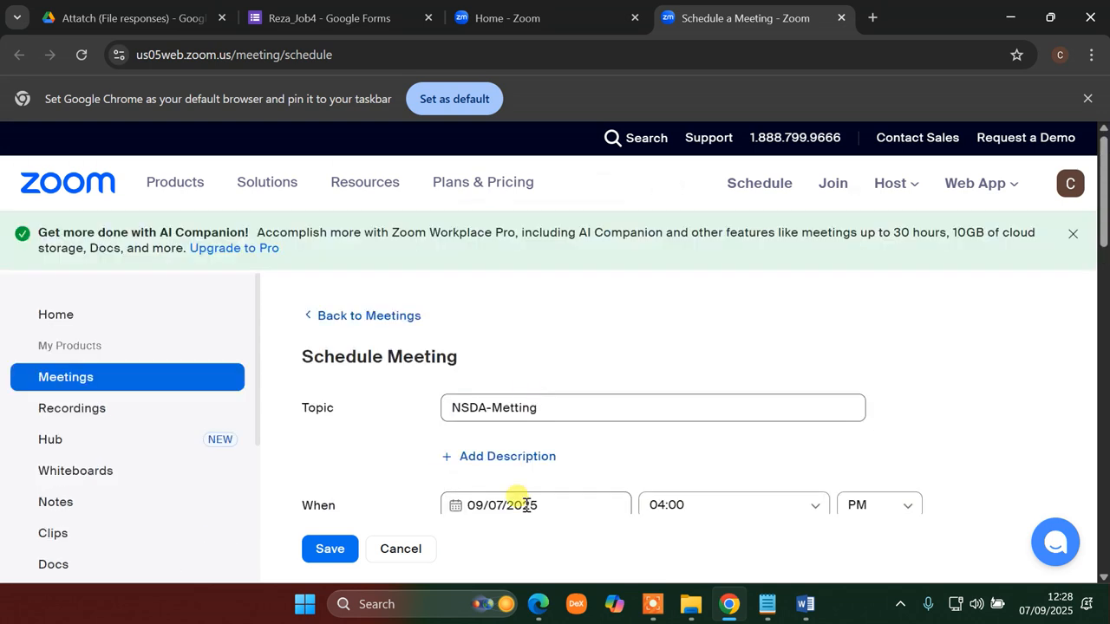
click(562, 506)
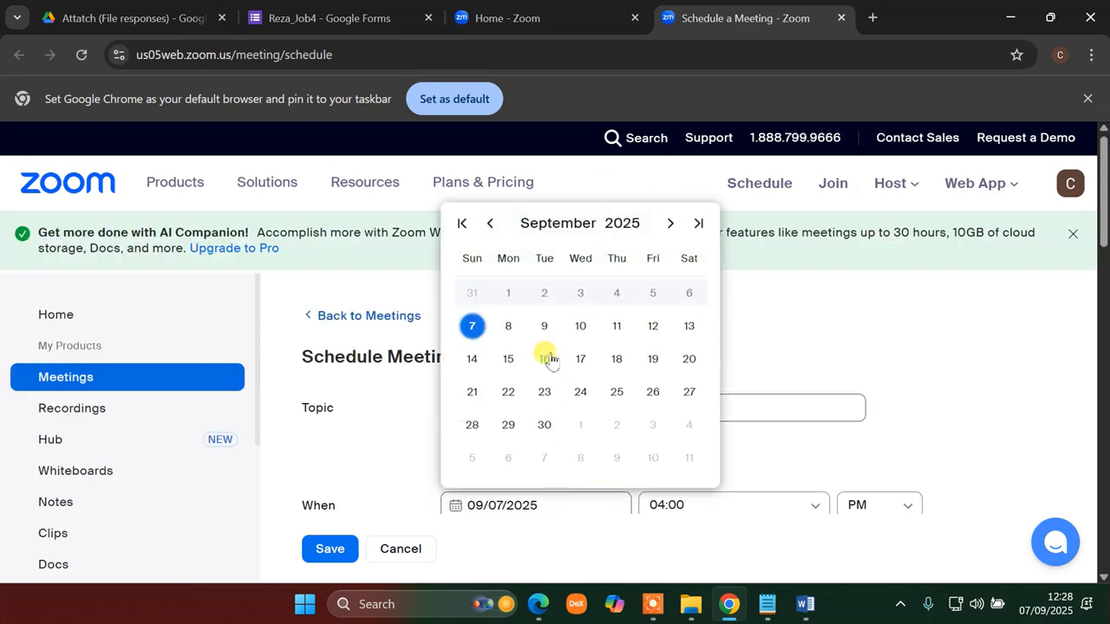
click(503, 326)
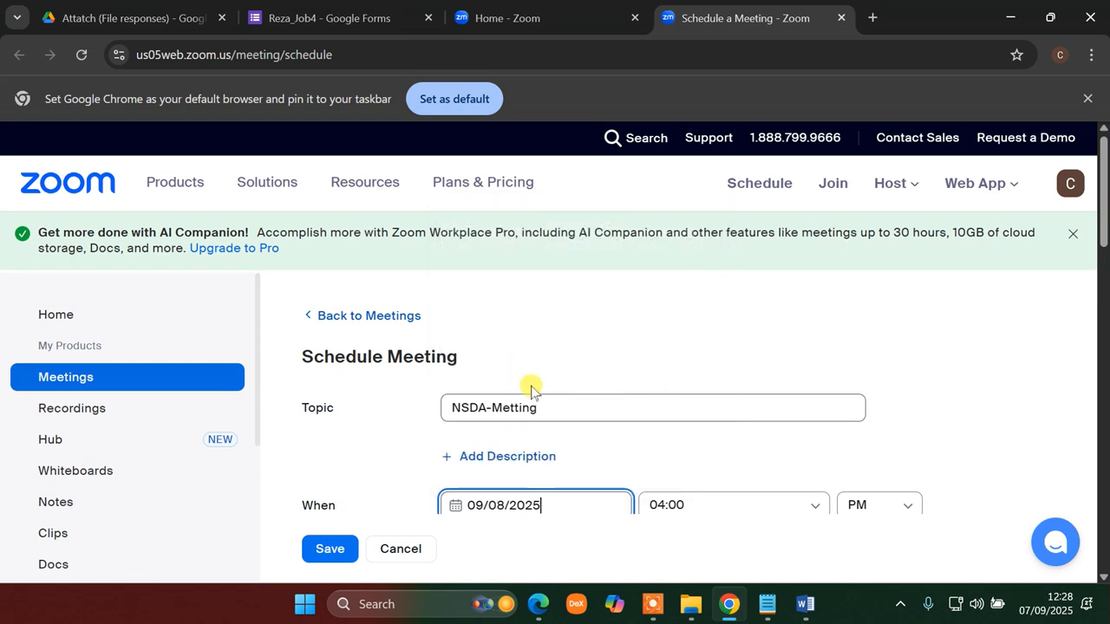
scroll(523, 457, down, 4)
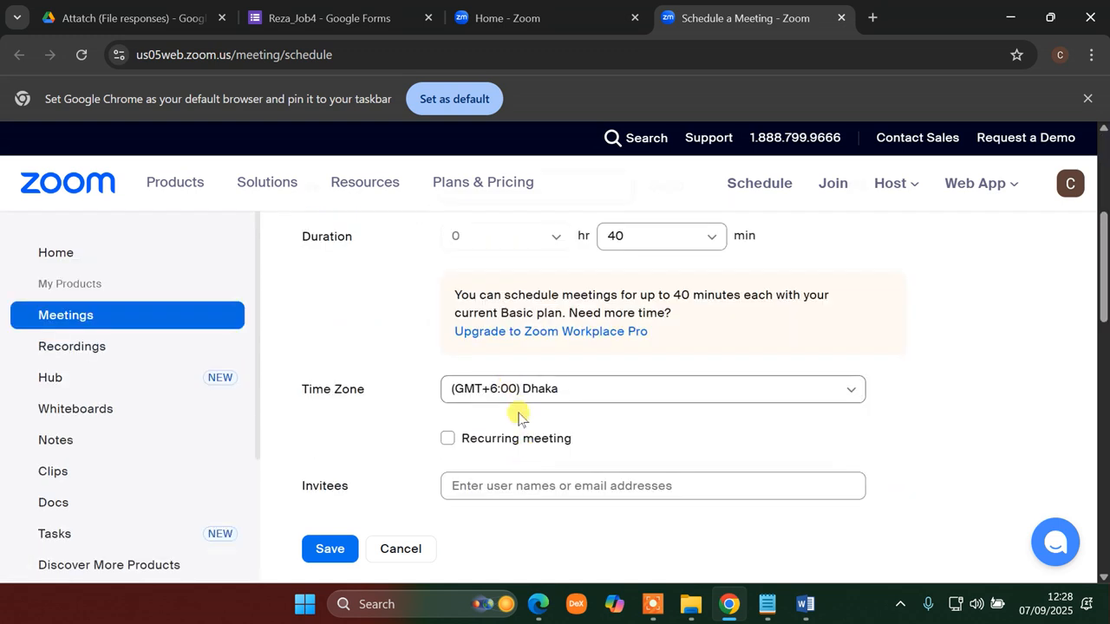
scroll(518, 418, up, 5)
click(515, 501)
click(472, 327)
- Save the NSDA-Metting meeting schedule
scroll(573, 426, down, 15)
scroll(379, 495, up, 5)
click(340, 549)
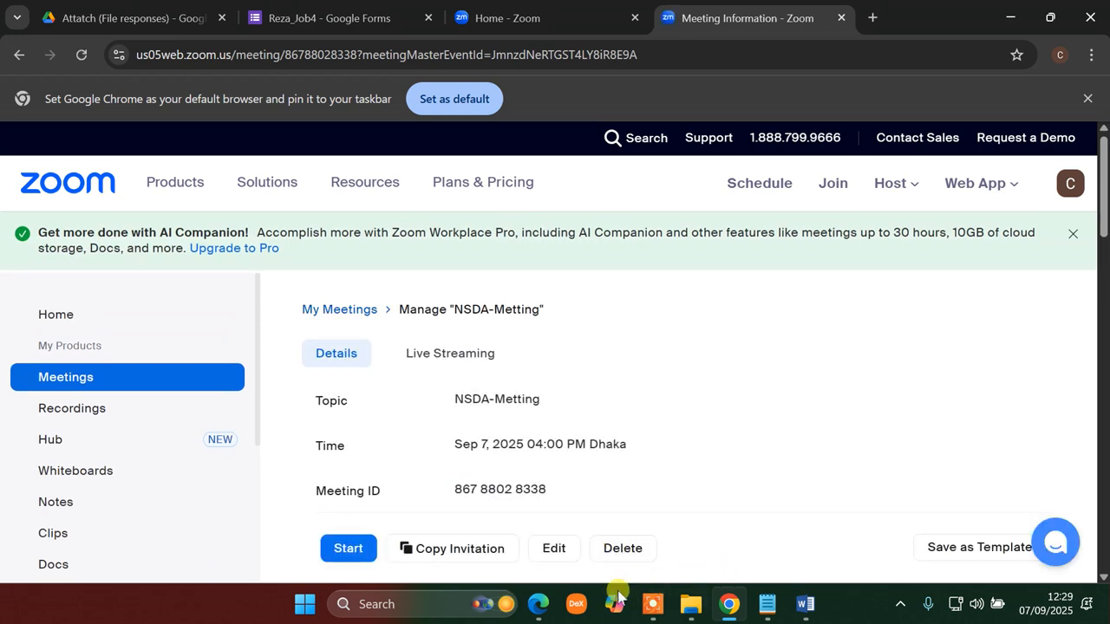
- Ink the assessor-as-participant instruction on the task PDF, then copy the meeting's invite link
click(544, 610)
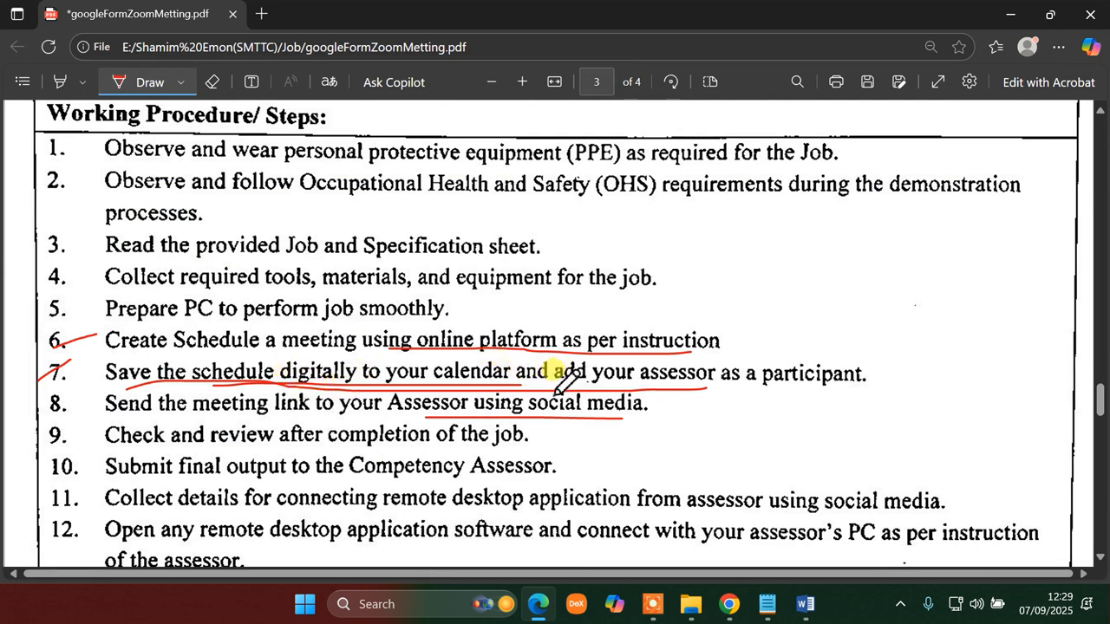
mouse_move(690, 390)
mouse_down()
mouse_move(867, 373)
mouse_move(806, 340)
mouse_move(713, 389)
mouse_move(731, 400)
mouse_up()
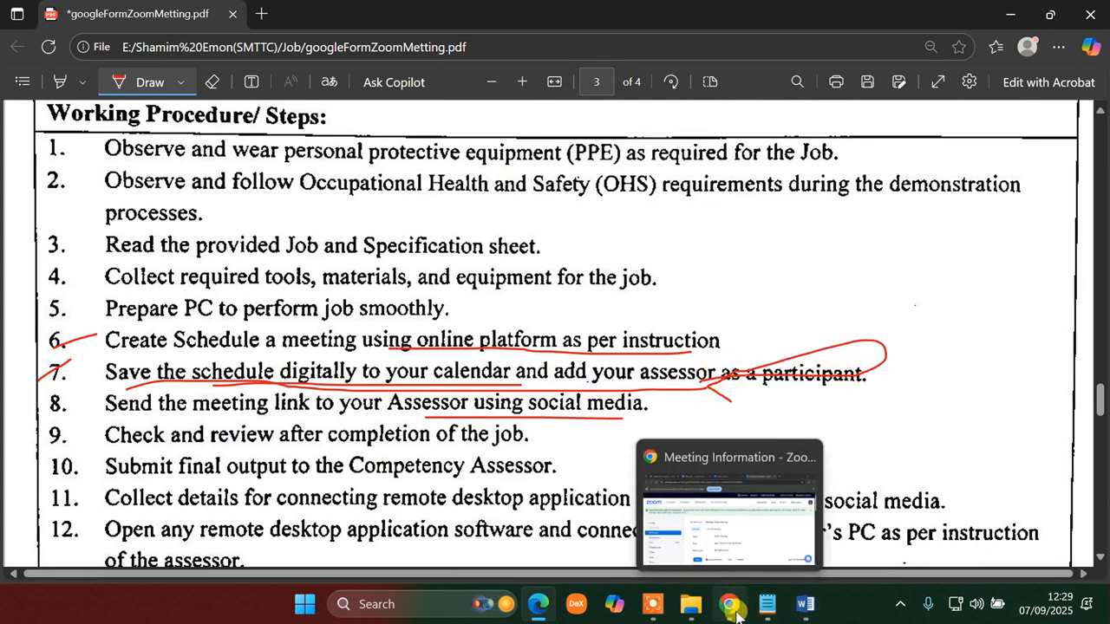
click(731, 601)
scroll(421, 385, down, 5)
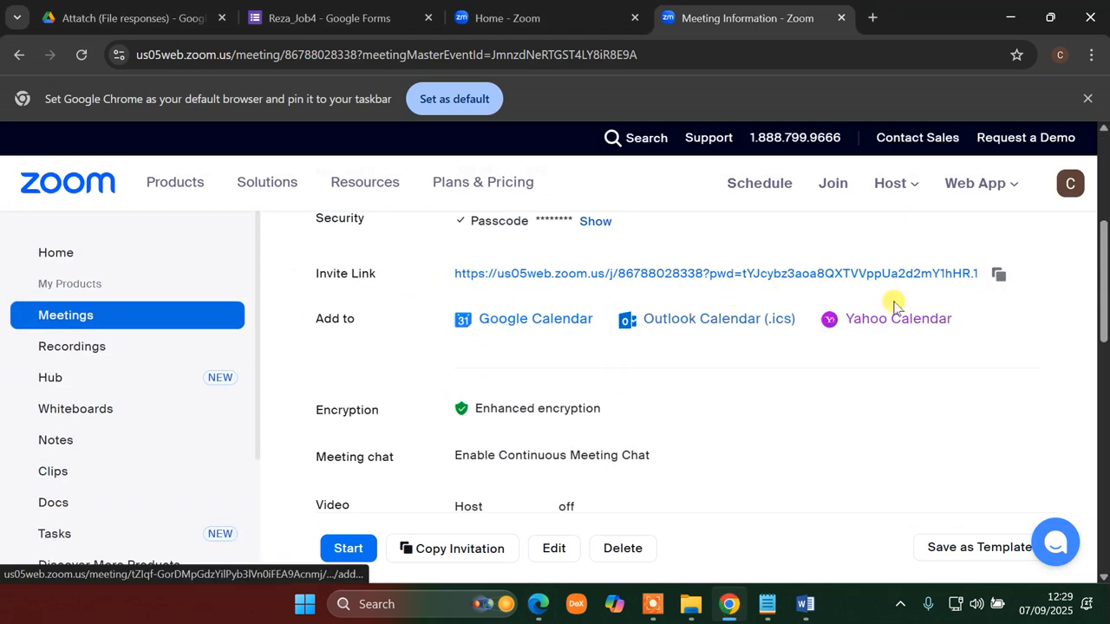
click(1000, 276)
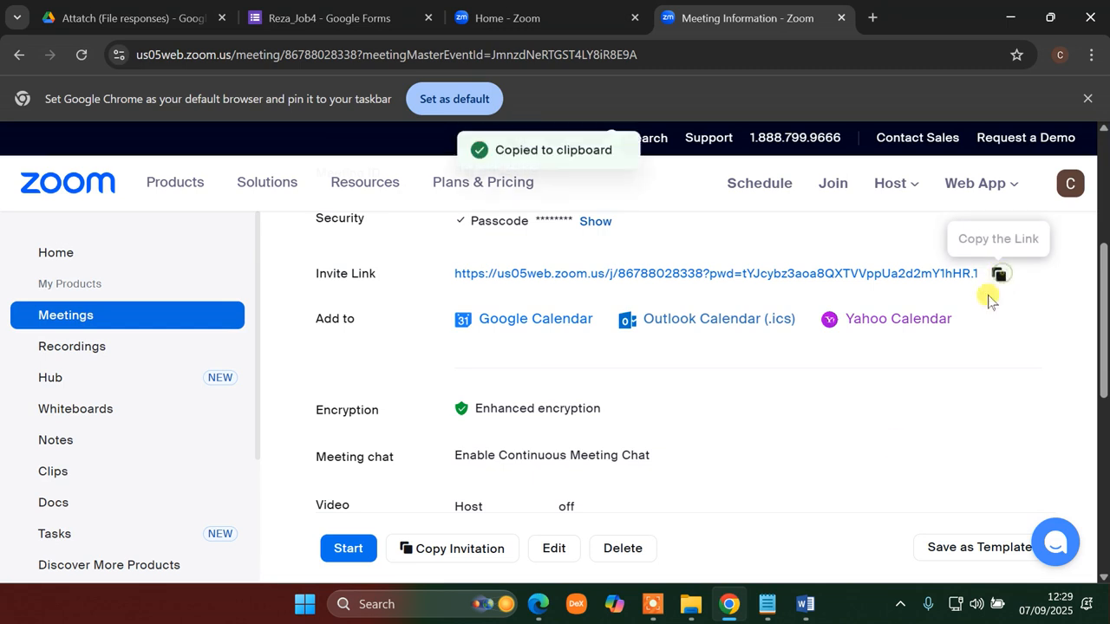
click(805, 612)
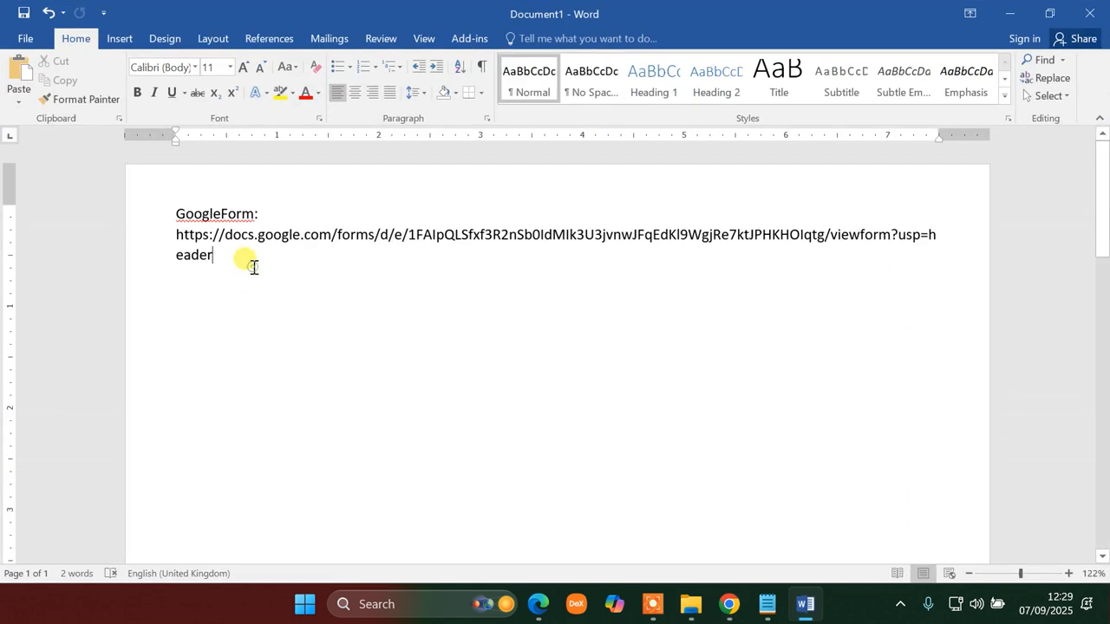
- Paste the Zoom invite link on a new line under the Google Form link in Word
key(Return)
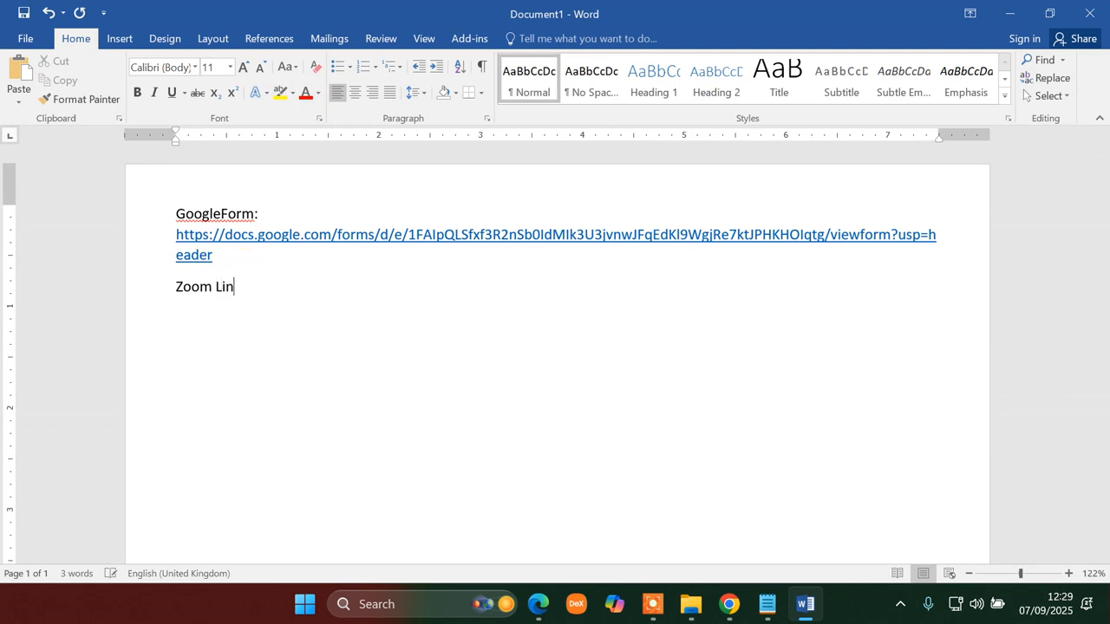
key(ctrl+v)
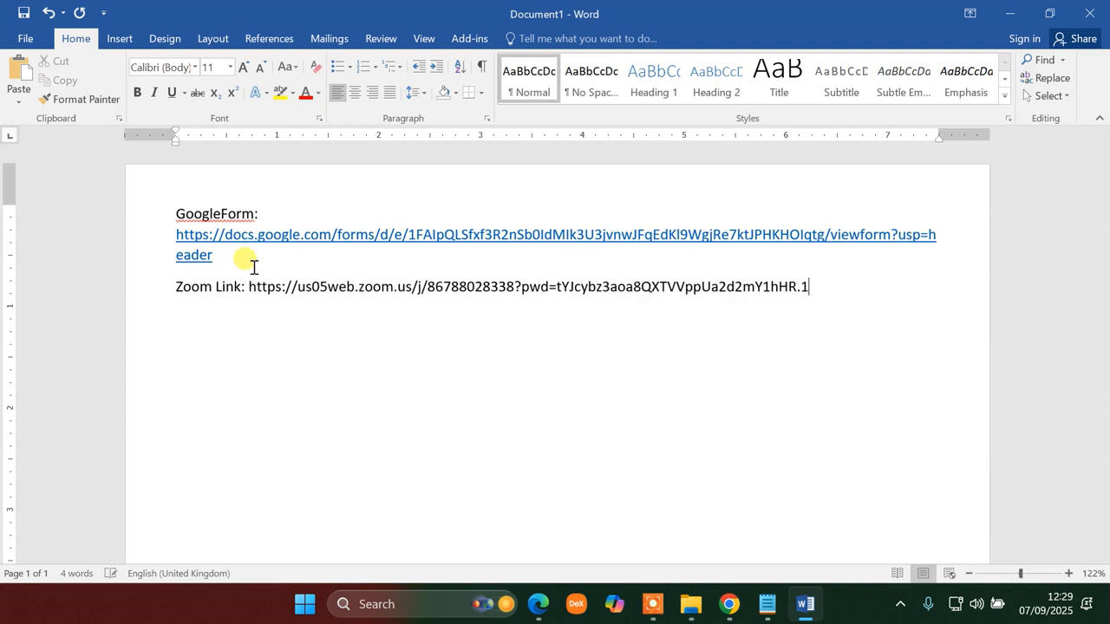
click(1006, 13)
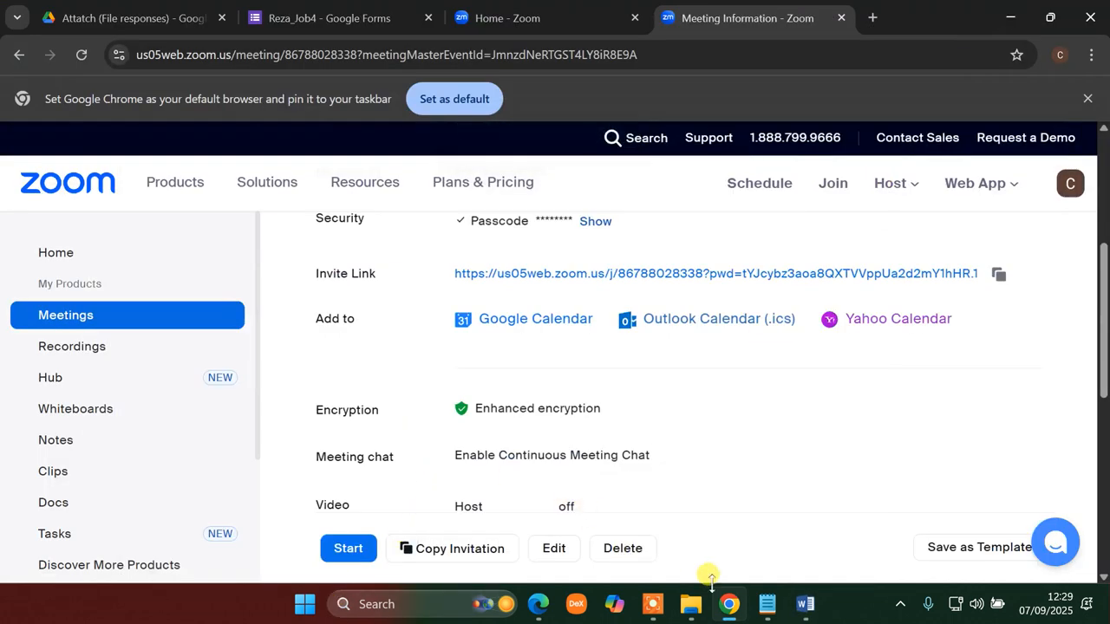
- Ink a small red mark after 'participant.' on the task instructions PDF
click(537, 604)
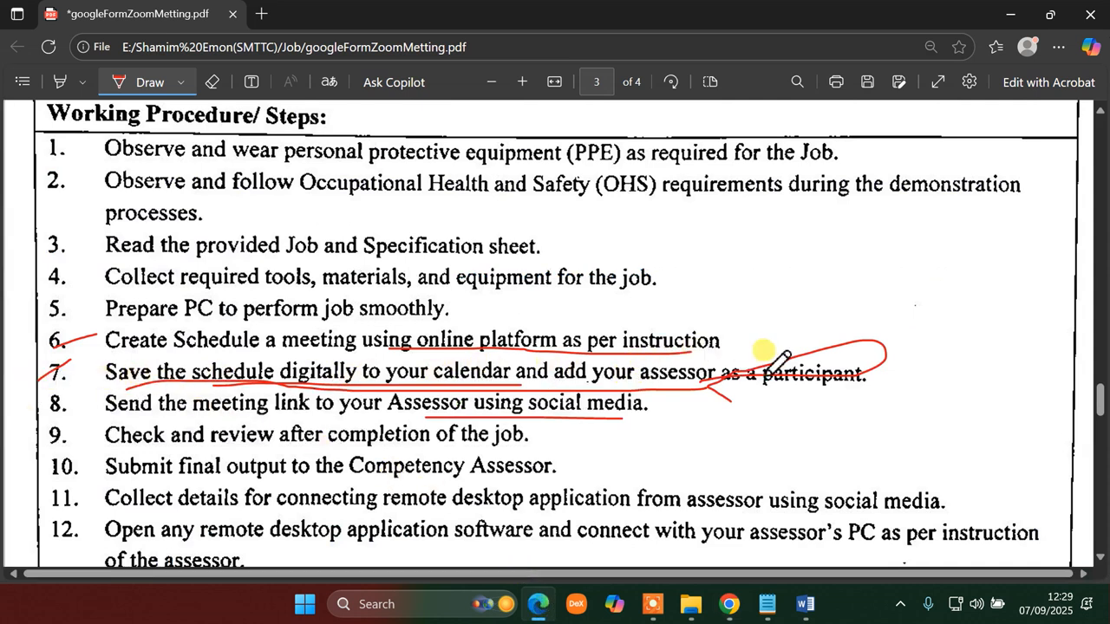
mouse_move(888, 381)
mouse_down()
mouse_move(897, 369)
mouse_move(899, 390)
mouse_up()
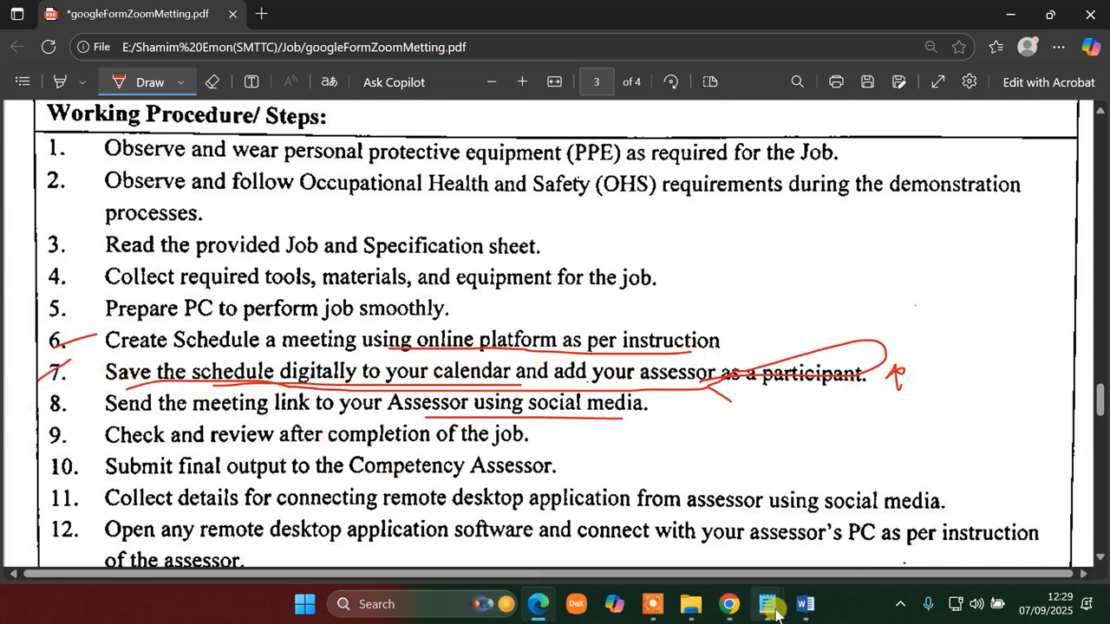
click(734, 607)
- Add NSDA-Metting to Google Calendar, signing in with the Google account and allowing Zoom access
scroll(442, 486, down, 5)
scroll(424, 472, up, 5)
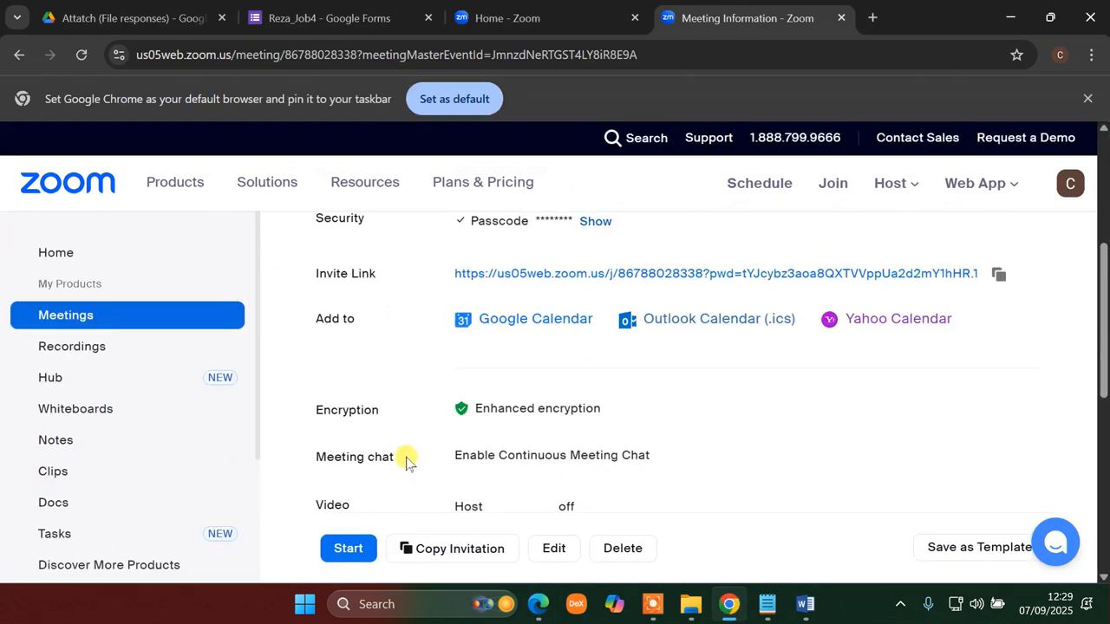
scroll(483, 473, up, 4)
scroll(483, 477, down, 4)
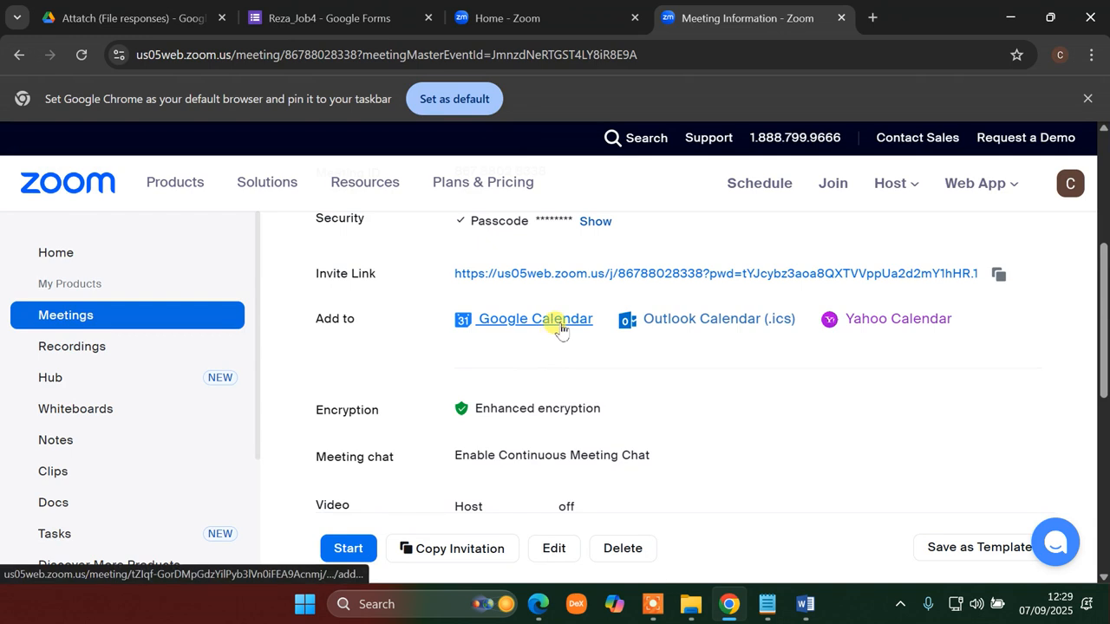
click(560, 322)
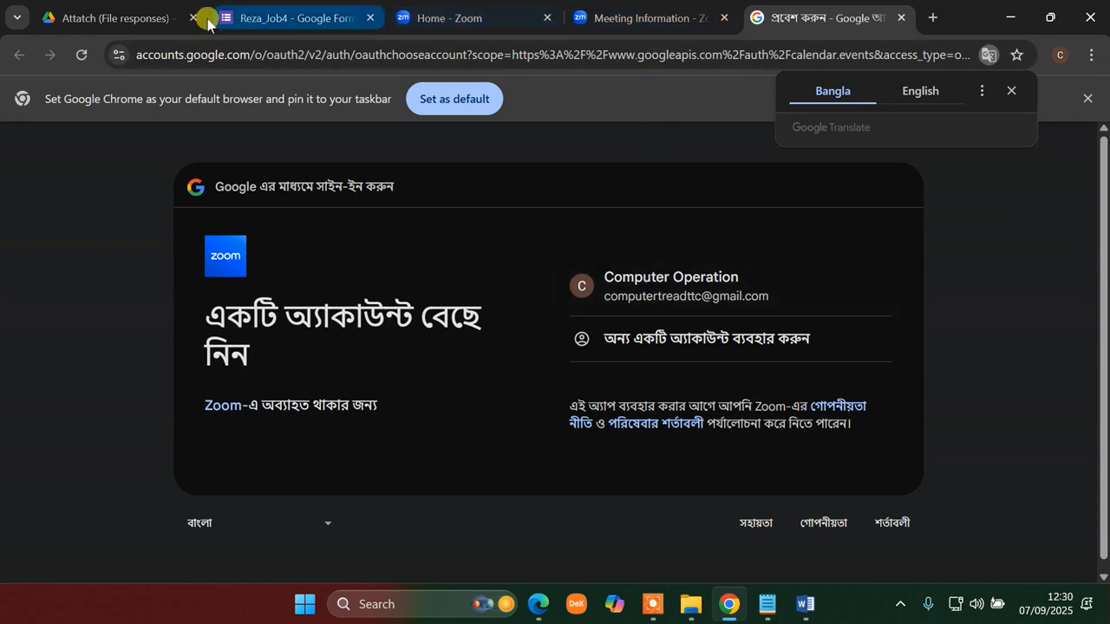
click(684, 289)
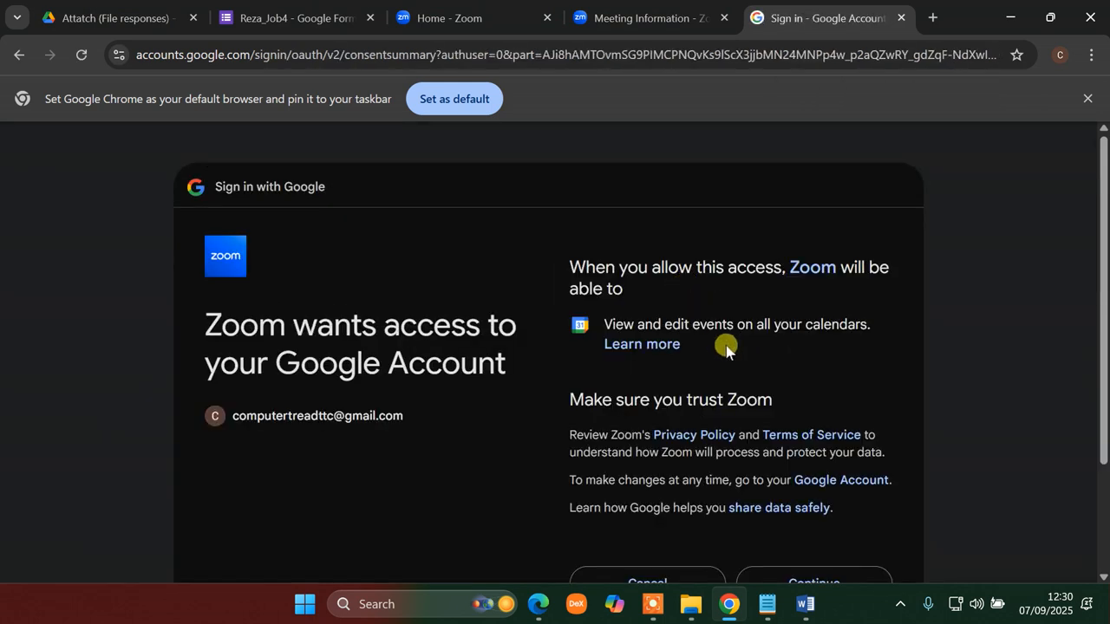
scroll(727, 350, down, 3)
click(796, 442)
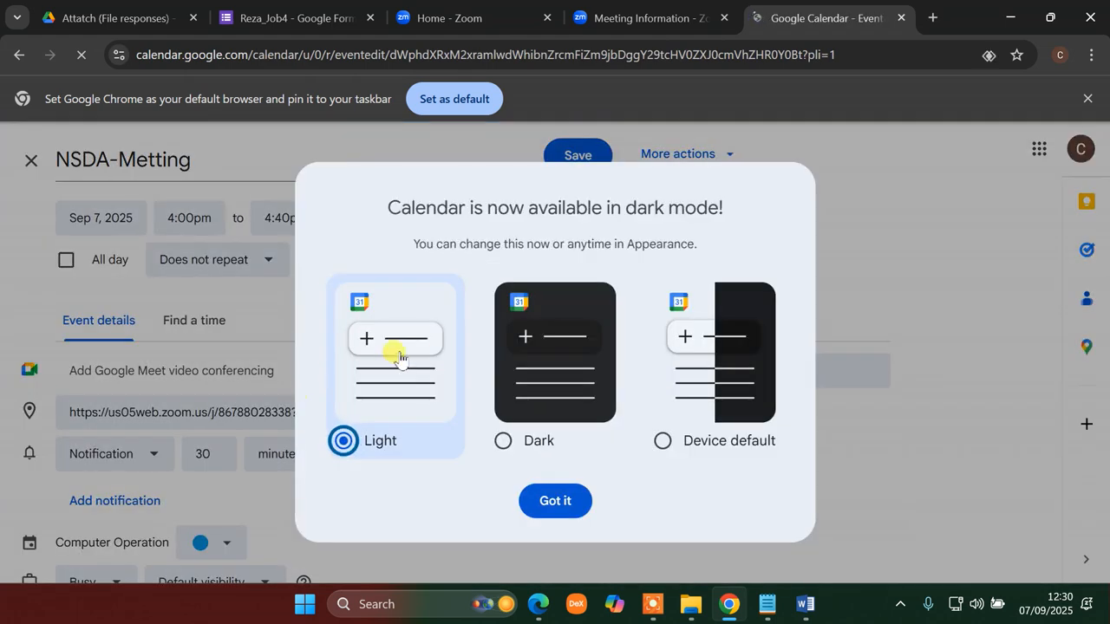
click(551, 502)
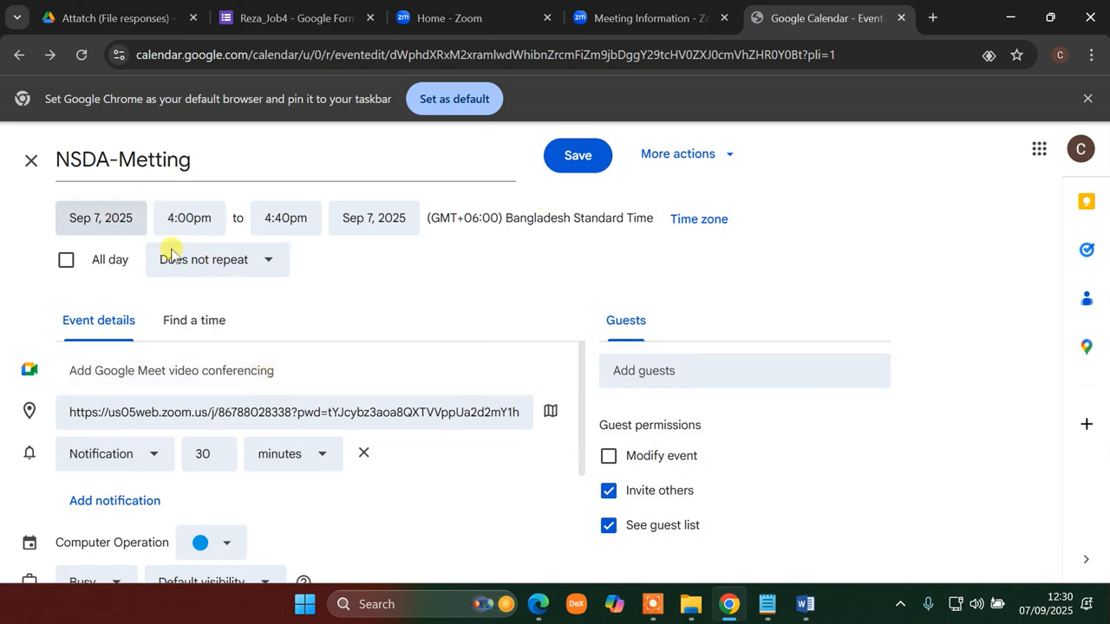
- Underline 'your assessor as a participant' in red on the task instructions PDF
scroll(488, 414, down, 2)
scroll(422, 387, up, 2)
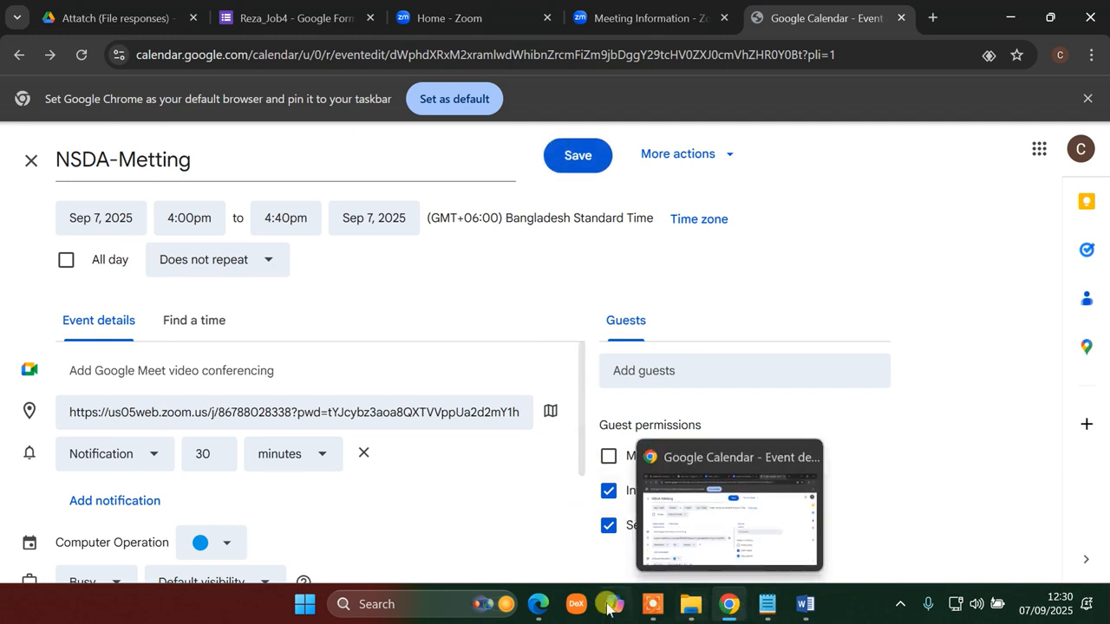
click(538, 605)
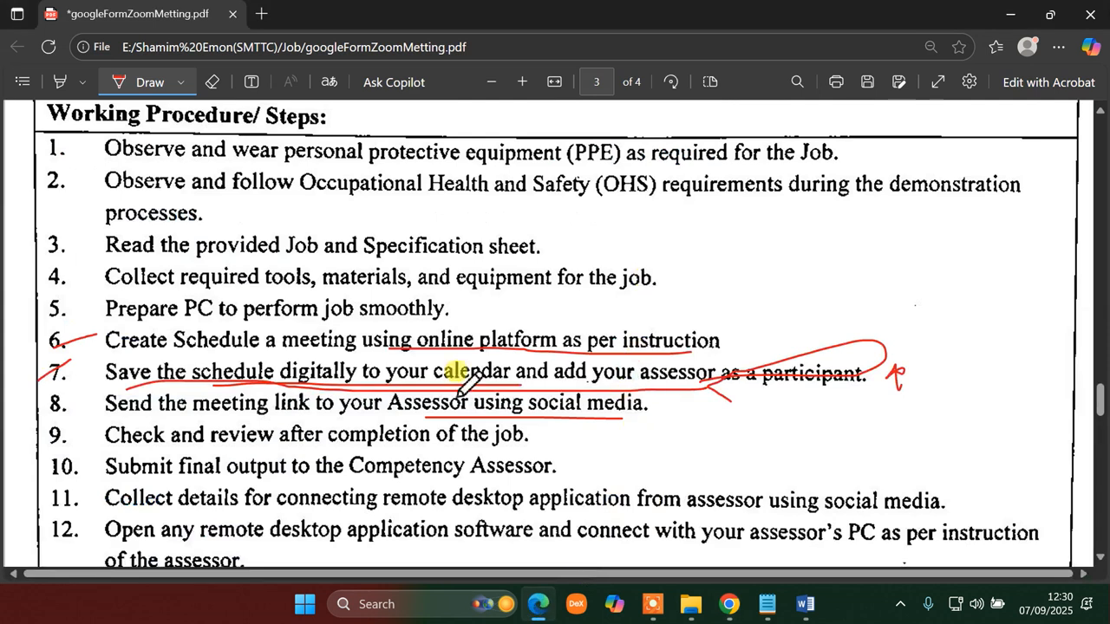
mouse_move(608, 391)
mouse_down()
mouse_move(855, 387)
mouse_move(876, 345)
mouse_move(601, 335)
mouse_move(620, 389)
mouse_up()
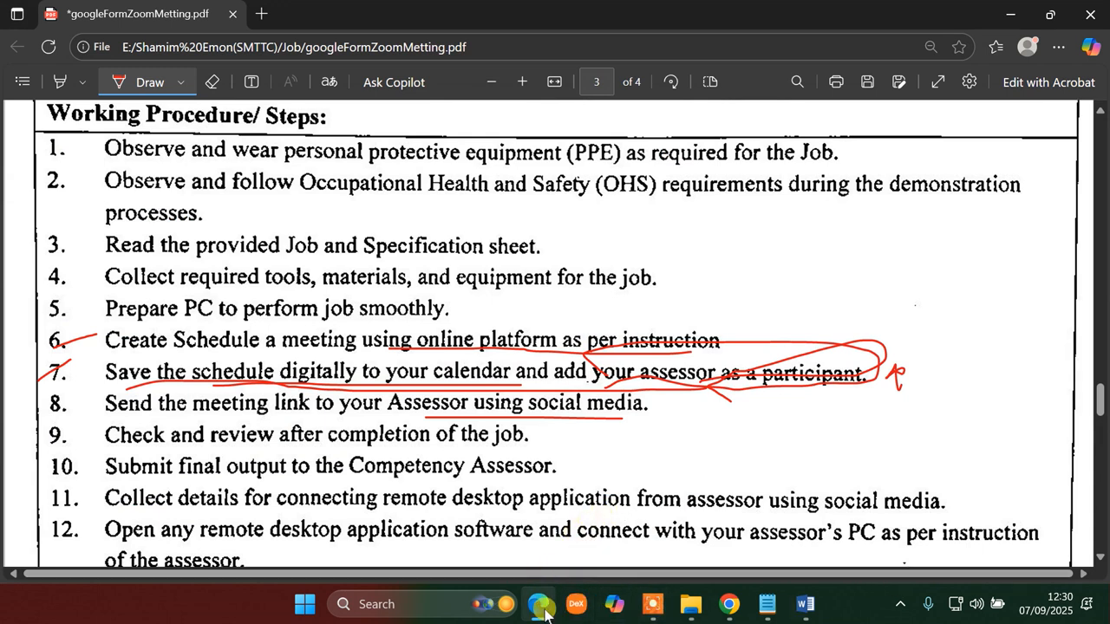
- Add the assessor's e-mail as a guest on NSDA-Metting and save the event
click(729, 604)
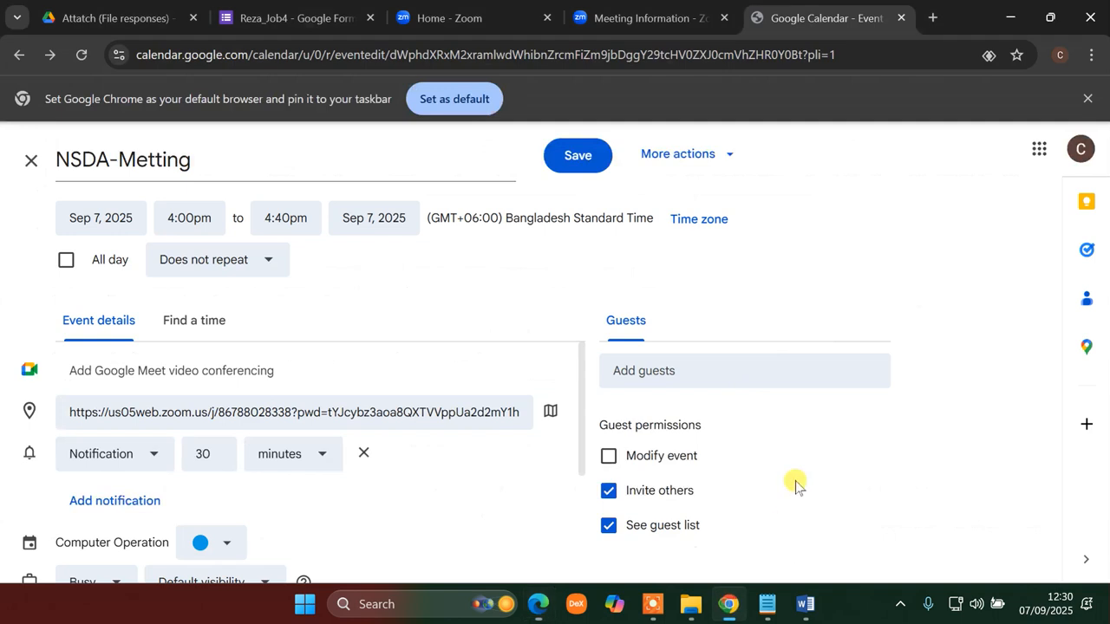
click(692, 373)
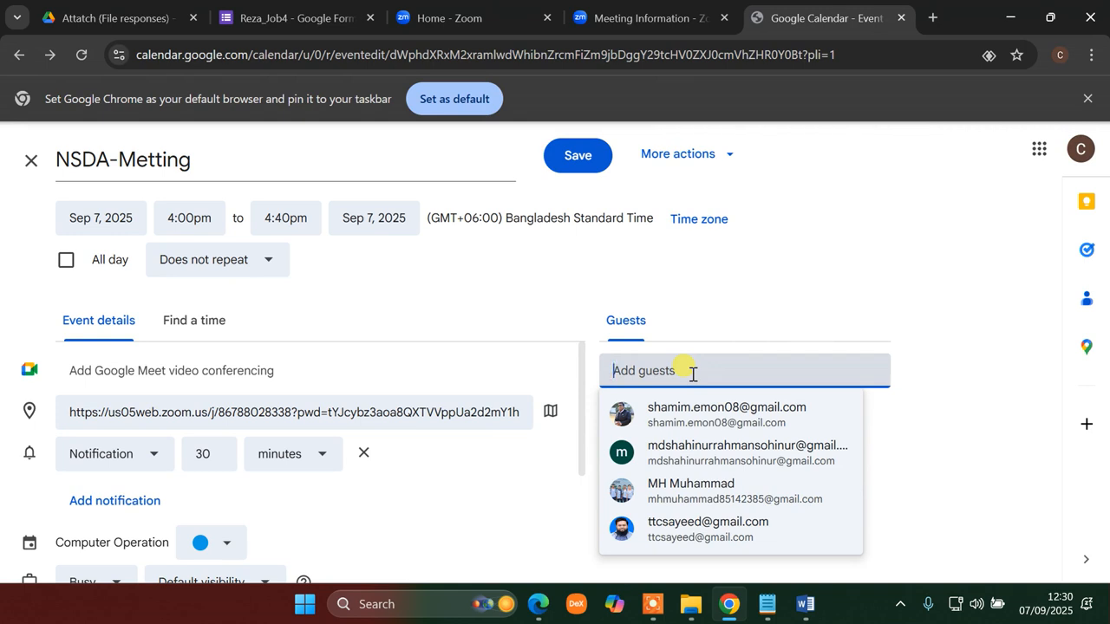
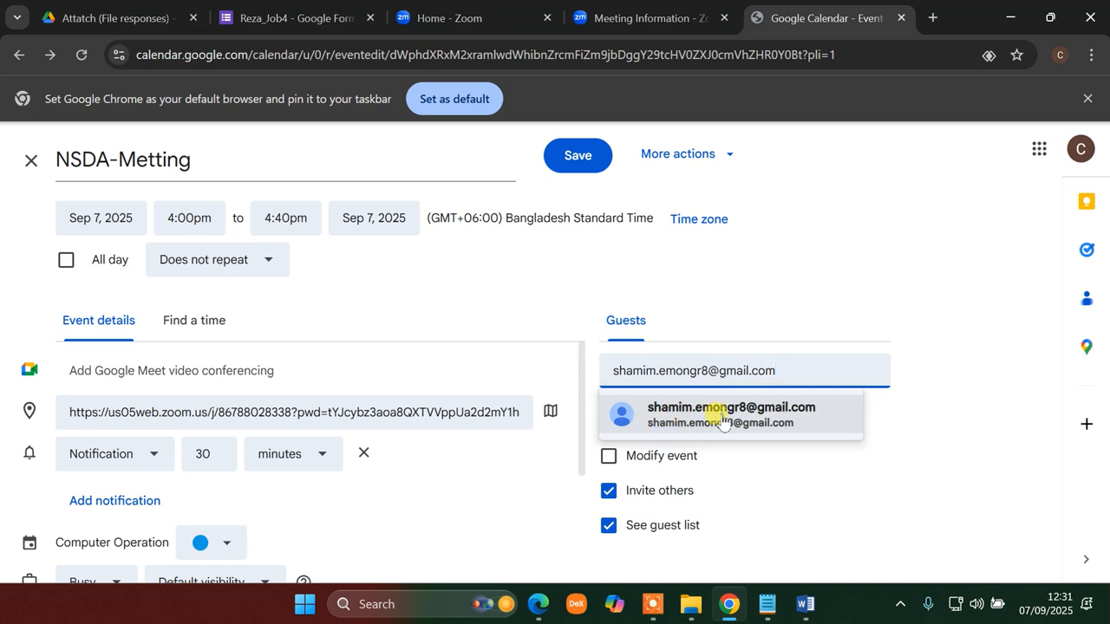
click(722, 418)
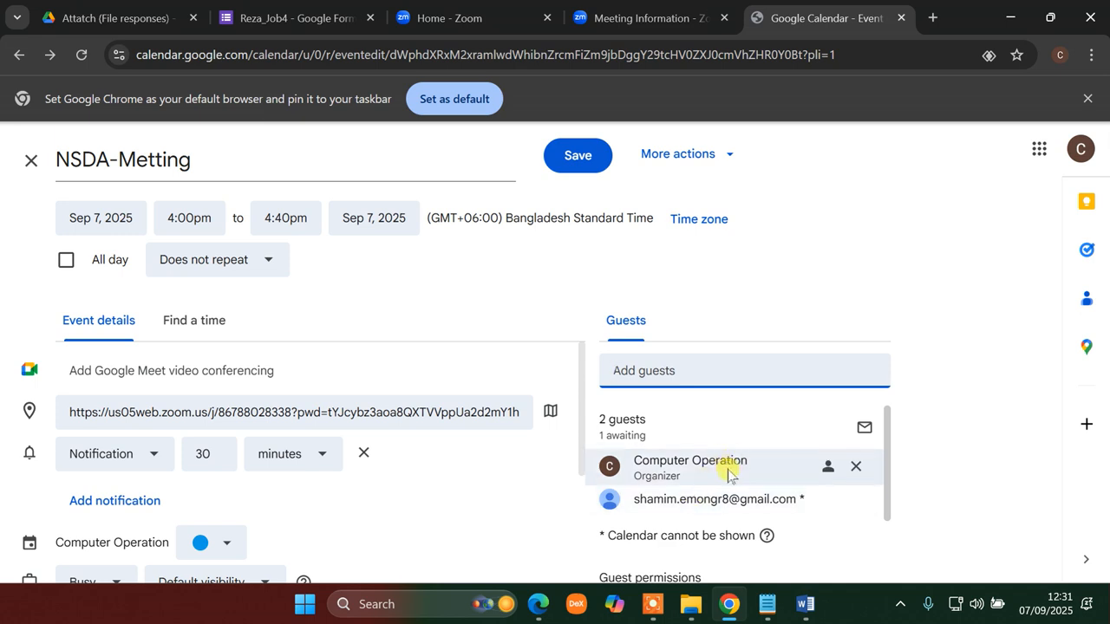
scroll(727, 482, down, 2)
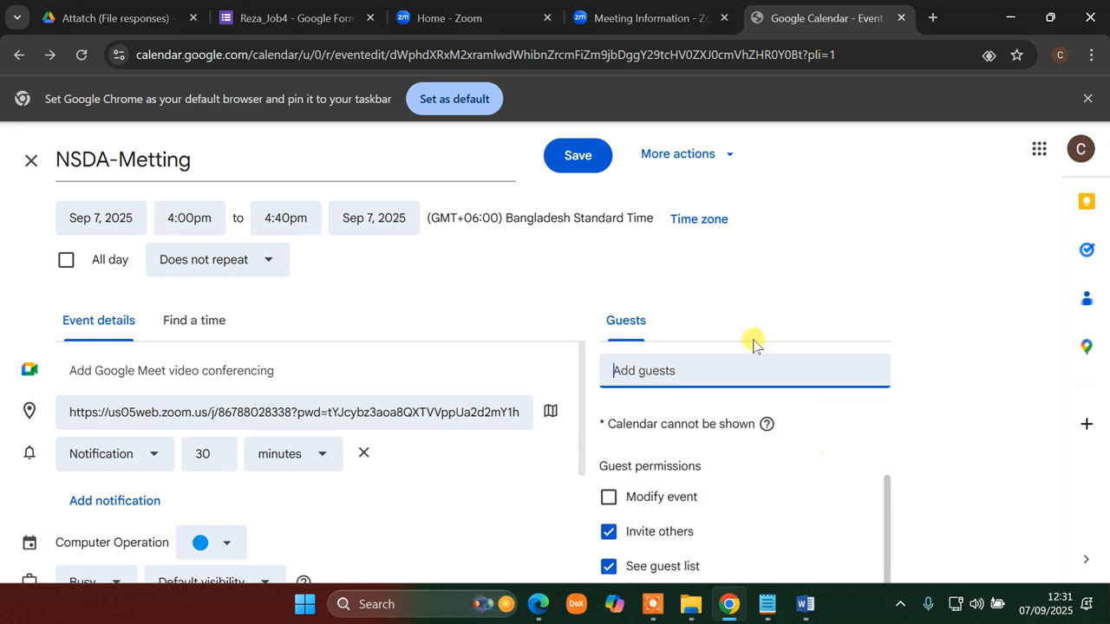
scroll(725, 438, up, 2)
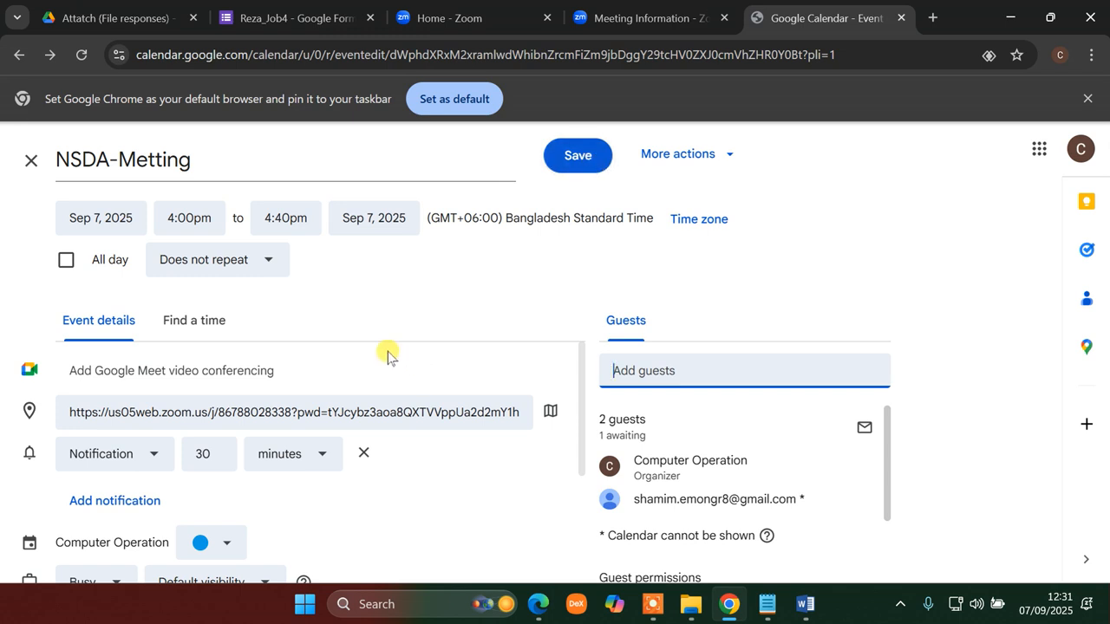
click(579, 156)
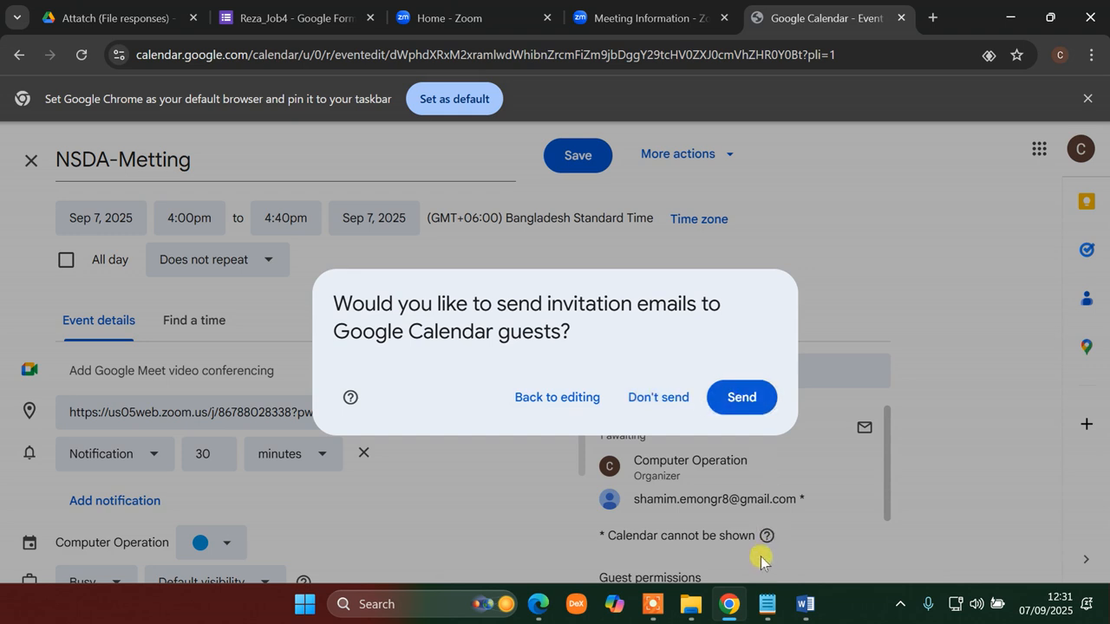
- Mark the assessor-as-participant phrase and tick off step 7 in red on the procedure PDF
click(805, 604)
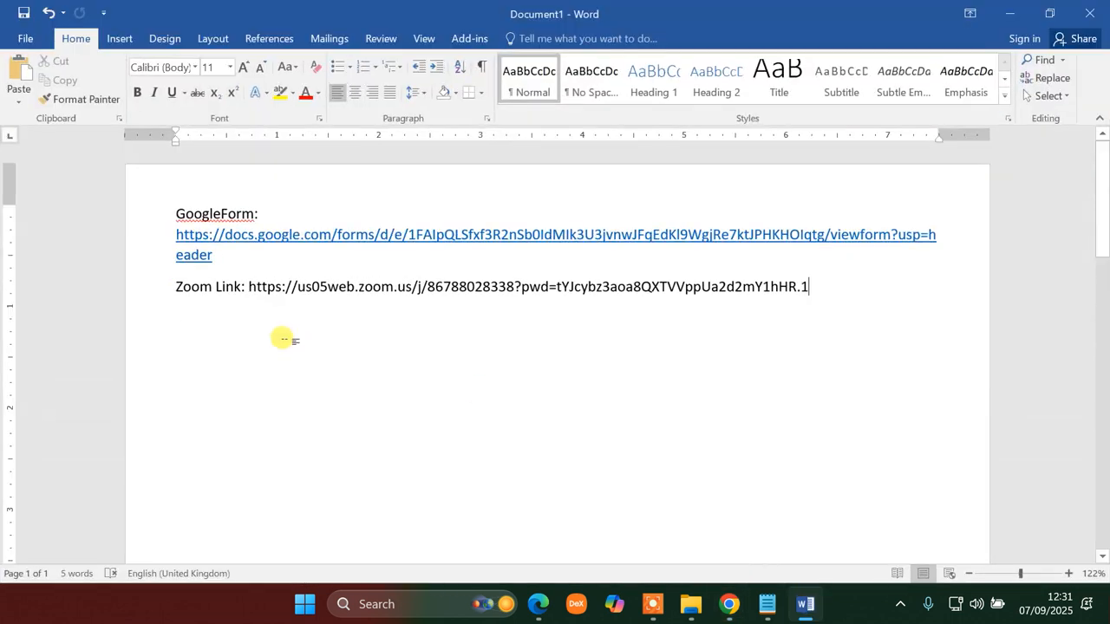
click(804, 604)
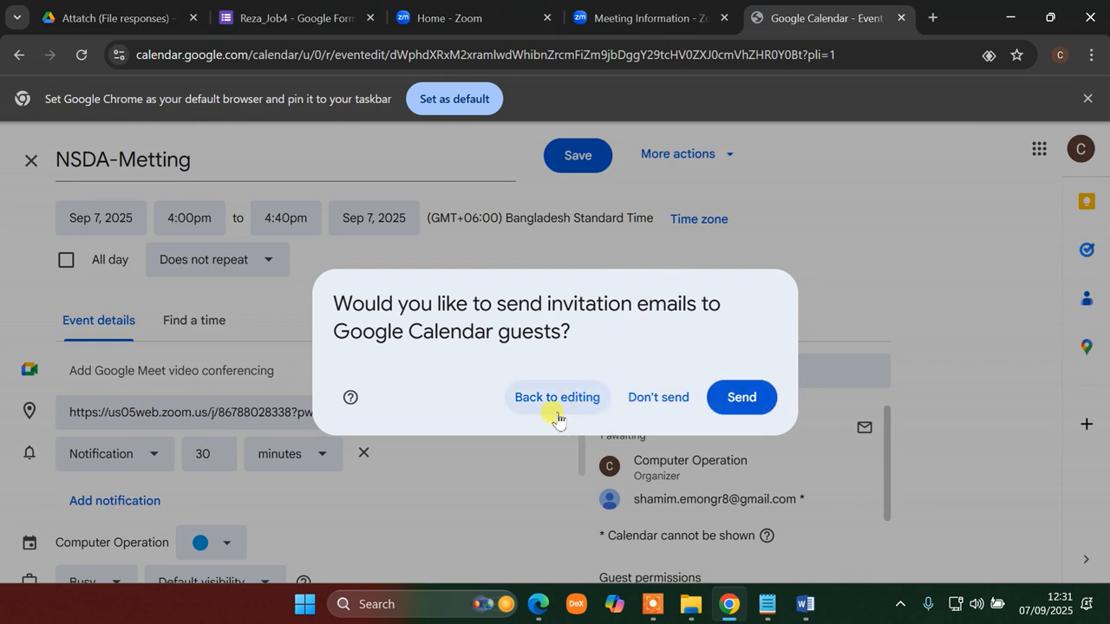
click(543, 605)
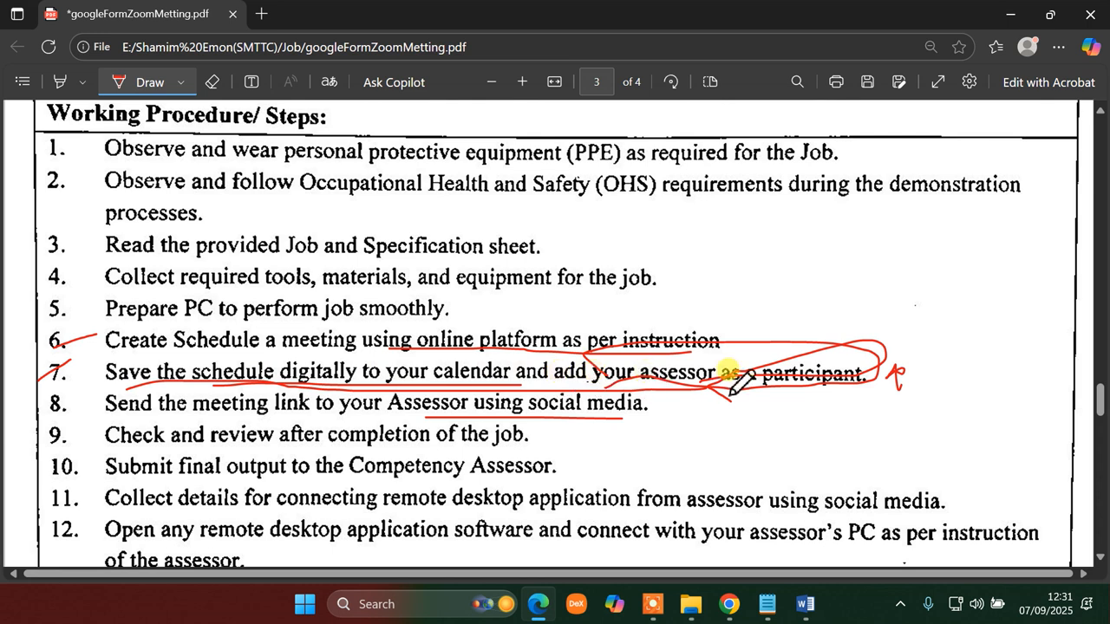
mouse_move(618, 390)
mouse_down()
mouse_move(789, 400)
mouse_move(923, 372)
mouse_move(628, 344)
mouse_move(583, 374)
mouse_move(613, 392)
mouse_up()
mouse_move(44, 397)
mouse_down()
mouse_move(69, 378)
mouse_move(49, 354)
mouse_move(61, 367)
mouse_move(39, 381)
mouse_up()
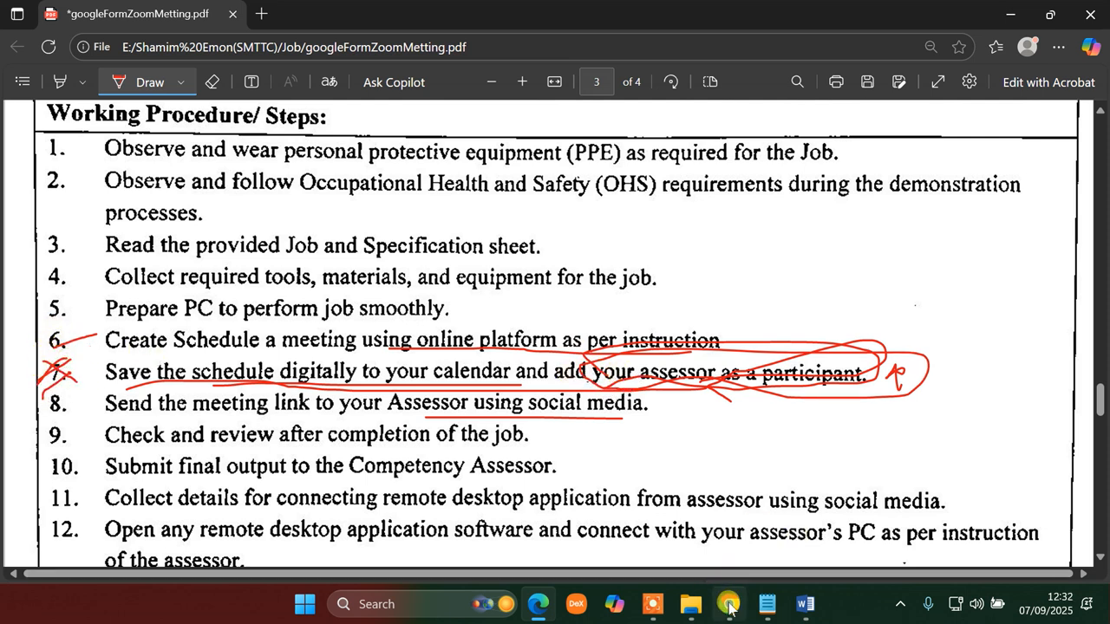
click(729, 604)
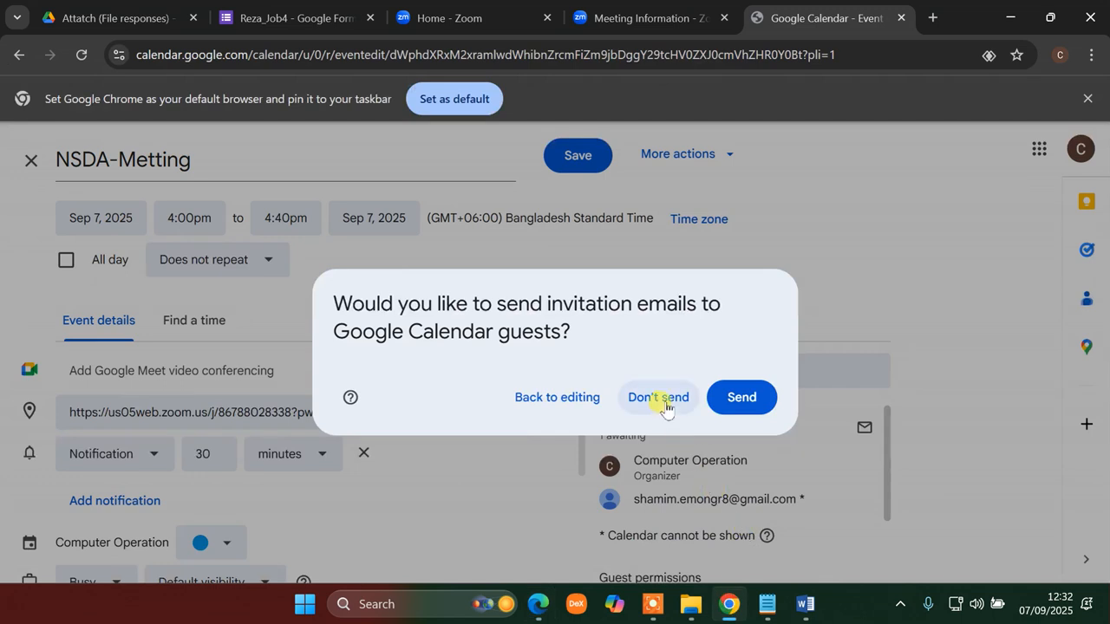
- Strike through the mark after 'participant.', then send the invitation email to the guest
click(538, 604)
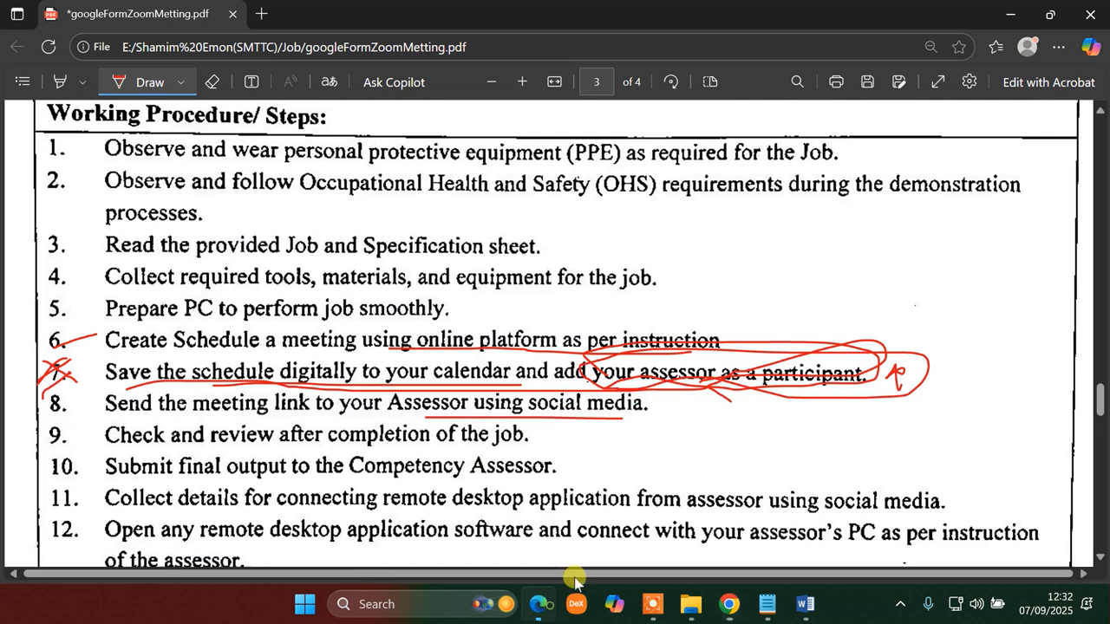
drag(883, 376, 942, 367)
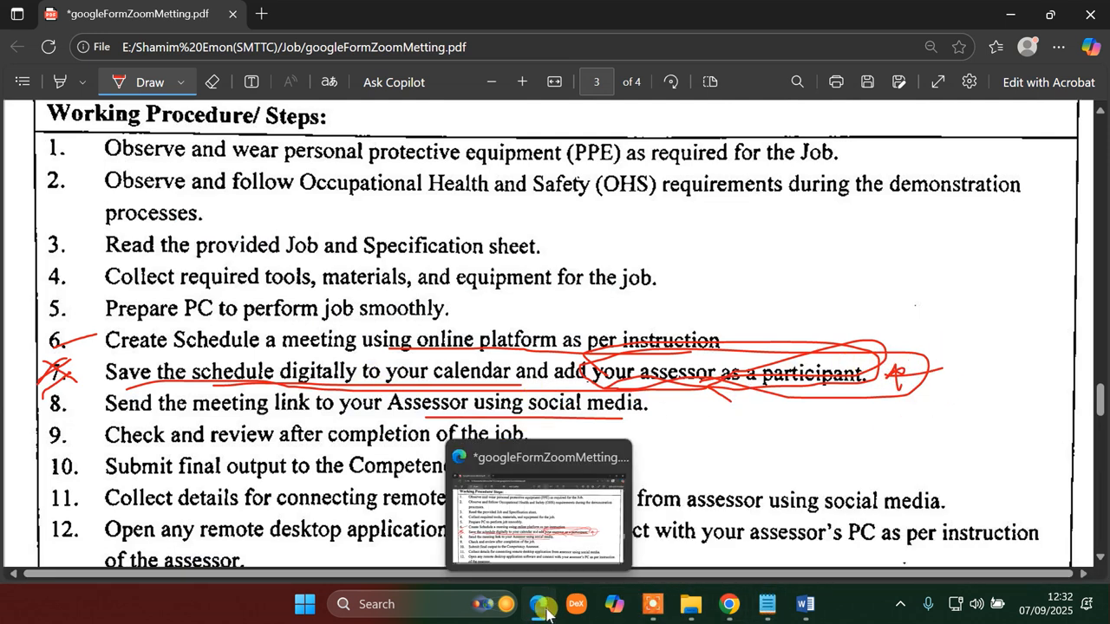
click(545, 614)
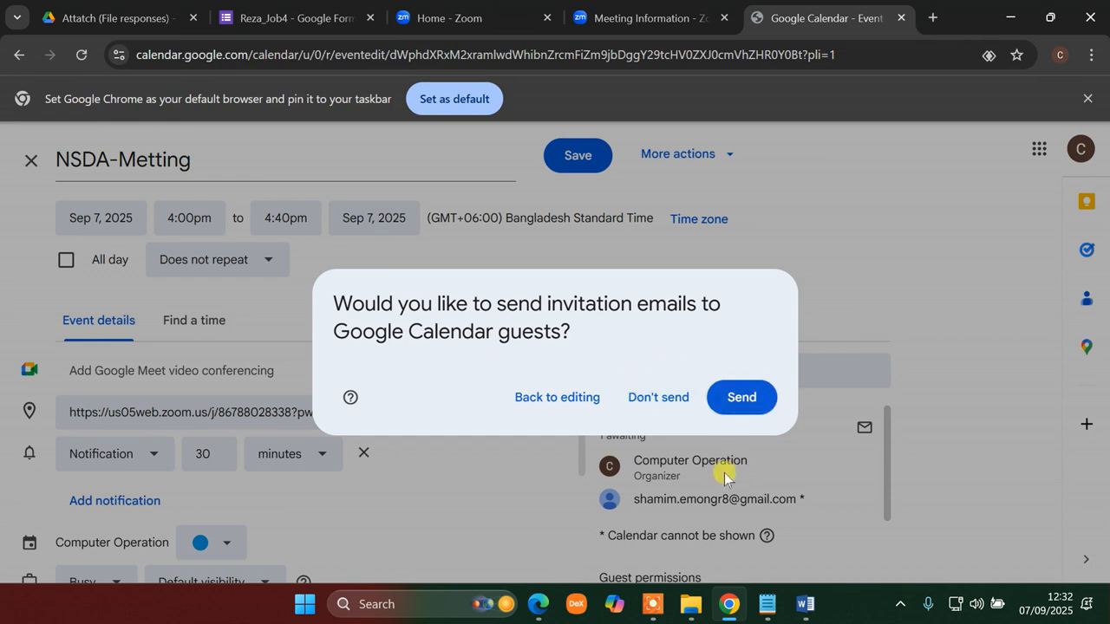
click(742, 399)
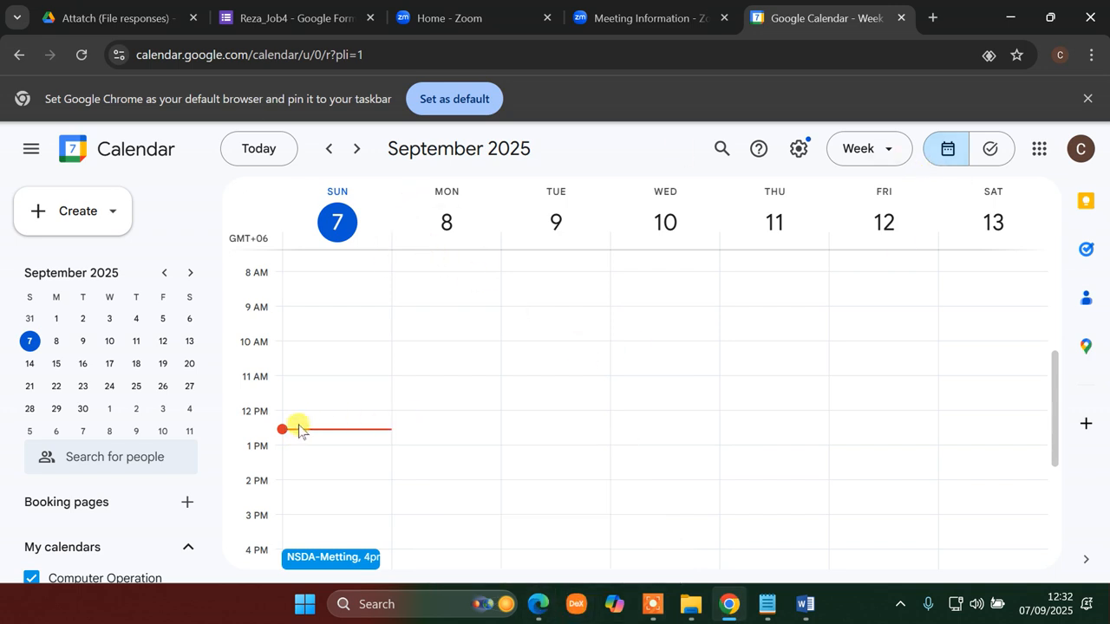
- Confirm NSDA-Metting sits at 4 PM on Sunday 7, then bring the procedure PDF forward
scroll(867, 431, down, 3)
scroll(434, 503, up, 6)
scroll(304, 433, down, 6)
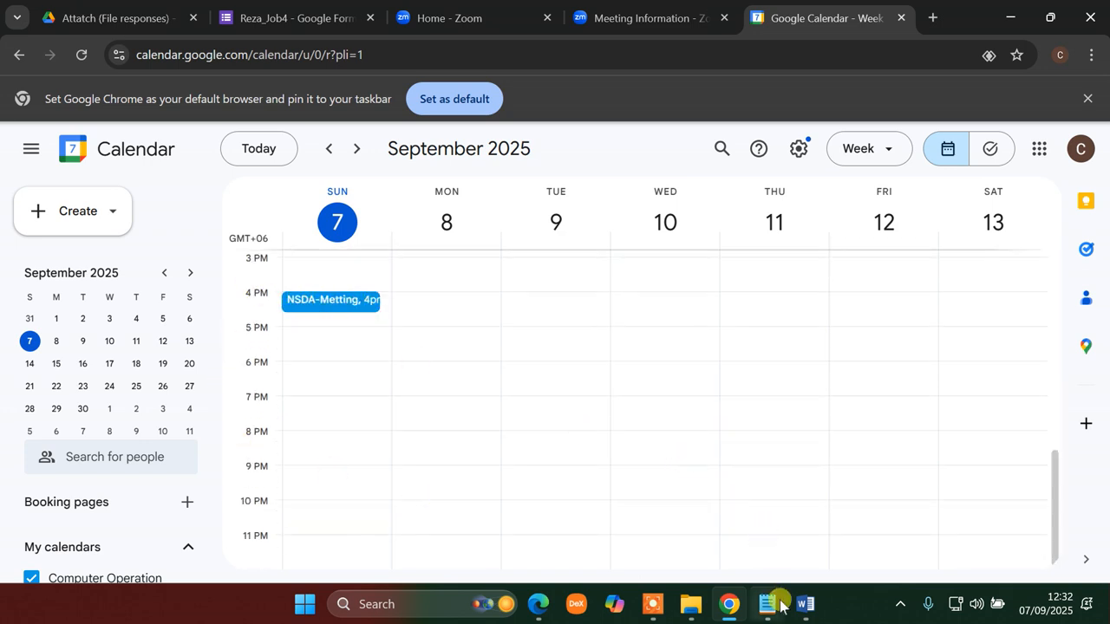
click(538, 605)
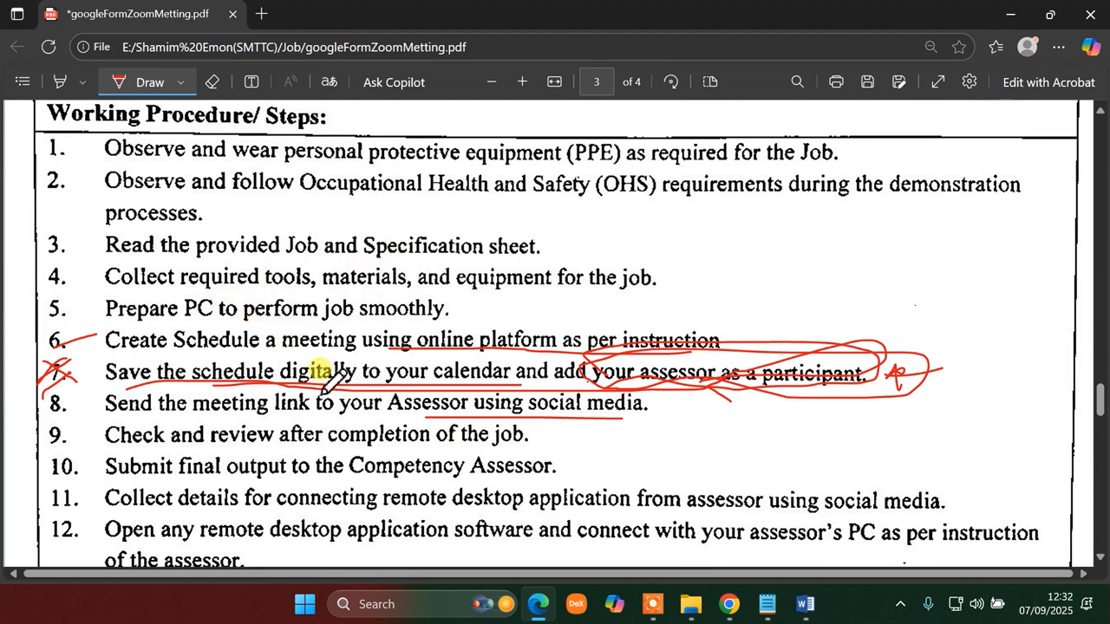
- Underline step 4 about collecting tools in red with an arrow, then return to Google Calendar
scroll(358, 424, down, 4)
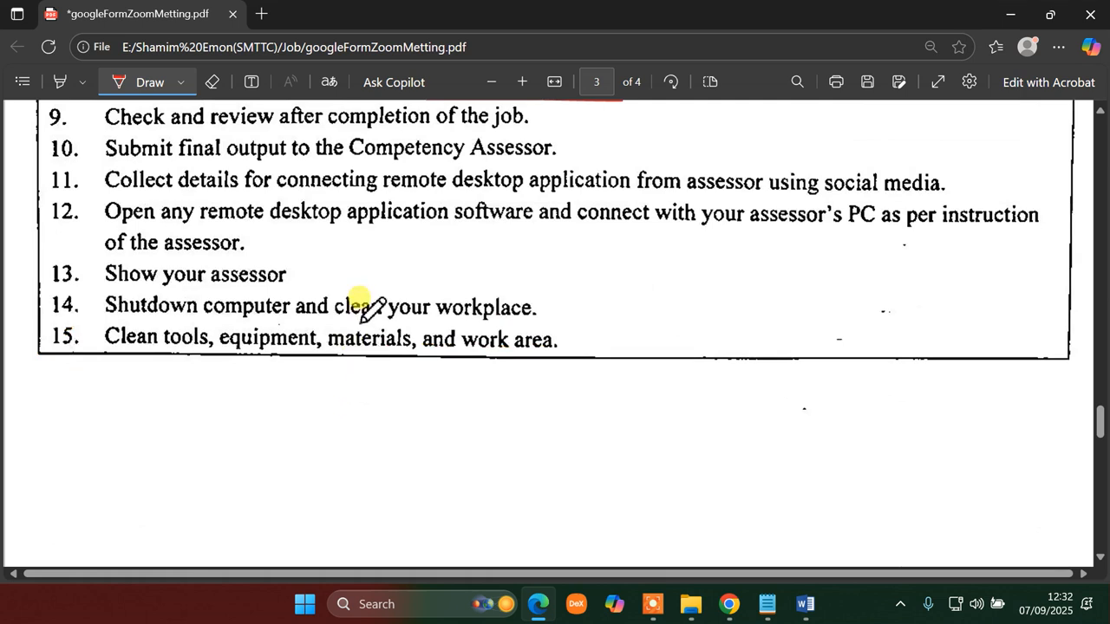
scroll(365, 308, up, 4)
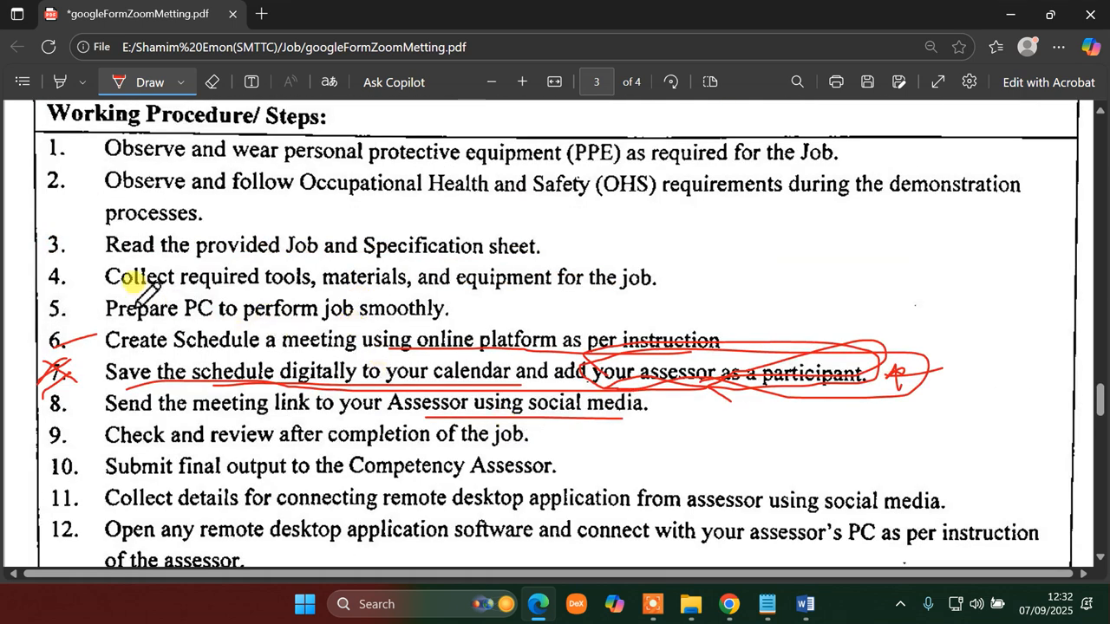
mouse_move(105, 294)
mouse_down()
mouse_move(815, 291)
mouse_move(789, 280)
mouse_move(828, 317)
mouse_move(816, 274)
mouse_move(837, 286)
mouse_move(876, 268)
mouse_move(893, 276)
mouse_up()
mouse_move(461, 293)
mouse_down()
mouse_move(811, 286)
mouse_move(859, 302)
mouse_move(831, 247)
mouse_move(788, 292)
mouse_move(825, 251)
mouse_move(802, 291)
mouse_up()
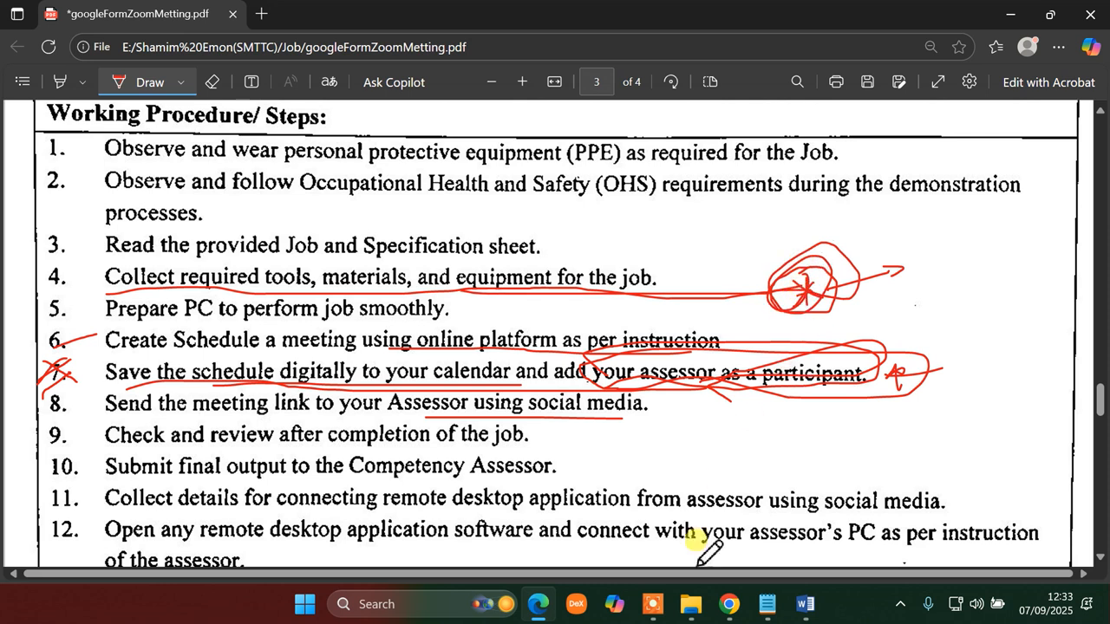
click(733, 610)
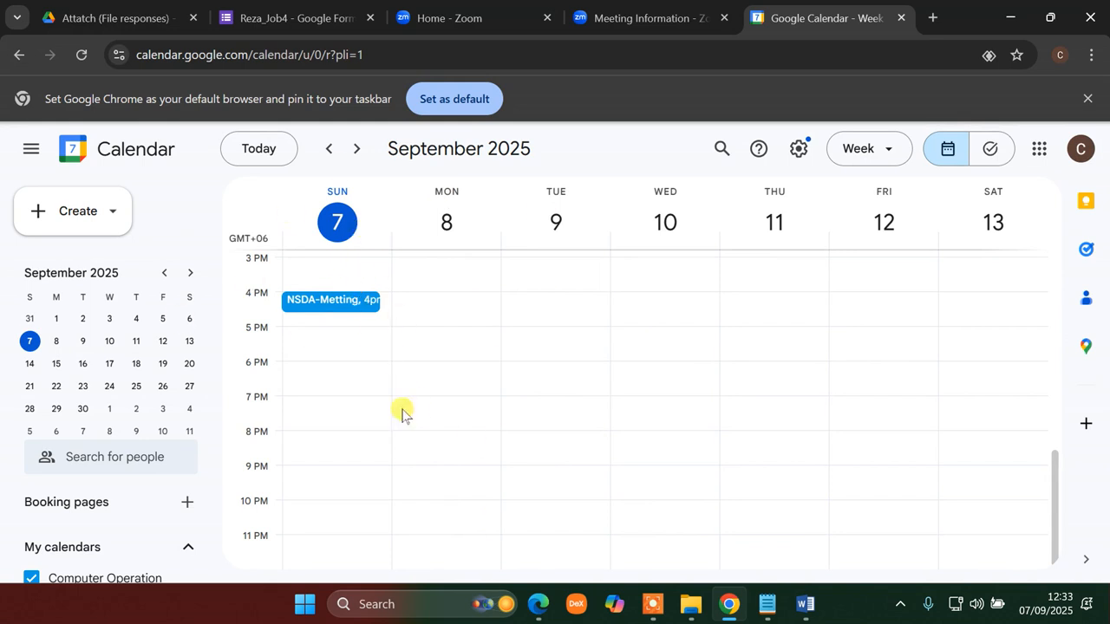
click(365, 604)
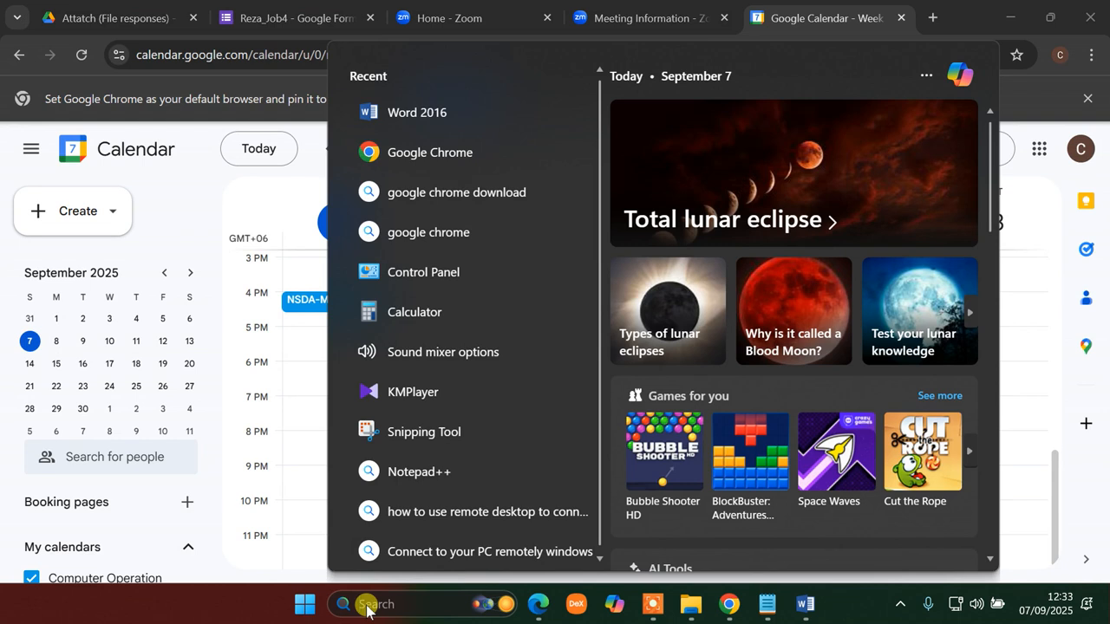
- Launch Snipping Tool and capture the full screen showing the Google Calendar week with NSDA-Metting
text(sni)
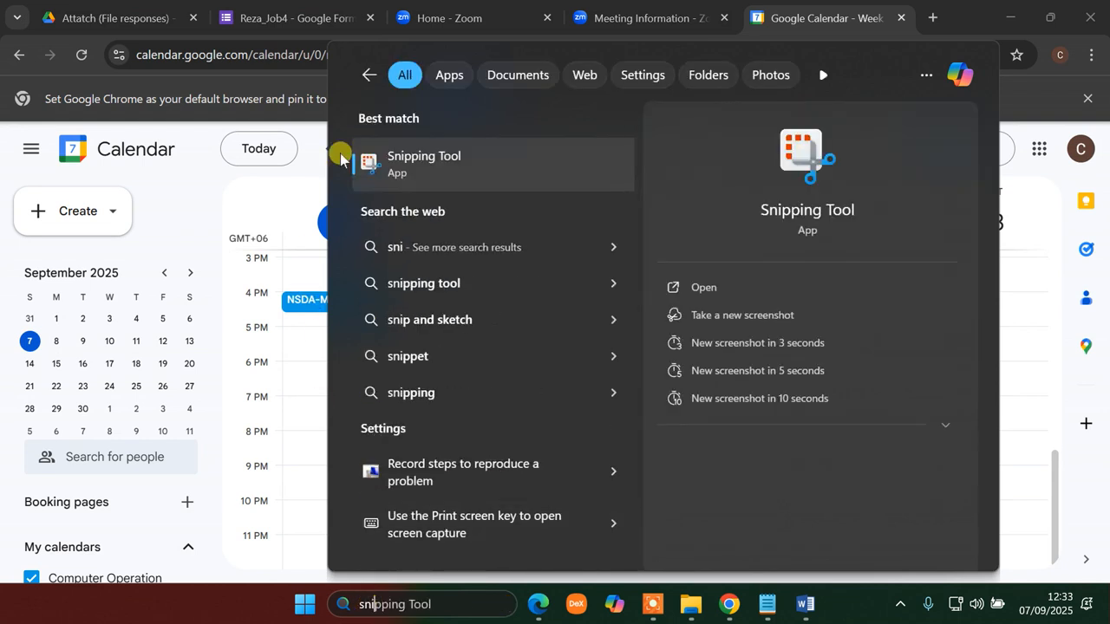
click(432, 158)
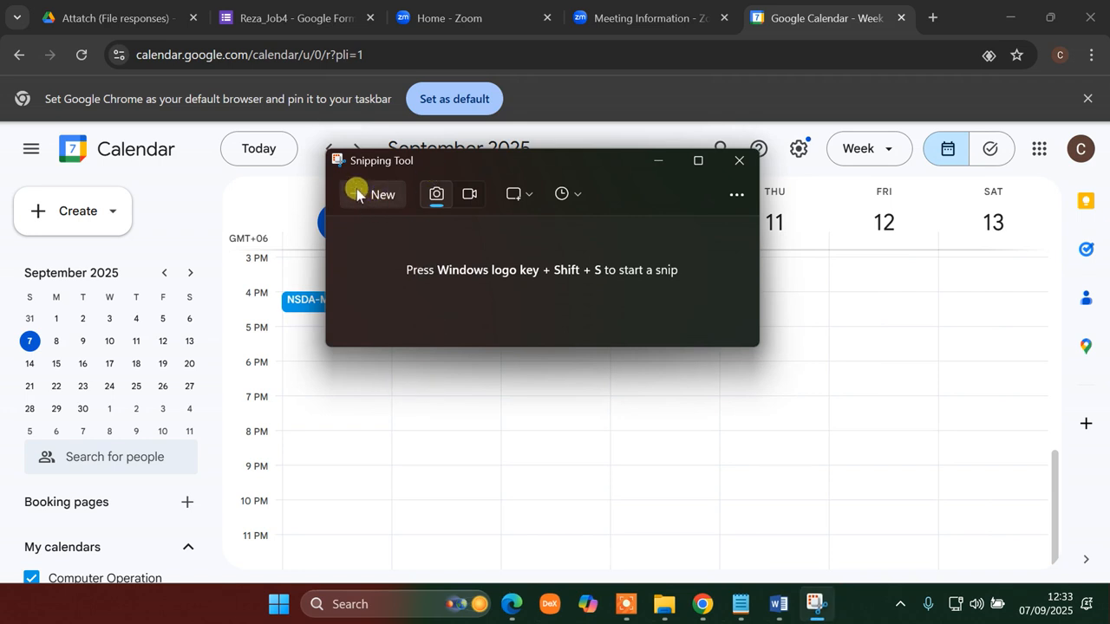
click(436, 196)
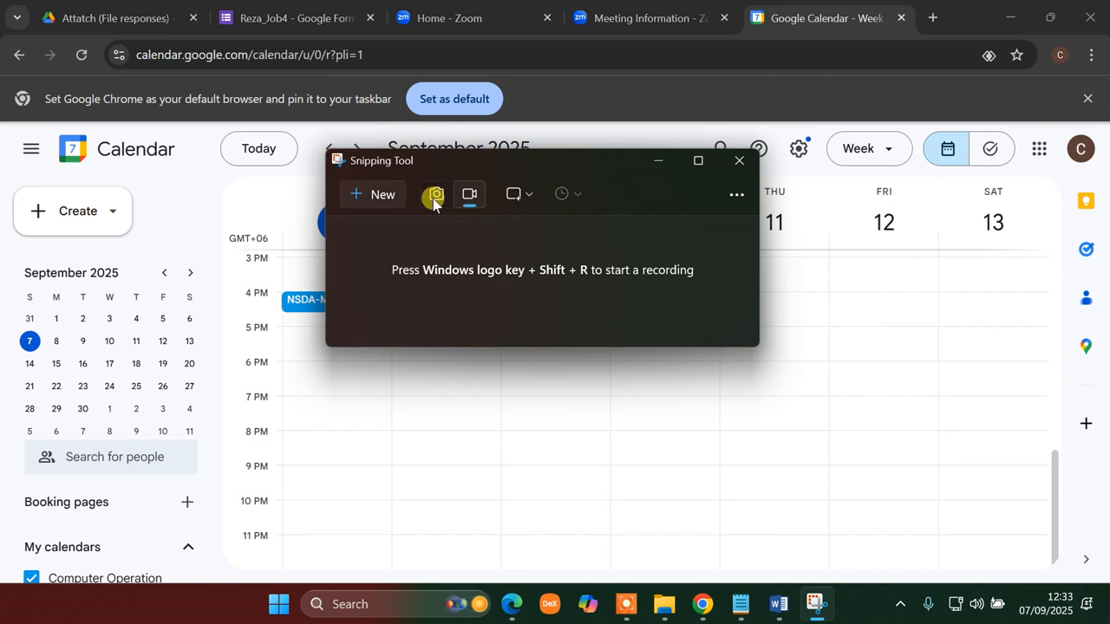
click(434, 198)
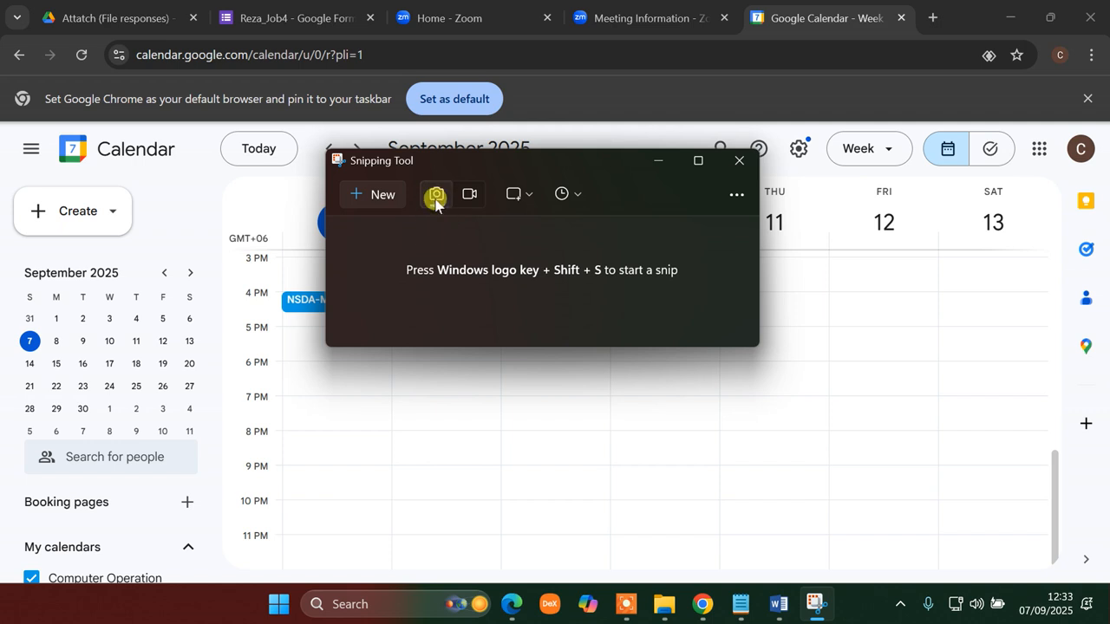
click(367, 197)
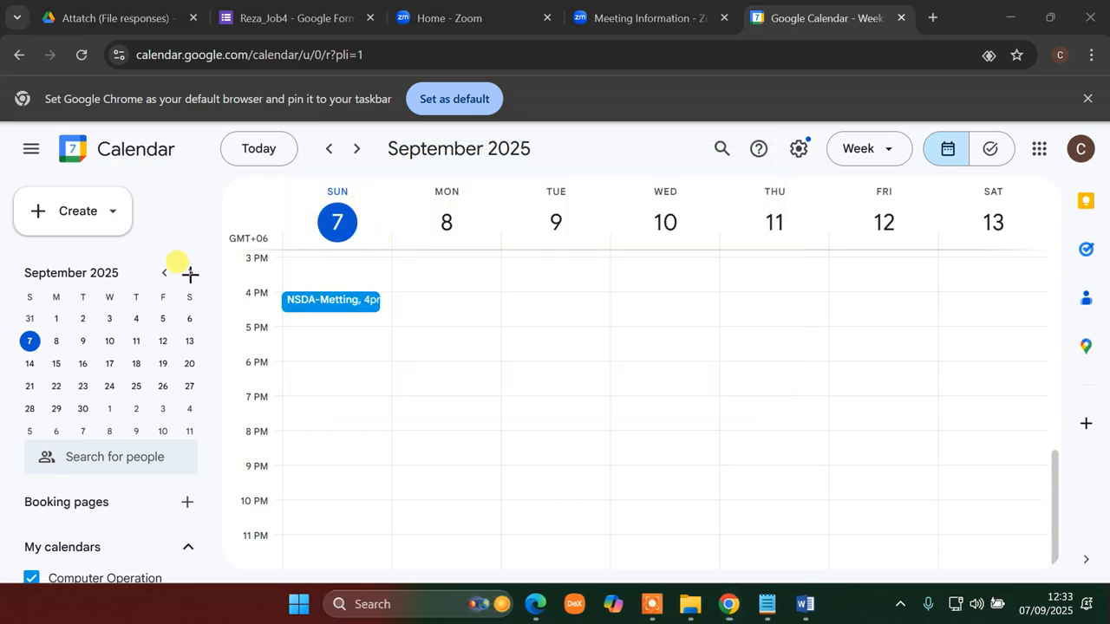
drag(1, 1, 1108, 622)
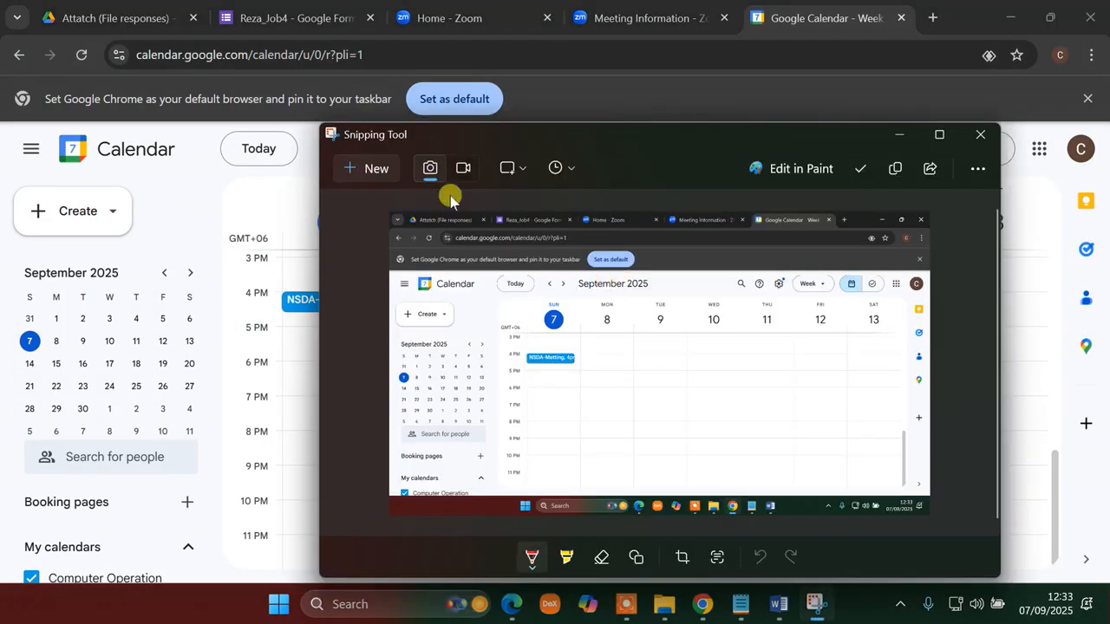
drag(713, 124, 639, 90)
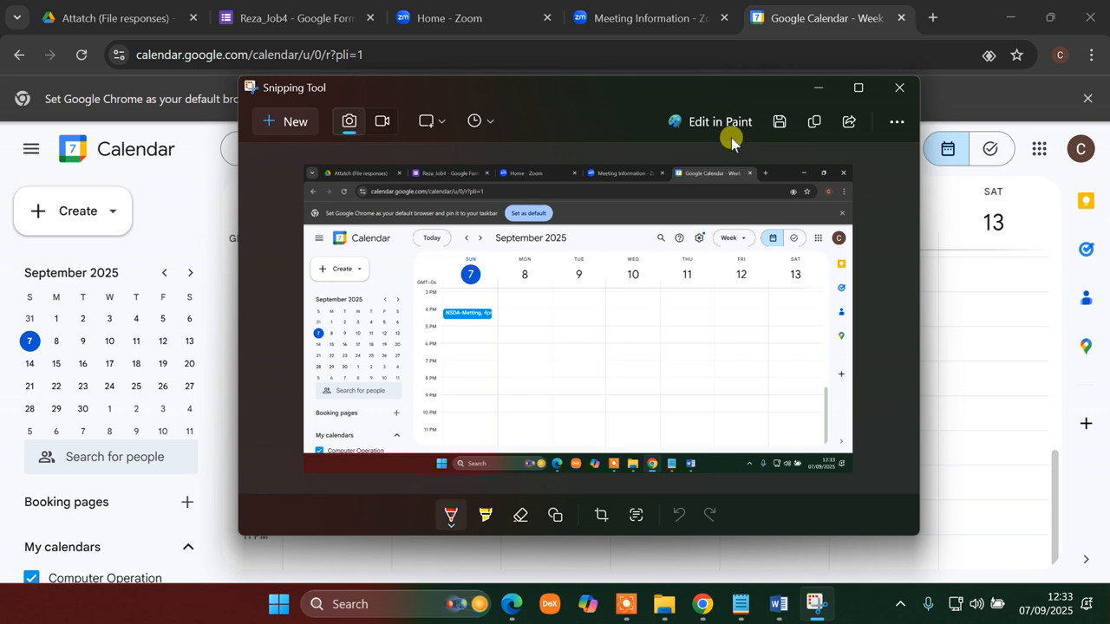
- Save the calendar screenshot to the Desktop as the JPG file GoogleCalender
click(774, 124)
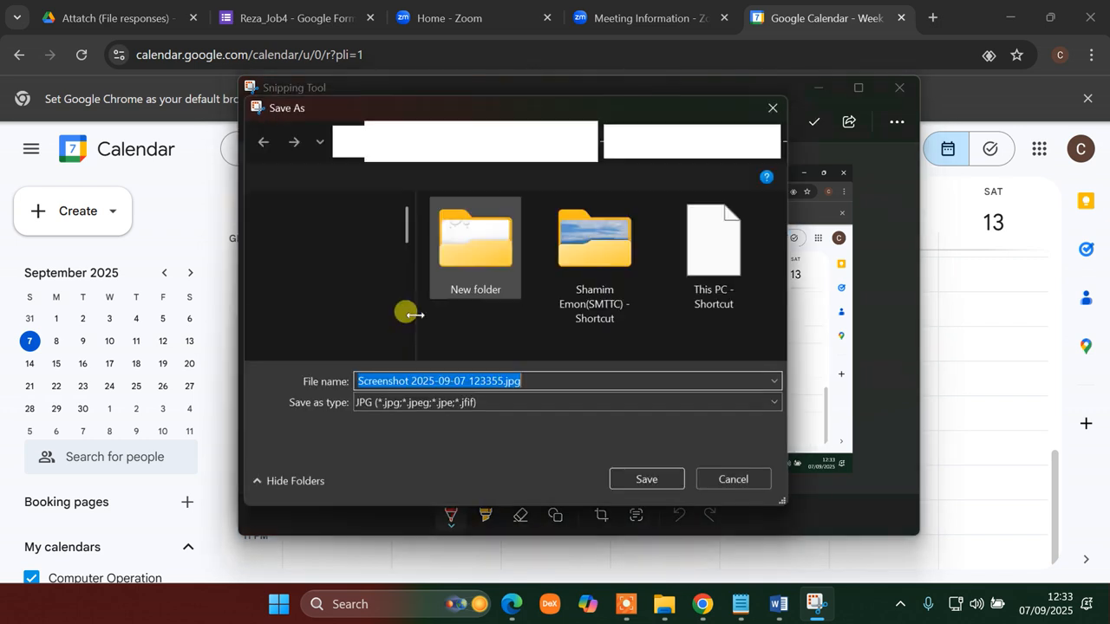
click(314, 329)
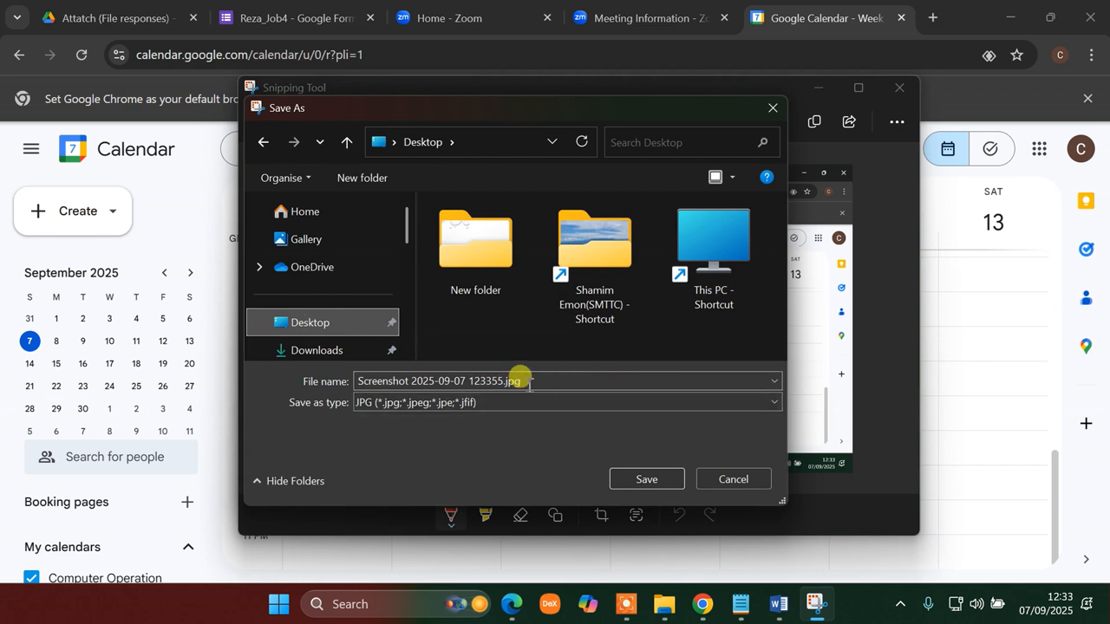
click(564, 381)
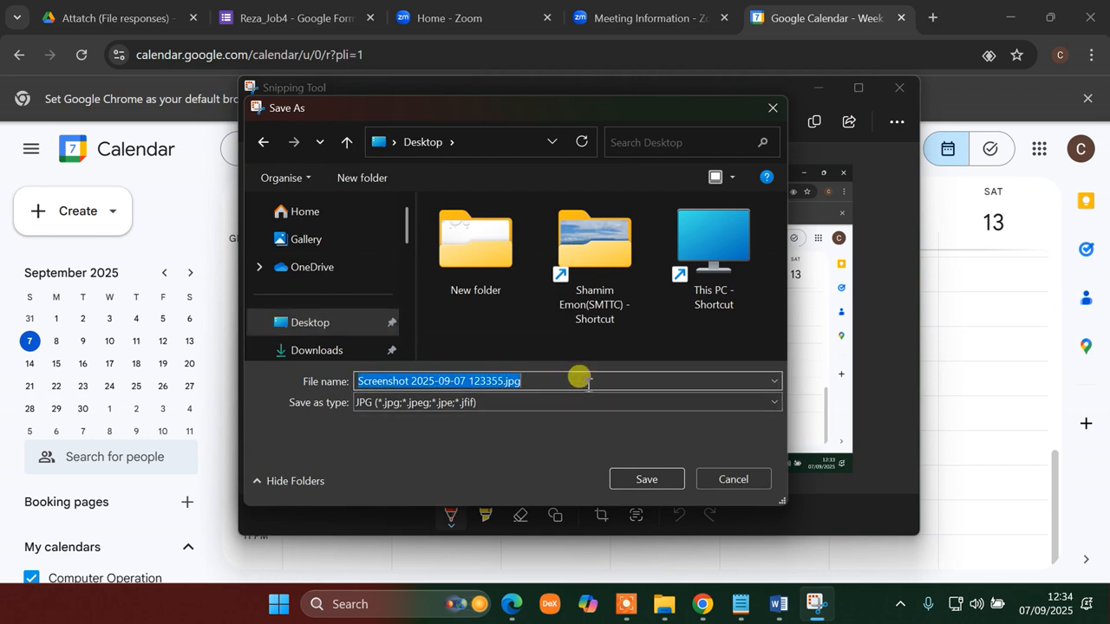
text(Calender)
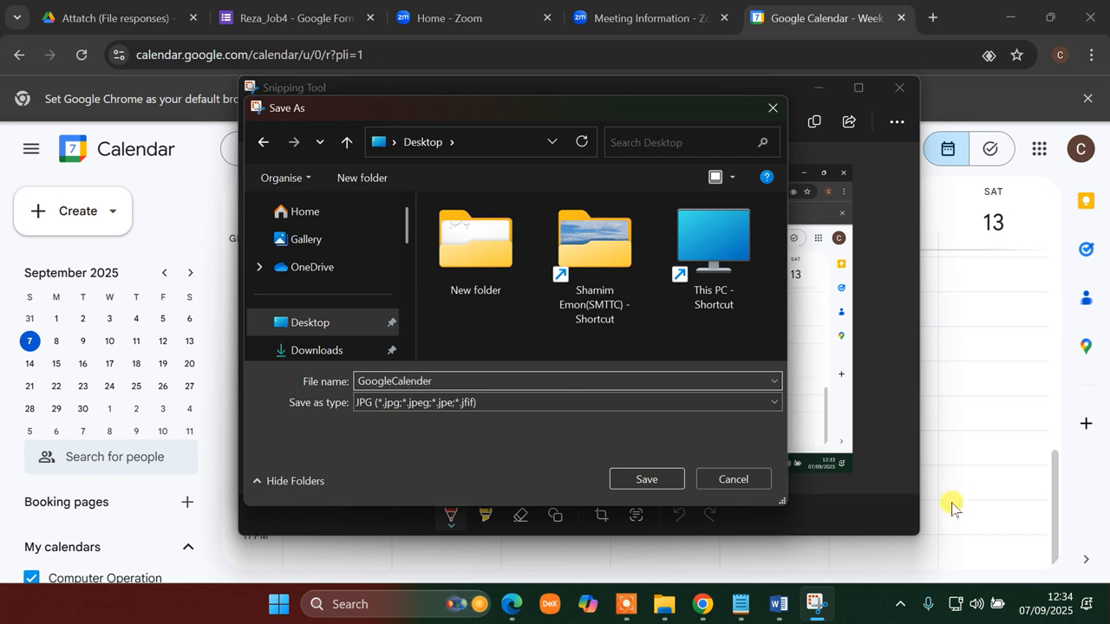
click(640, 480)
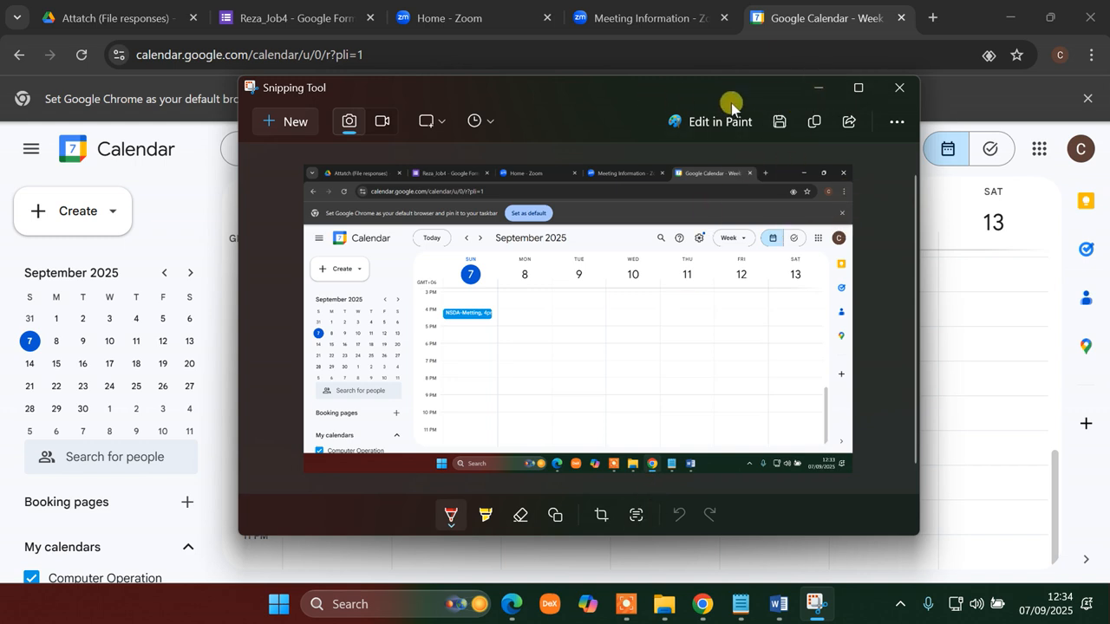
- Enlarge the snip window, draw red marks on the calendar image, then close Snipping Tool
drag(726, 97, 716, 152)
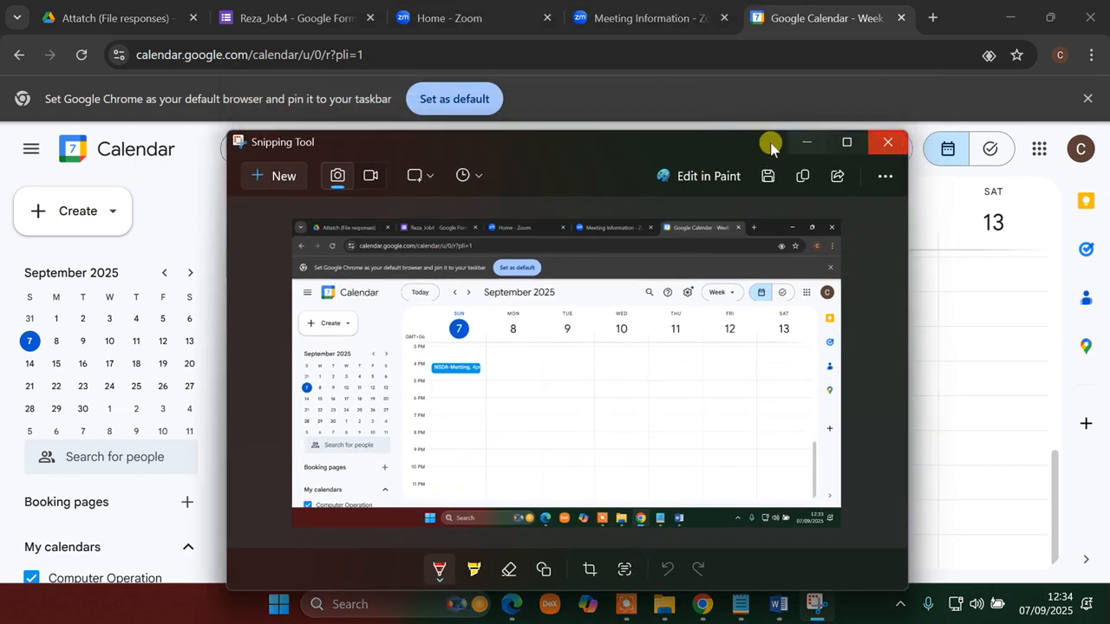
click(847, 142)
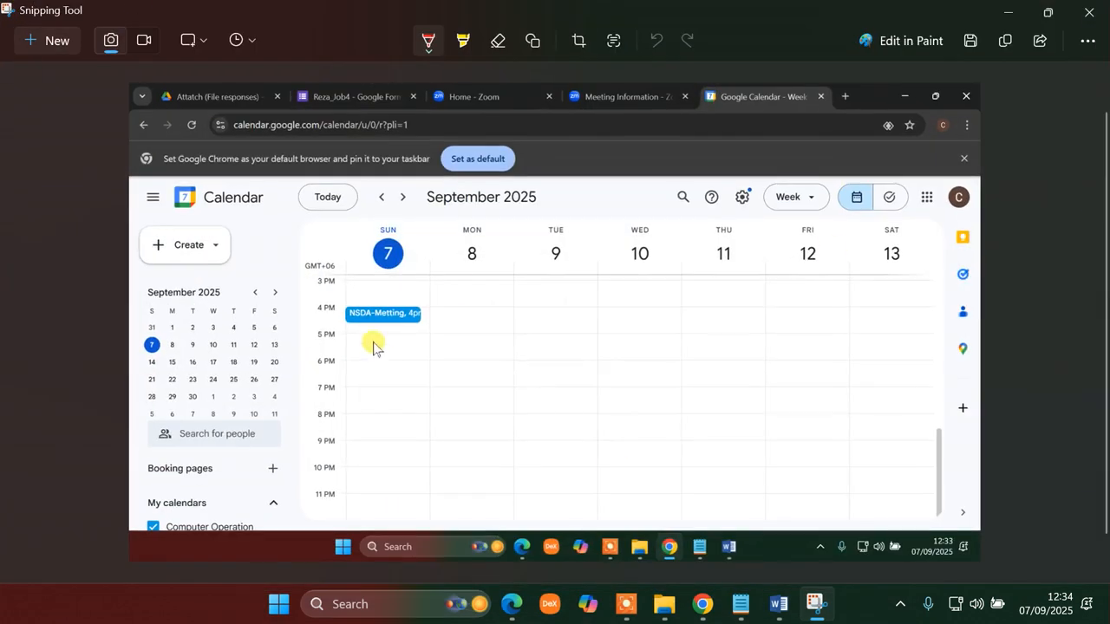
drag(706, 295, 705, 323)
drag(681, 435, 686, 433)
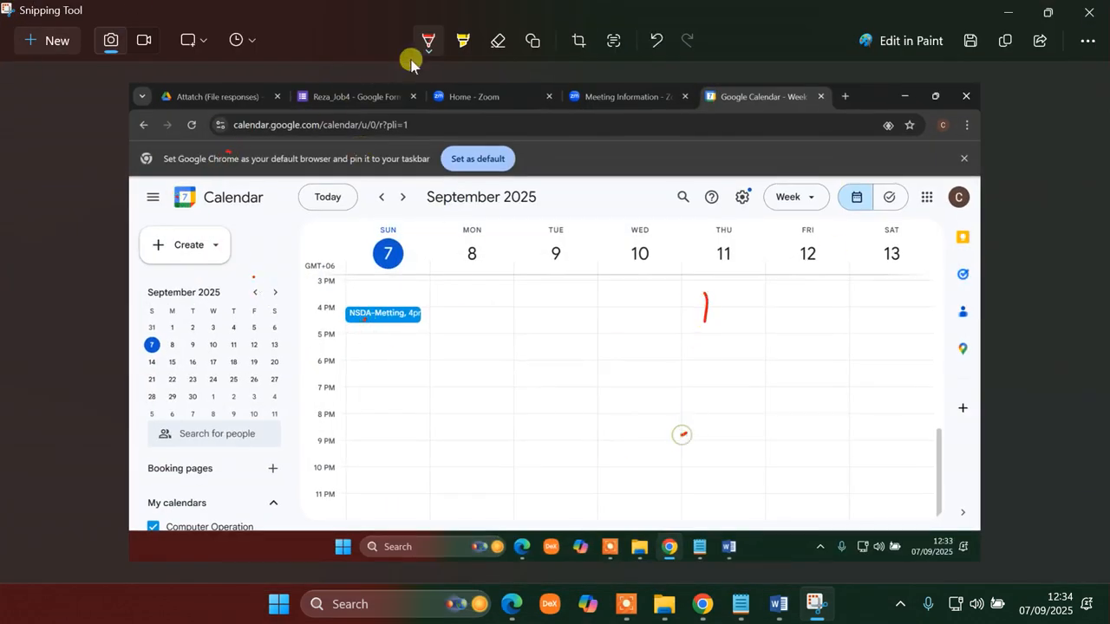
click(1095, 17)
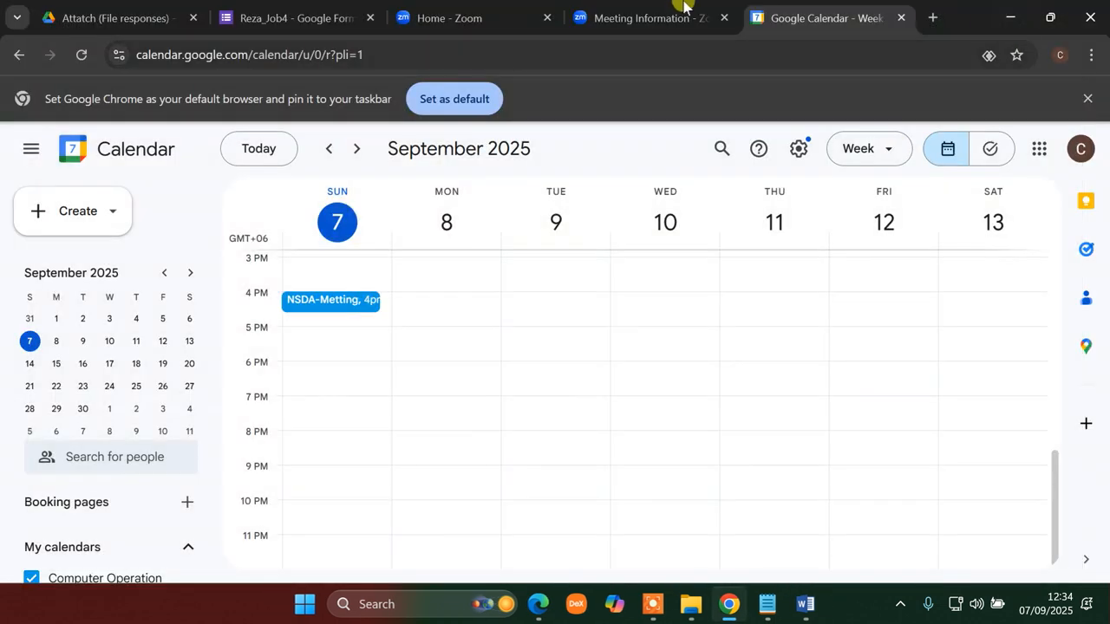
- Generate and copy the invite link for the NSDA-Metting event
scroll(380, 406, up, 4)
scroll(384, 411, down, 4)
scroll(387, 425, up, 4)
scroll(387, 425, down, 4)
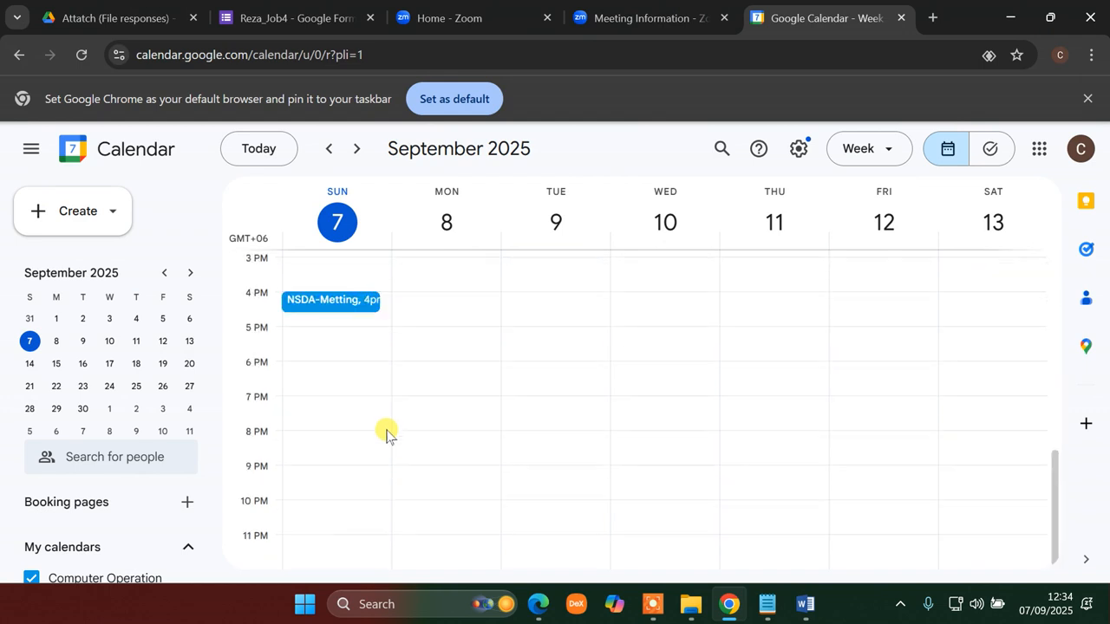
click(327, 305)
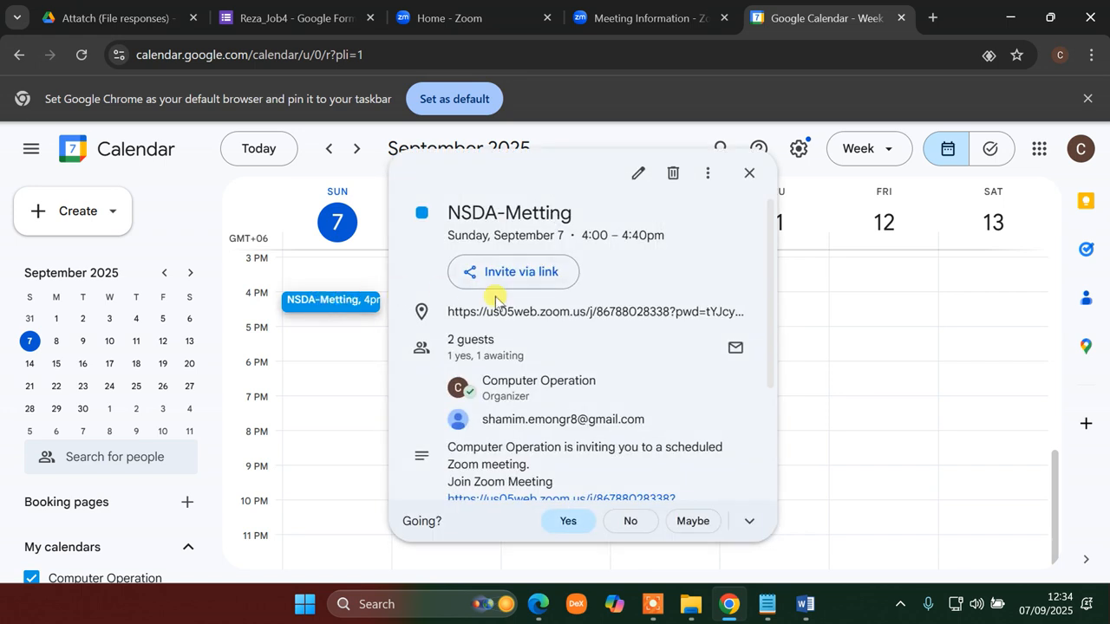
click(526, 279)
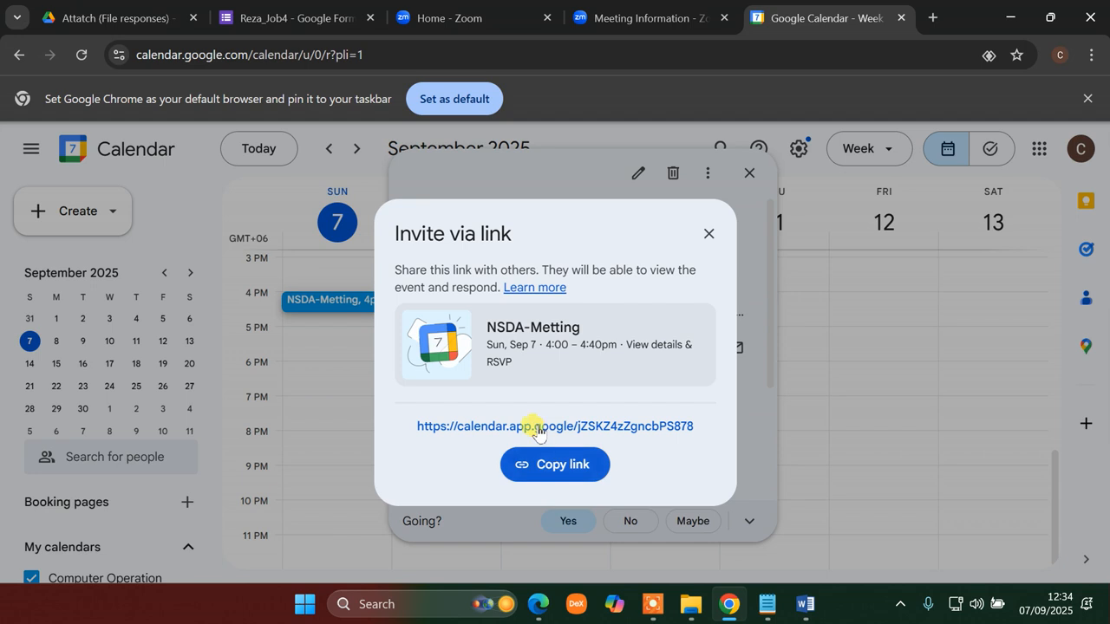
click(546, 468)
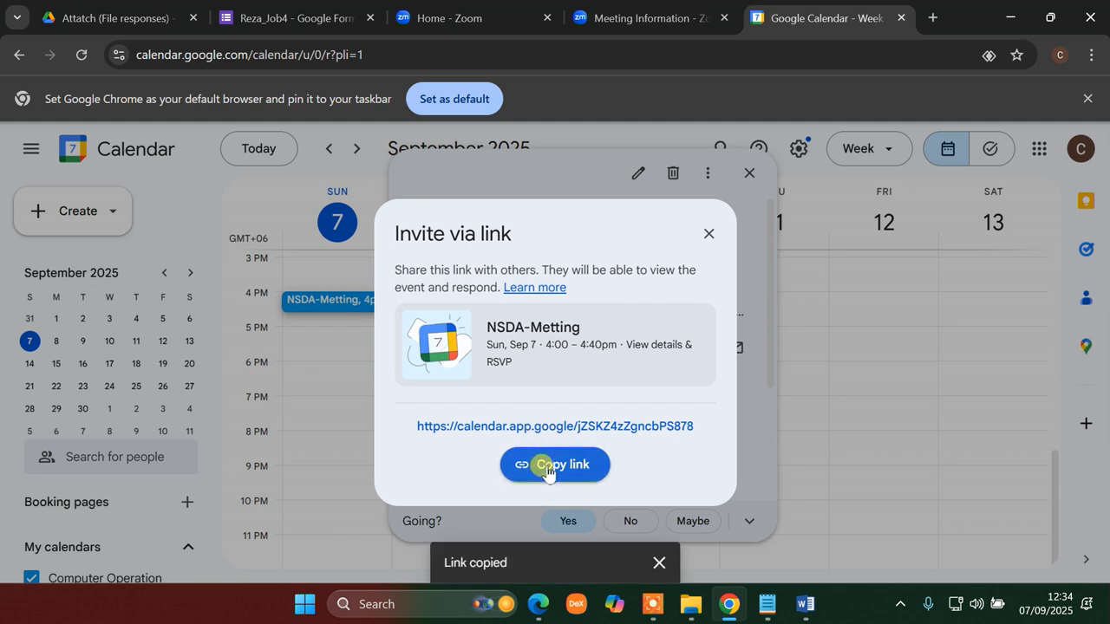
click(704, 227)
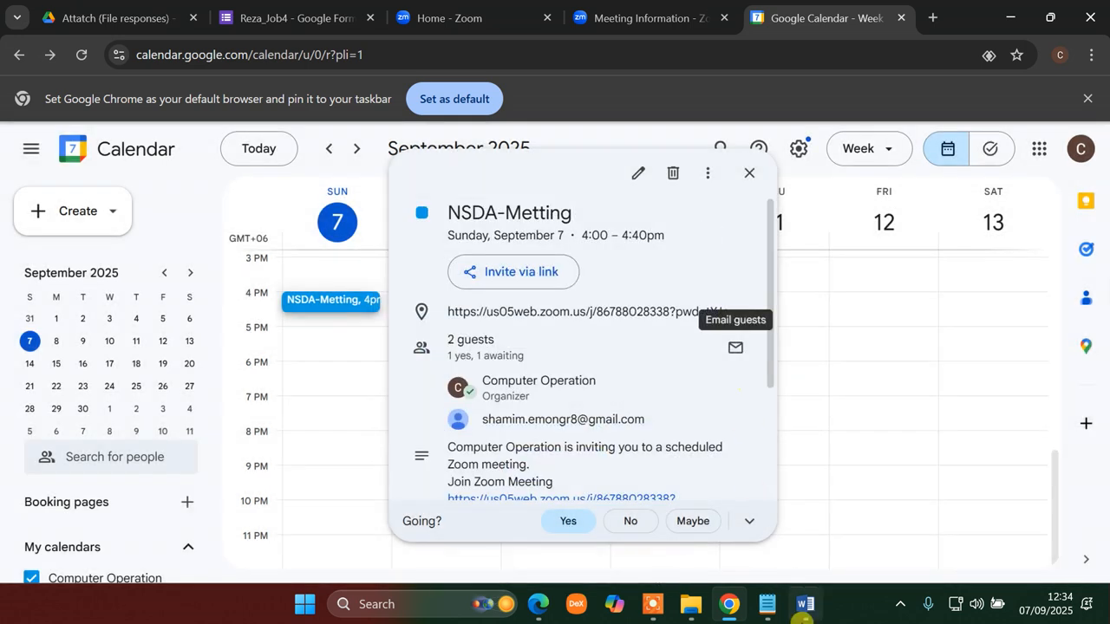
- Add a 'ZoomCalenderLink:' line under the Zoom link in Word and paste the calendar invite URL
mouse_move(800, 610)
click(791, 555)
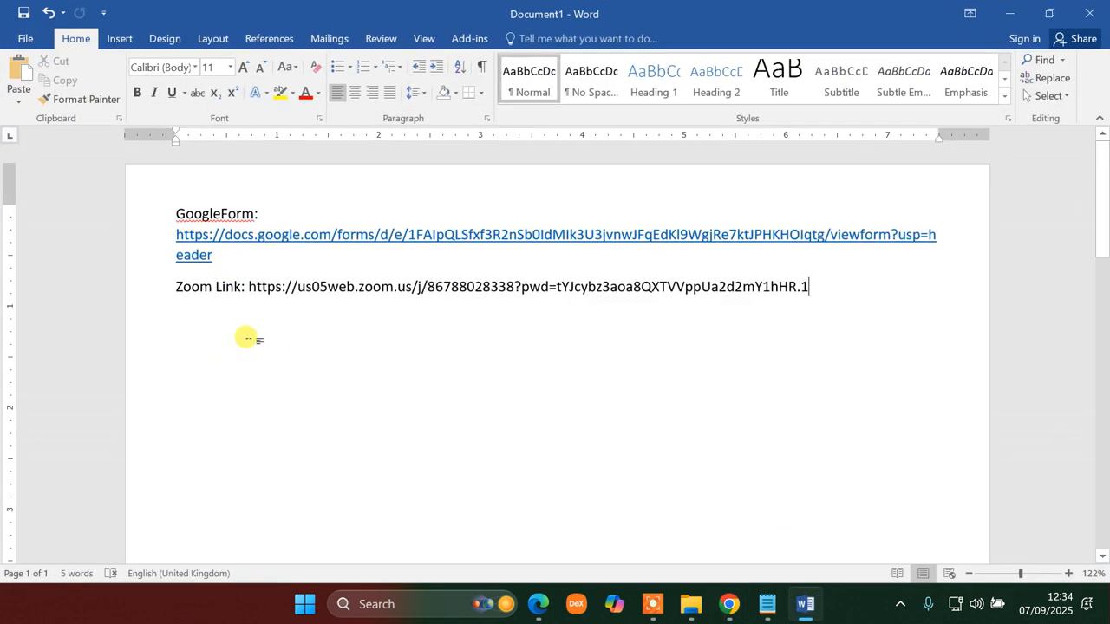
key(Return)
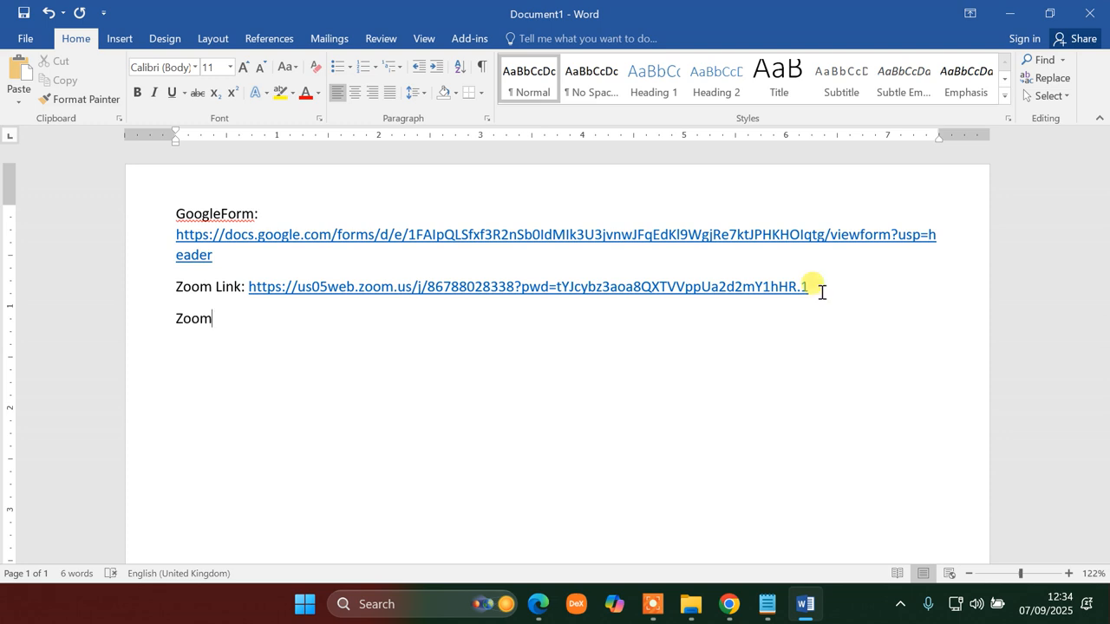
text(ZoomCalenderLink:)
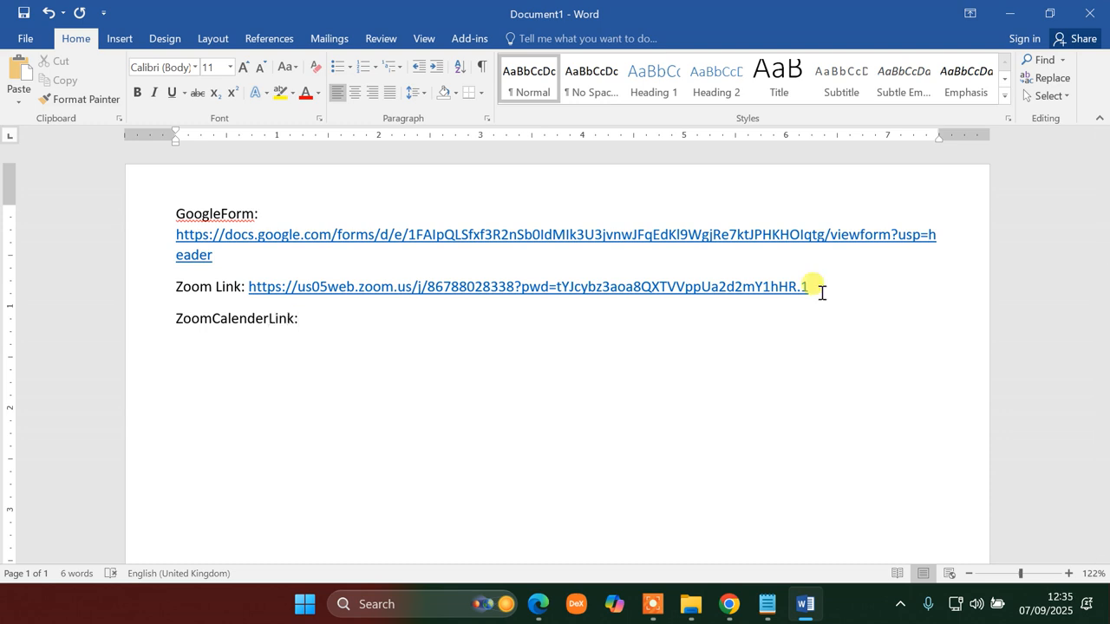
key(ctrl+v)
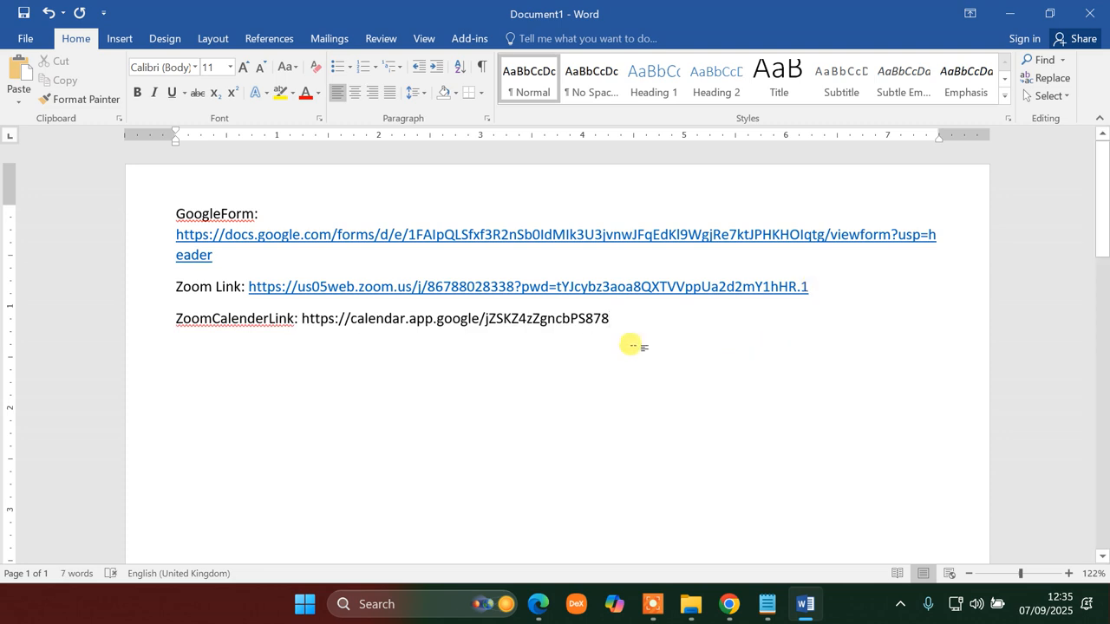
click(298, 318)
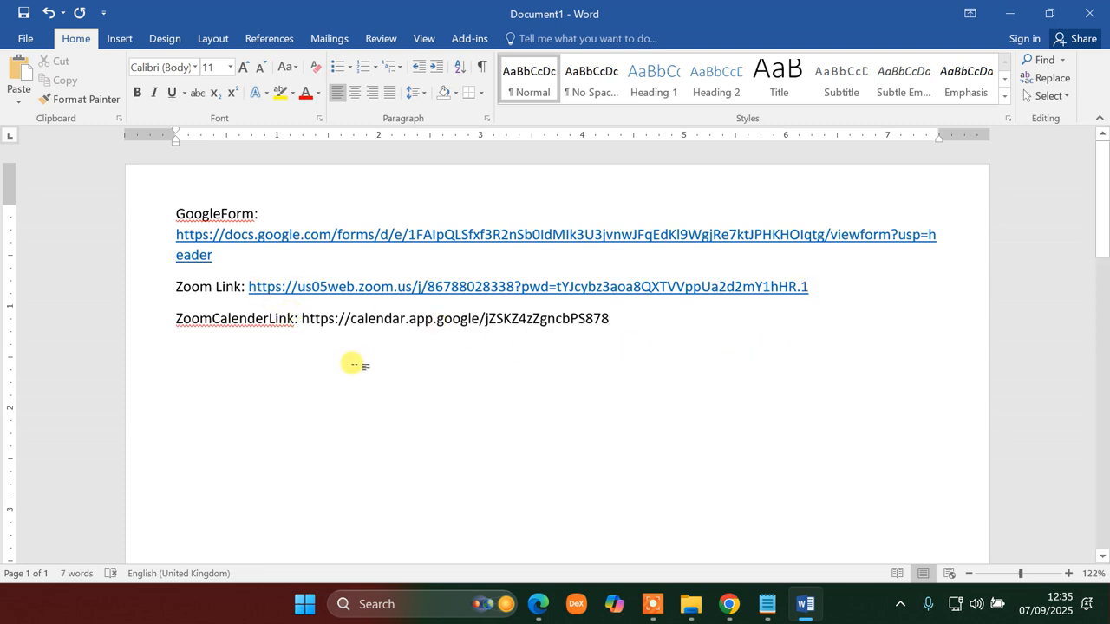
click(726, 605)
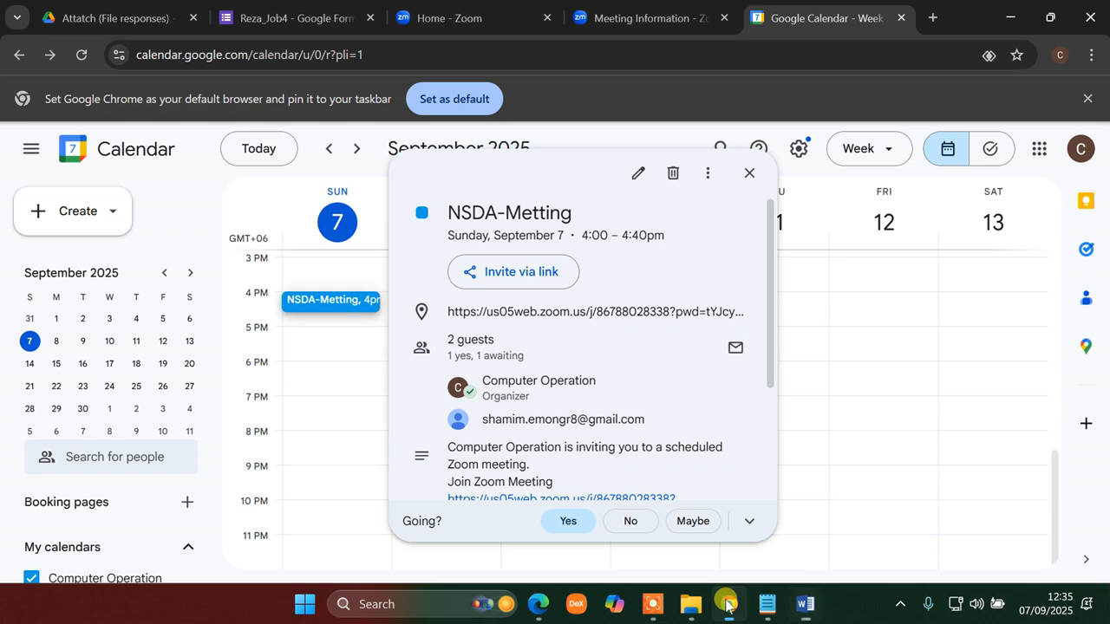
- Close the NSDA-Metting event details and open a blank Chrome tab
click(749, 172)
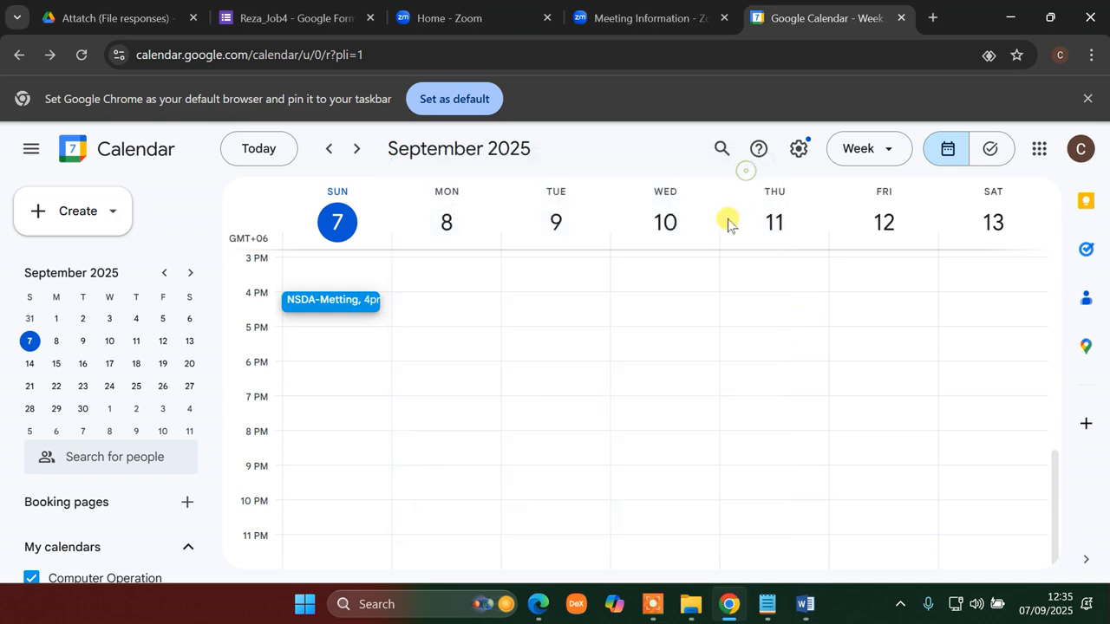
click(932, 21)
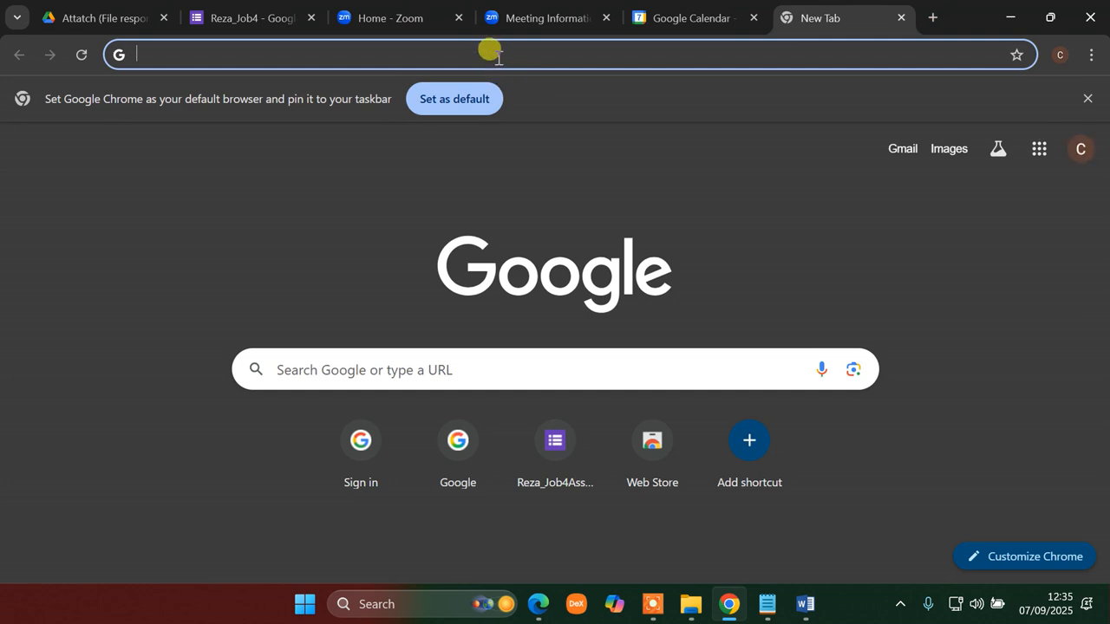
click(496, 54)
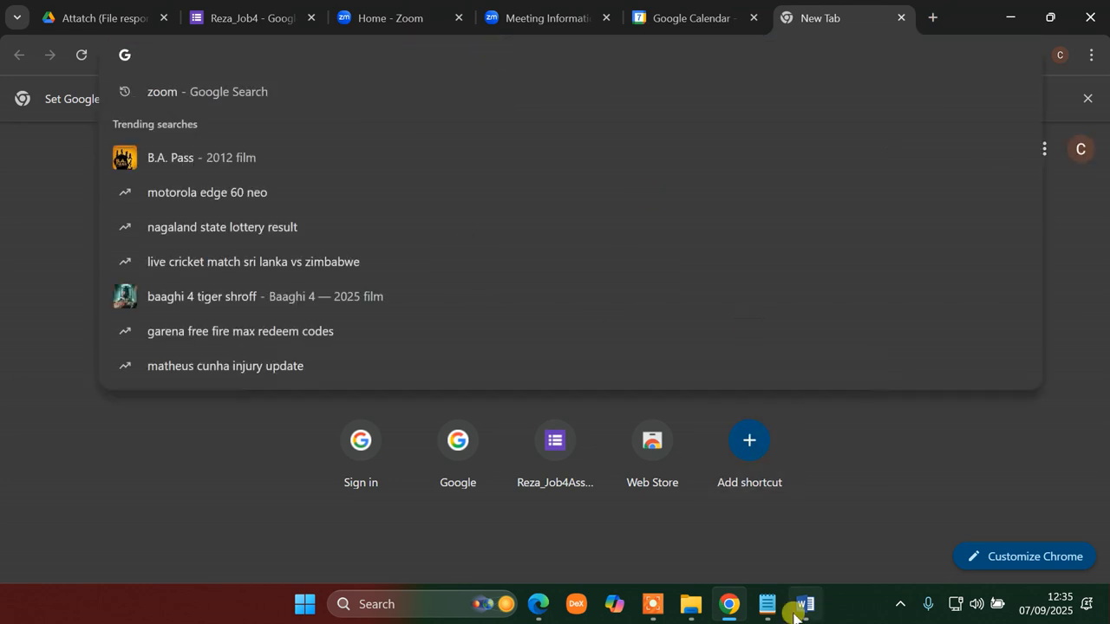
- Minimize Chrome and Word to bring the task PDF back into view
click(735, 610)
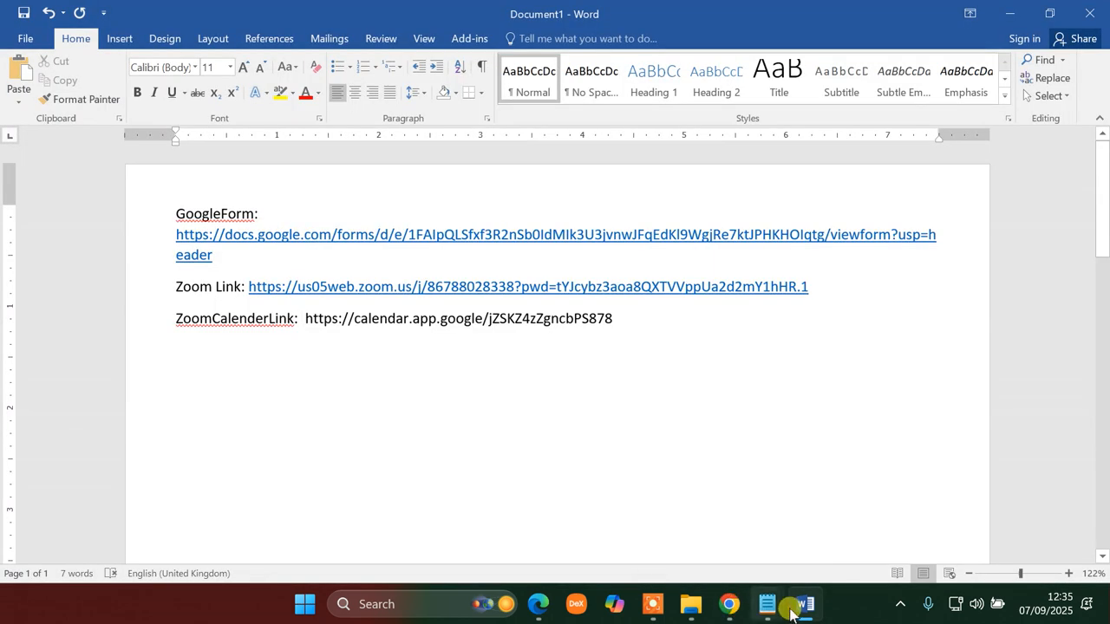
mouse_move(716, 603)
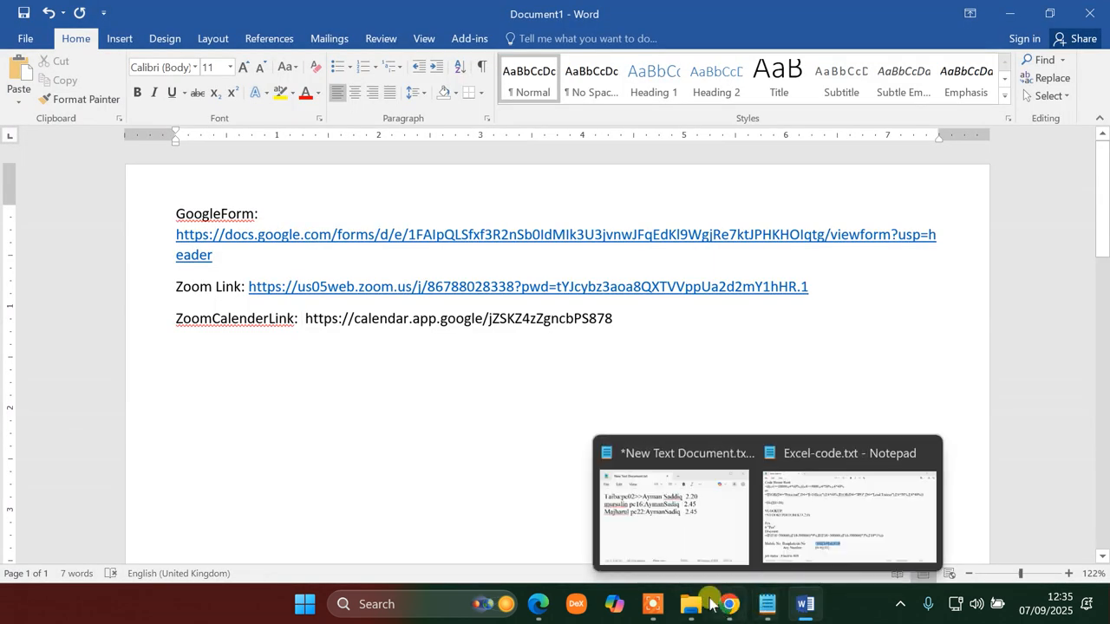
click(801, 605)
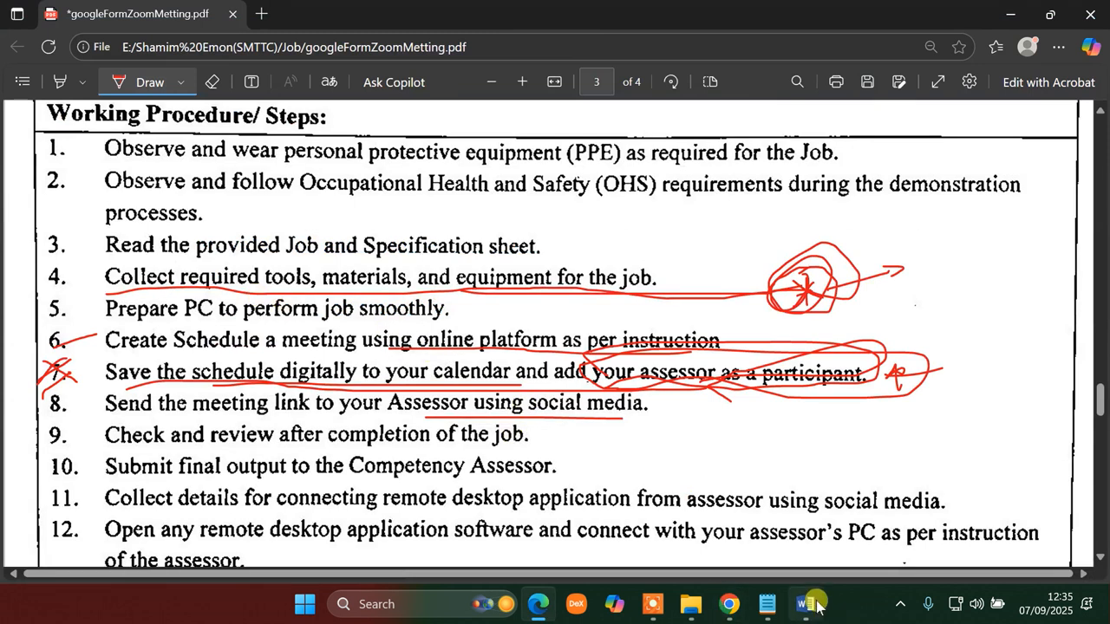
- Check the Word document, then return to Chrome's new tab with the address bar focused
click(805, 604)
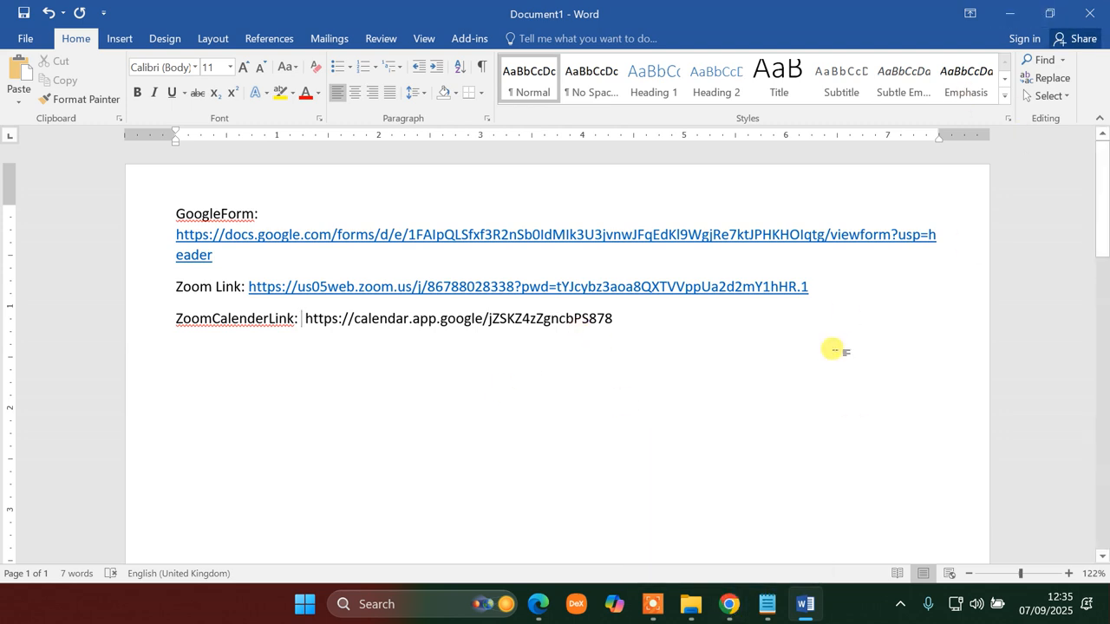
click(735, 614)
click(681, 51)
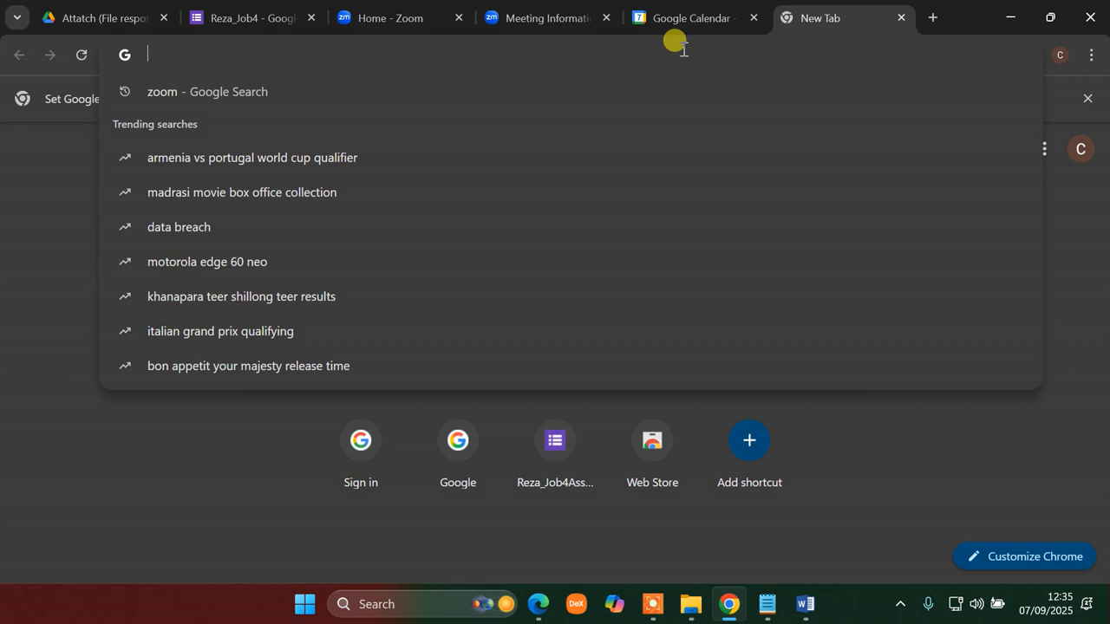
- Search Google Images for 'National Assembly bd' and preview the parliament building photo
text(Natio)
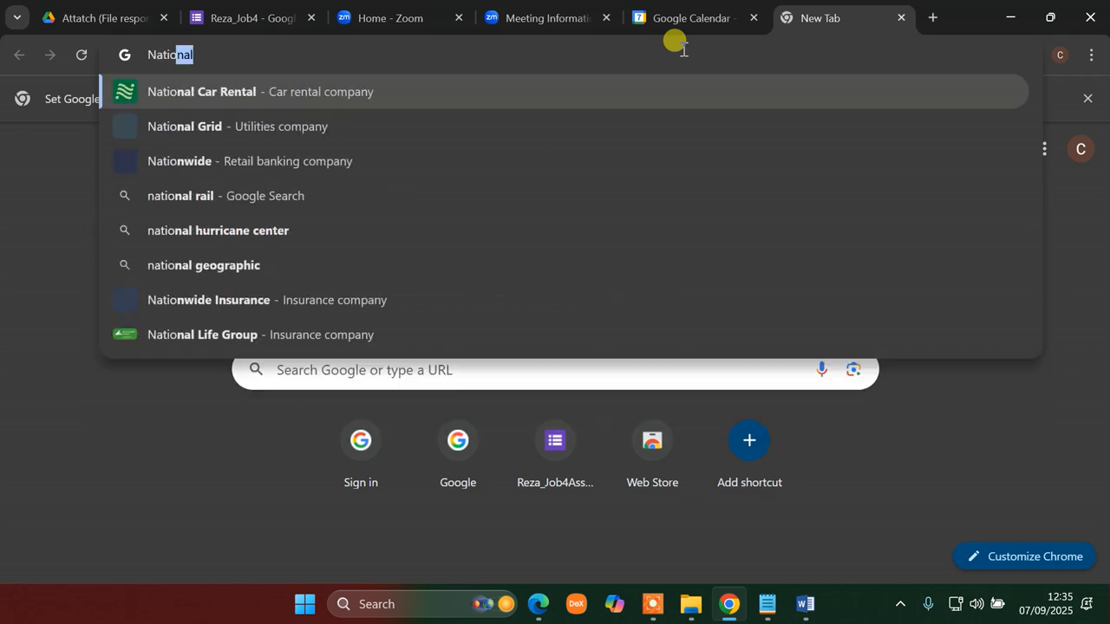
text(nal Ass)
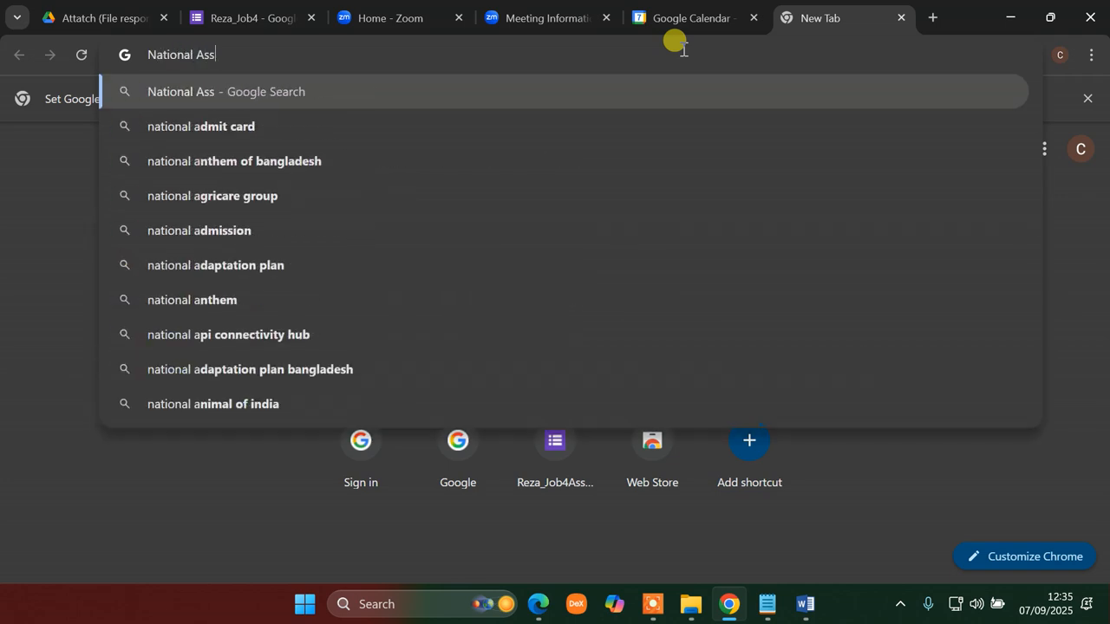
text(embl)
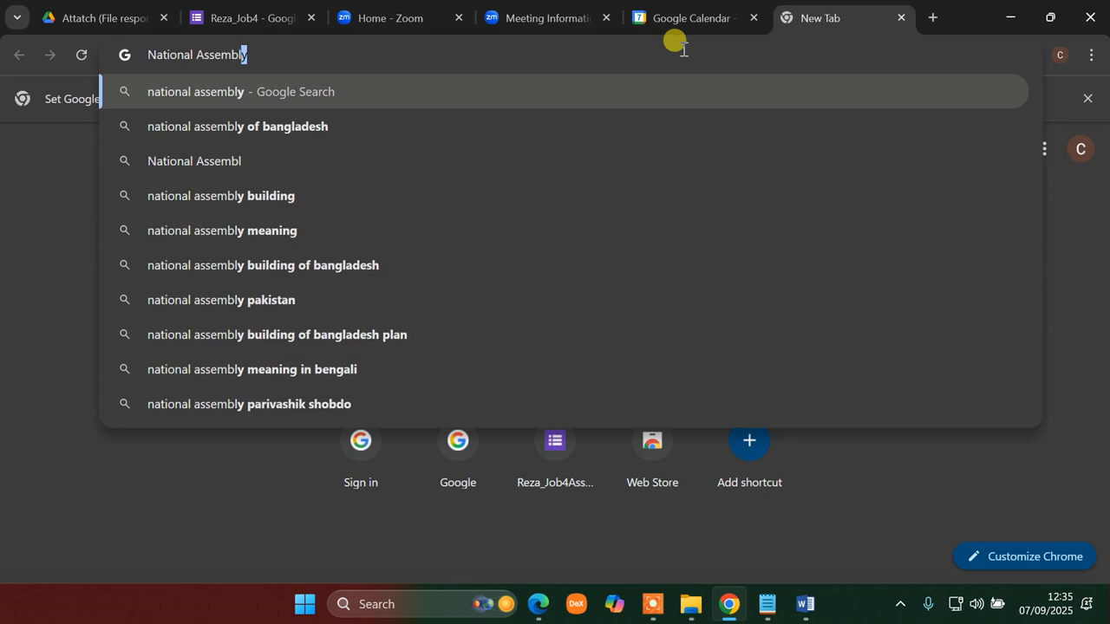
text(y bd)
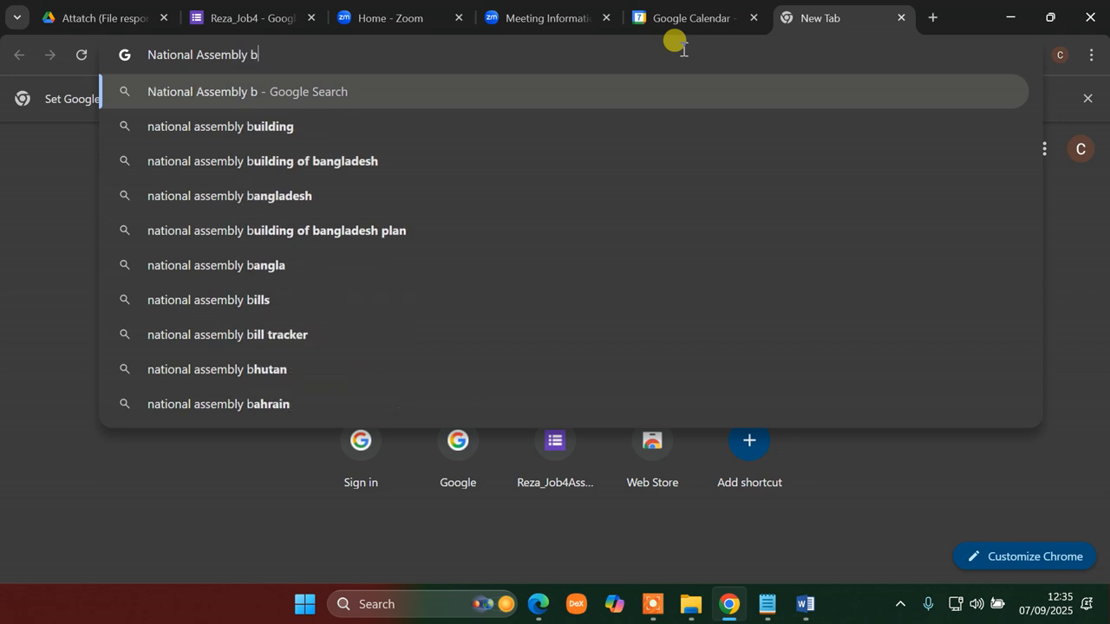
key(Return)
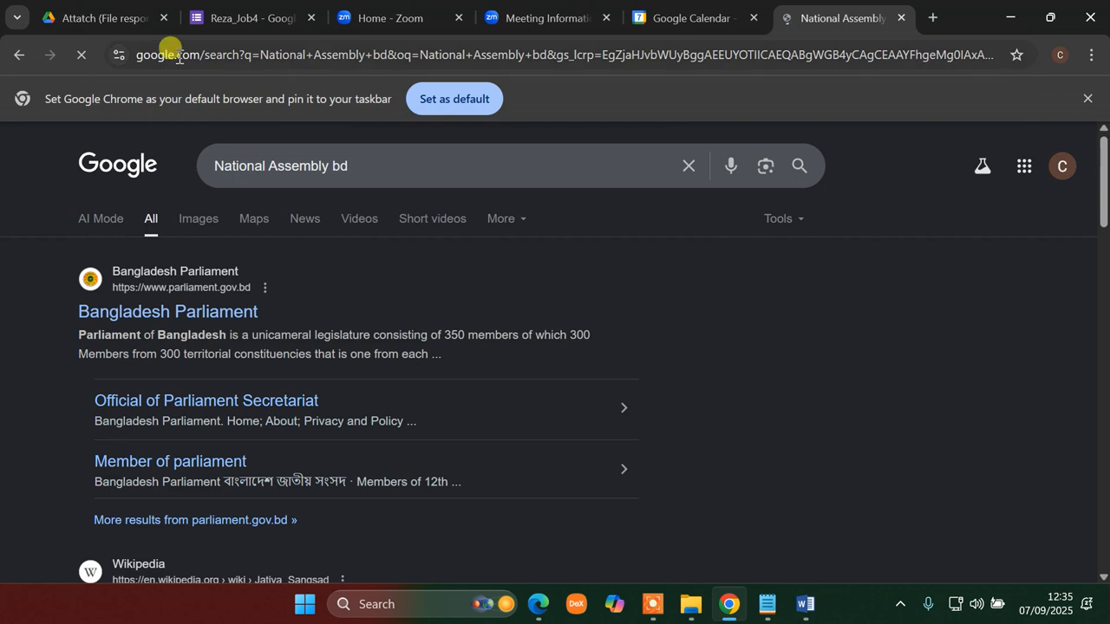
click(199, 228)
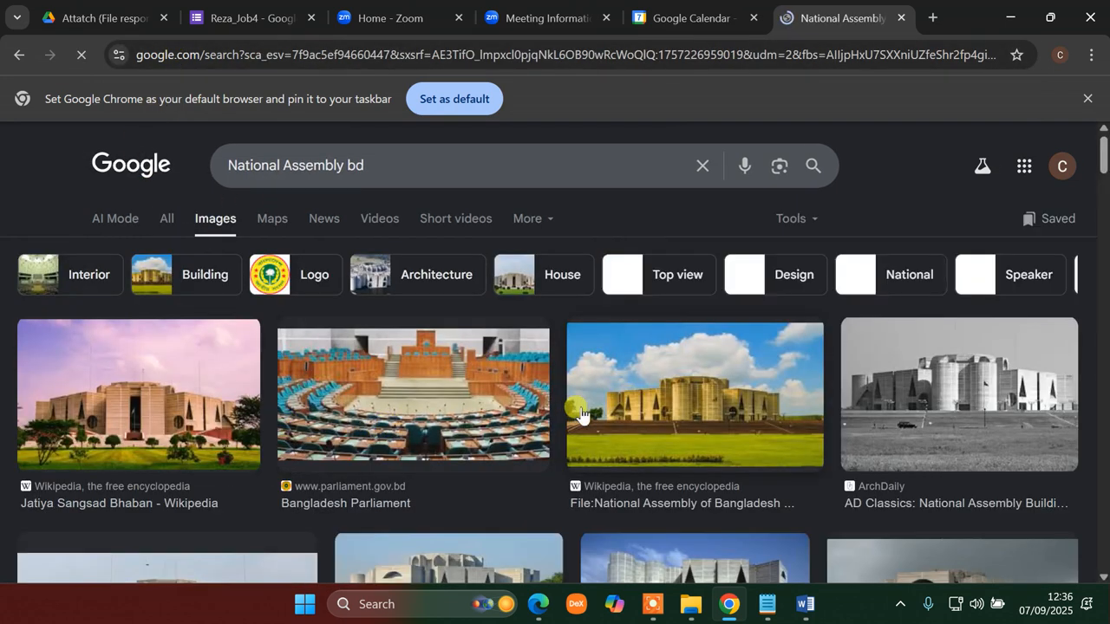
click(581, 414)
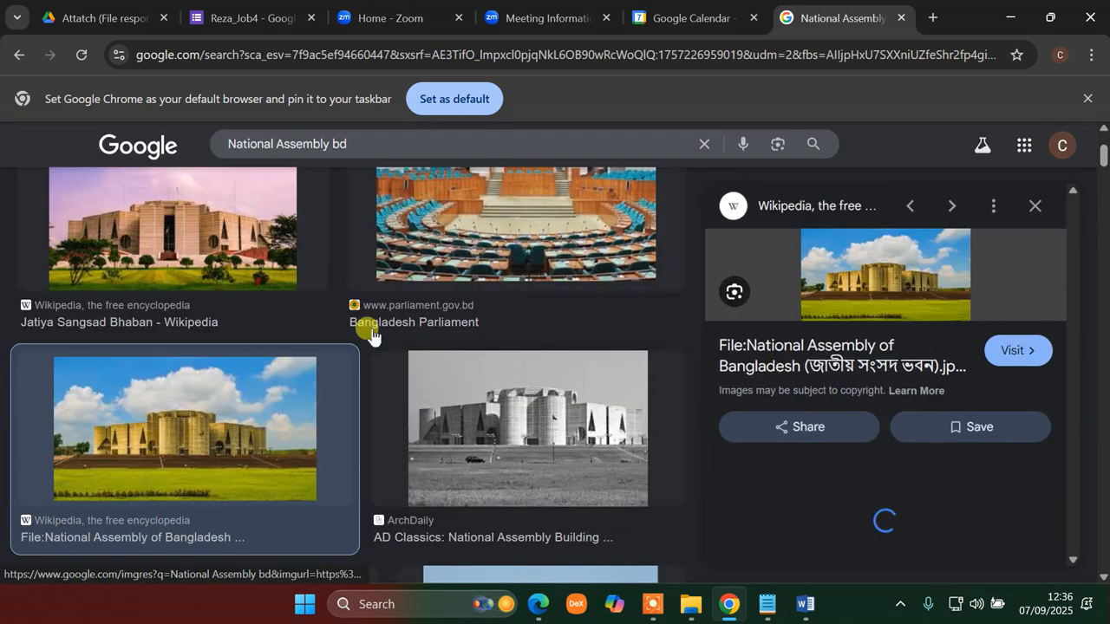
- Save the photo to the Desktop as images.jpg and close the search tab
right_click(906, 227)
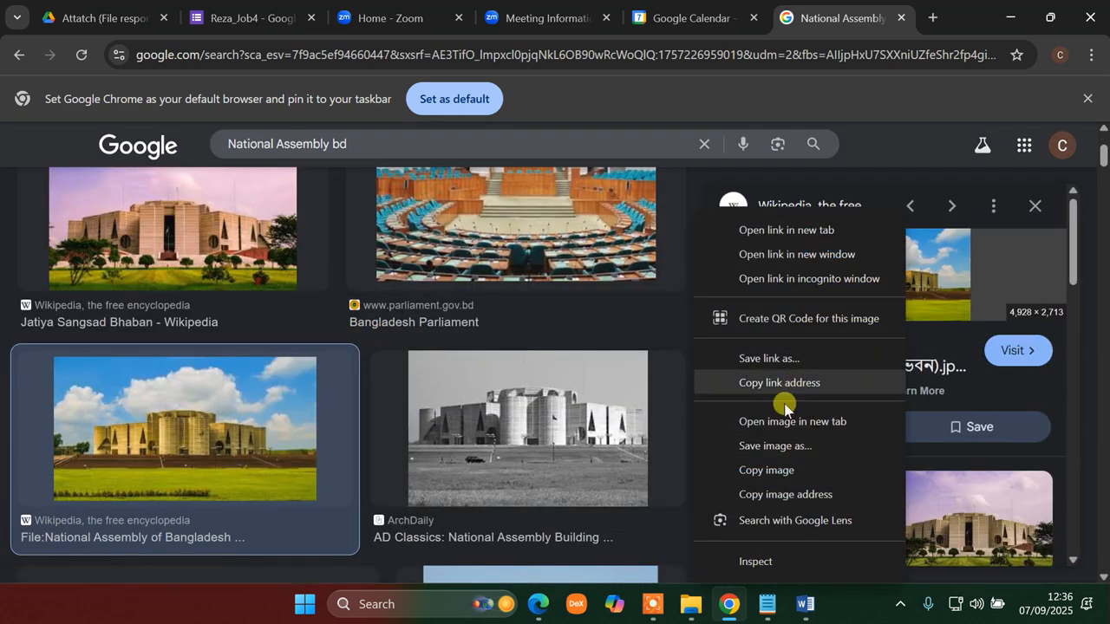
click(774, 445)
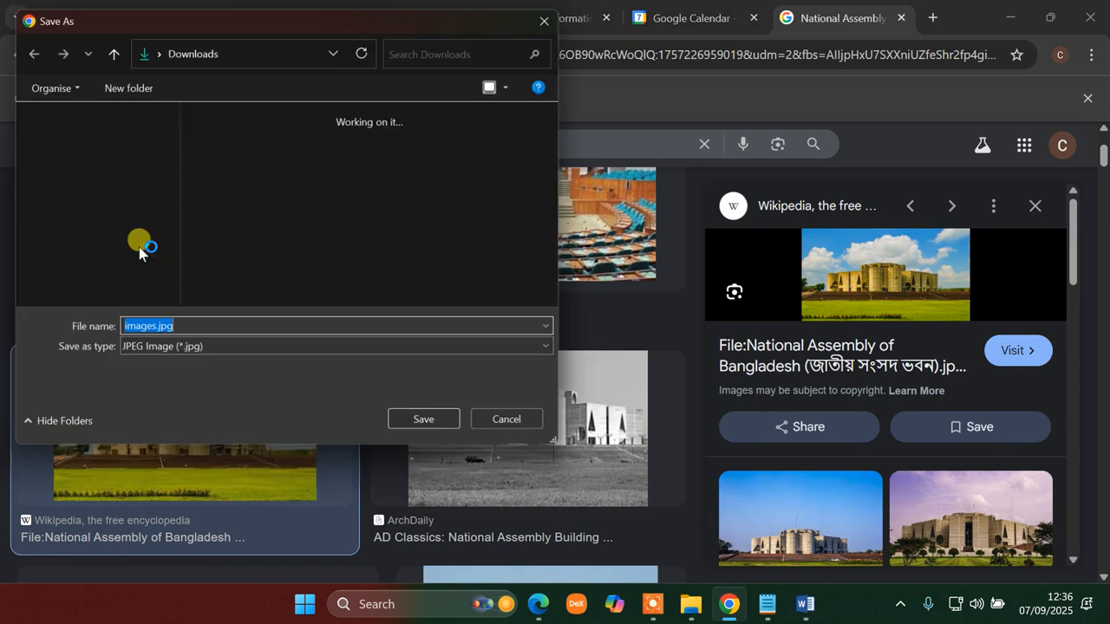
click(54, 229)
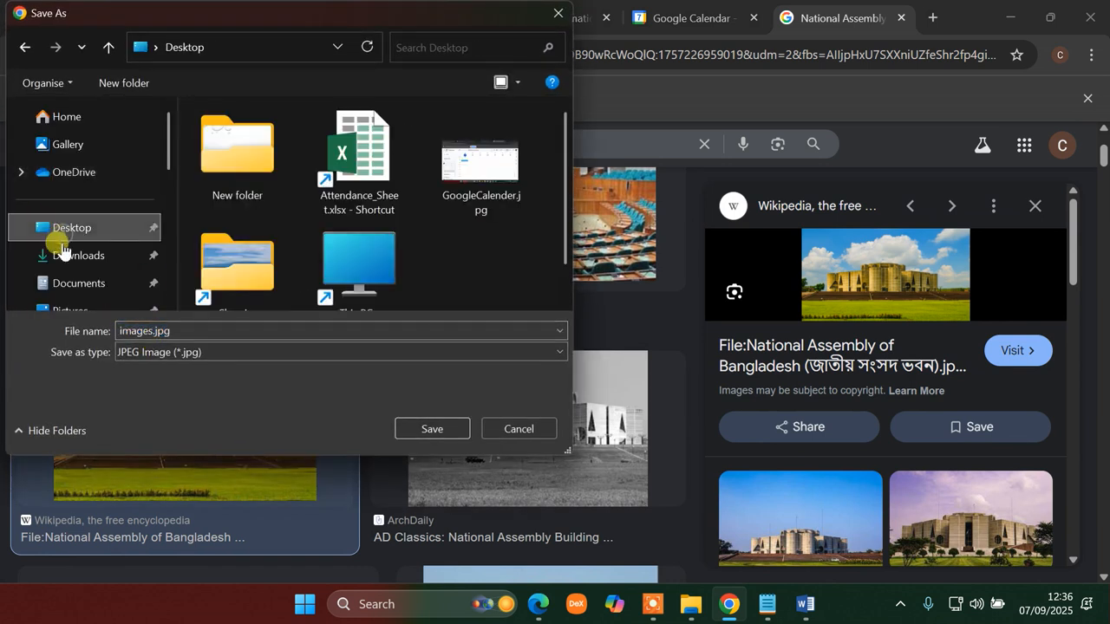
click(199, 329)
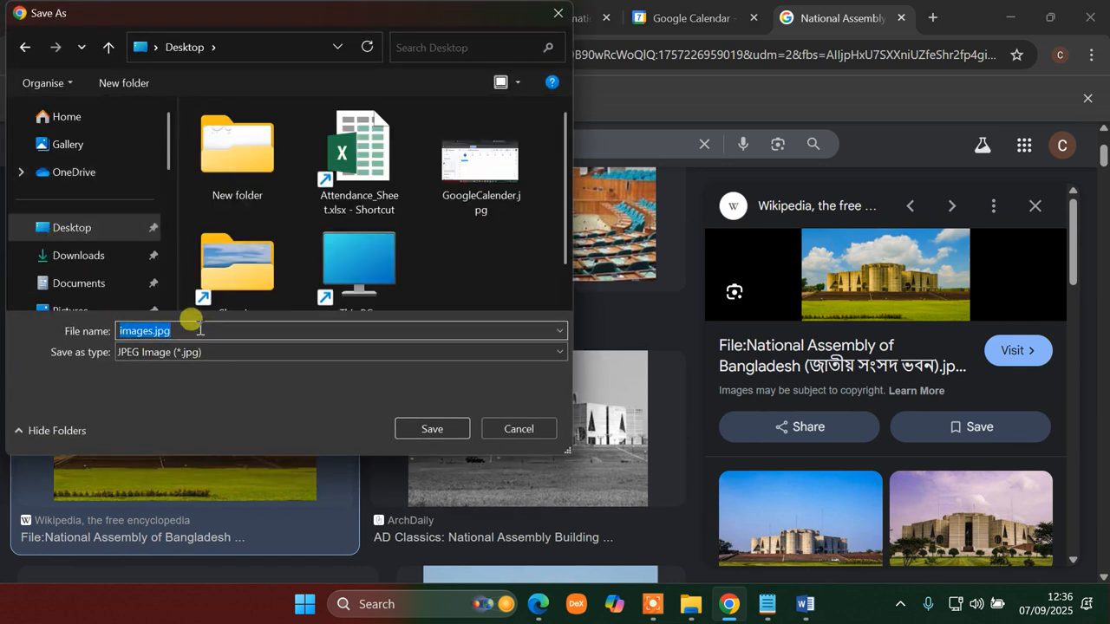
click(436, 427)
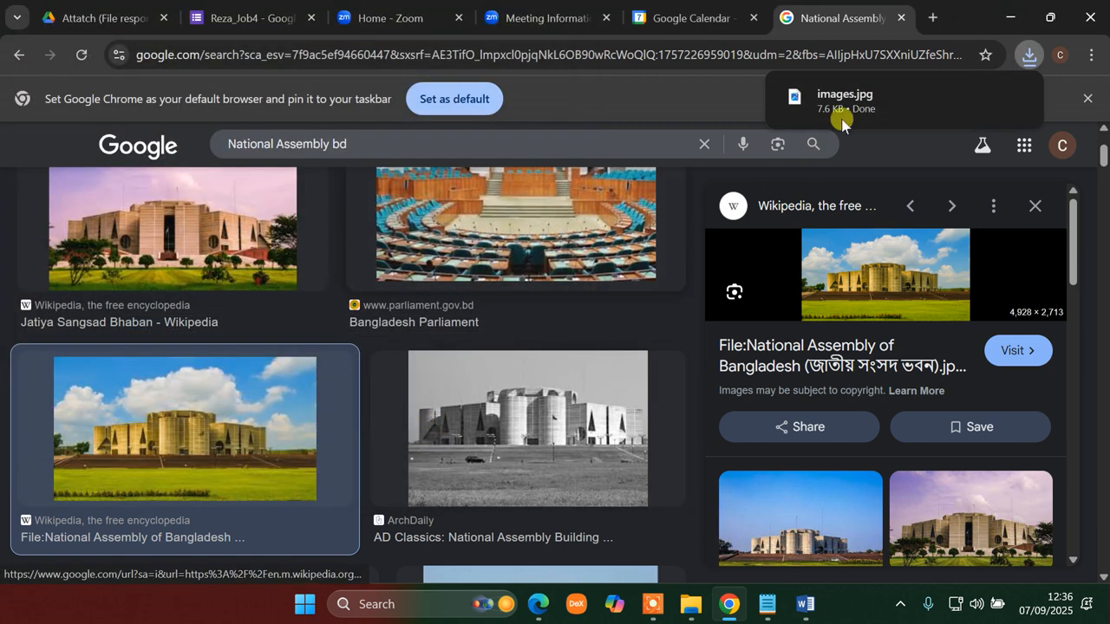
click(899, 18)
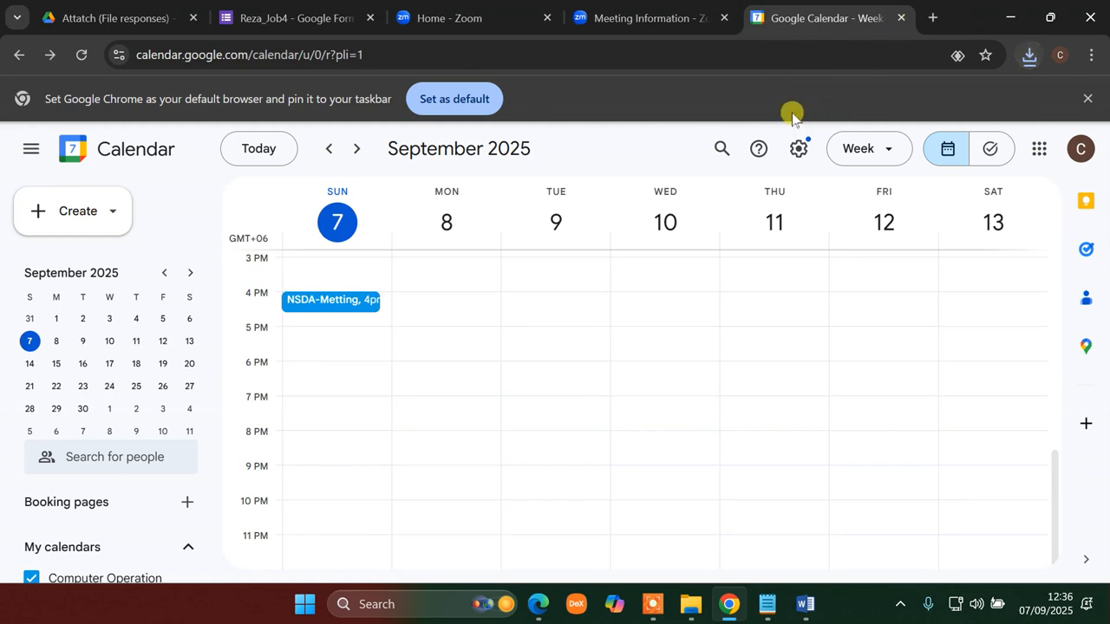
- Open gmail.com in a new browser tab
click(929, 17)
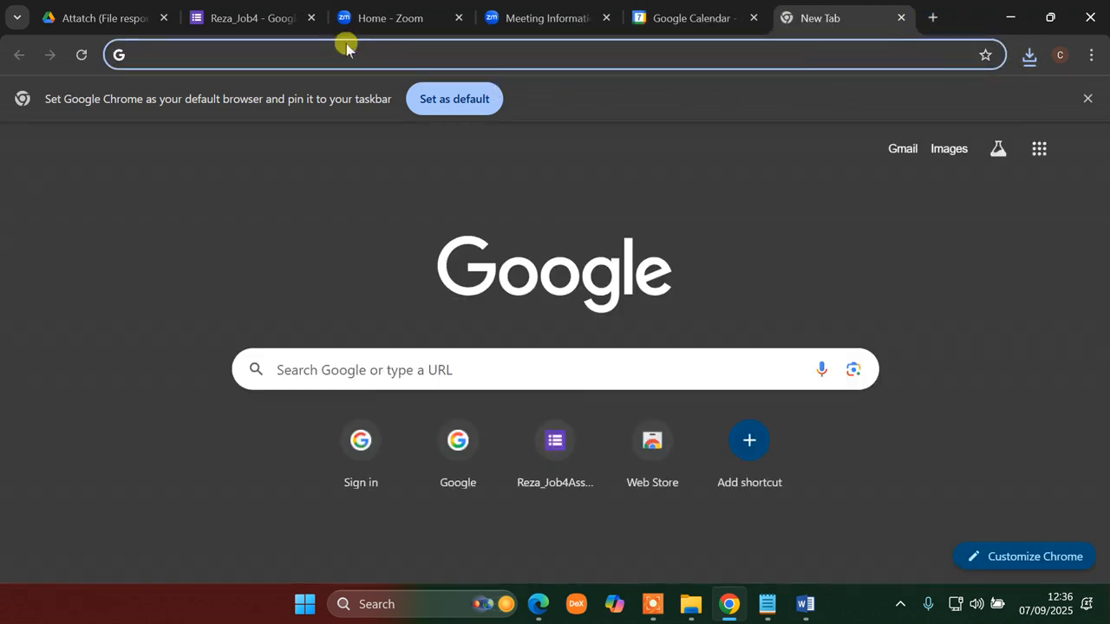
click(324, 54)
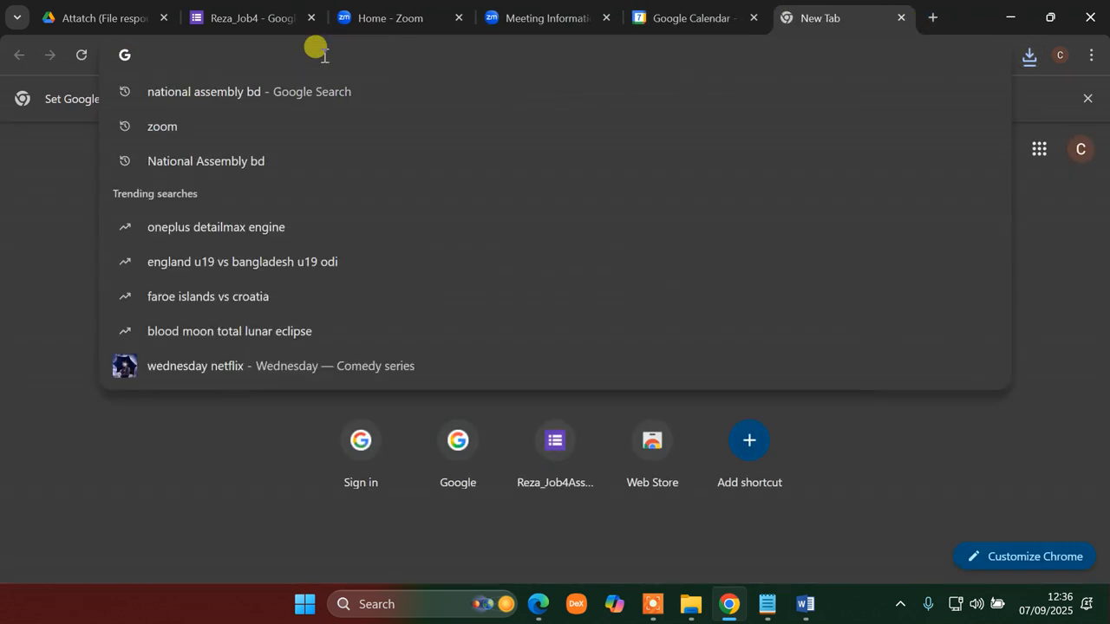
text(g)
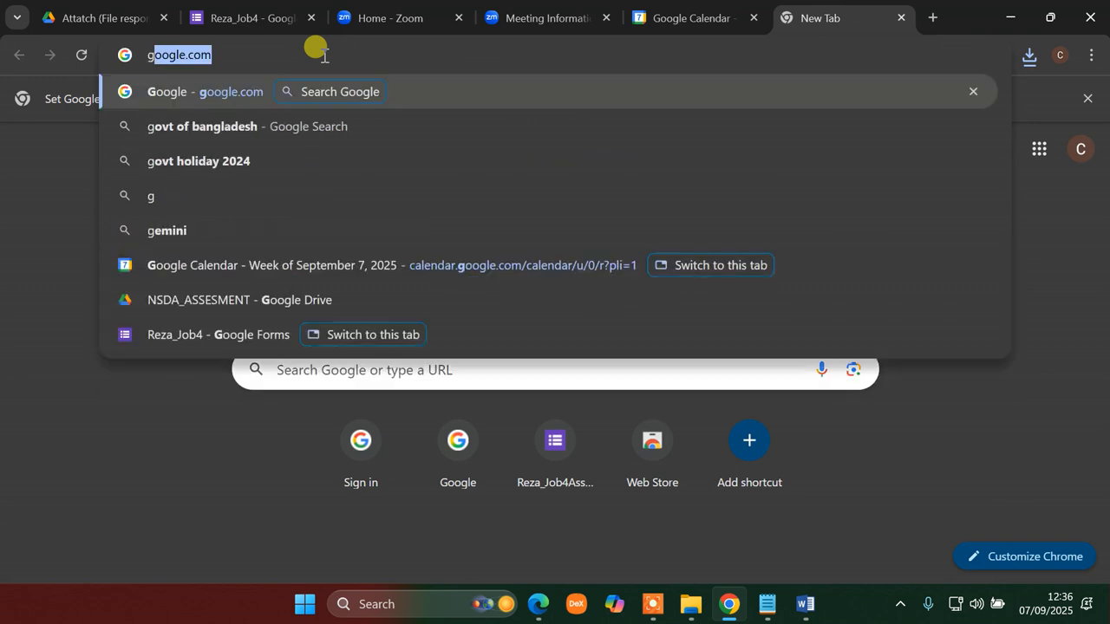
text(mail.com)
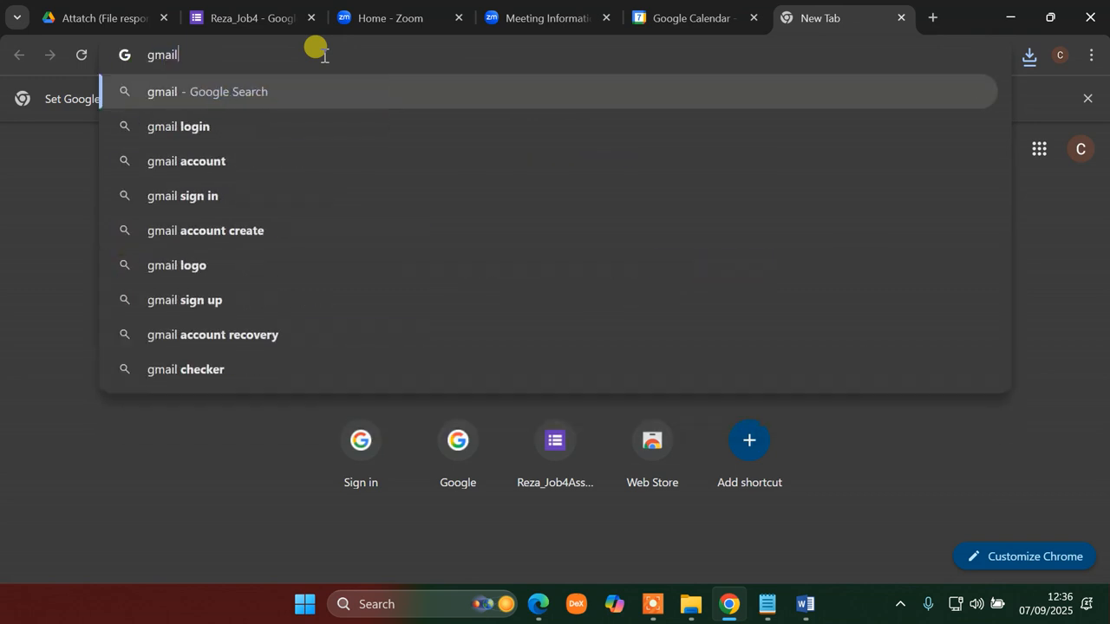
key(Return)
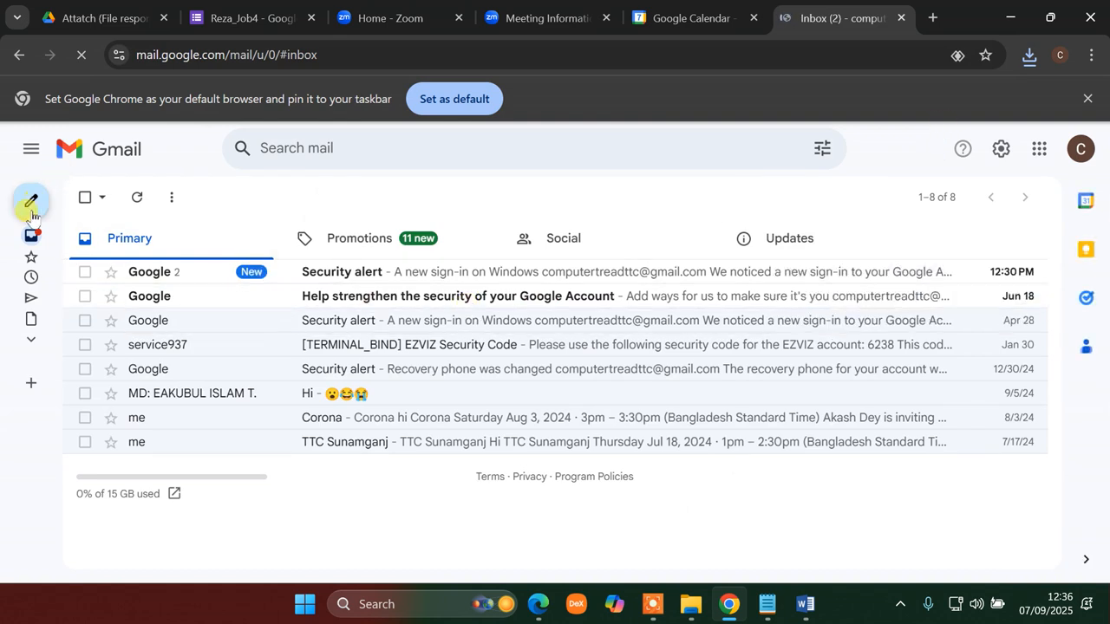
- Compose a new email and add the assessor's e-mail address as recipient
mouse_move(26, 201)
click(82, 201)
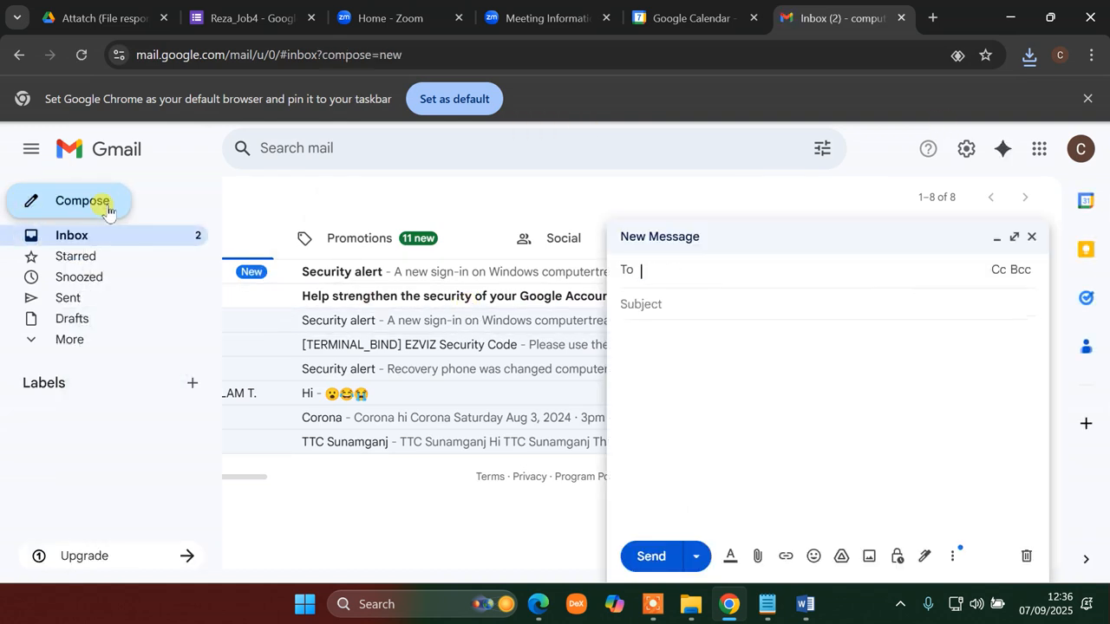
click(685, 273)
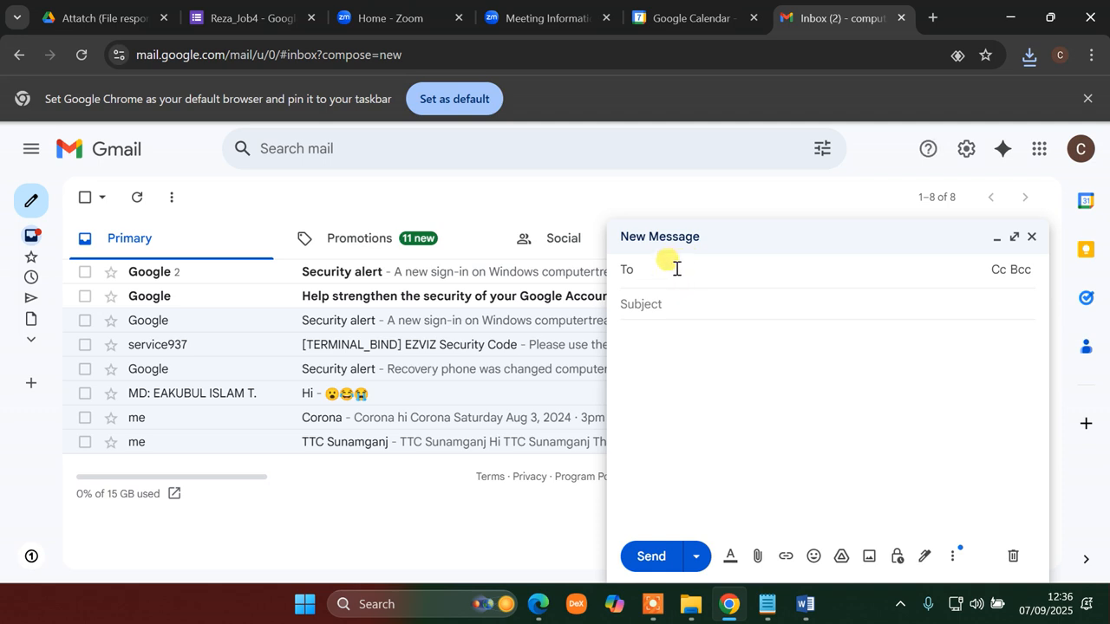
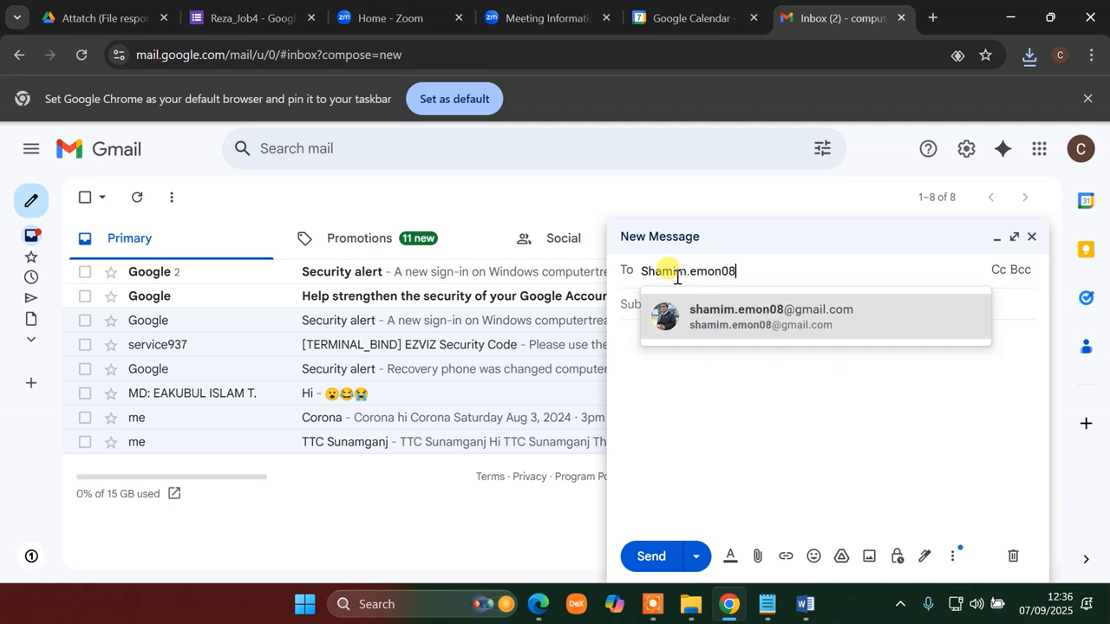
click(784, 328)
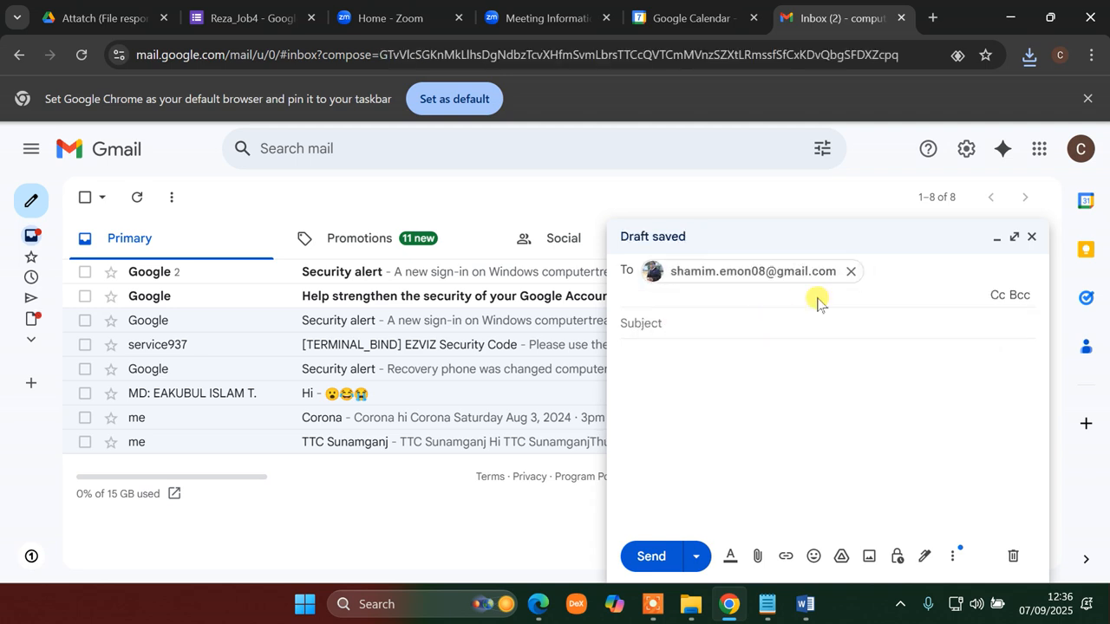
- Enter subject Reza-12 and paste the three link lines copied from Word into the body
click(697, 323)
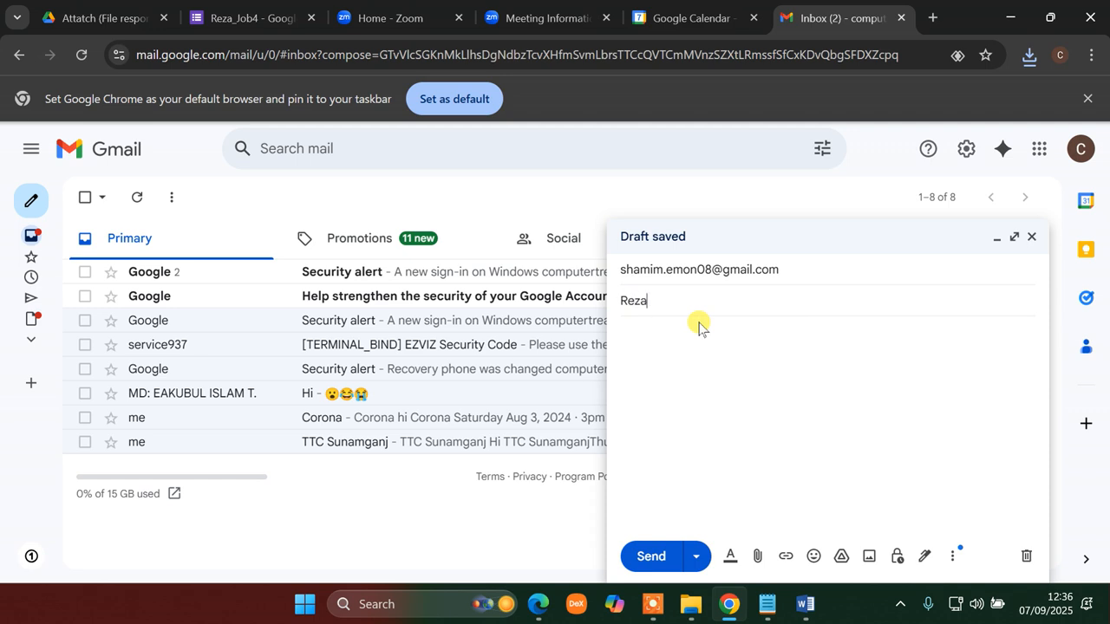
text(Reza-12)
click(691, 352)
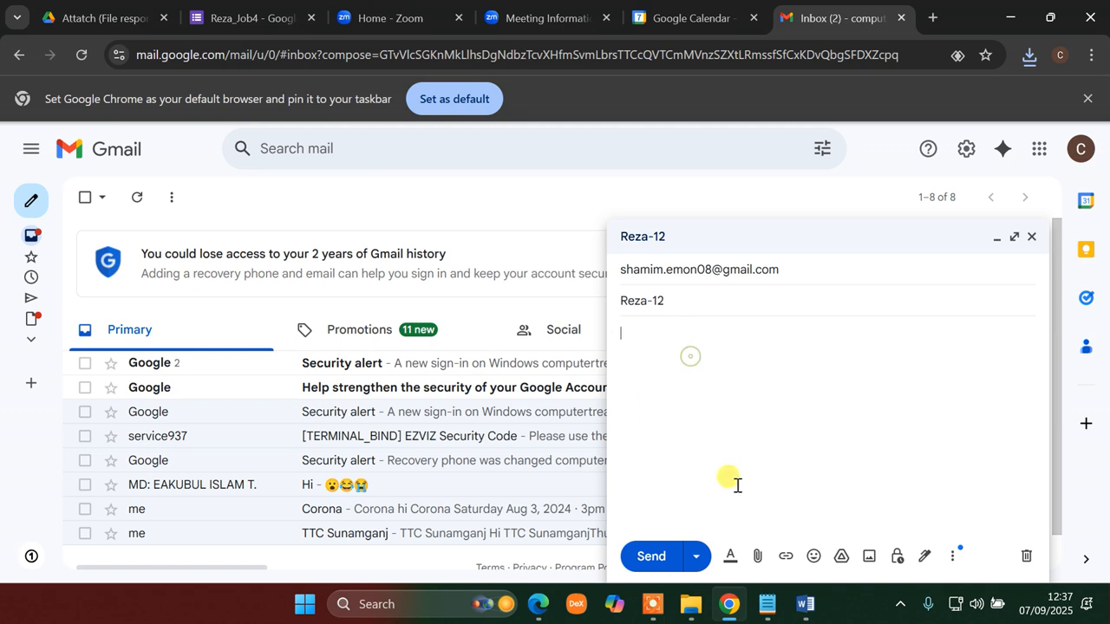
click(804, 604)
drag(646, 335, 153, 219)
key(ctrl+c)
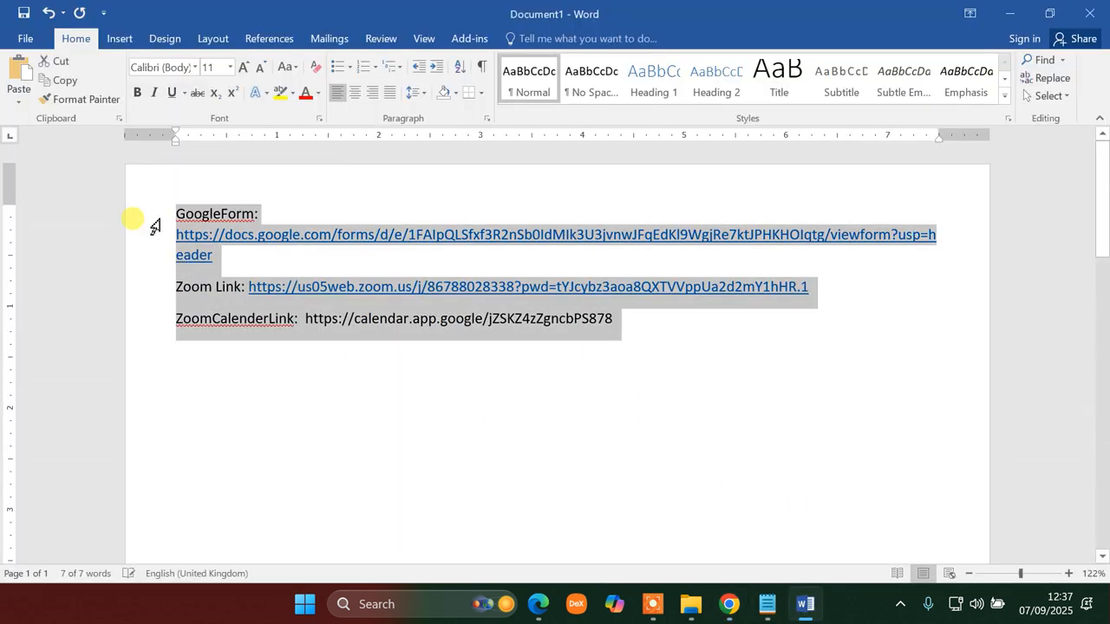
click(730, 604)
key(ctrl+v)
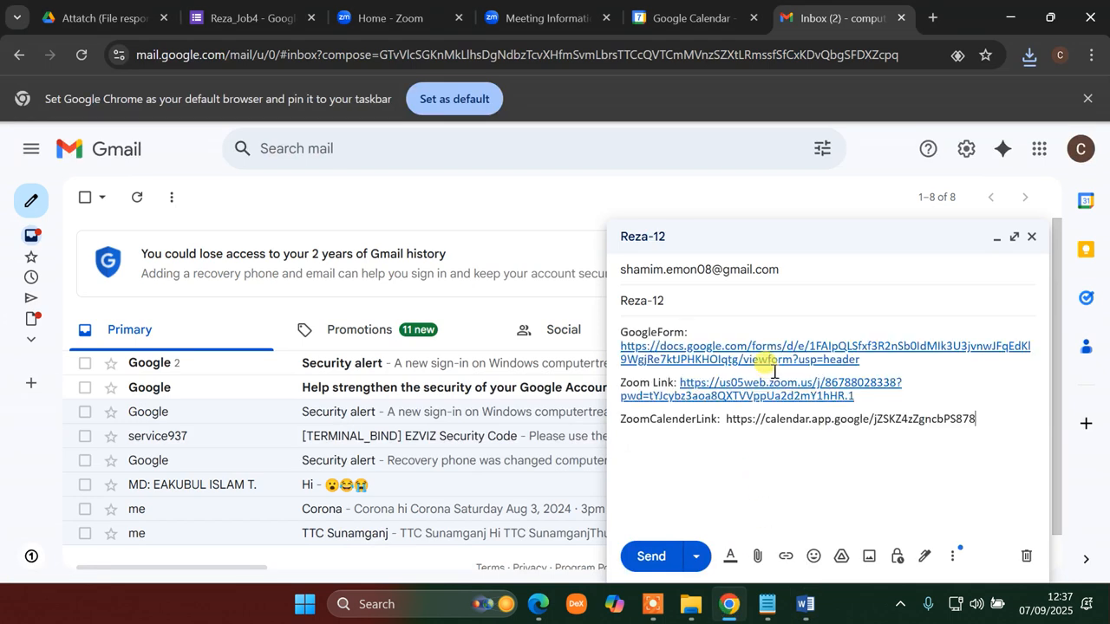
- Change the Zoom label in the body to 'Zoom Metting Link'
drag(872, 364, 720, 332)
click(810, 494)
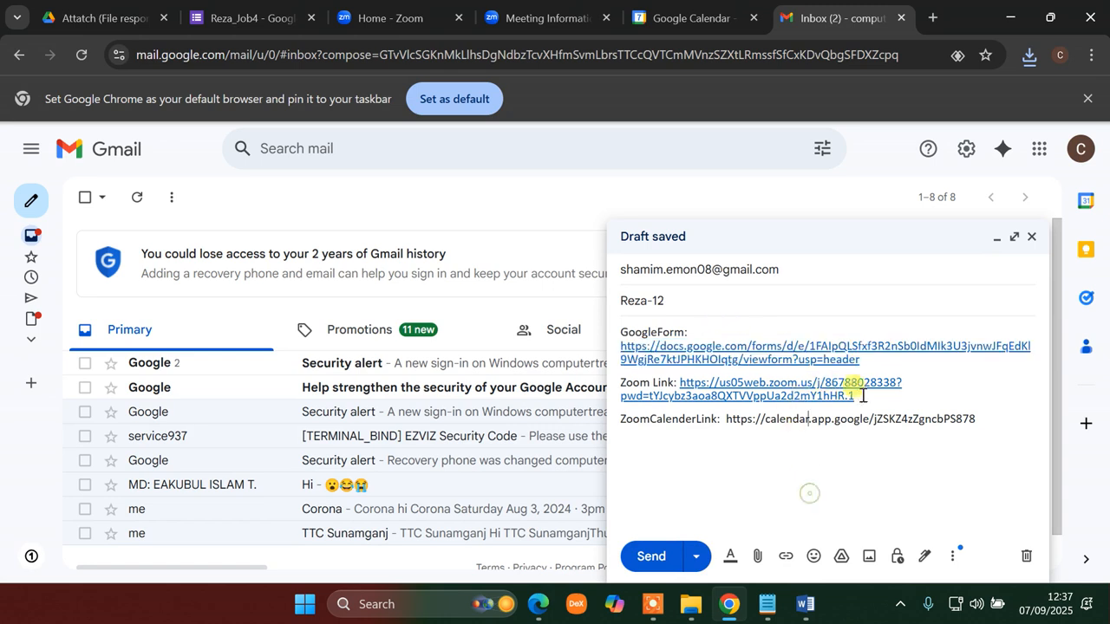
drag(858, 397, 613, 385)
click(698, 465)
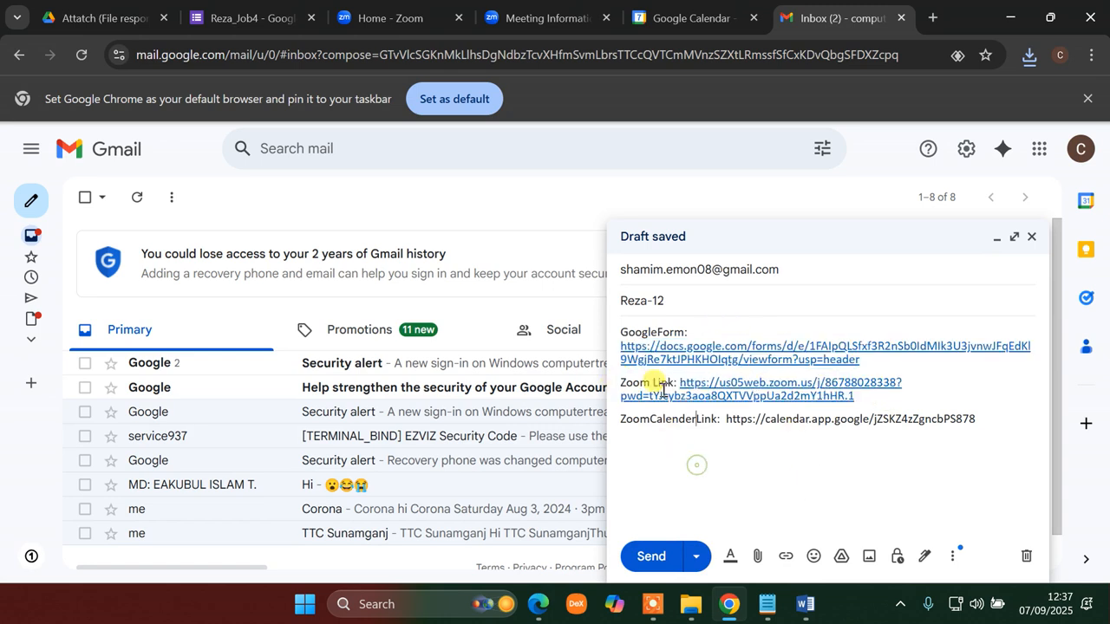
text(Metting)
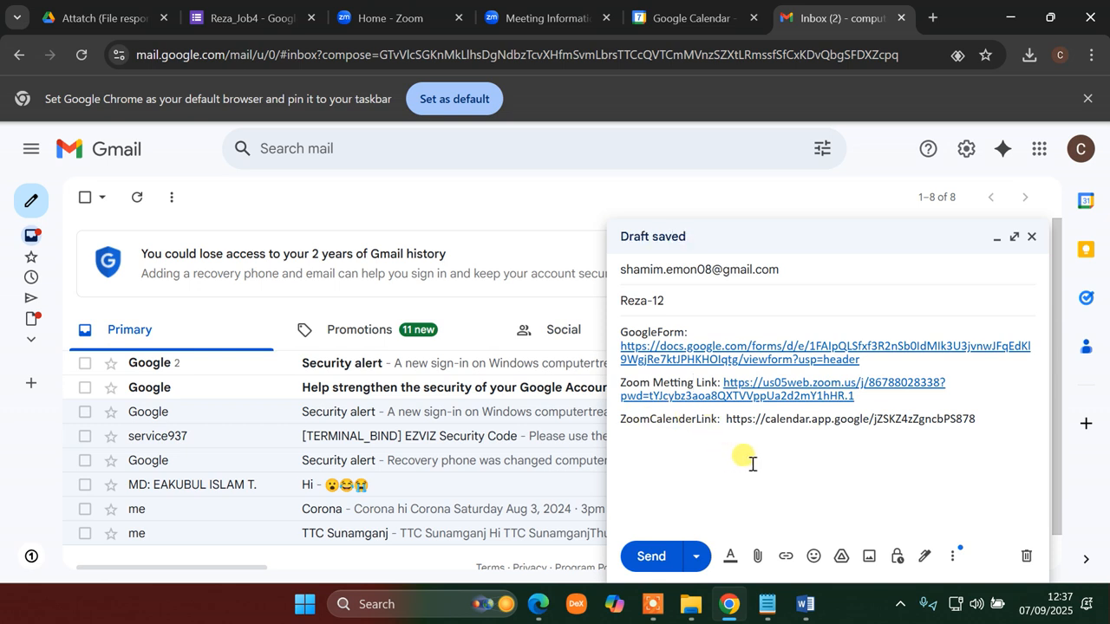
click(757, 559)
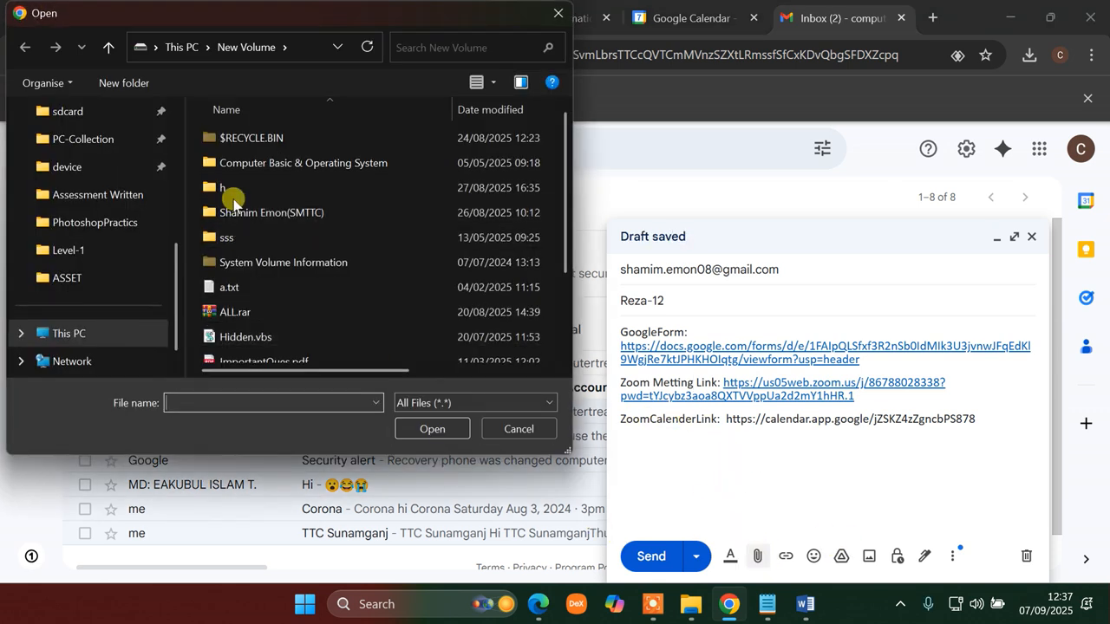
- Attach GoogleCalender.jpg and images.jpg from the Desktop to the draft
scroll(49, 295, down, 1)
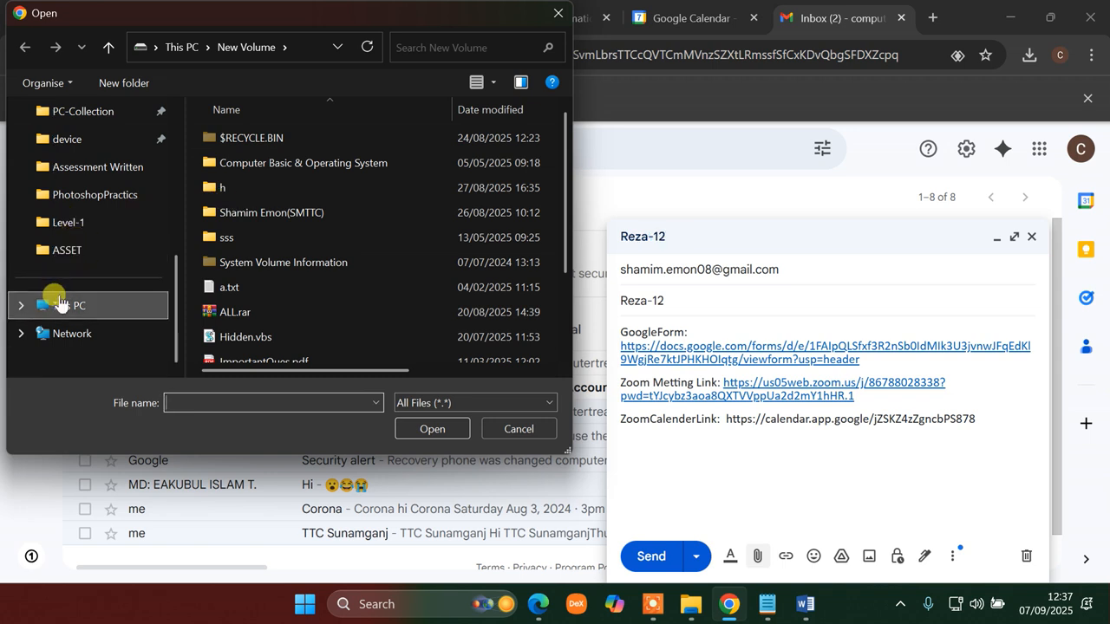
scroll(61, 260, up, 6)
click(78, 228)
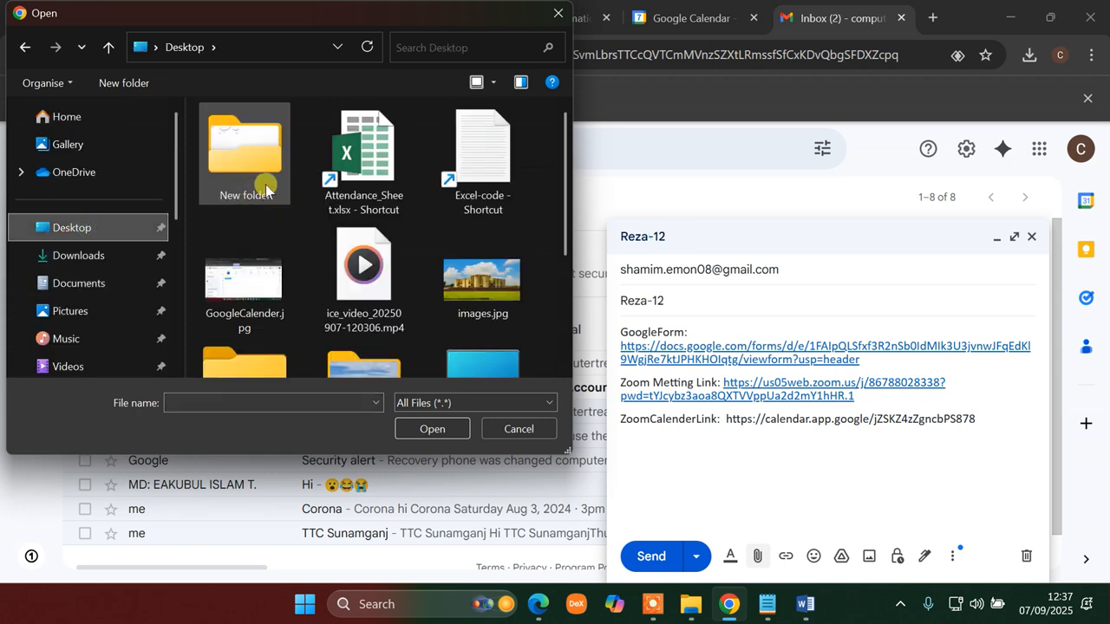
scroll(444, 294, down, 1)
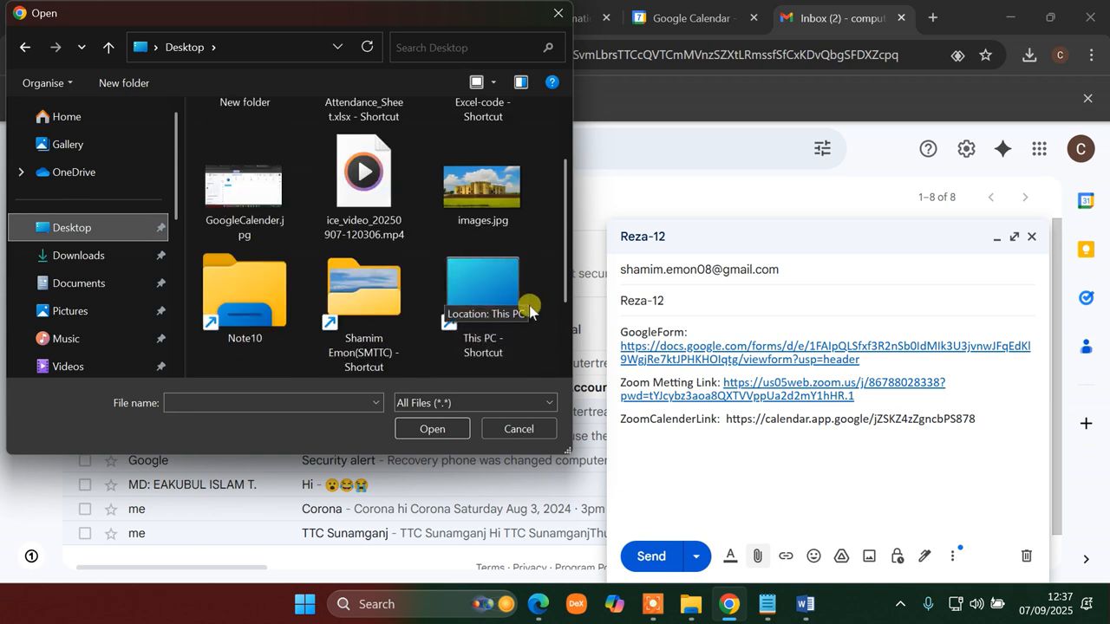
scroll(403, 296, down, 1)
scroll(398, 298, up, 1)
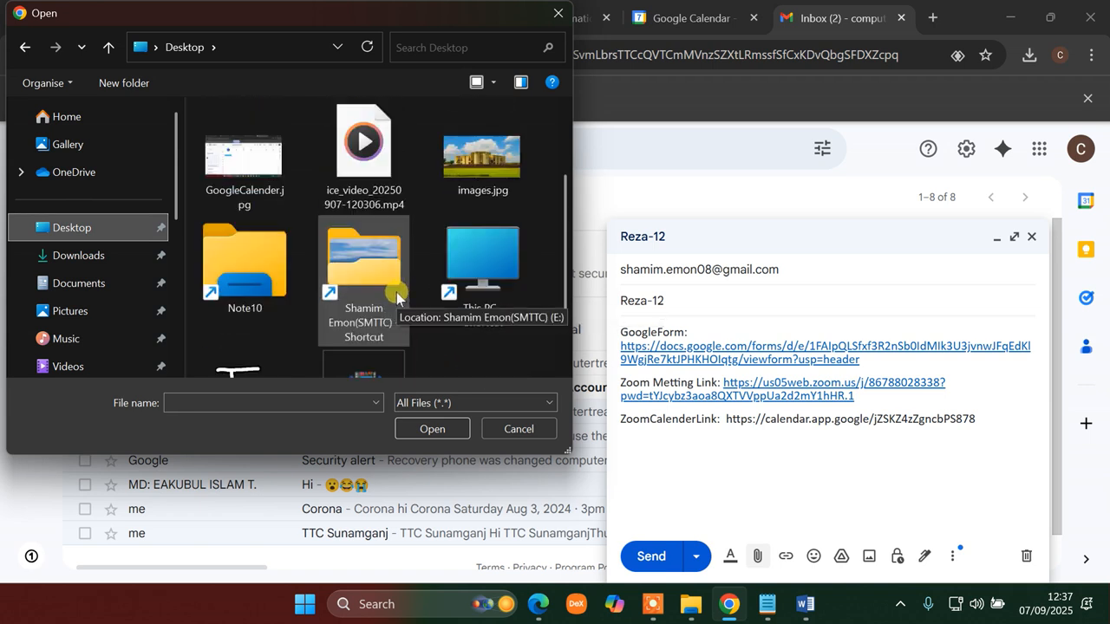
click(239, 165)
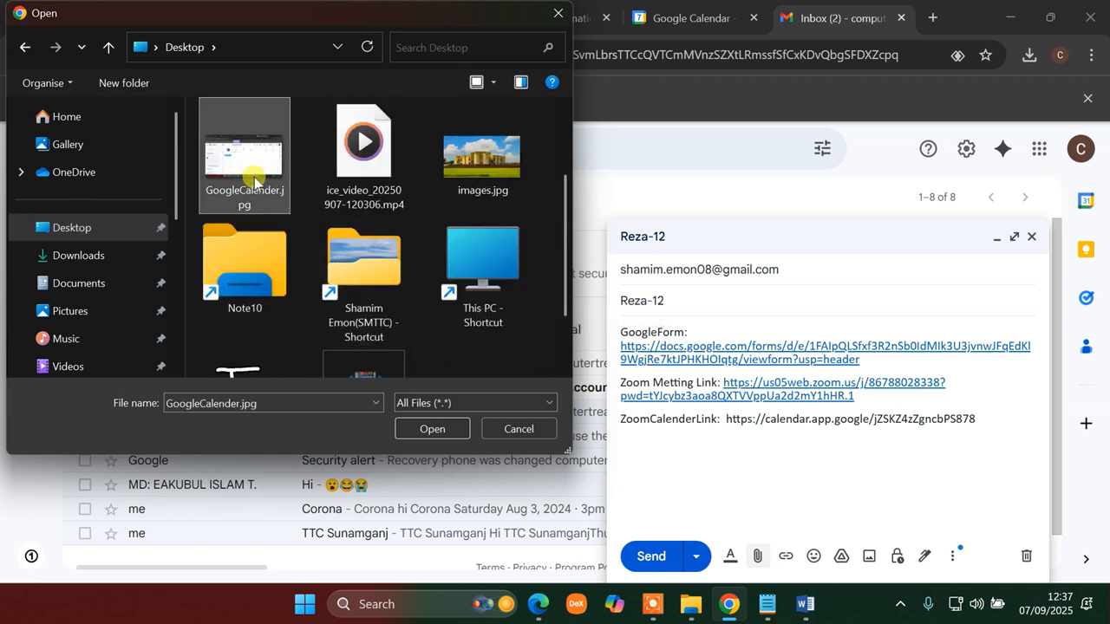
ctrl+click(503, 157)
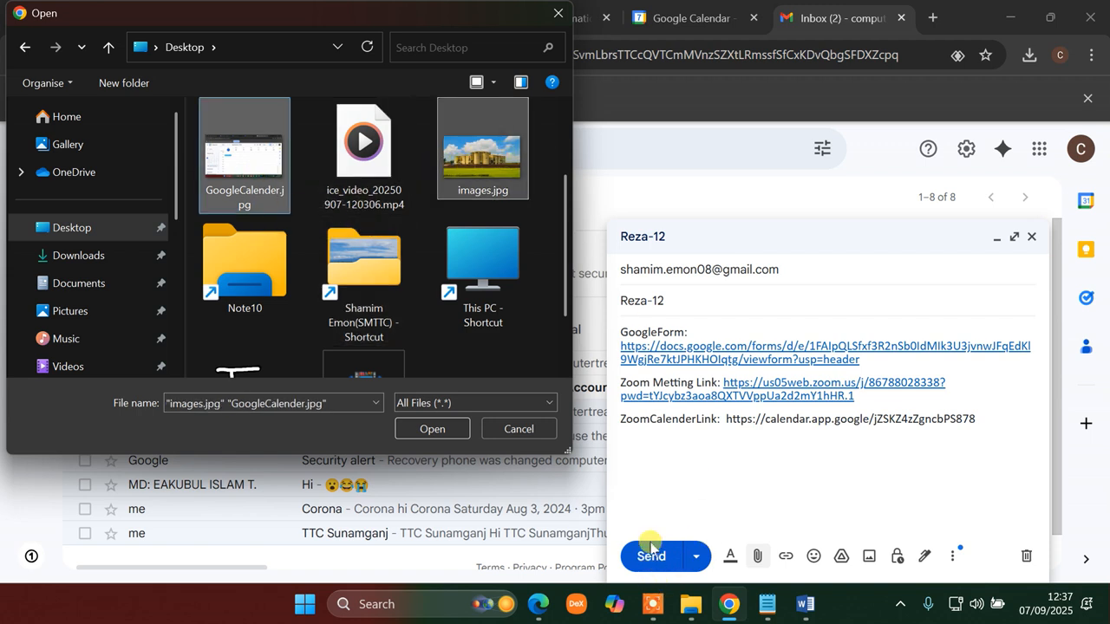
click(426, 427)
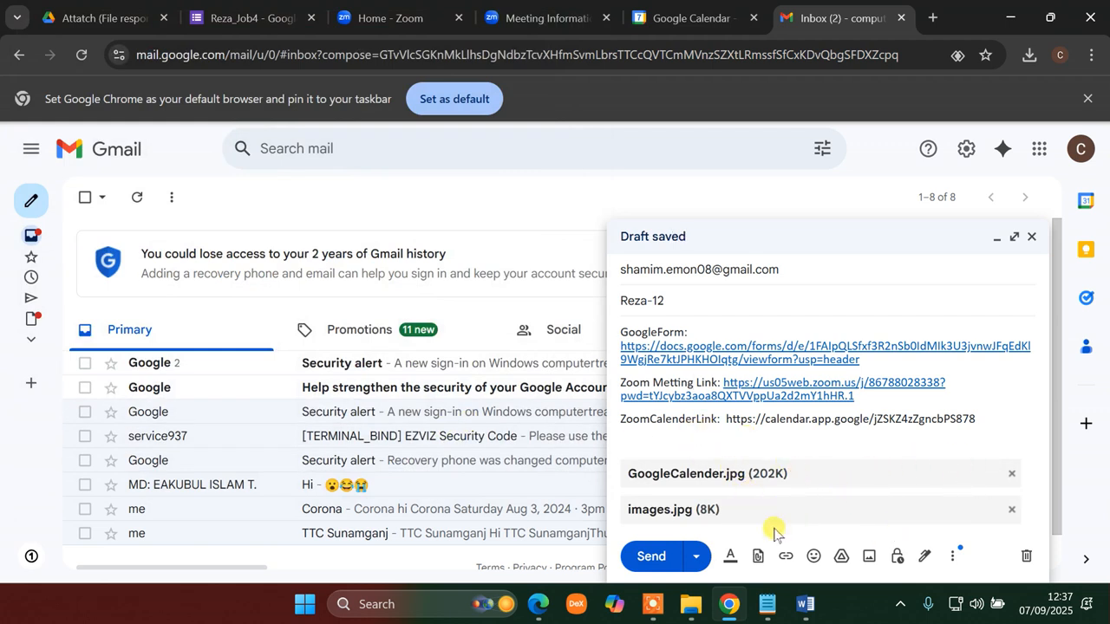
click(759, 560)
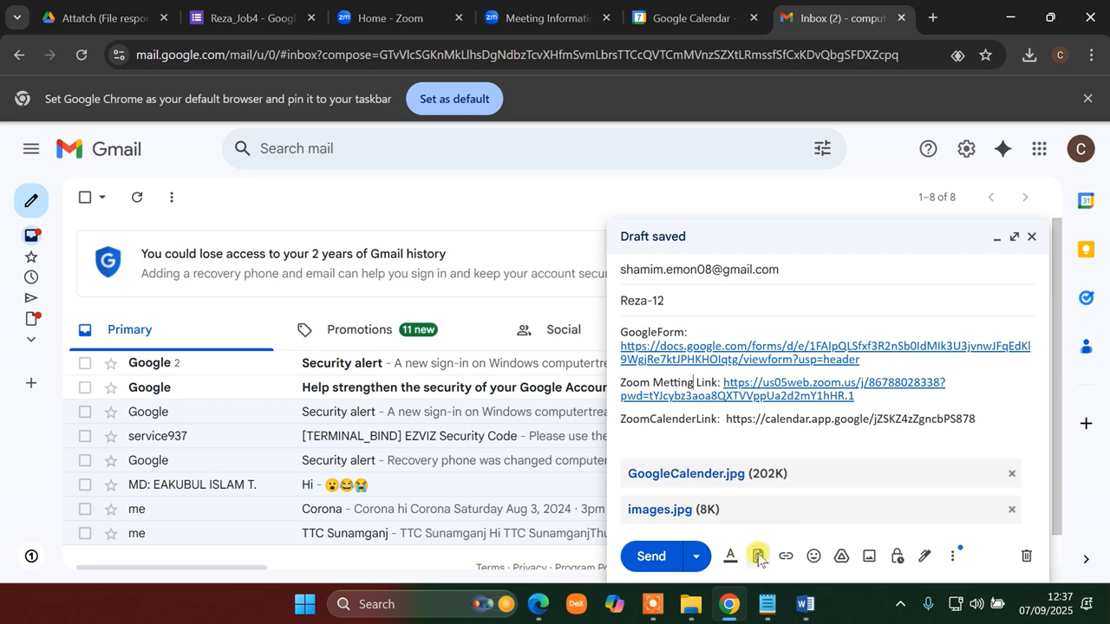
- Look through the ASSET folder, then open the New Volume drive in the file picker
scroll(314, 210, down, 3)
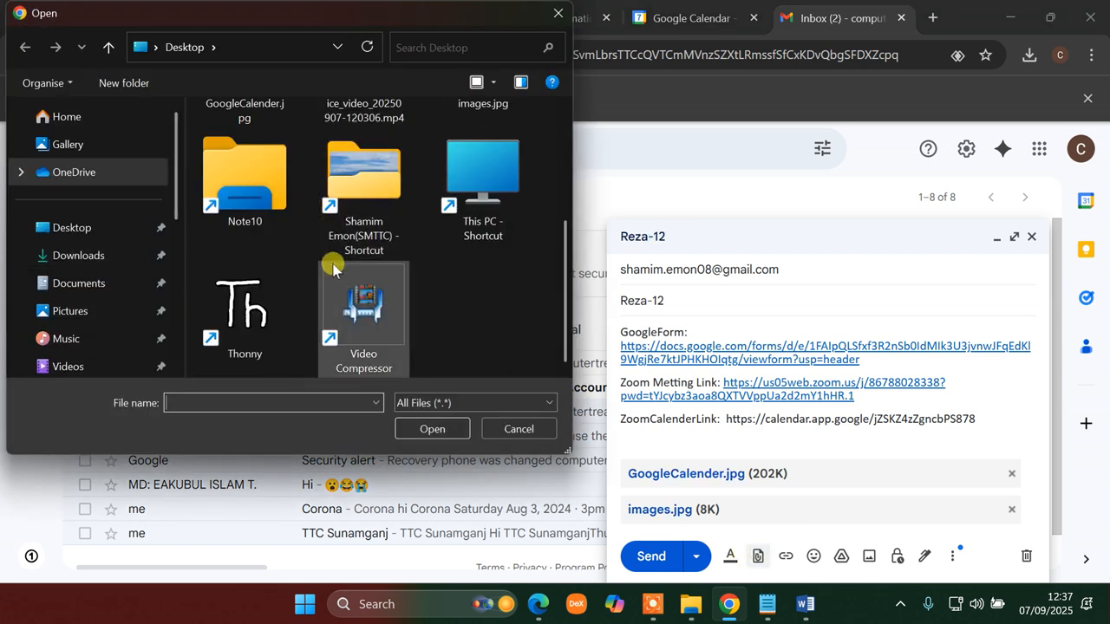
scroll(329, 327, up, 3)
scroll(92, 280, down, 5)
click(104, 253)
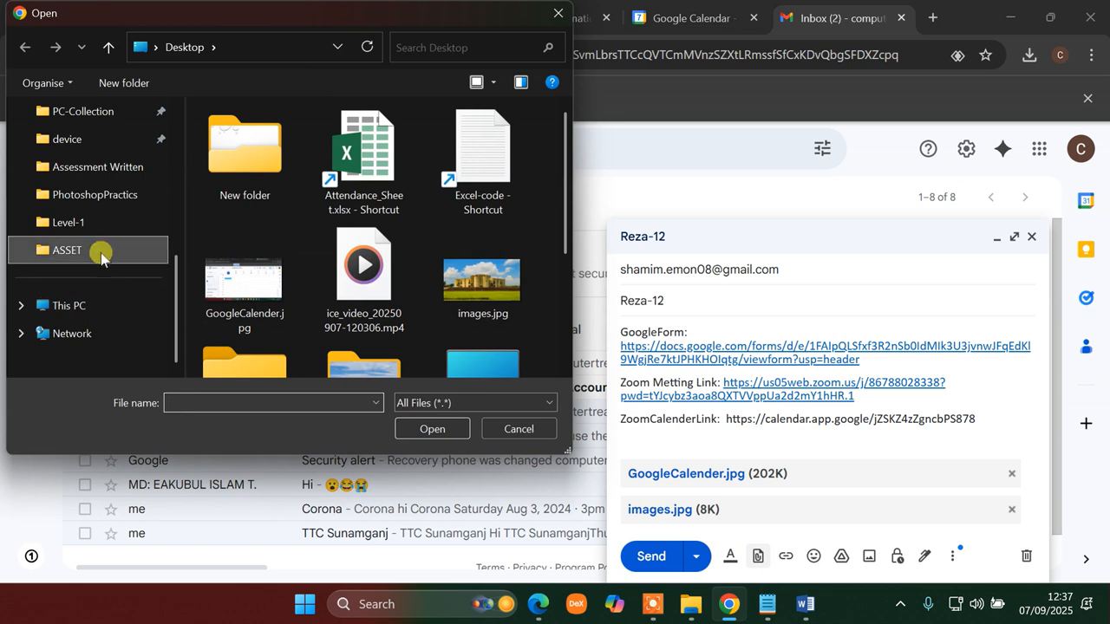
scroll(293, 286, down, 3)
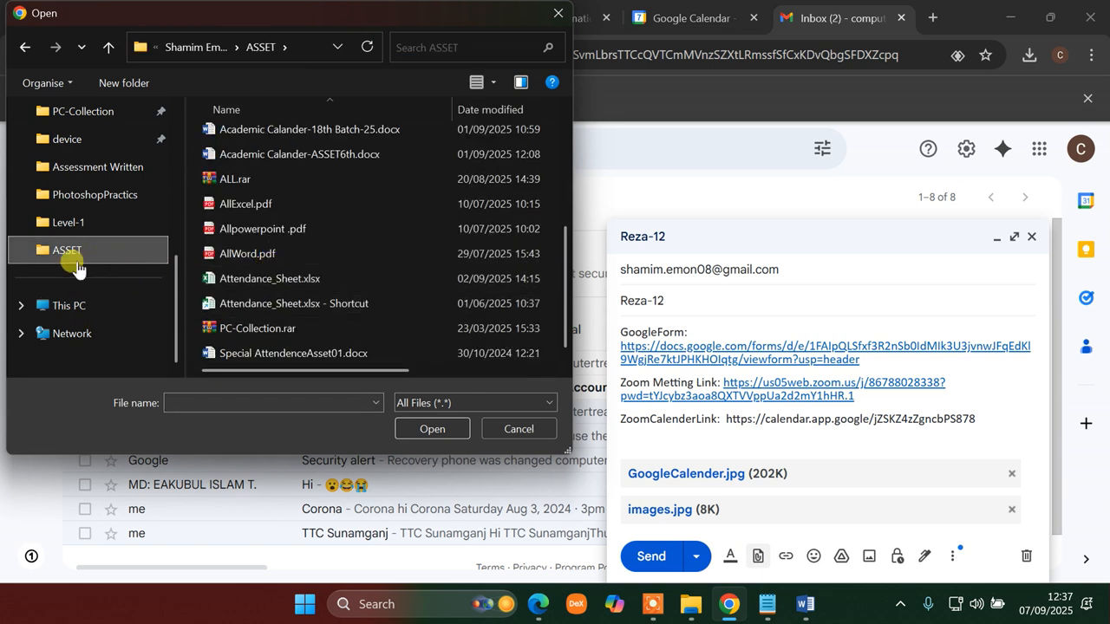
scroll(74, 286, up, 5)
scroll(74, 286, down, 5)
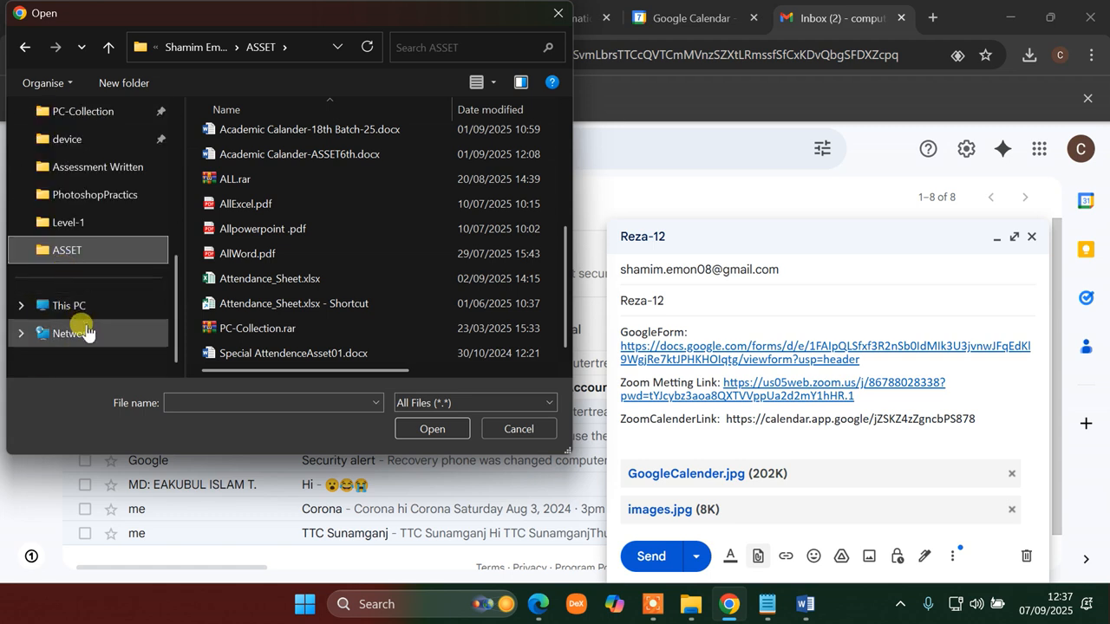
click(69, 306)
double_click(287, 261)
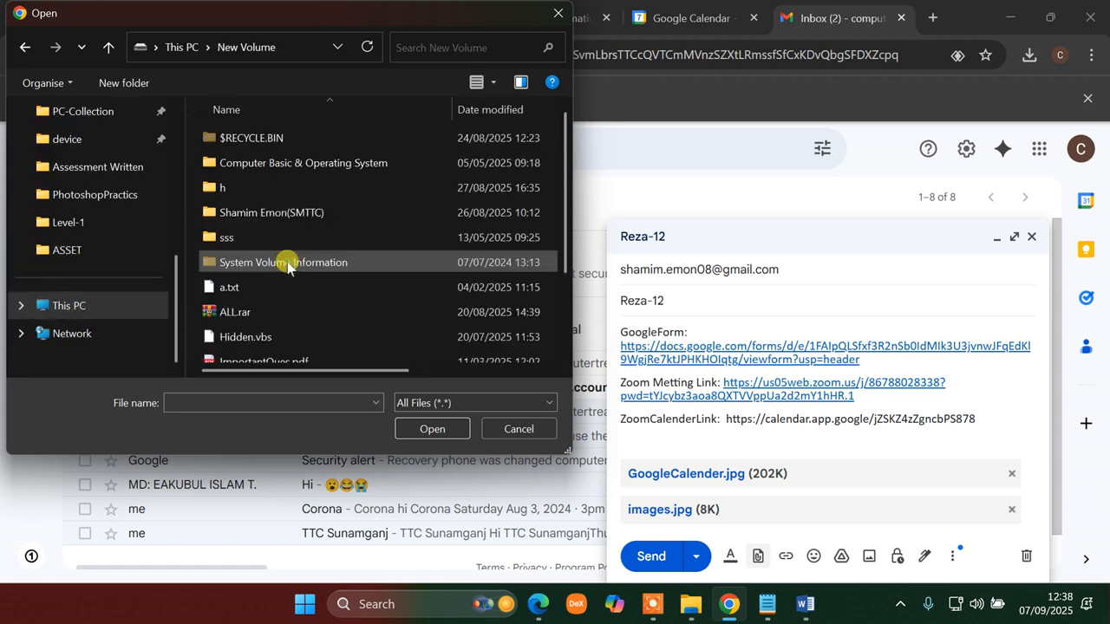
- Attach ImportantQues.pdf from New Volume as the draft's third attachment
scroll(277, 299, down, 2)
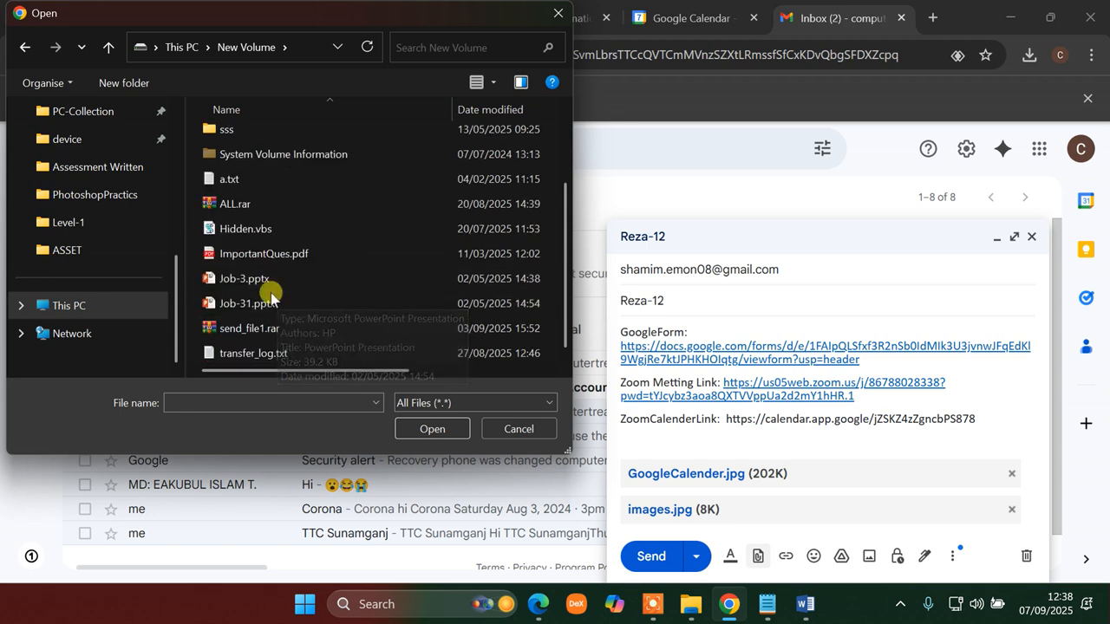
scroll(273, 312, up, 2)
scroll(248, 224, down, 2)
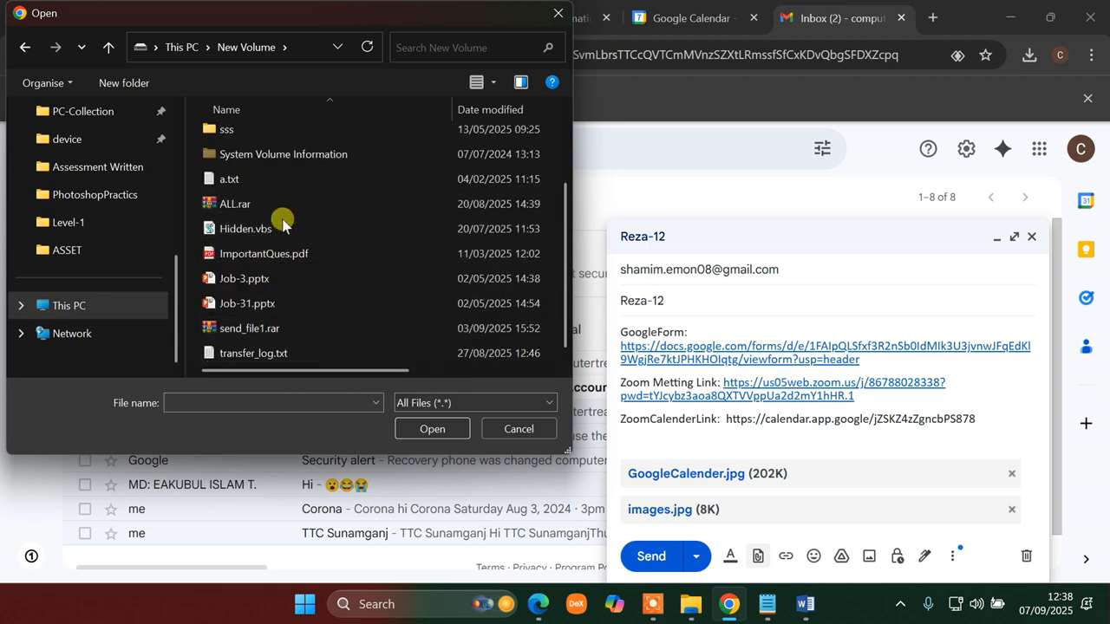
click(276, 253)
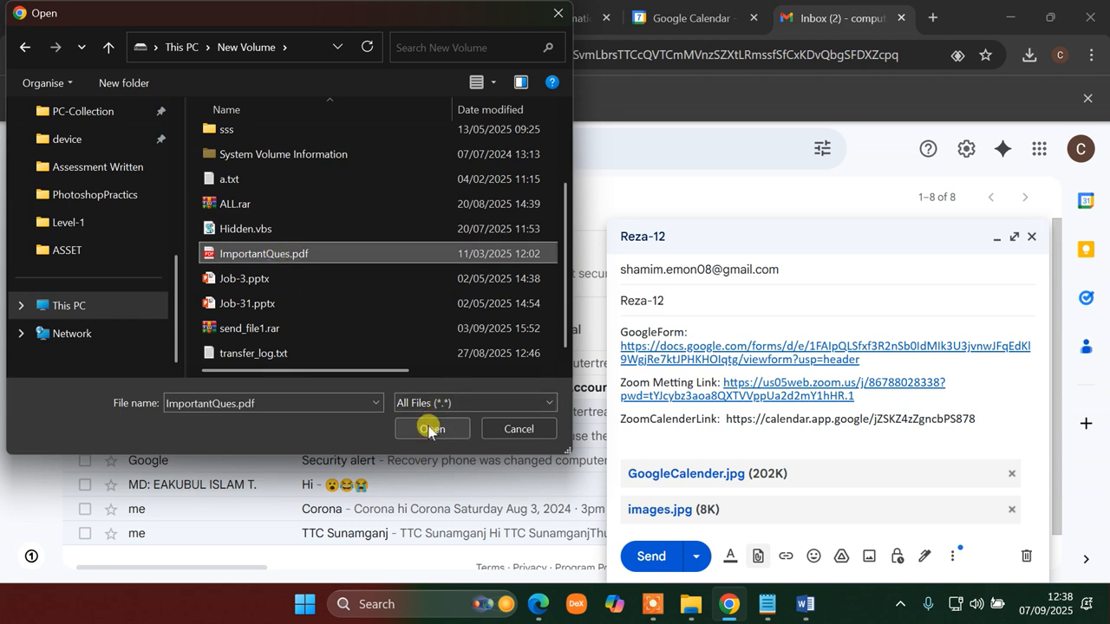
click(431, 427)
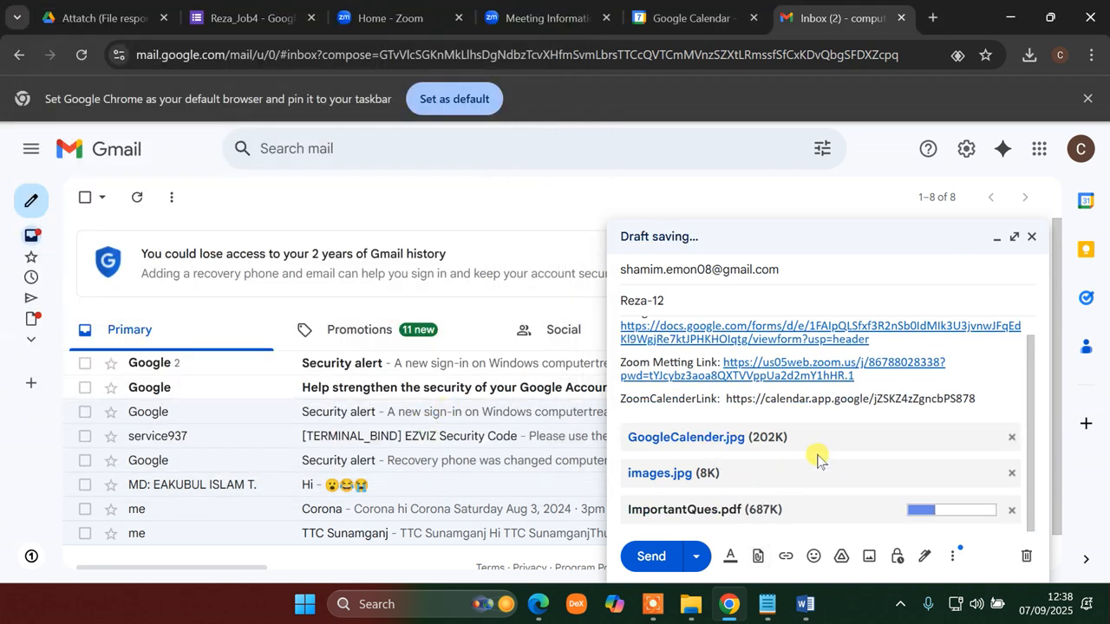
- Send the email with its three links, two images and ImportantQues.pdf
scroll(833, 464, up, 1)
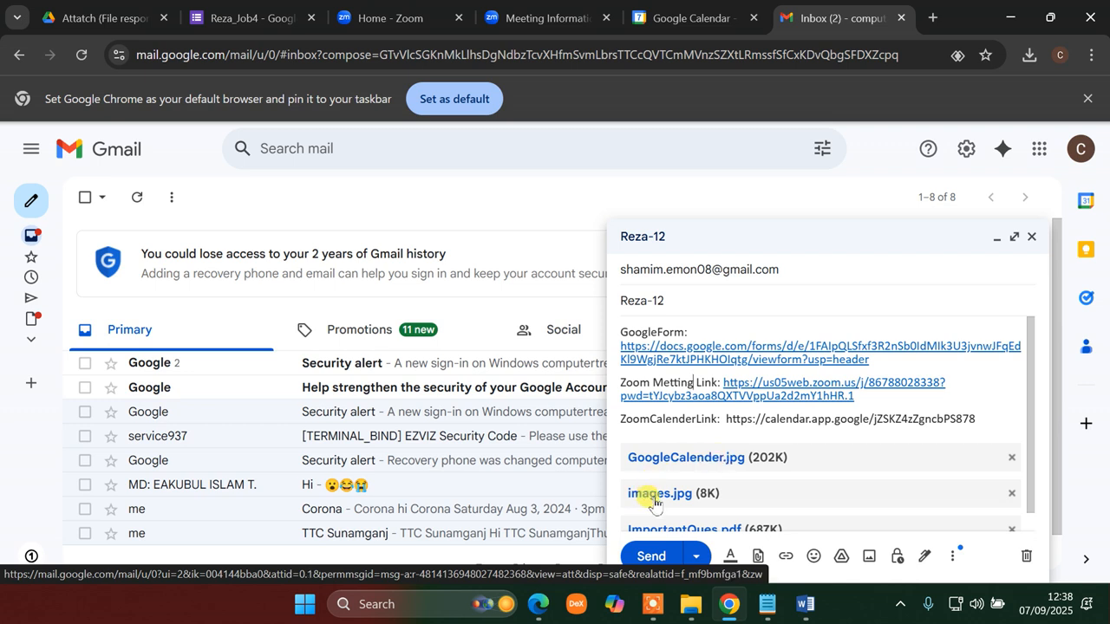
scroll(655, 503, down, 1)
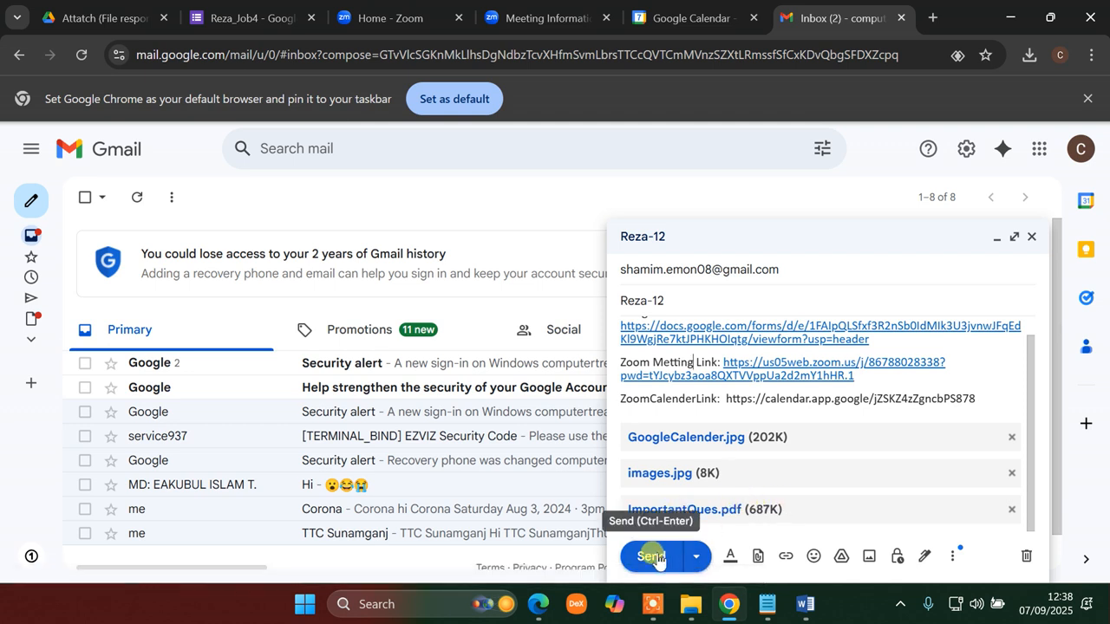
click(669, 556)
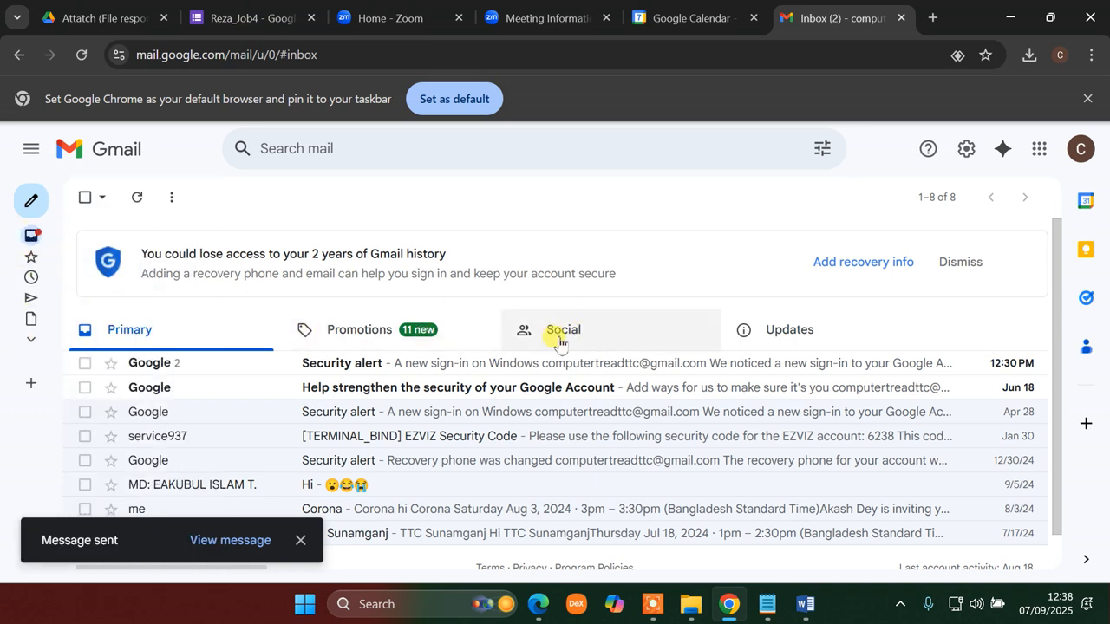
- Check Sent Mail for Reza-12 with attachments at 12:38 PM, then view the Drive file-responses folder
mouse_move(30, 254)
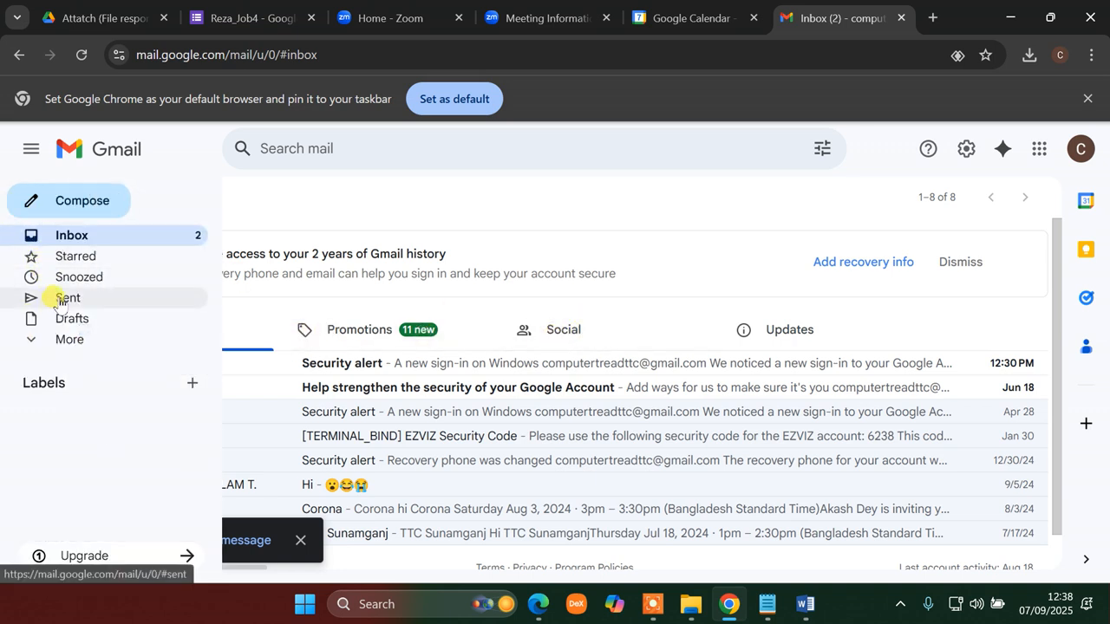
click(83, 299)
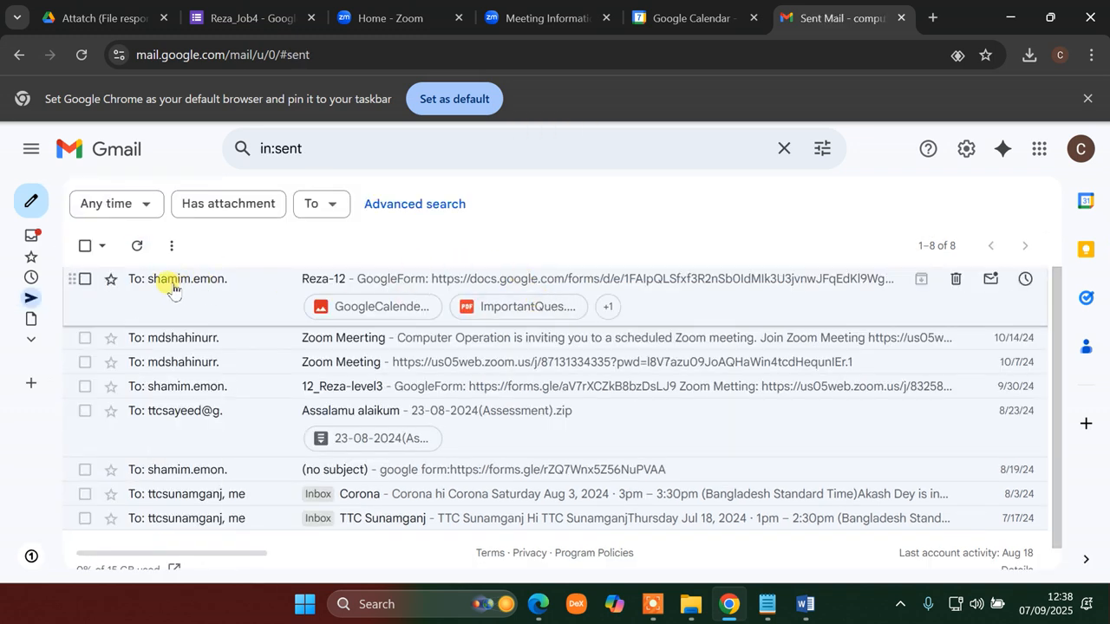
mouse_move(192, 286)
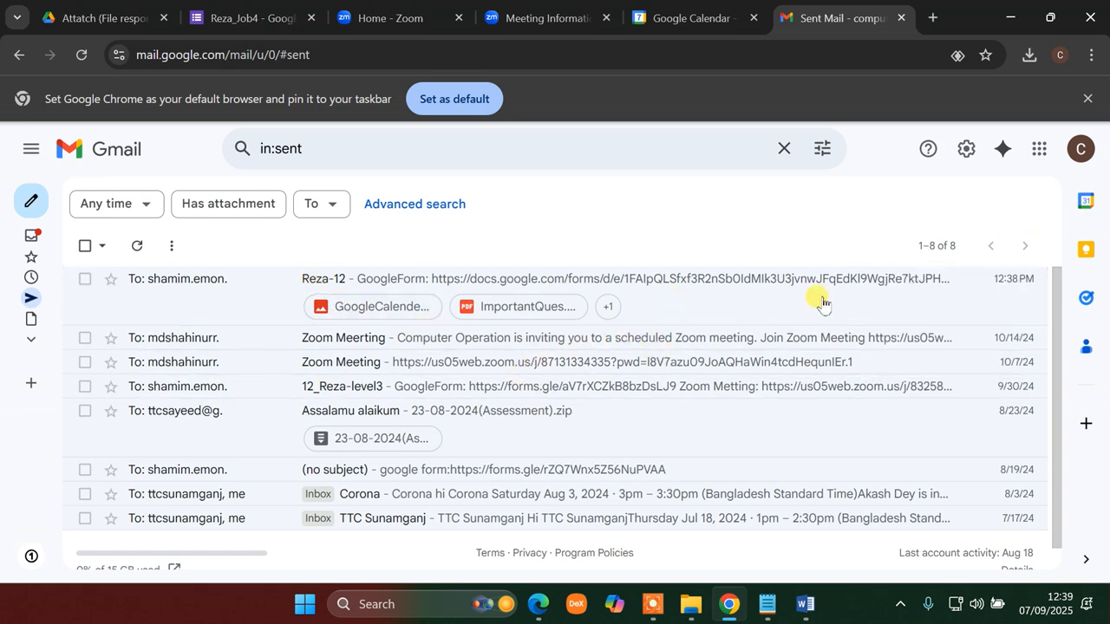
scroll(659, 436, down, 1)
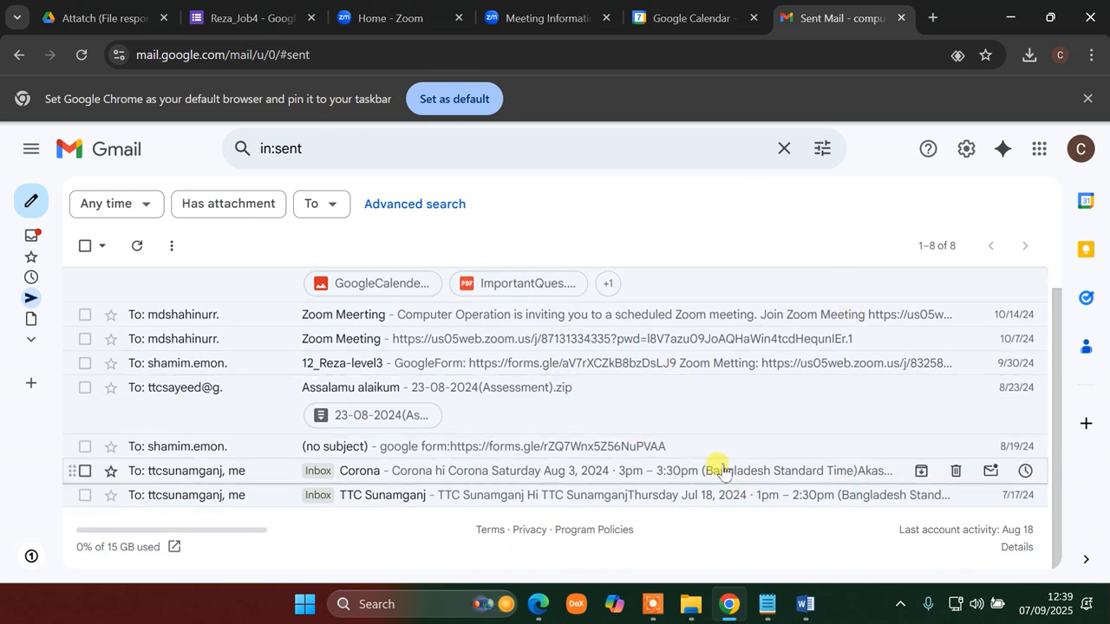
click(87, 19)
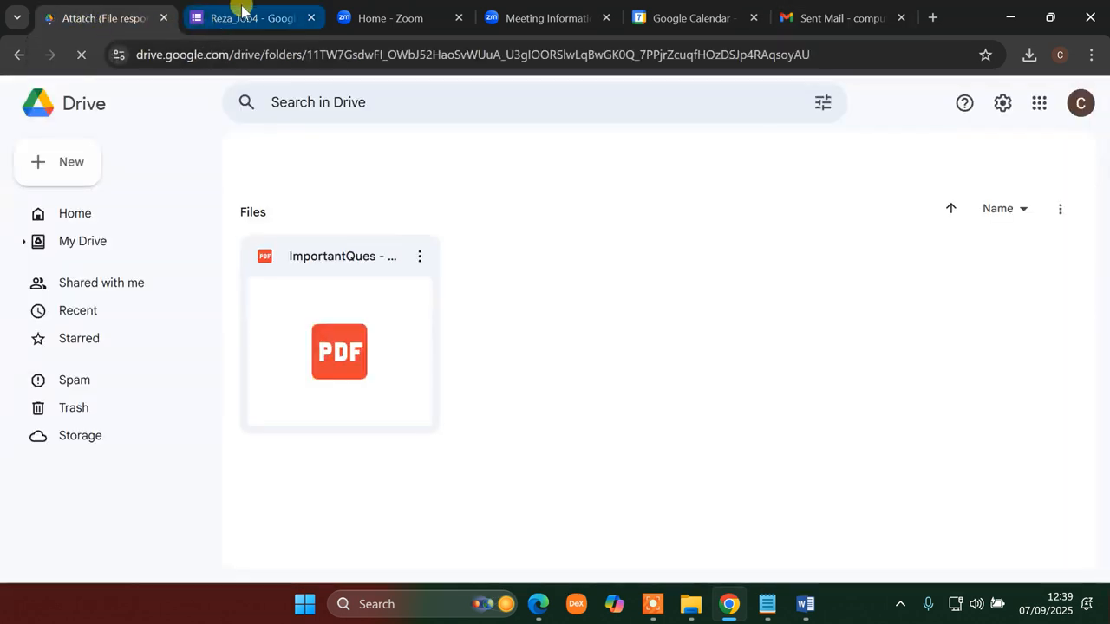
- Review the Reza_Job4 form, Zoom home, Zoom meeting info and Google Calendar tabs
click(242, 17)
click(386, 17)
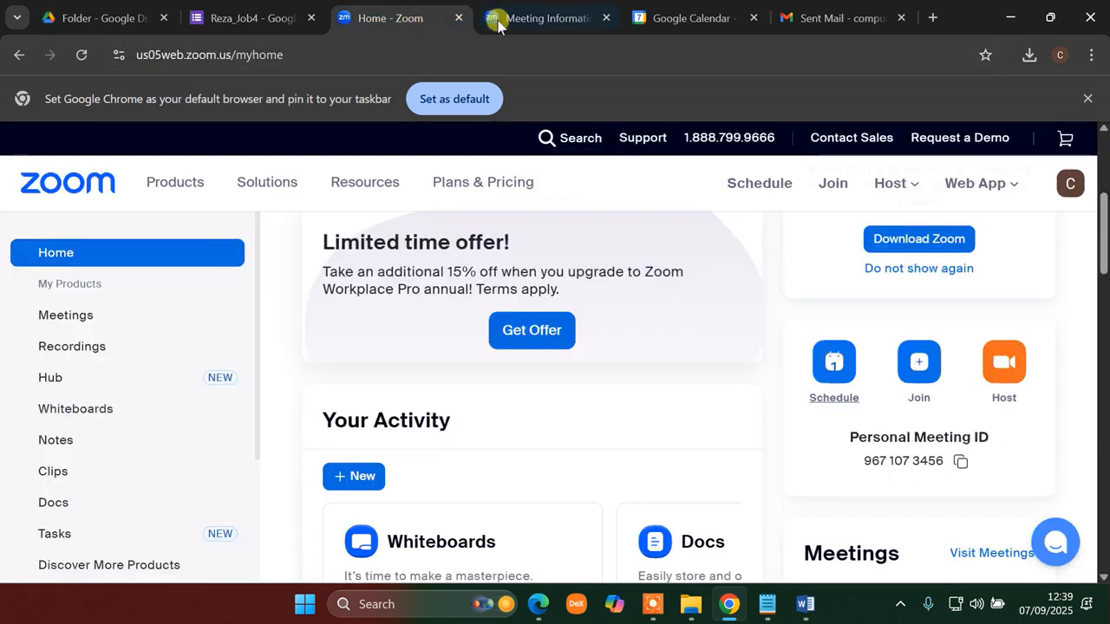
click(500, 19)
click(694, 17)
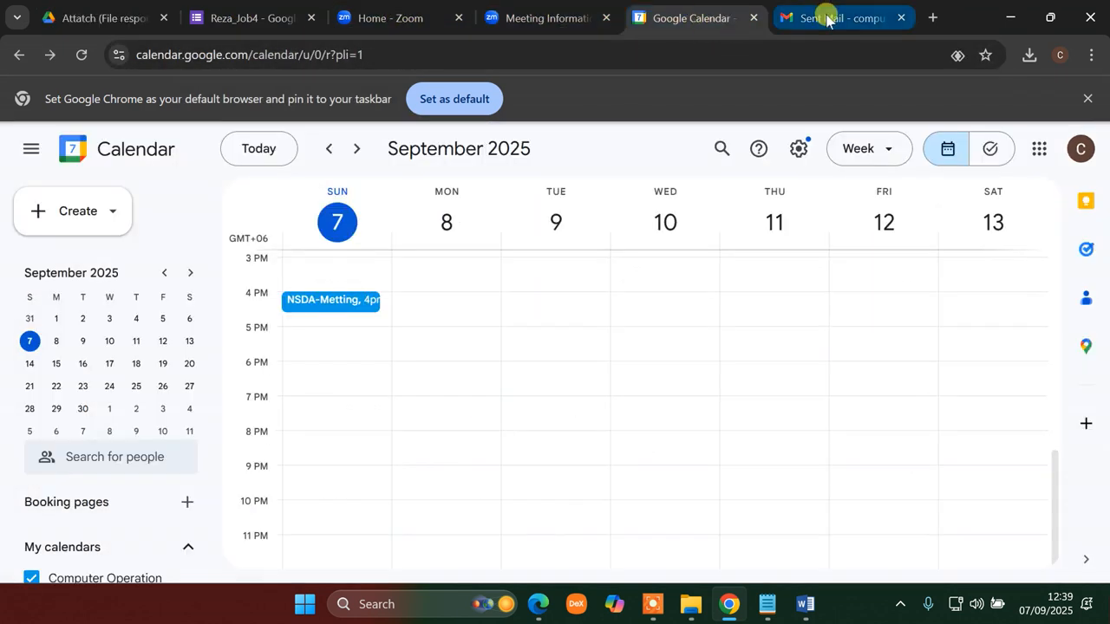
click(833, 18)
- Close the Sent Mail tab and bring up the screen recorder's controls
click(902, 18)
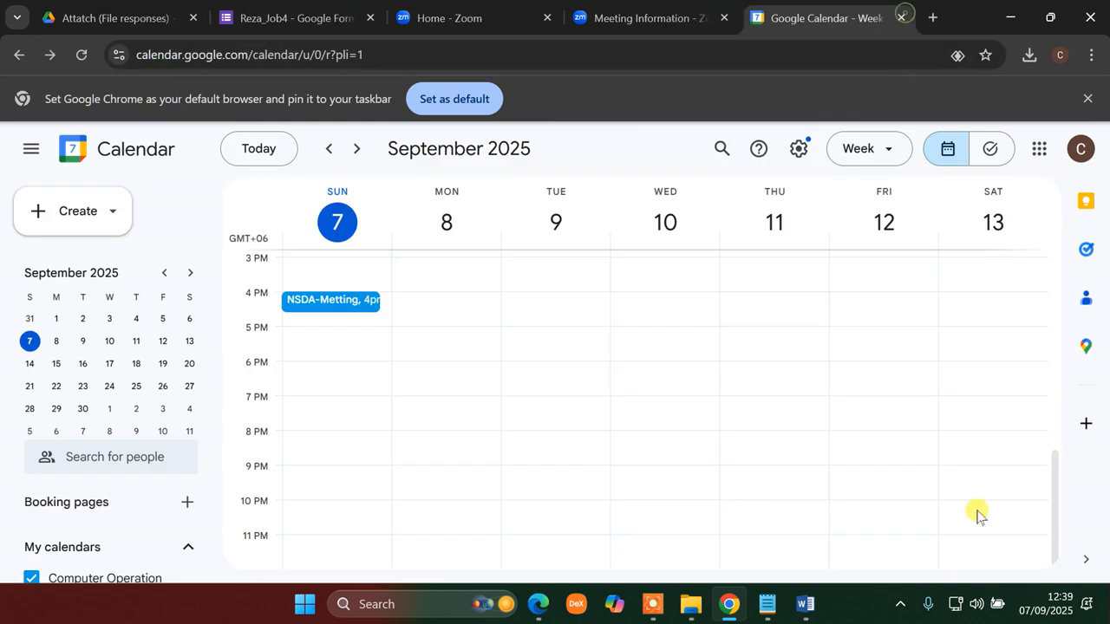
click(901, 605)
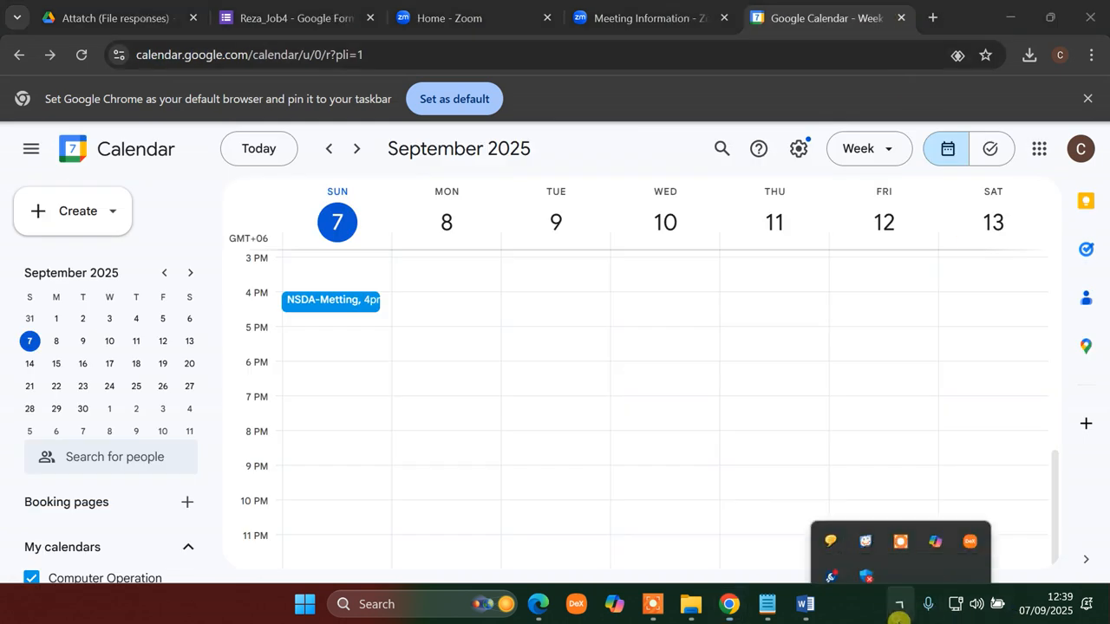
click(901, 521)
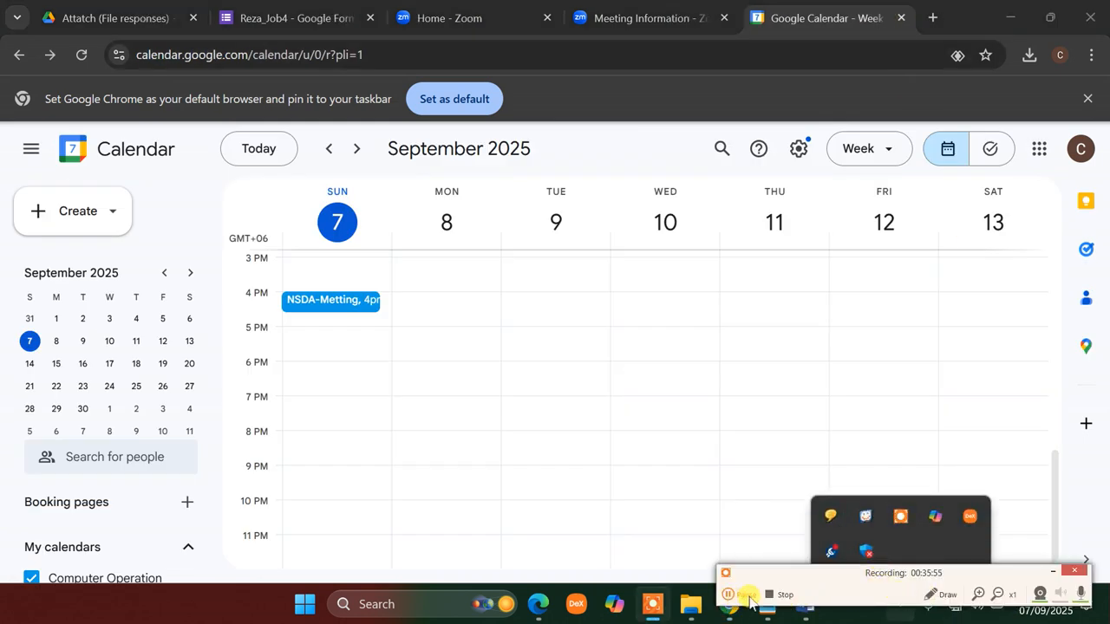